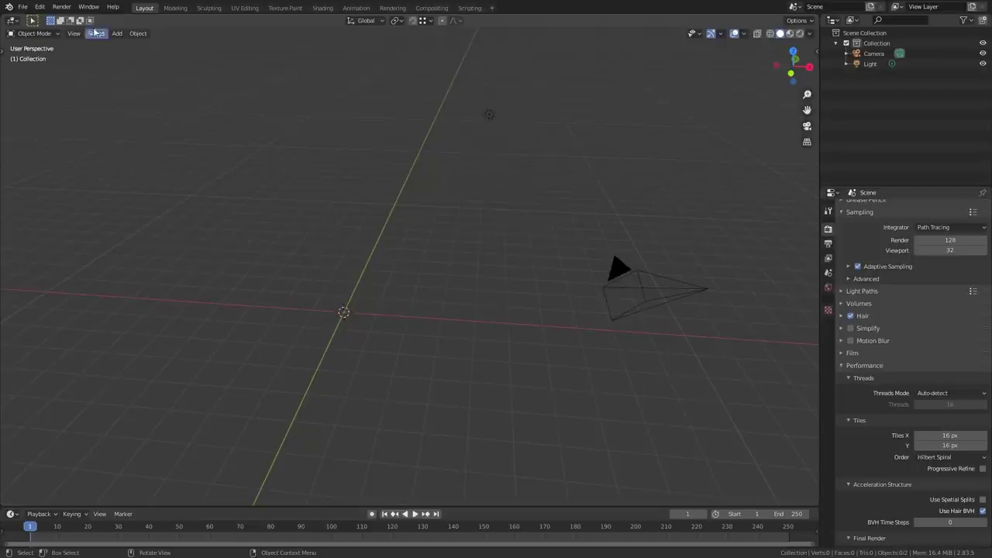
- Find the A.N.T.Landscape add-on in the preferences by searching for "lands" and enable it
left_click(40, 6)
left_click(75, 153)
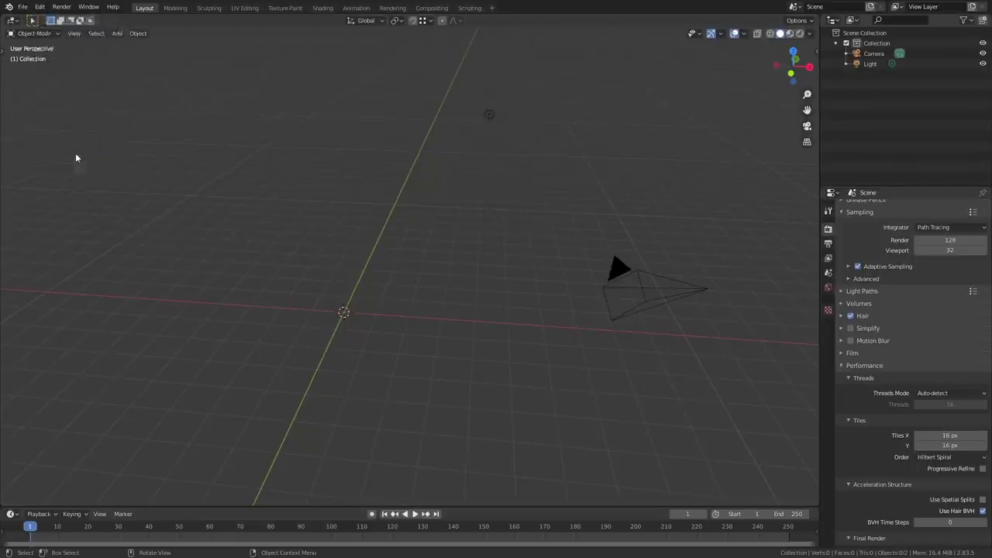
left_click(291, 57)
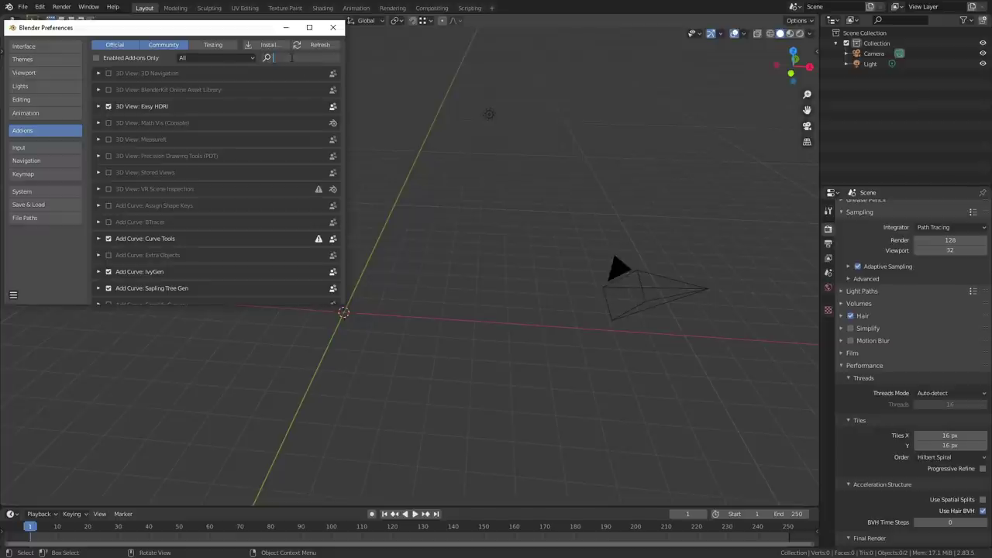
type("land")
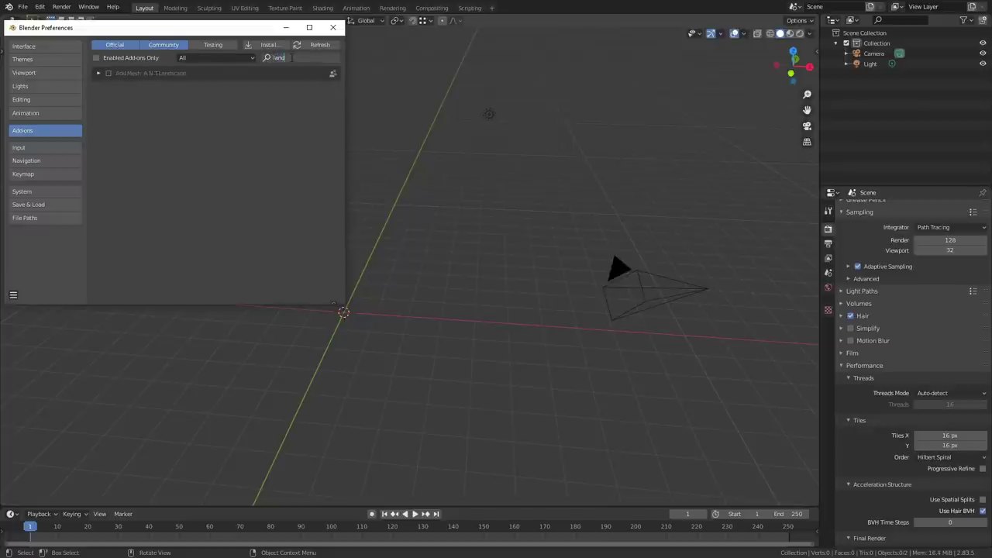
type("s")
key("Return")
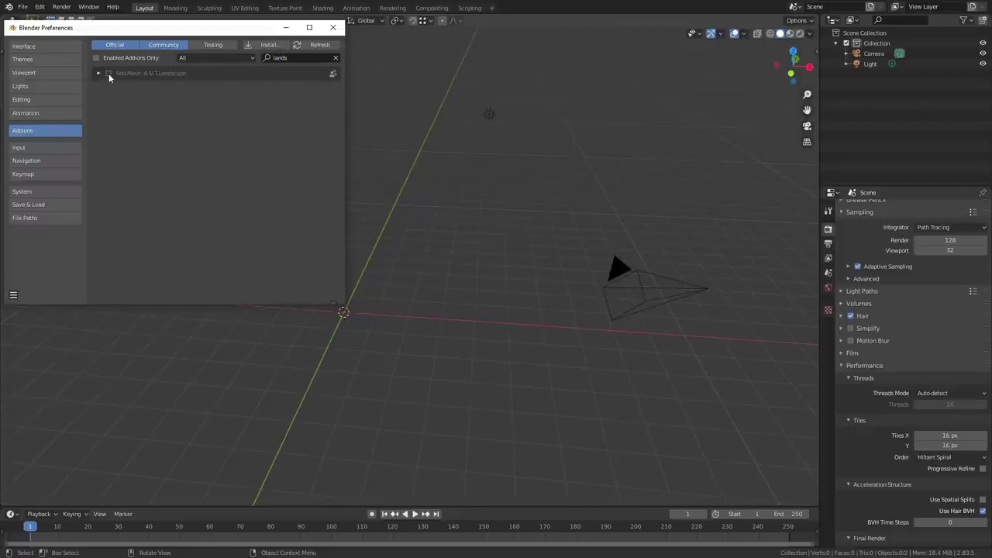
left_click(109, 73)
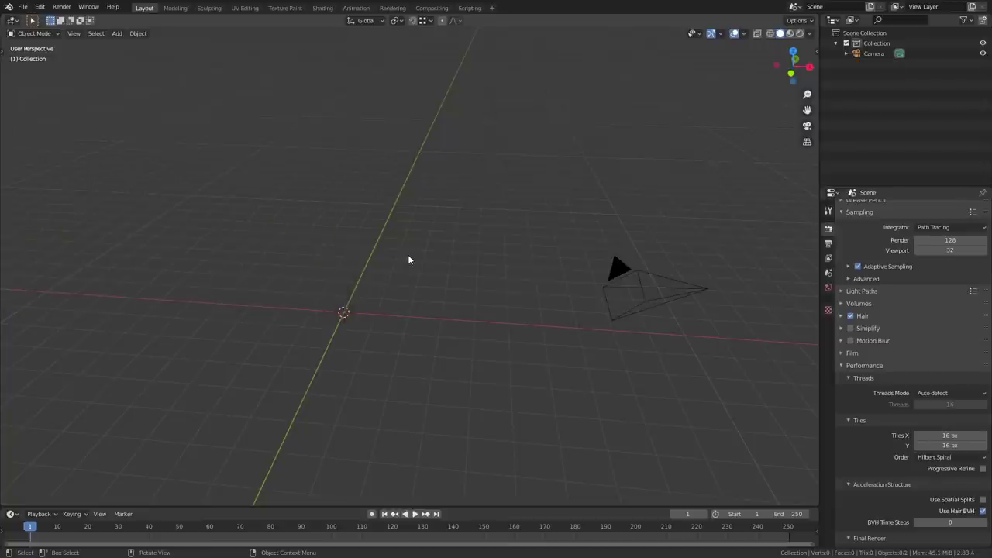
- Add a Landscape mesh to the scene at the 3D cursor
key("shift+a")
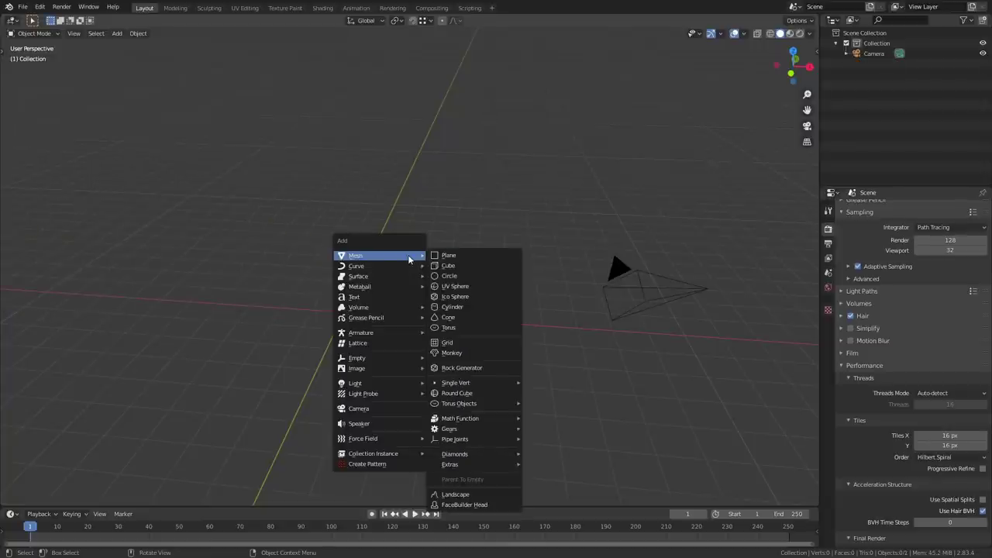
left_click(456, 495)
scroll(358, 323, "up", 8)
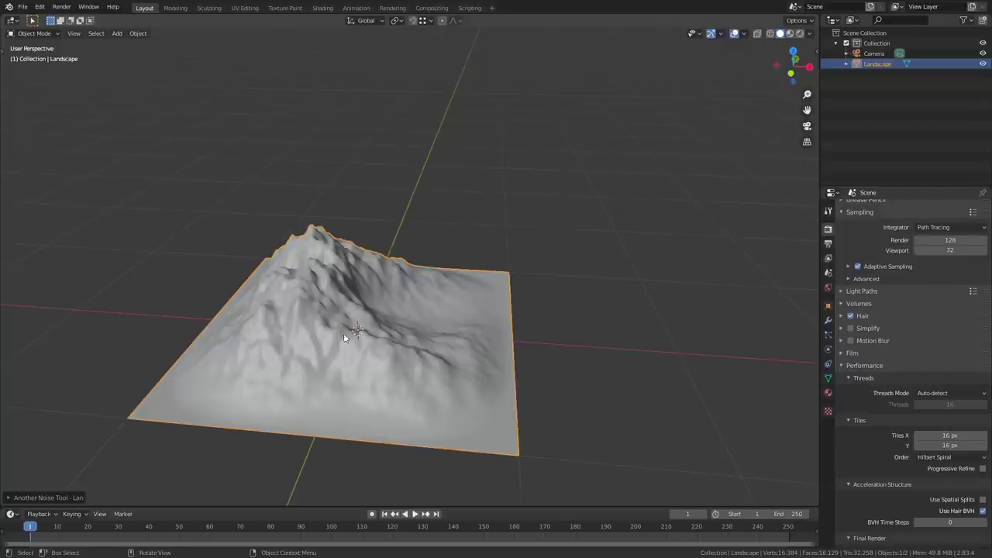
- Apply the Cliff preset to the landscape and set its Mesh Size X to 5
left_click(12, 498)
left_click(70, 65)
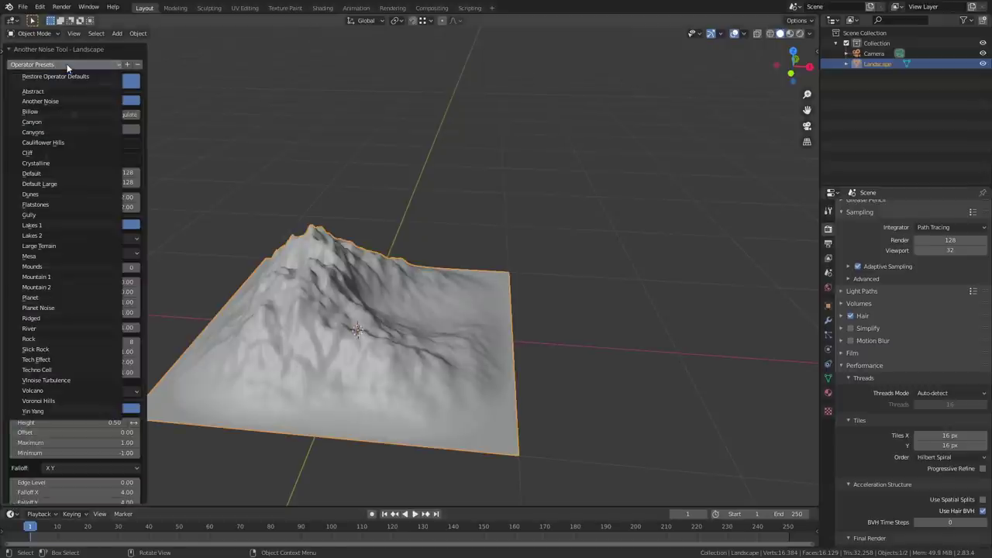
left_click(46, 153)
left_click(69, 198)
type("5")
key("Return")
scroll(66, 279, "down", 2)
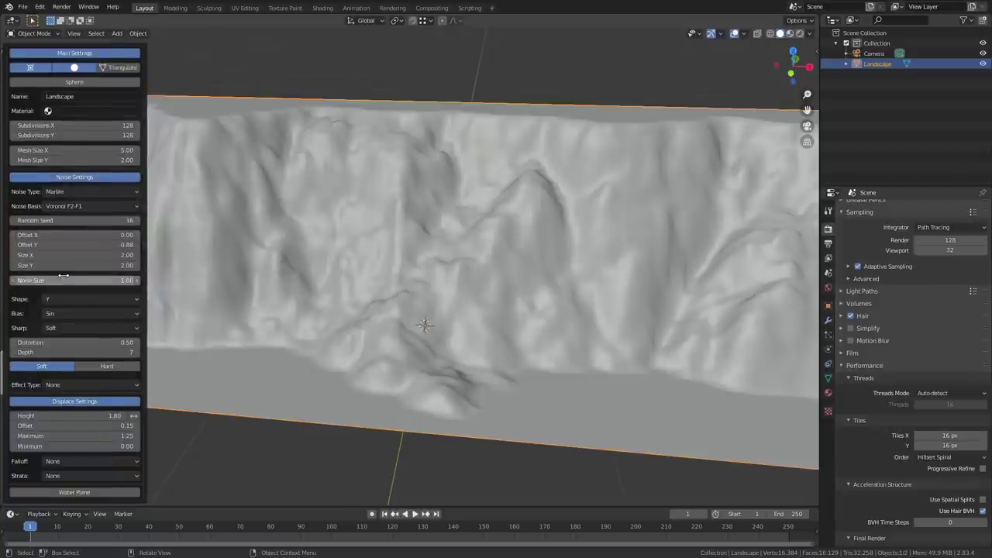
- Set the landscape's strata type to Smooth with an amount of 1
left_click(93, 476)
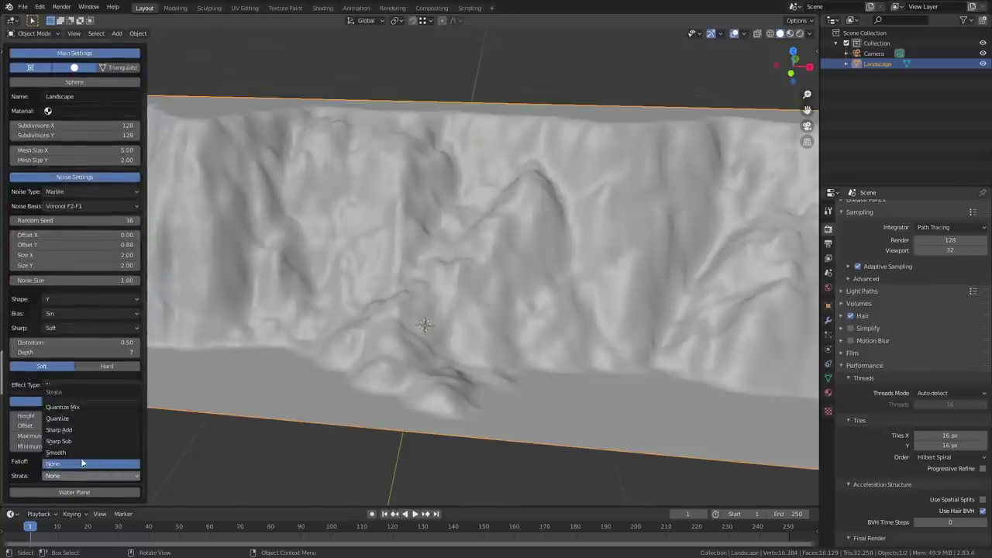
left_click(73, 453)
left_click(92, 490)
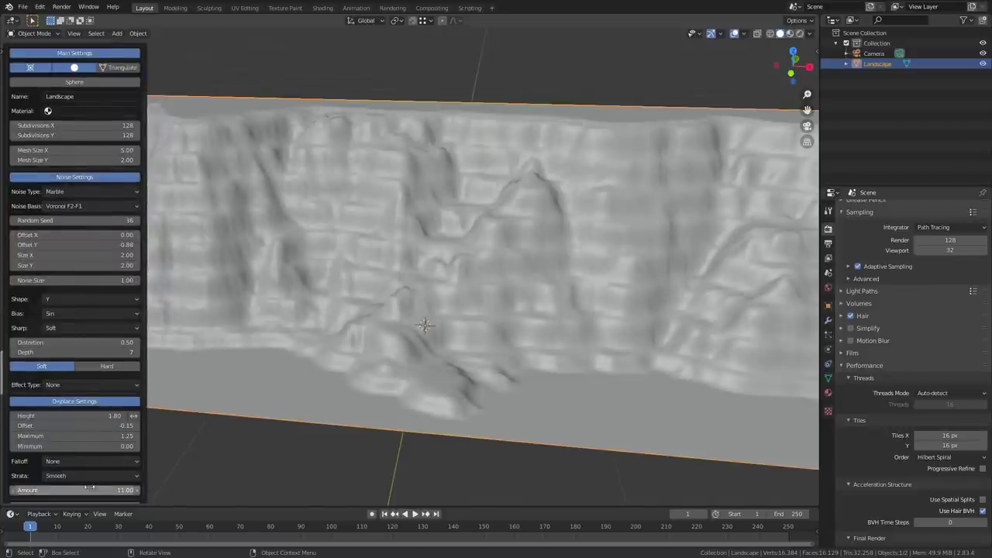
type("1")
key("Return")
- Try different noise variations for the cliff and set the random seed to 49
scroll(305, 295, "down", 3)
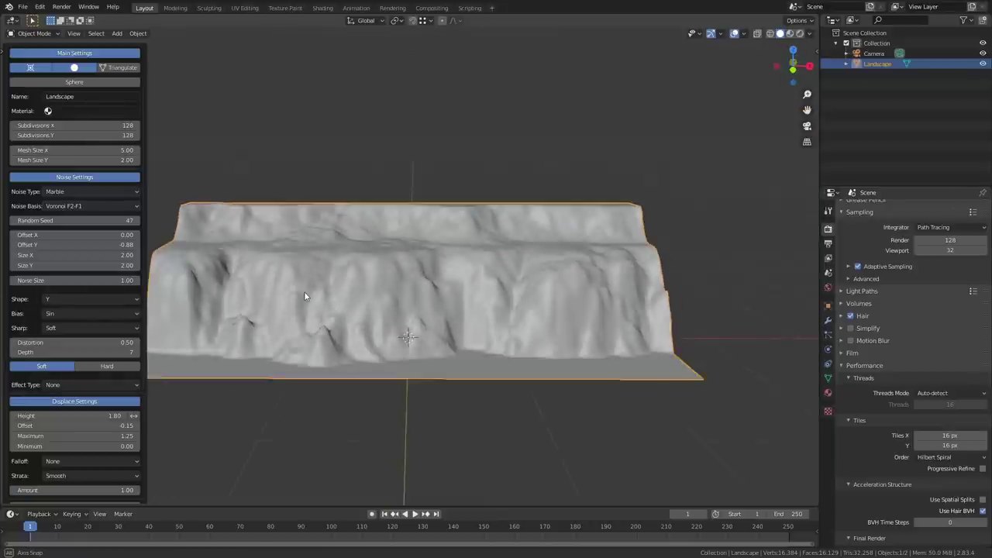
middle_click_drag(307, 311, 305, 335)
left_click(136, 221)
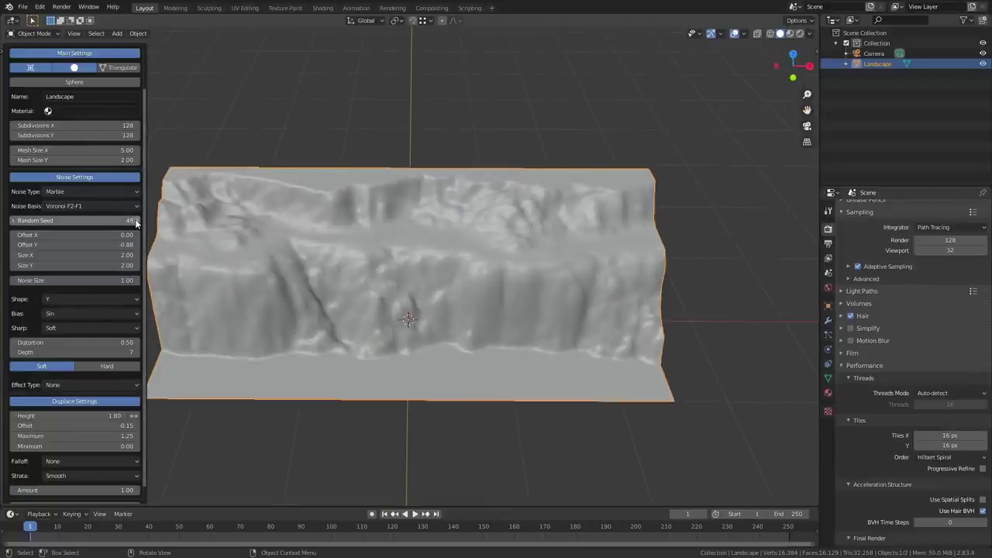
left_click(135, 221)
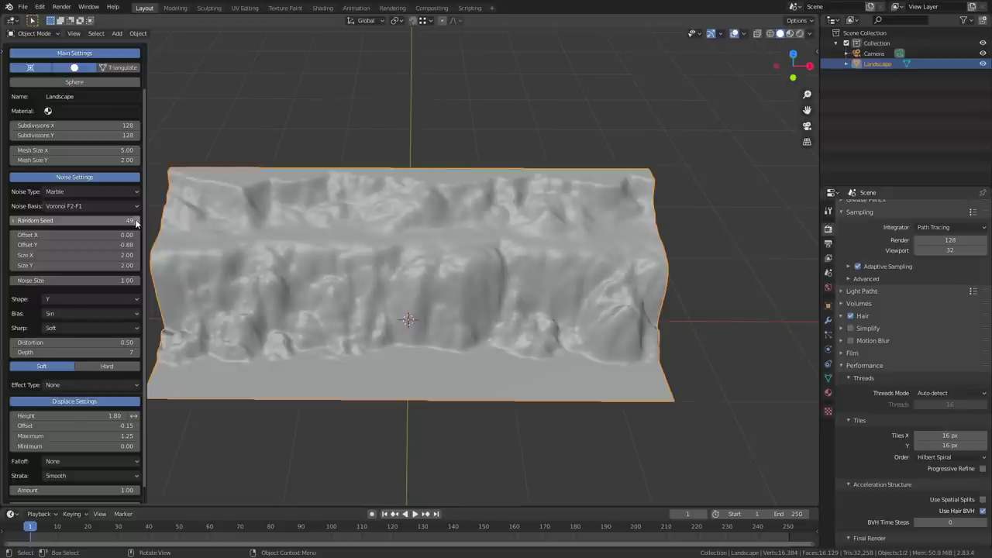
- Select the front bottom edge loop of the landscape in Edit Mode and move it outward along Y with smooth proportional editing
middle_click_drag(349, 232, 497, 355)
key("Tab")
key("alt+a")
scroll(484, 378, "up", 5)
left_click(484, 378, "alt")
scroll(483, 377, "down", 4)
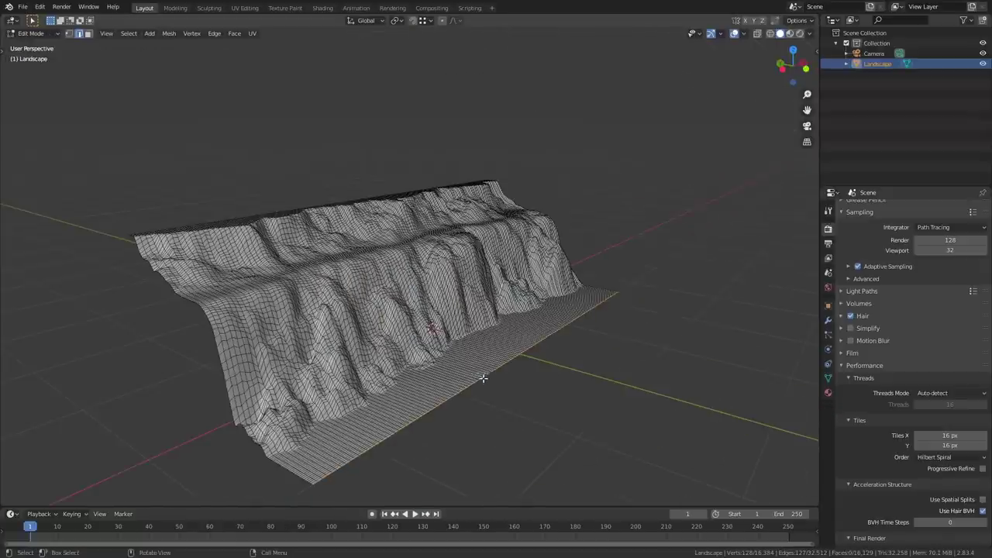
left_click(504, 379)
key("g")
key("y")
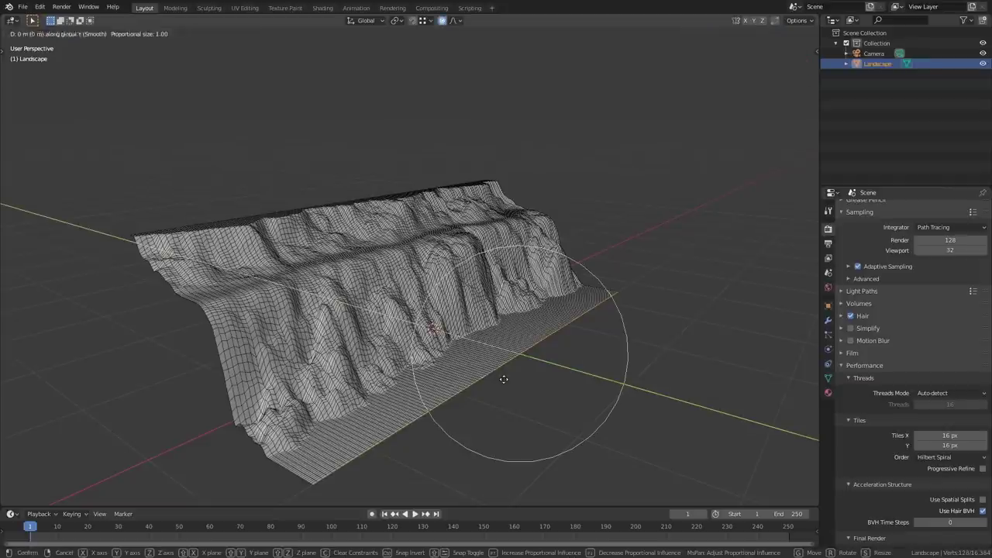
left_click(537, 402)
key("Tab")
- Sculpt the cliff with the Grab brush, reshaping its back edge and the upper rim of its front face
middle_click_drag(535, 382, 453, 380)
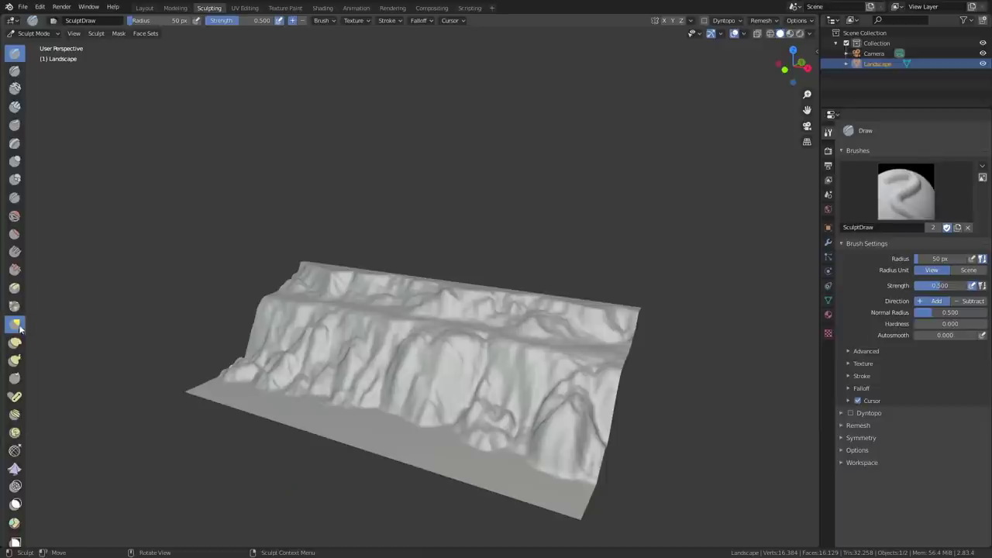
left_click(17, 325)
middle_click_drag(333, 317, 384, 300)
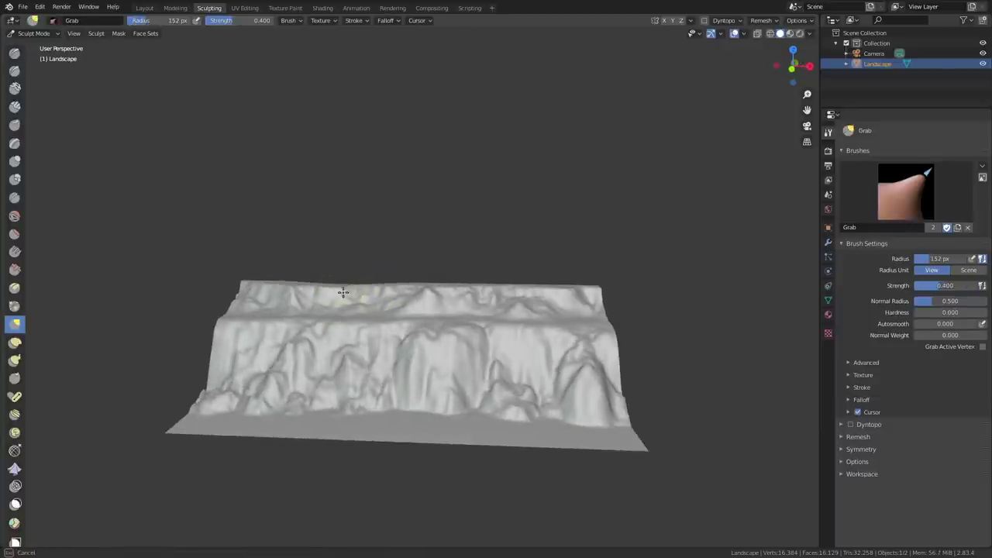
left_click_drag(439, 285, 436, 292)
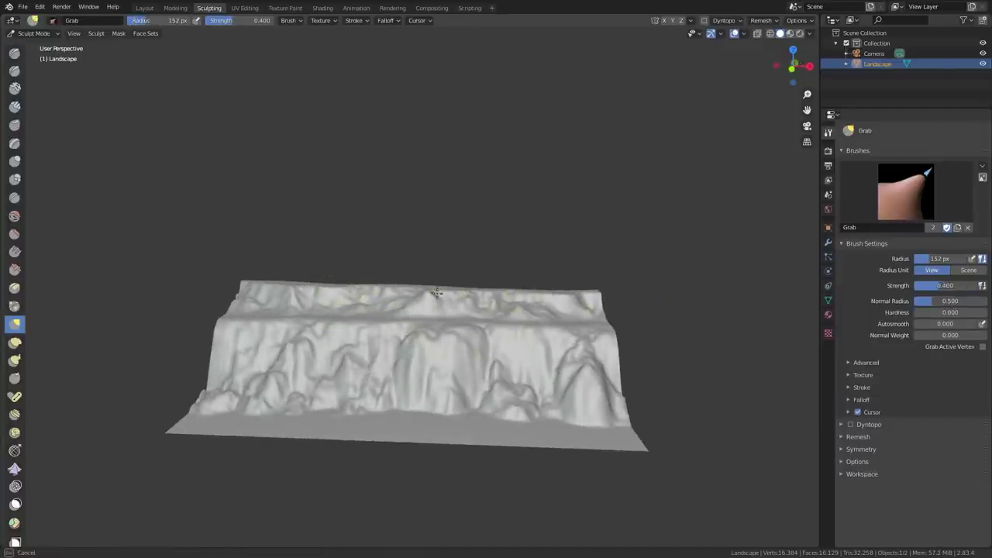
mouse_move(515, 327)
left_mouse_down()
mouse_move(517, 337)
mouse_move(552, 333)
left_mouse_up()
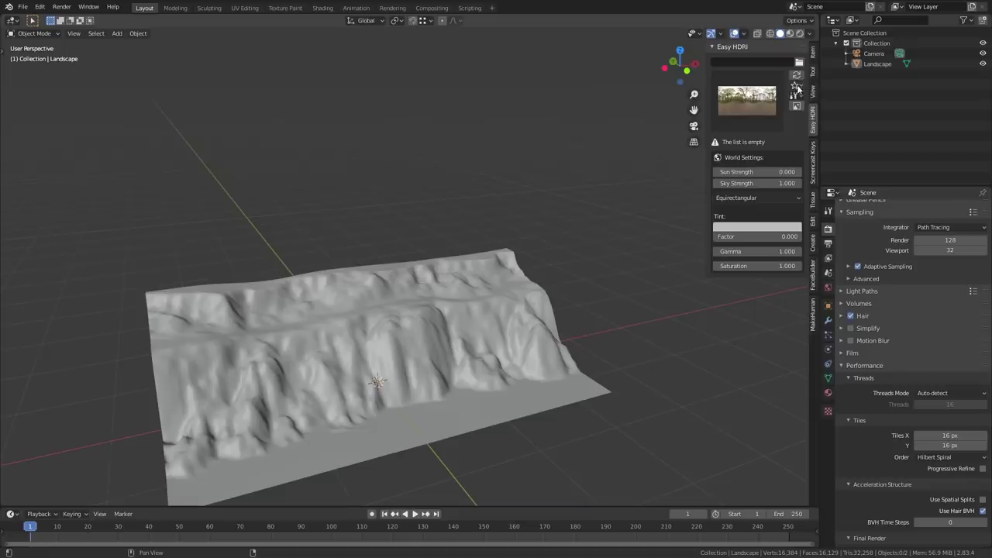
- Load the HDRI Haven folder in Easy HDRI and switch the viewport to Rendered shading
left_click(792, 88)
left_click(787, 97)
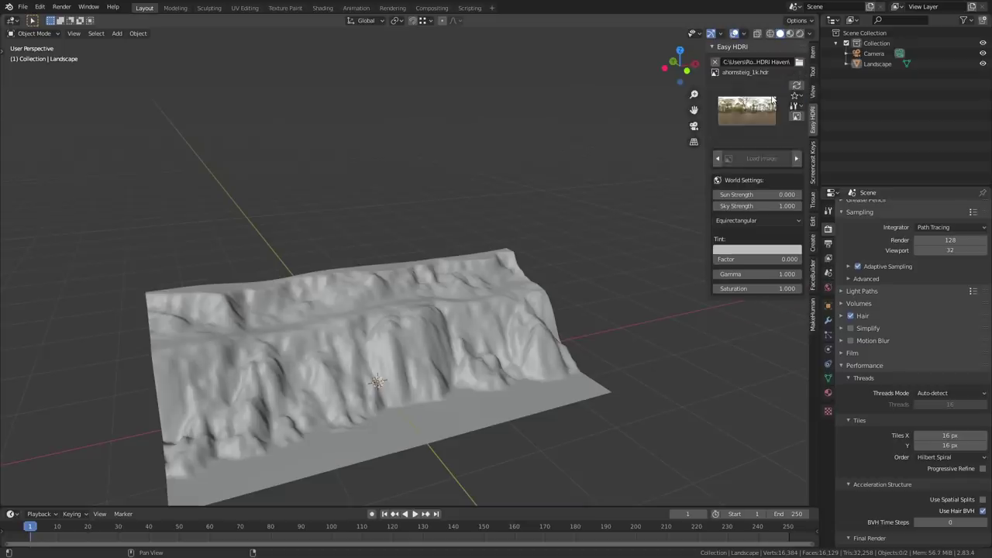
key("z")
left_click(531, 169)
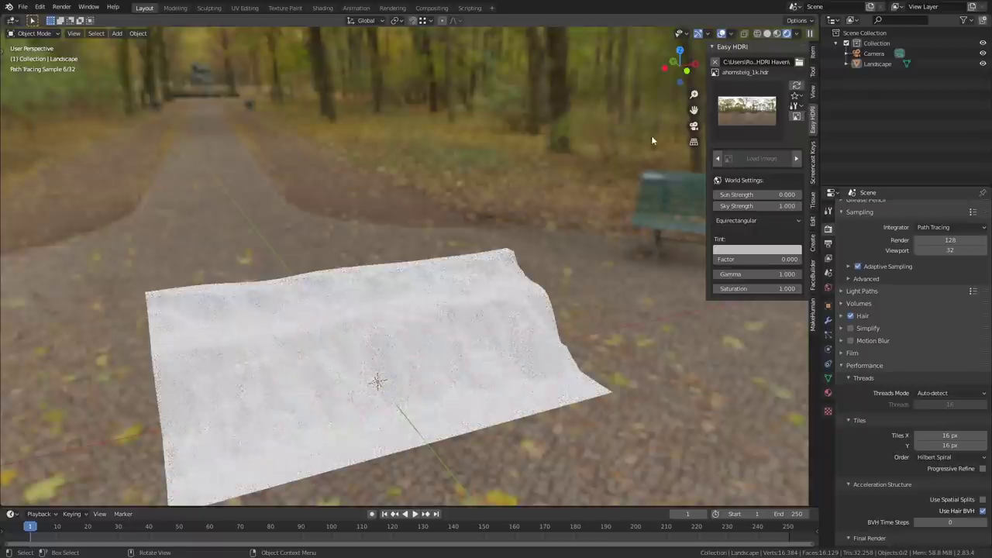
- Use the kloofendal_48d_partly_cloudy HDRI as the world environment
left_click(728, 113)
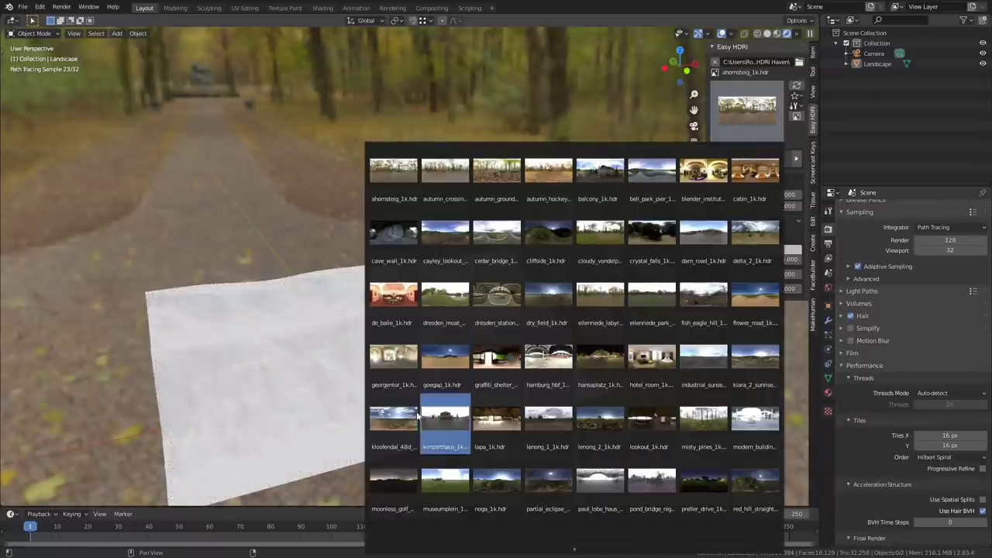
left_click(393, 418)
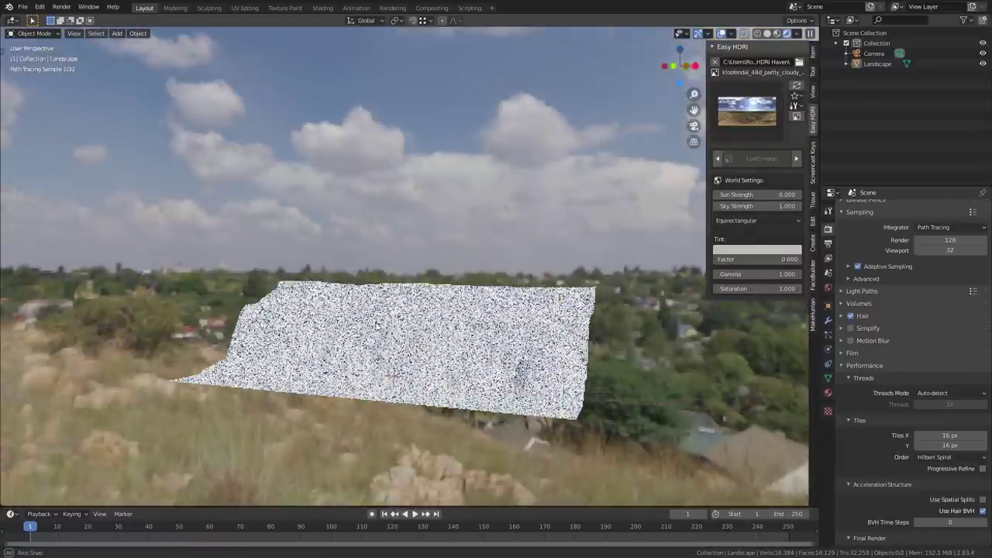
middle_click_drag(377, 325, 364, 333)
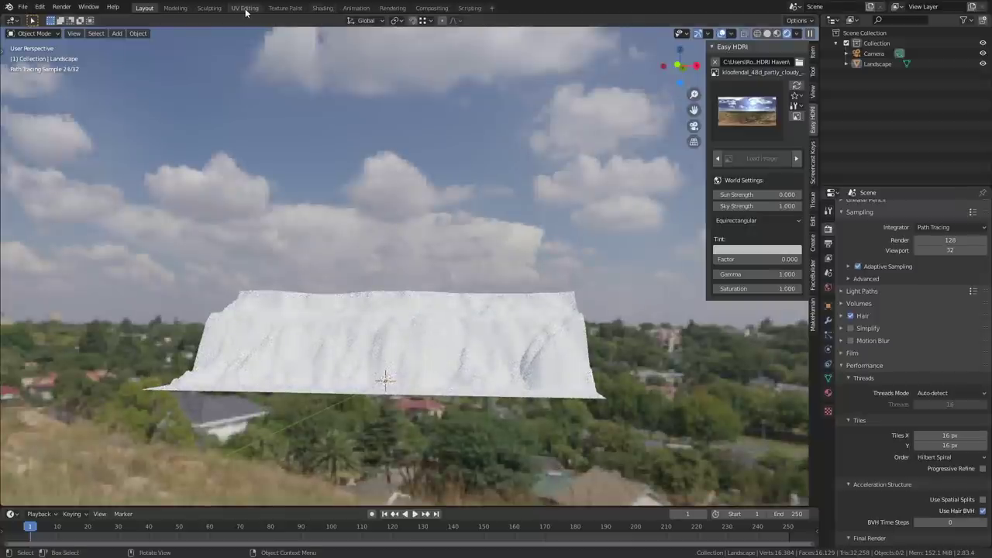
- Create a new material named Ground for the landscape in the Shading workspace
left_click(245, 8)
left_click(318, 9)
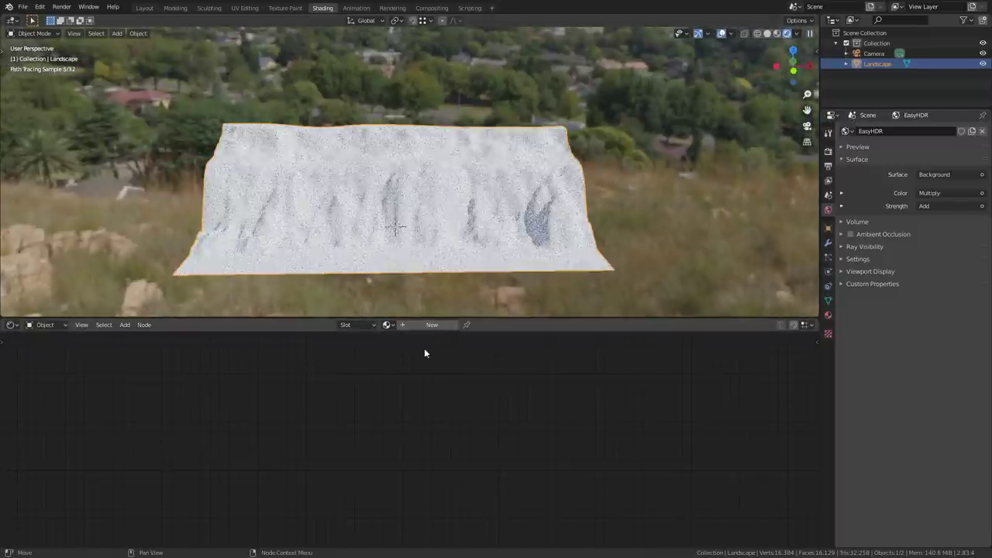
left_click(425, 325)
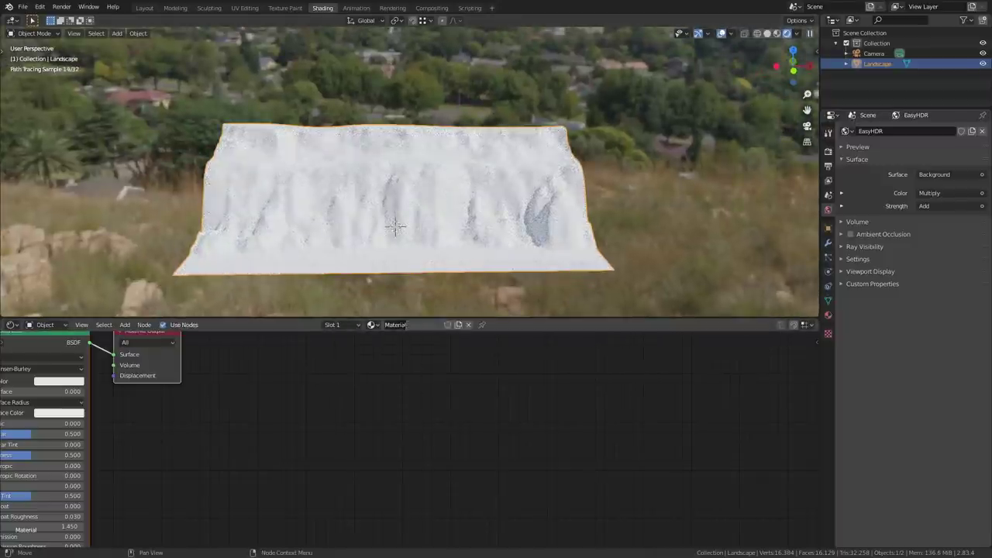
type("Ground")
key("Return")
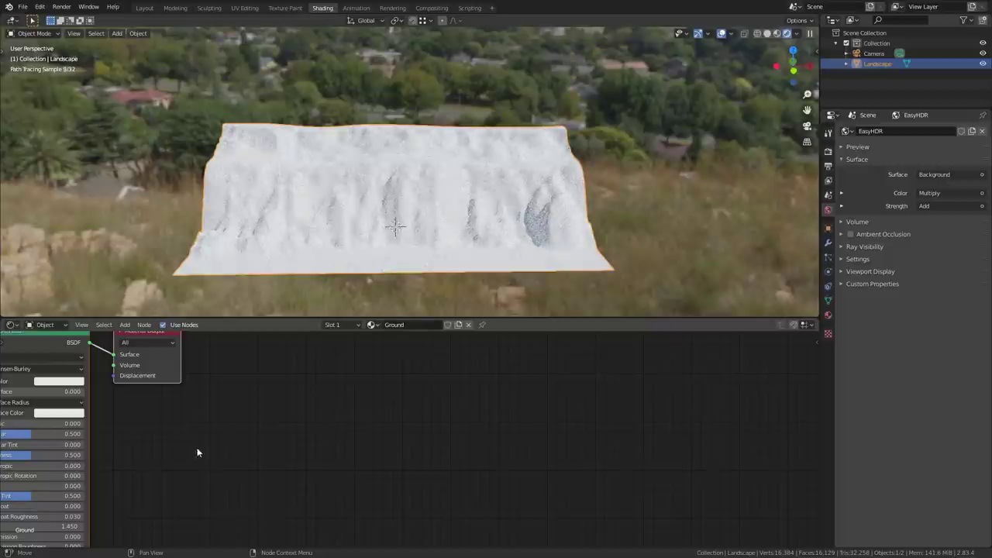
- Run Principled Texture Setup on the Principled BSDF with the dry_ground_rocks 2k albedo, displacement, normal and roughness maps from the Ground folder
key("Home")
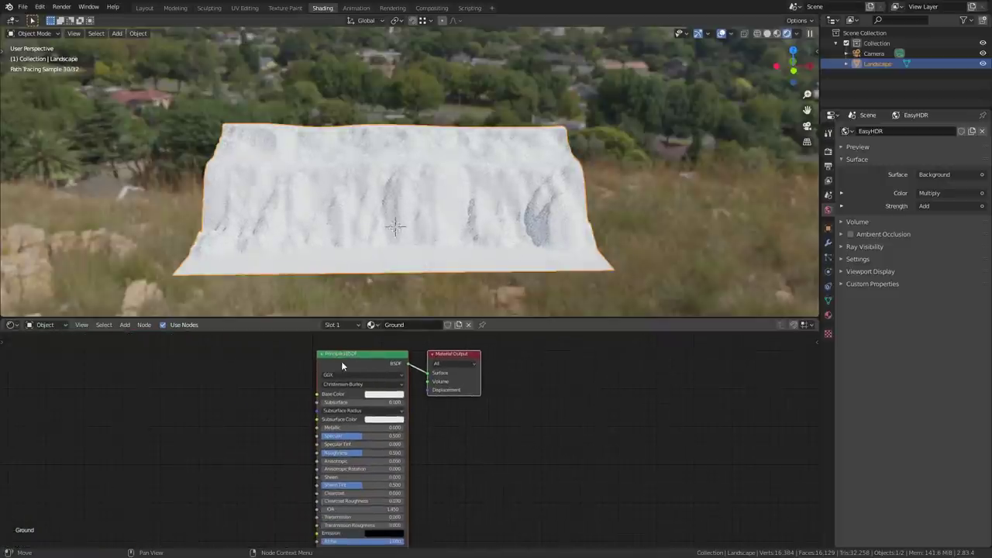
left_click(341, 361)
key("ctrl+shift+t")
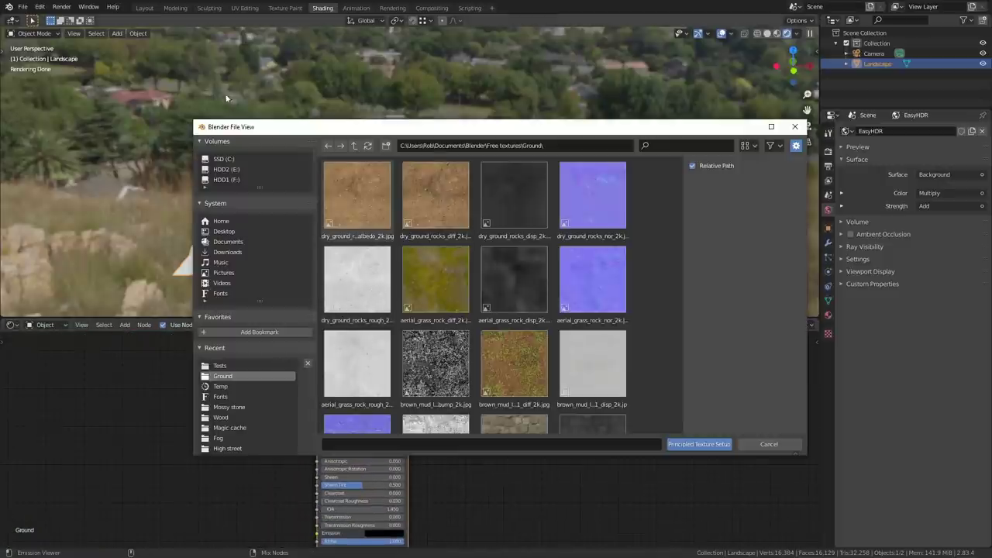
left_click_drag(189, 117, 158, 102)
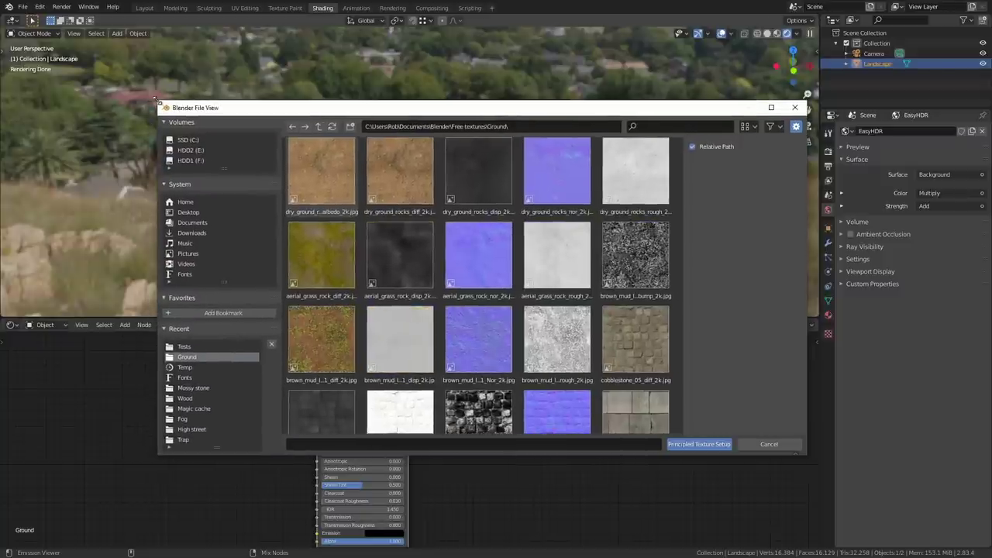
left_click(336, 205)
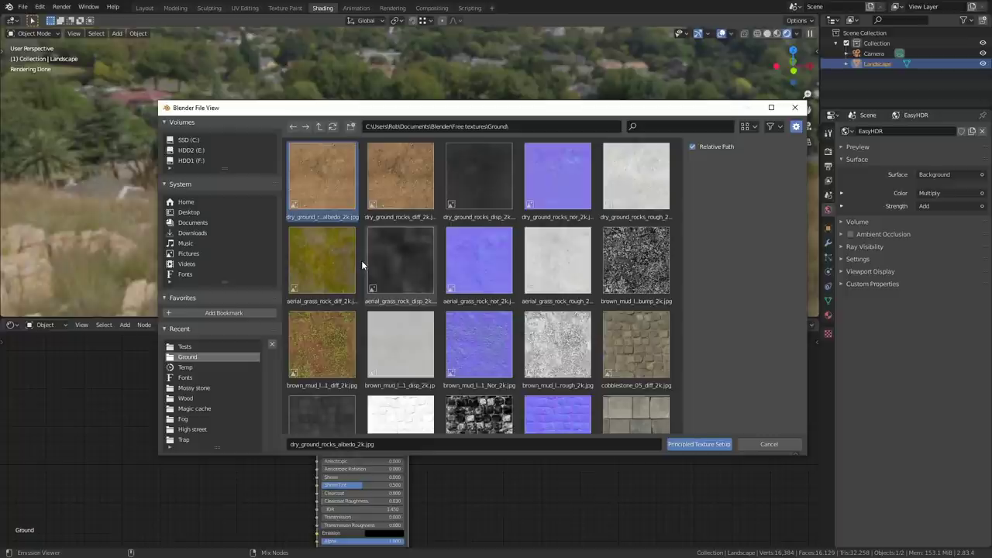
left_click(487, 186, "ctrl")
left_click(555, 193, "ctrl")
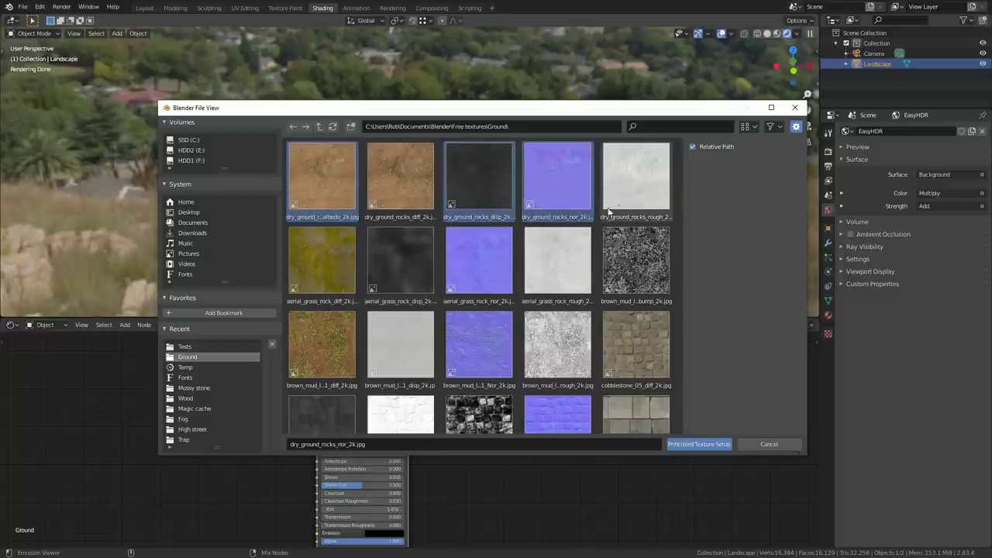
left_click(629, 186, "ctrl")
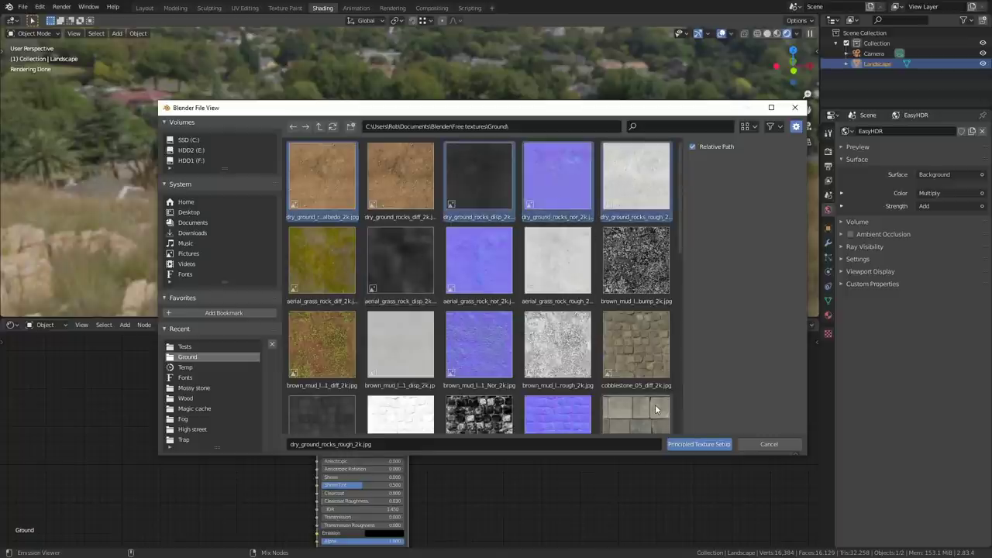
left_click(700, 444)
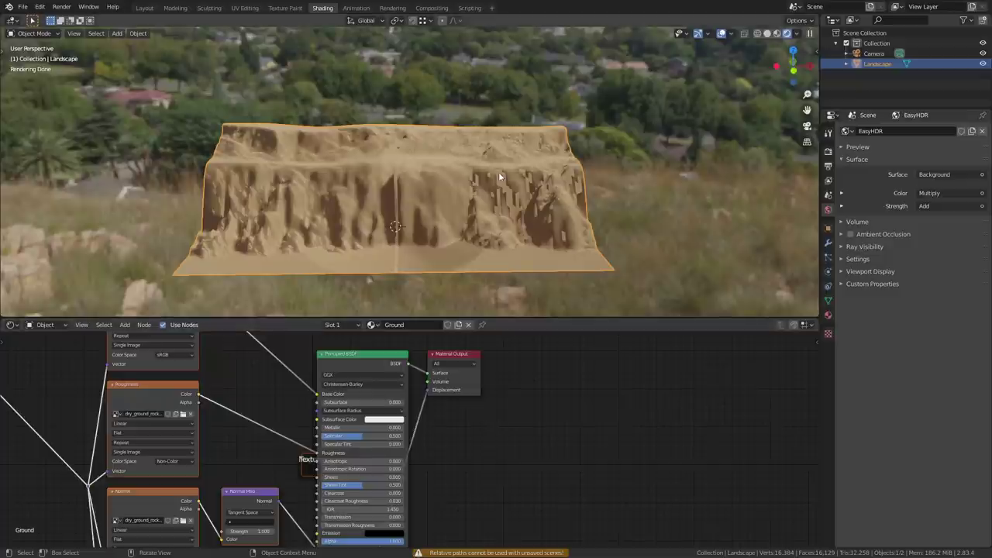
- Apply the landscape's transform and unwrap its entire mesh with Cube Projection
key("ctrl+a")
left_click(476, 237)
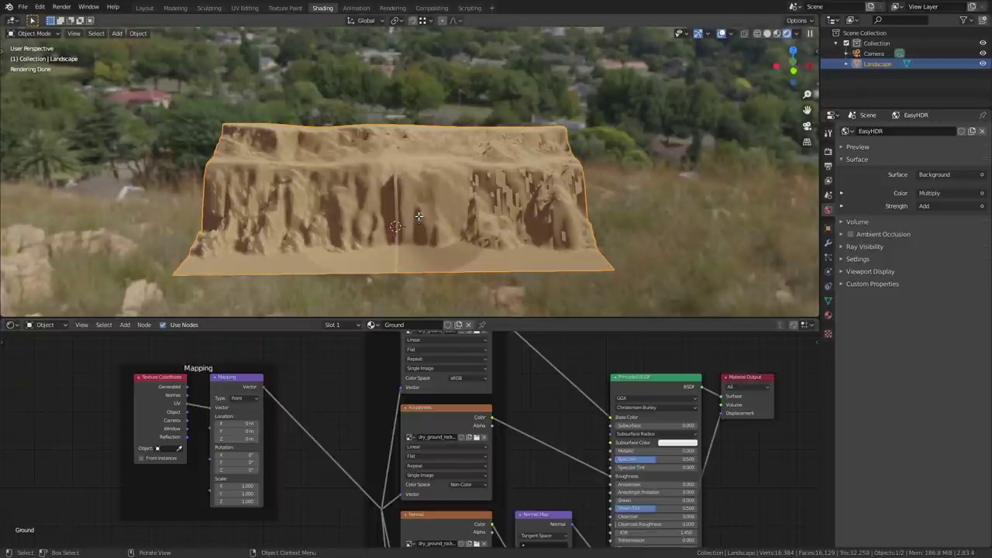
key("Tab")
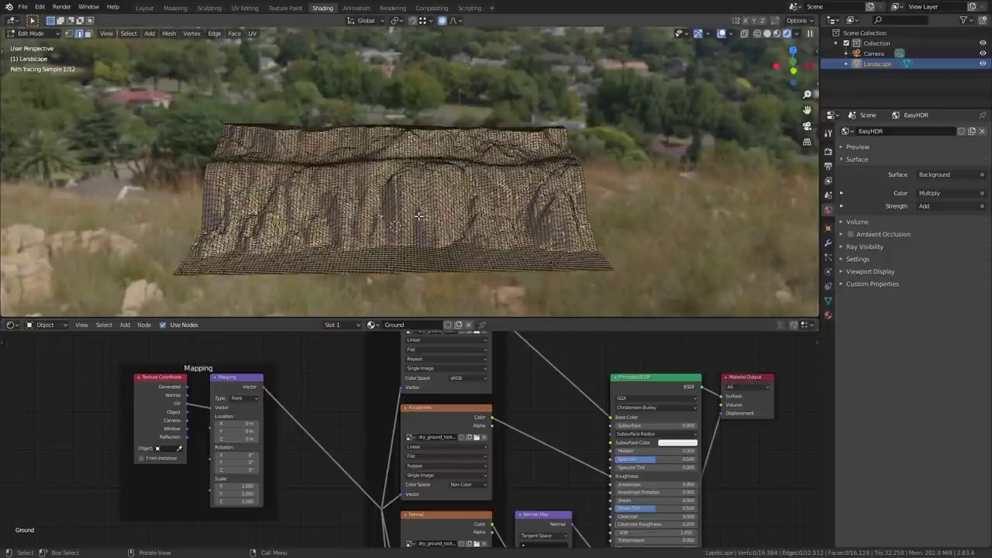
key("a")
key("u")
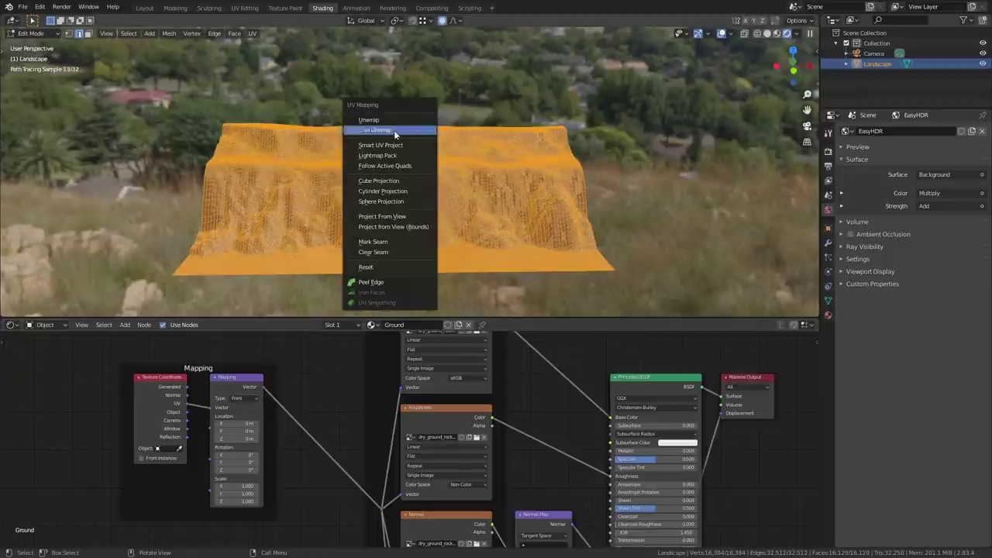
left_click(396, 182)
key("Tab")
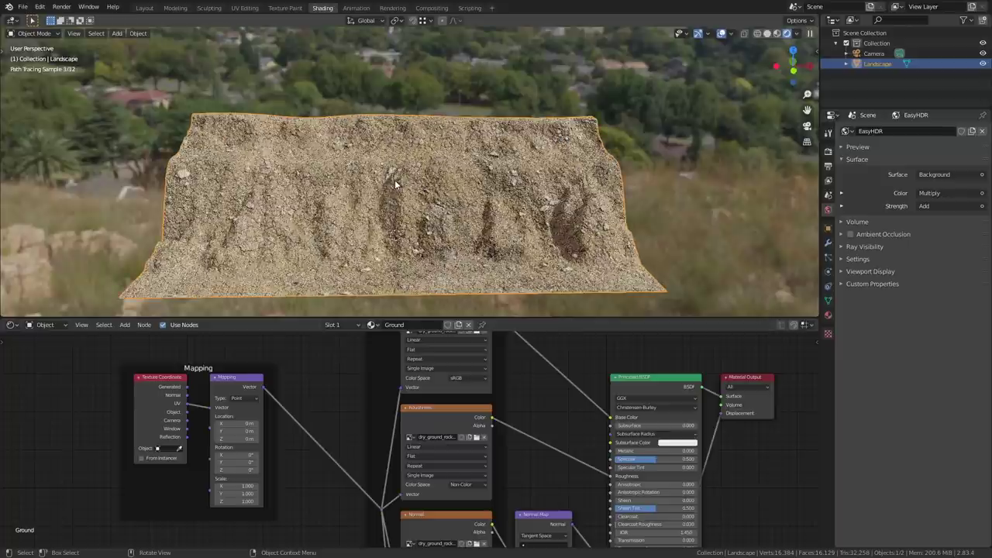
- Set the Mapping node's scale to 17 on X, Y and Z for the ground textures
middle_click_drag(311, 491, 380, 438)
scroll(380, 438, "up", 4)
left_click_drag(291, 433, 281, 453)
type("10")
key("Return")
scroll(381, 211, "up", 2)
type("17")
key("Return")
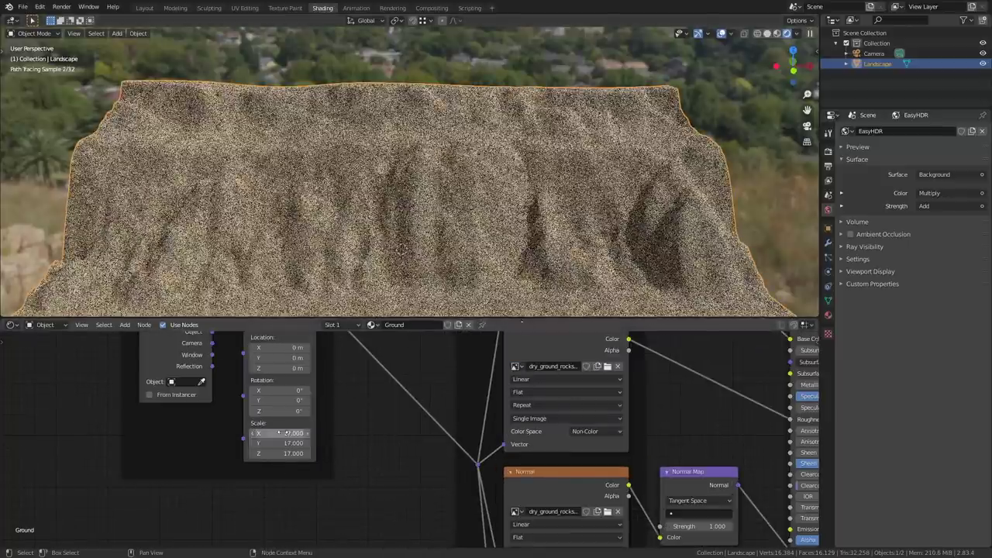
- Move the Material Output and Displacement nodes clear of the Principled BSDF in the Ground material's node tree
left_click(828, 243)
middle_click_drag(709, 370, 358, 392)
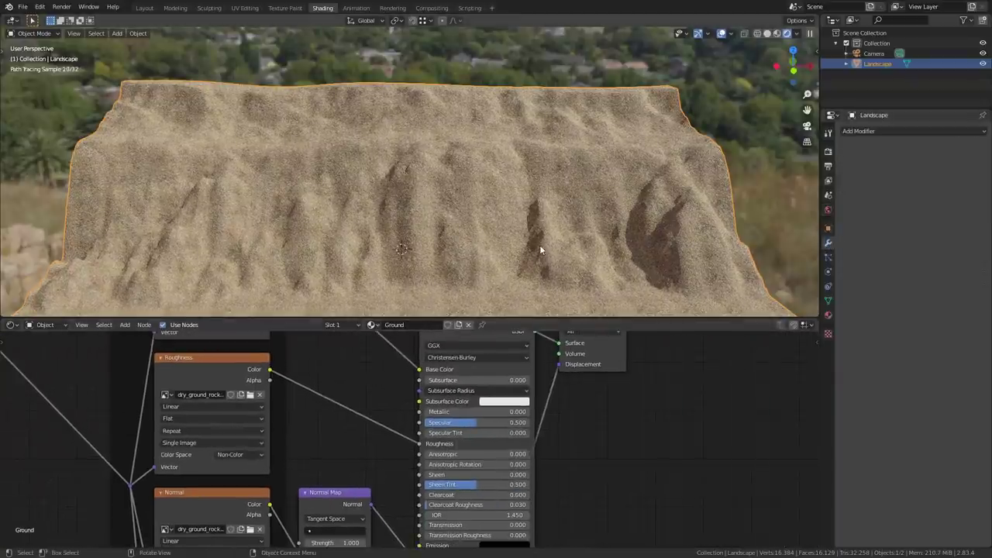
middle_click_drag(539, 244, 476, 235)
middle_click_drag(566, 403, 466, 421)
scroll(469, 421, "down", 4)
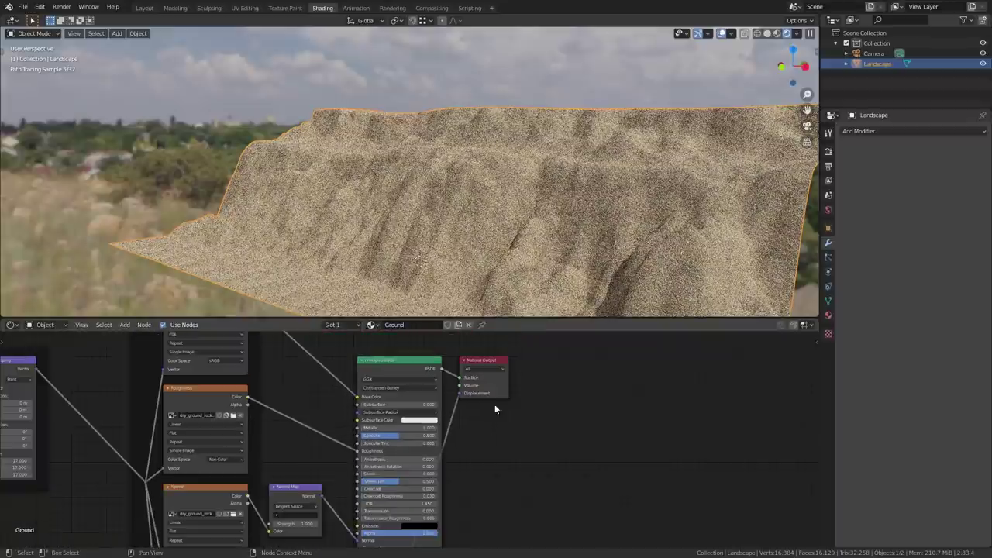
left_click_drag(495, 395, 576, 375)
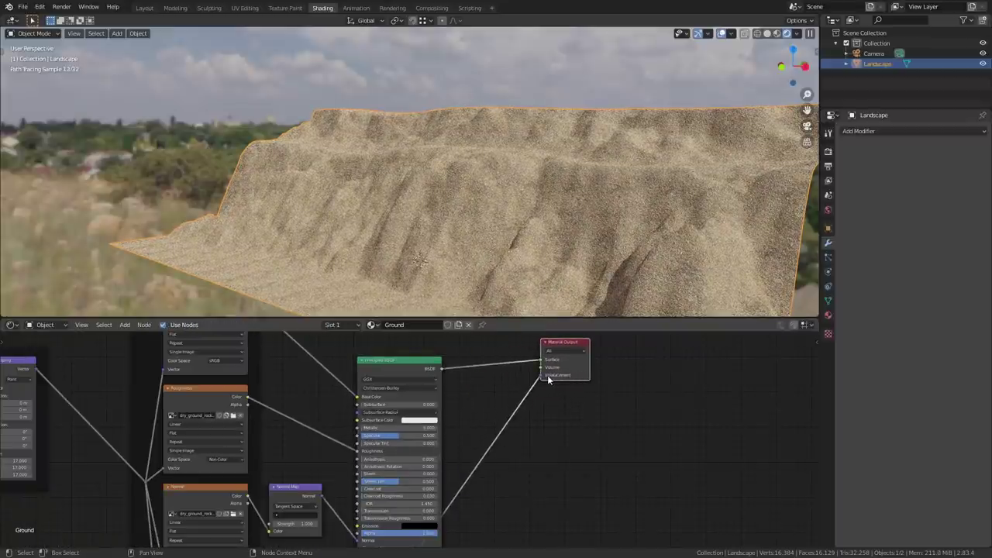
middle_click_drag(522, 427, 540, 348)
left_click_drag(380, 490, 498, 357)
scroll(555, 380, "up", 4)
middle_click_drag(555, 376, 467, 472)
- Add a Subdivision Surface modifier to the landscape with 3 render subdivisions and raise its viewport subdivisions
left_click(896, 132)
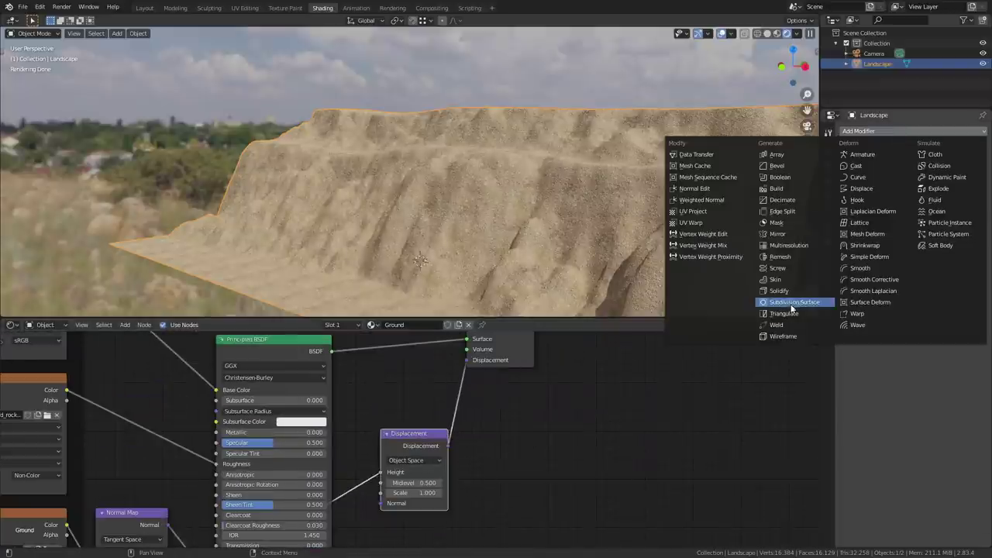
left_click(793, 306)
left_click(907, 200)
left_click(908, 209)
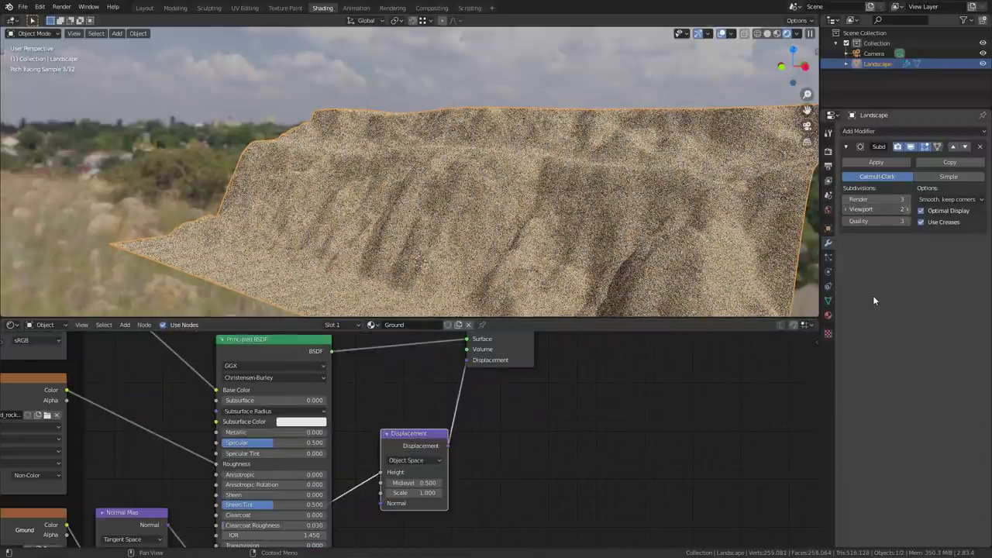
- Set the Ground material's surface displacement method to Displacement and Bump
left_click(828, 315)
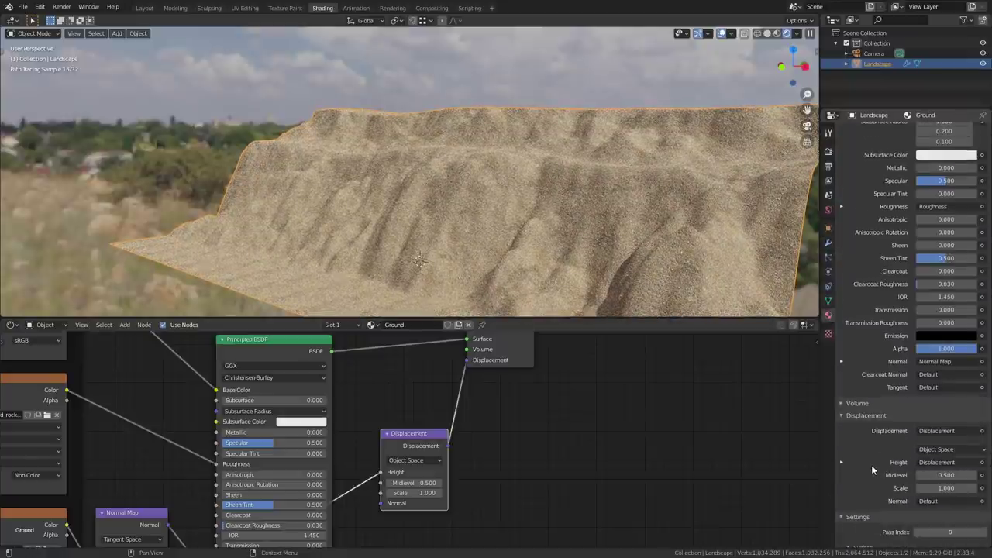
scroll(871, 465, "down", 3)
left_click(934, 483)
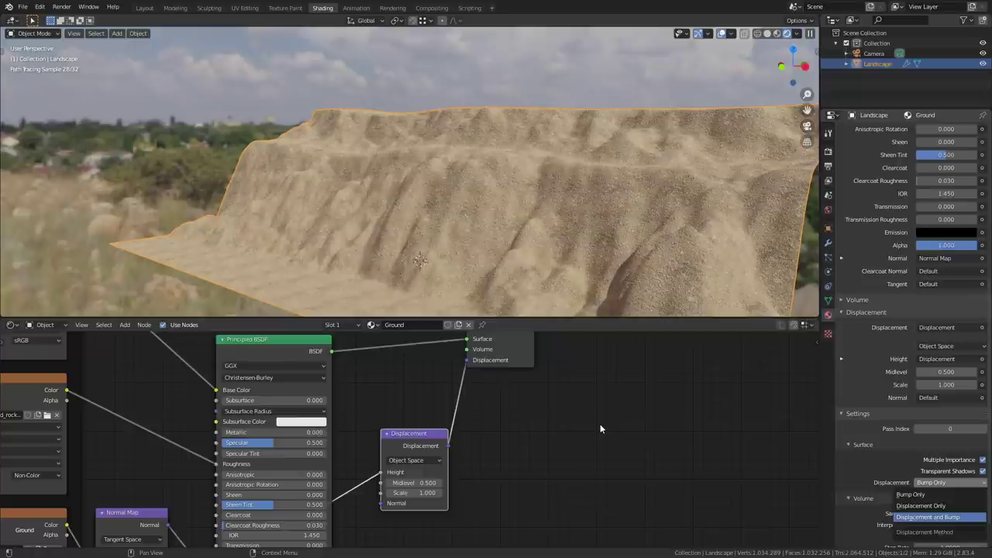
key("Return")
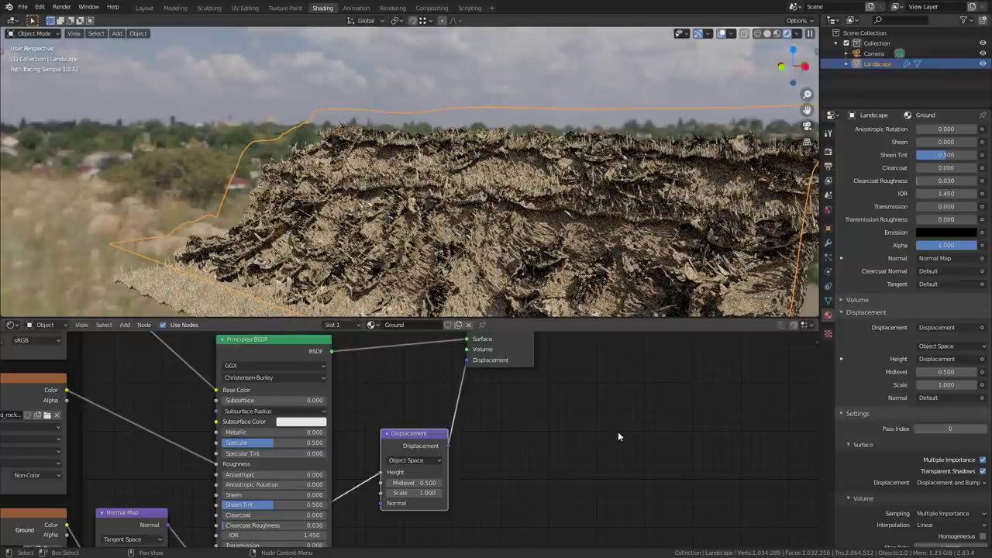
- Set the Displacement node's scale to 0.1
left_click(424, 493)
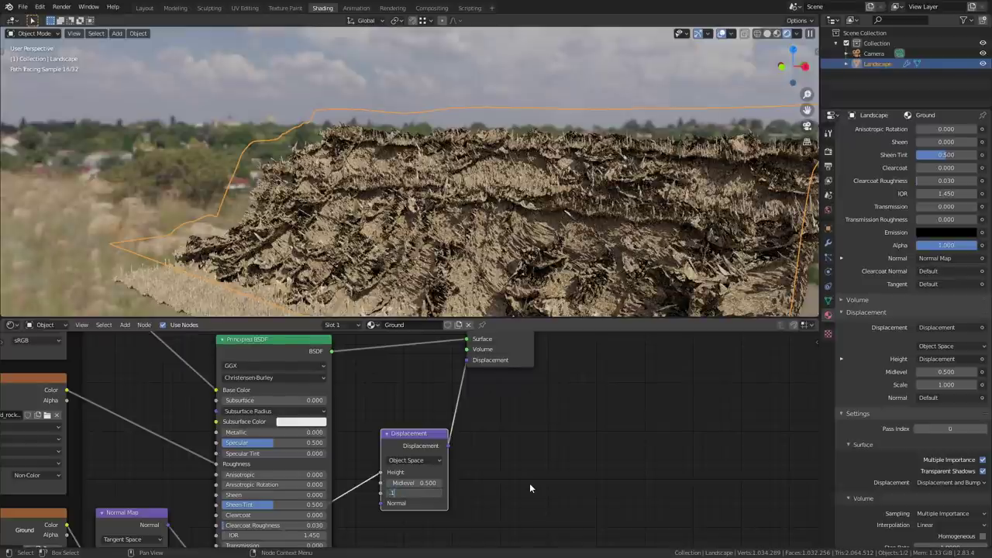
key("BackSpace")
key("Return")
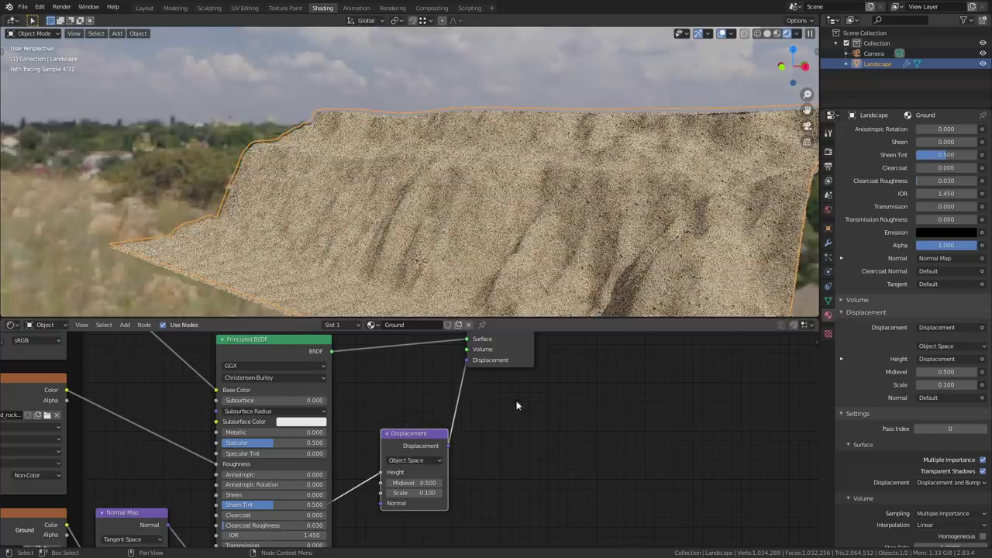
- Set the Displacement node's midlevel to 0.2
middle_click_drag(704, 152, 625, 159)
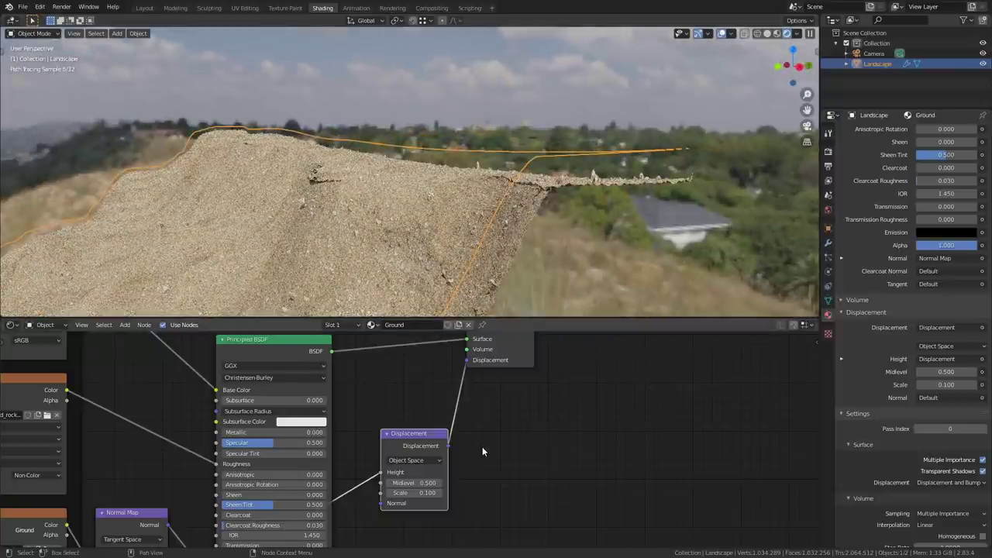
scroll(479, 447, "up", 3)
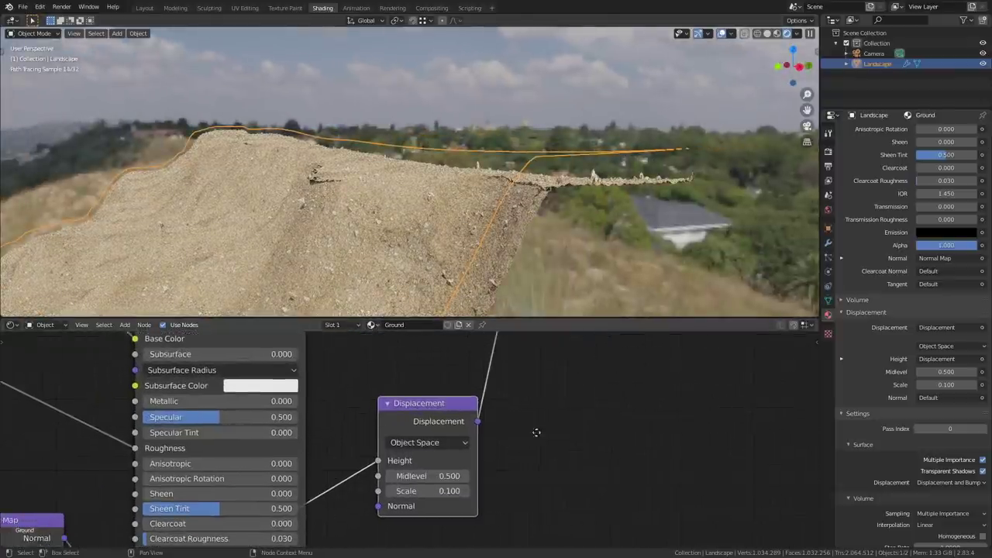
left_click(475, 466)
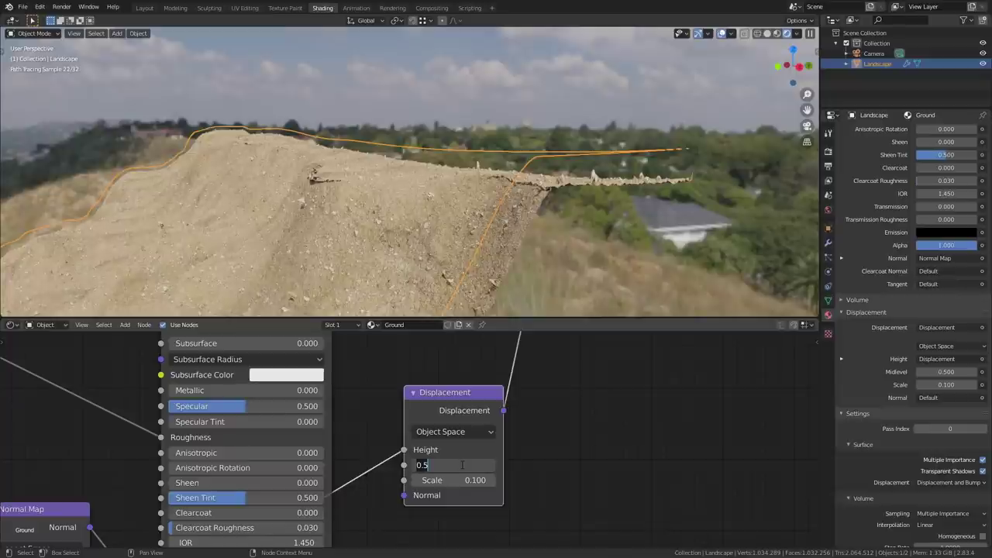
type(".2")
key("Return")
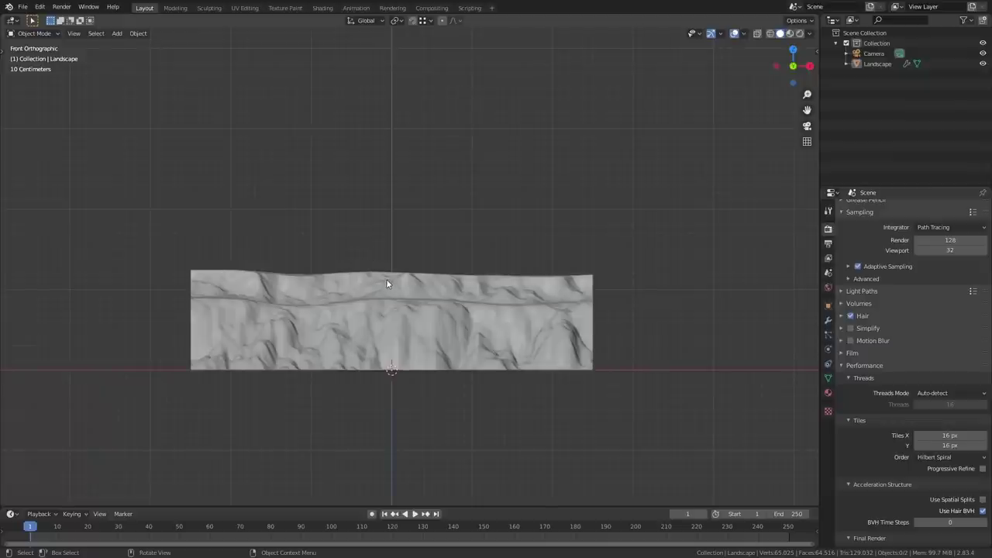
- Add a text object to the scene and stand it upright by rotating it 90° about the X axis
key("shift+a")
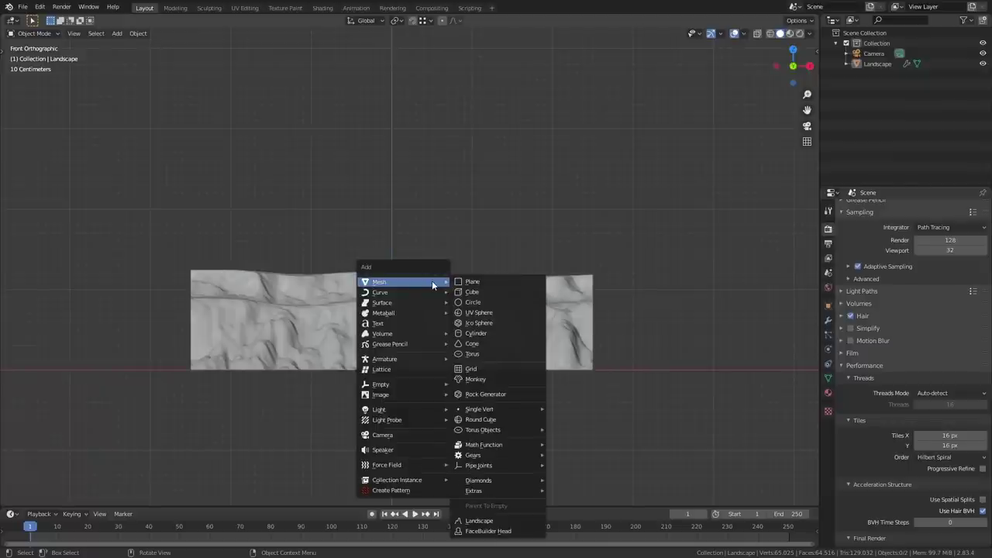
left_click(411, 321)
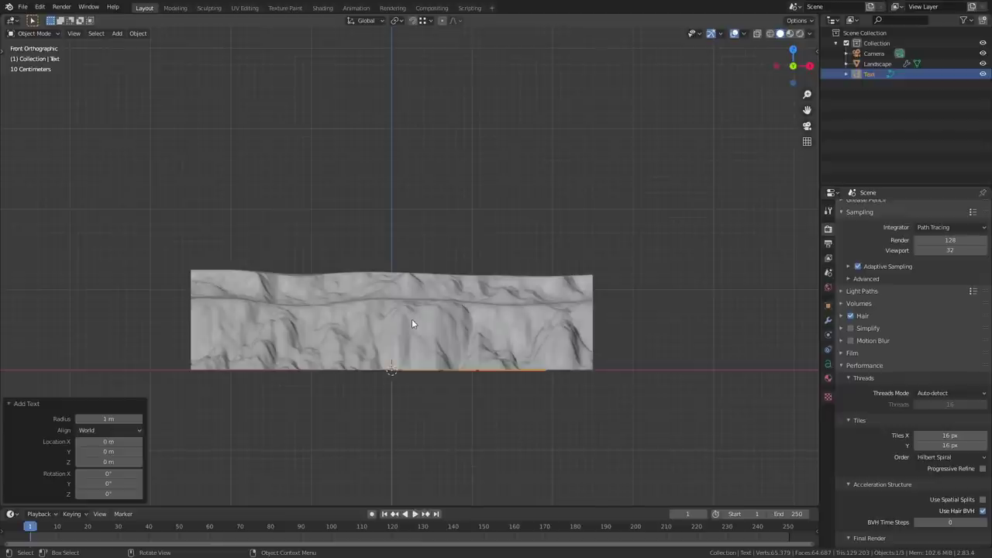
mouse_move(412, 319)
middle_mouse_down()
mouse_move(442, 358)
mouse_move(455, 413)
mouse_move(424, 357)
middle_mouse_up()
key("shift+z")
type("rx")
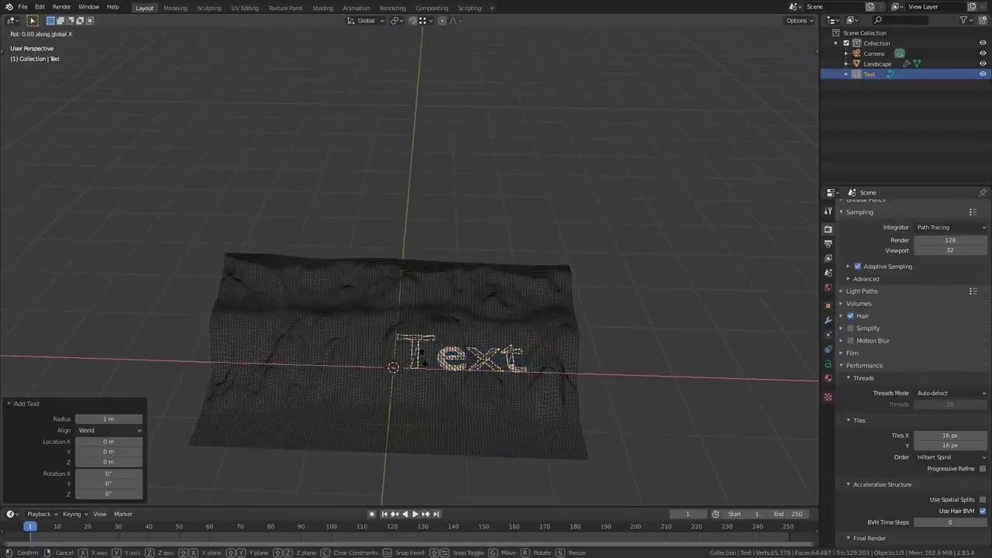
type("90")
key("Return")
key("KP_1")
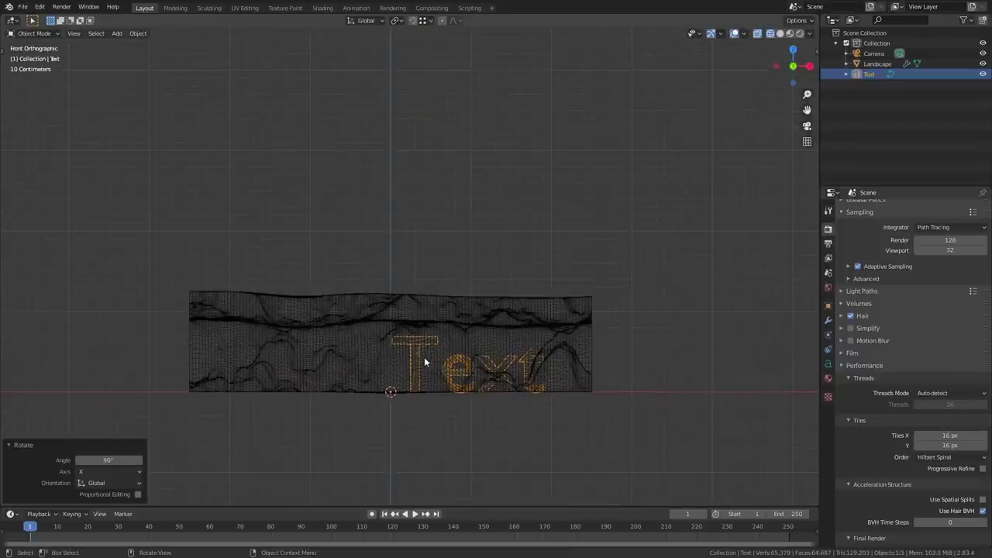
- Replace the default wording of the text object with DECODED
scroll(499, 385, "up", 6)
key("Tab")
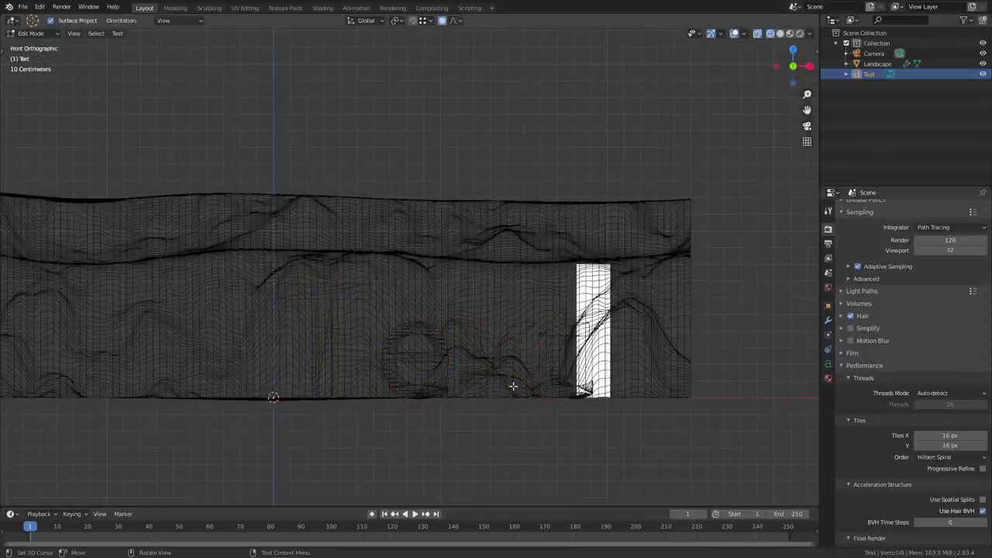
key("BackSpace")
key("BackSpace")
key("BackSpace")
key("BackSpace")
type("DECOD")
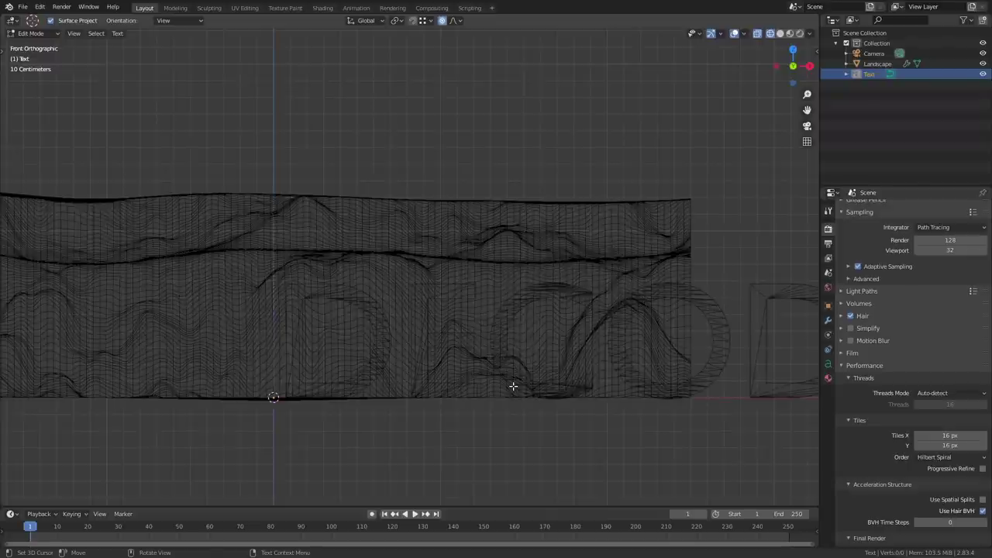
key("Tab")
scroll(535, 383, "down", 3)
middle_click_drag(587, 368, 342, 358, "shift")
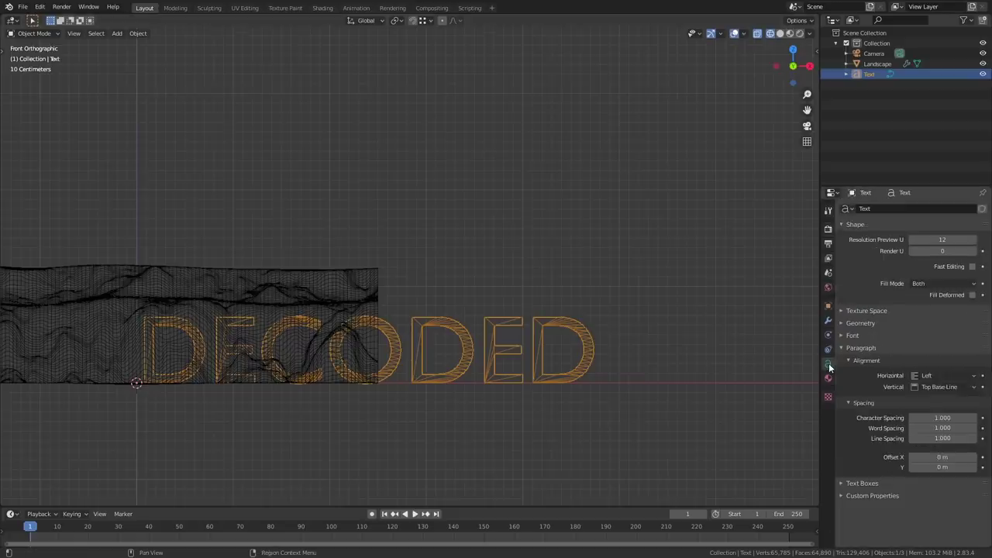
- Load SFHollywoodHills.ttf from the Windows Fonts folder as the text's regular font
left_click(847, 336)
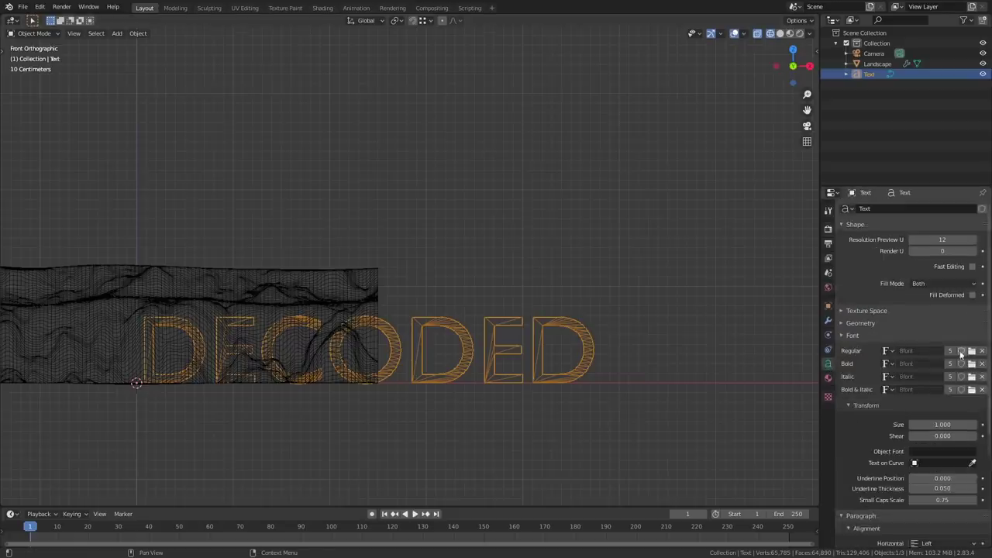
left_click(854, 336)
left_click(858, 338)
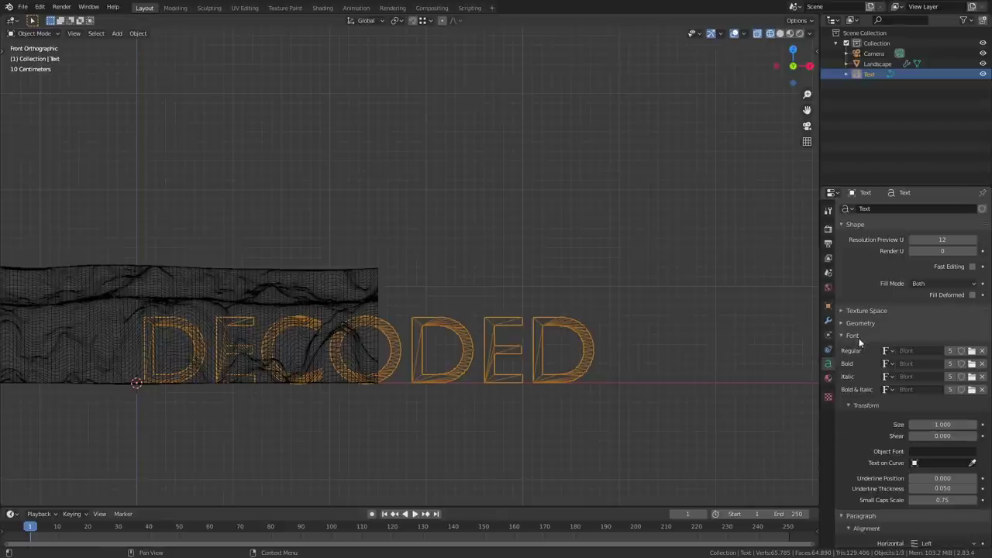
left_click(972, 351)
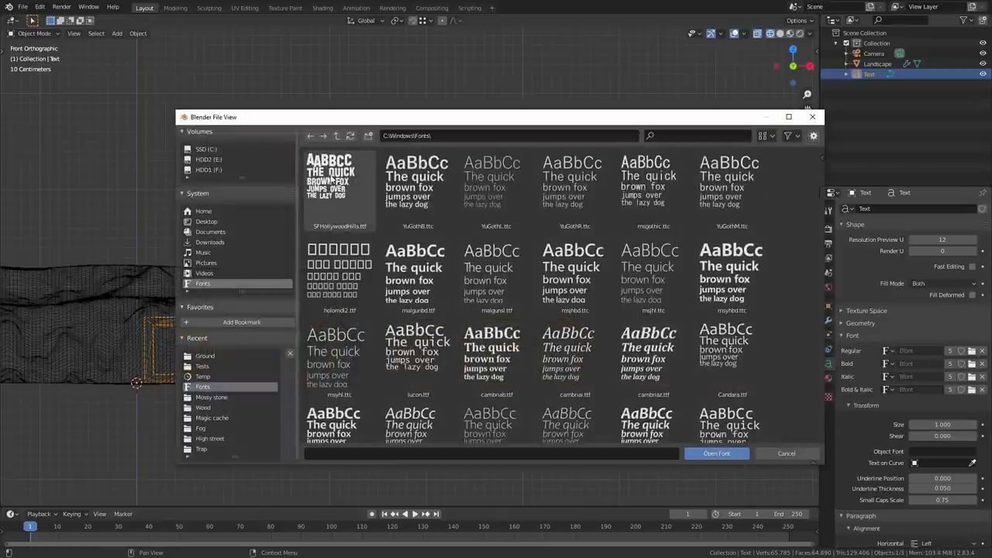
double_click(371, 160)
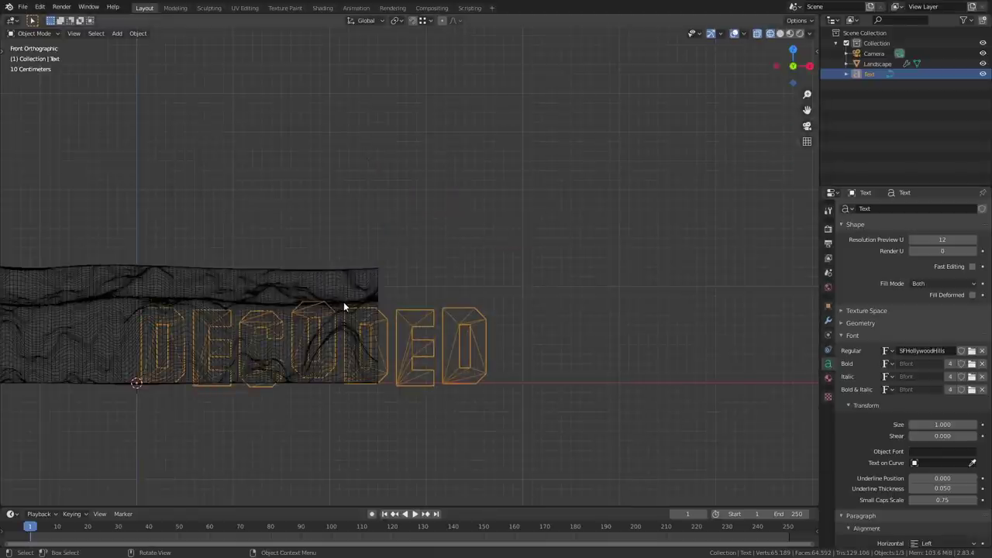
- Move the DECODED text along the Y axis so it stands in front of the cliff
mouse_move(349, 317)
middle_mouse_down()
mouse_move(400, 344)
mouse_move(363, 298)
mouse_move(366, 315)
middle_mouse_up()
key("g")
key("y")
left_click(514, 386)
middle_click_drag(515, 391, 498, 284)
- Convert the DECODED text object to a mesh
key("Tab")
key("Tab")
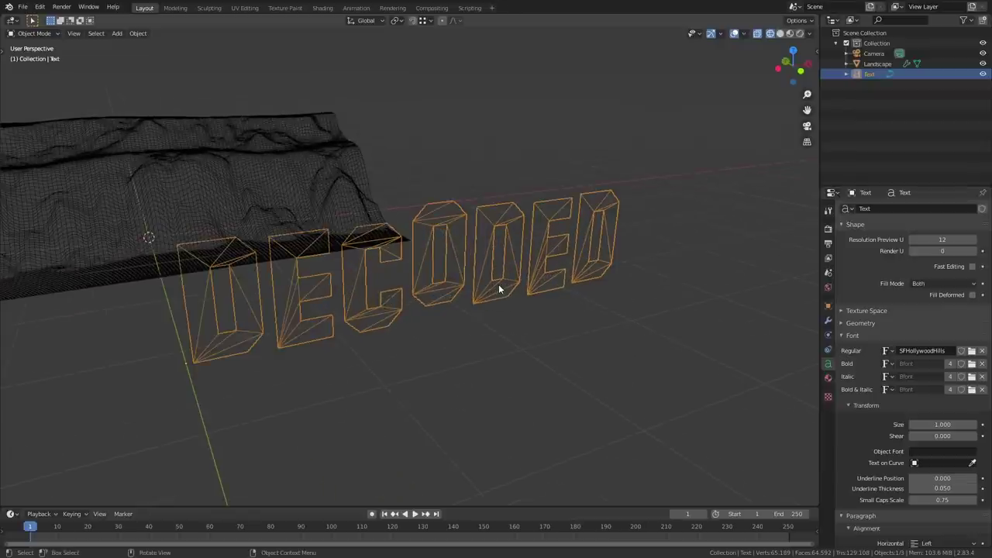
right_click(499, 284)
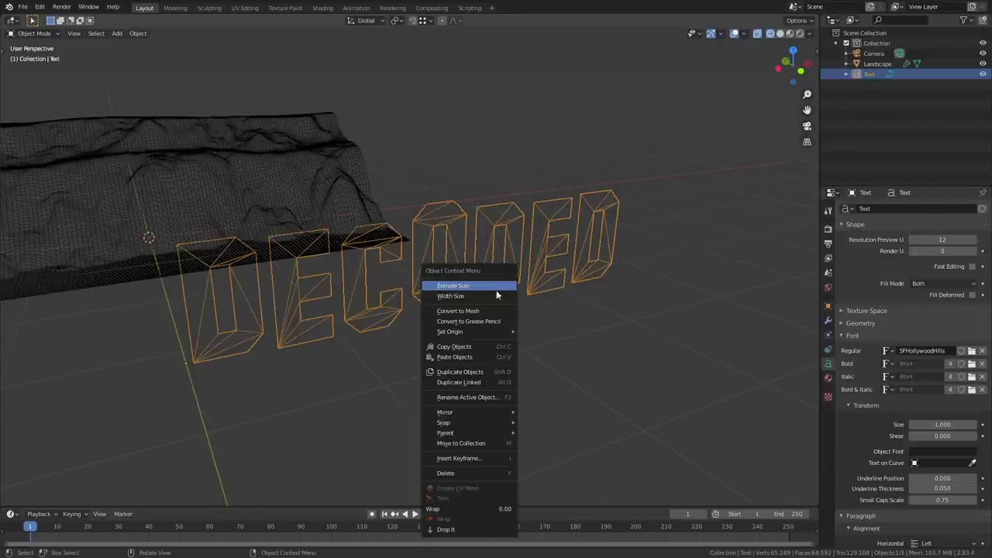
left_click(489, 311)
- Select all linked geometry of the letter O in the text mesh and try to move it along Z
key("Tab")
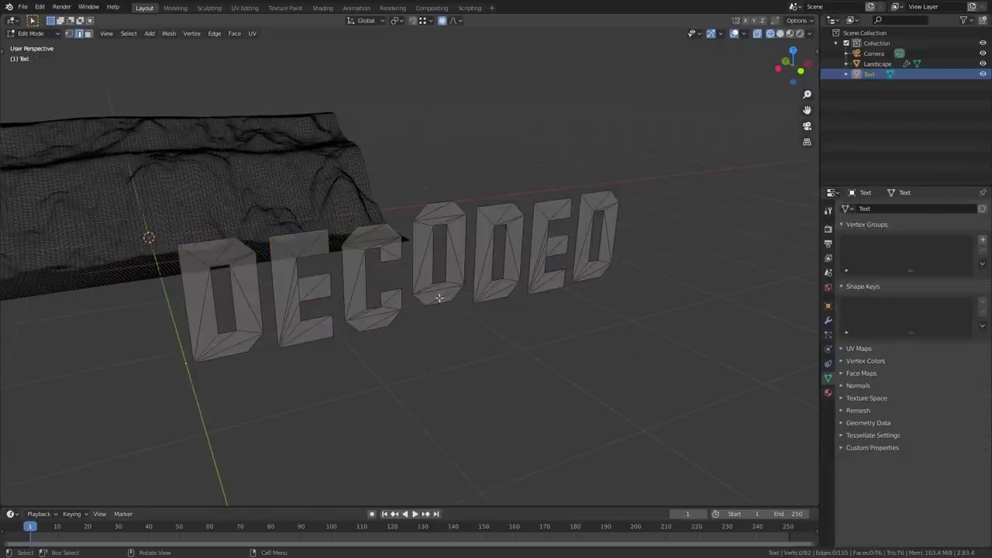
key("KP_1")
key("ctrl+l")
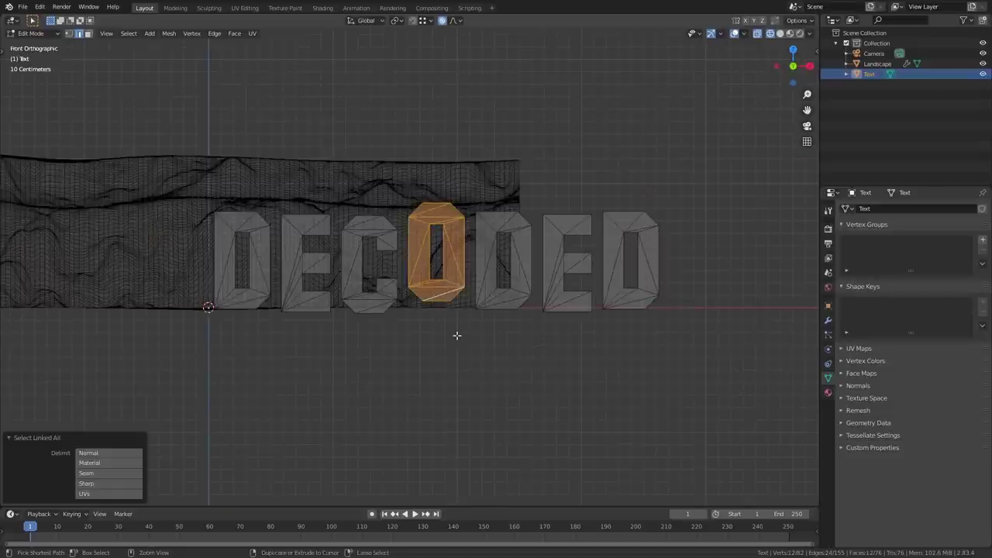
key("g")
key("z")
right_click(457, 339)
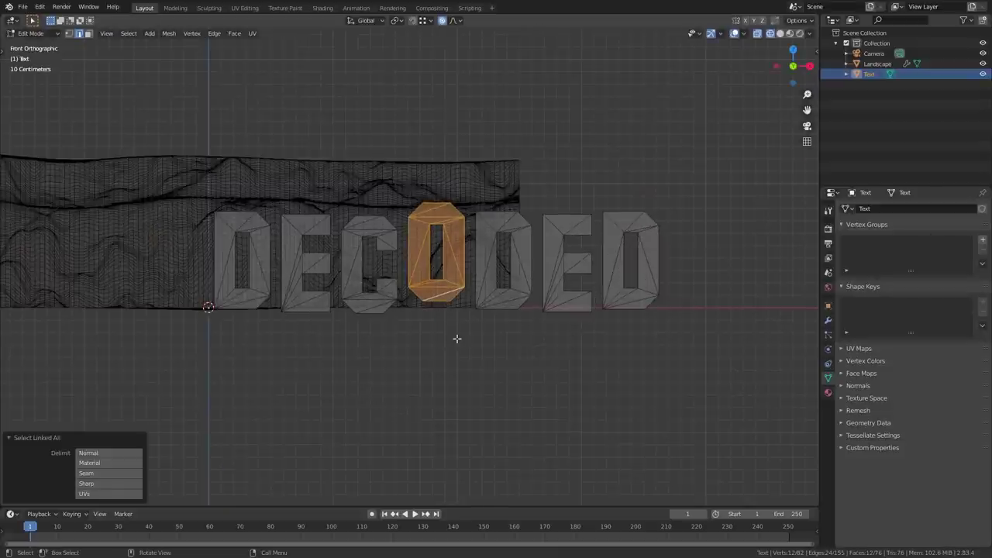
- Turn off proportional editing and lower the letter O along Z to line it up with its neighbouring letters
key("o")
key("g")
key("z")
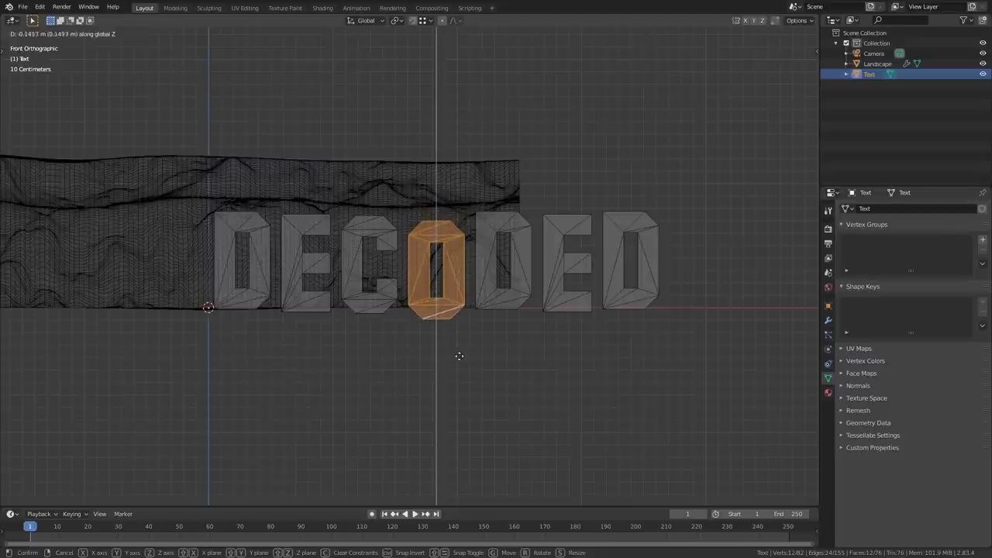
left_click(499, 323)
- Select all linked geometry of the D after the O, lower it about 0.04 m along Z, and leave Edit Mode
left_click(510, 336)
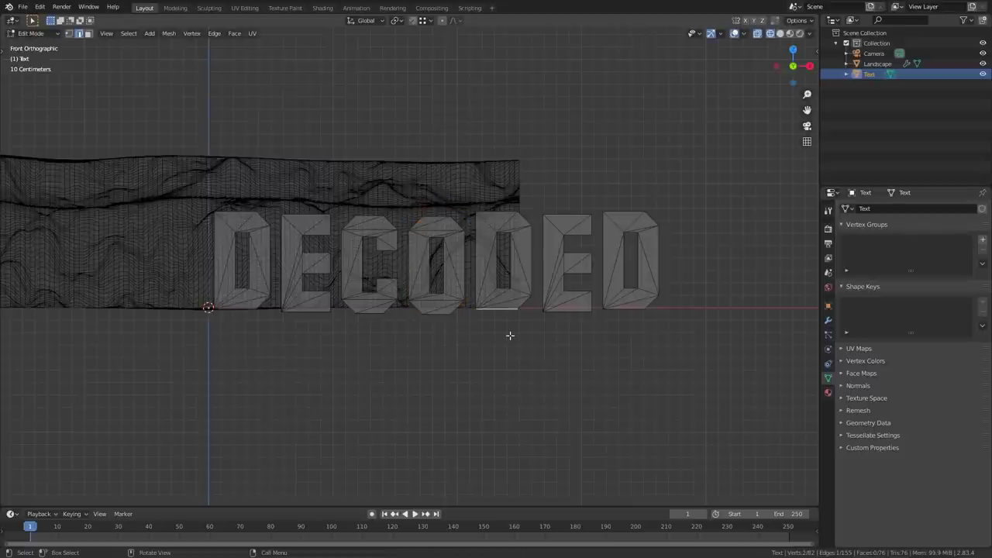
key("ctrl+l")
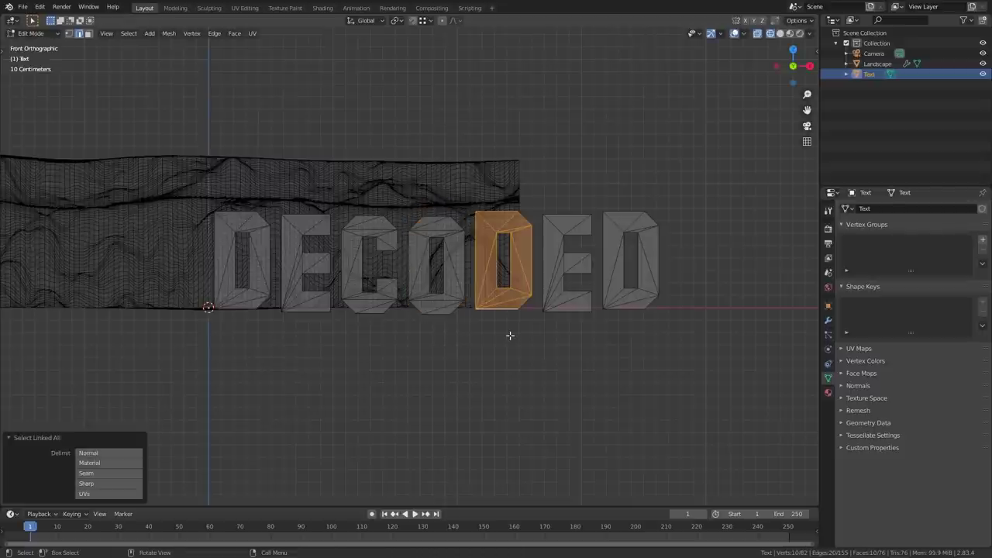
key("z")
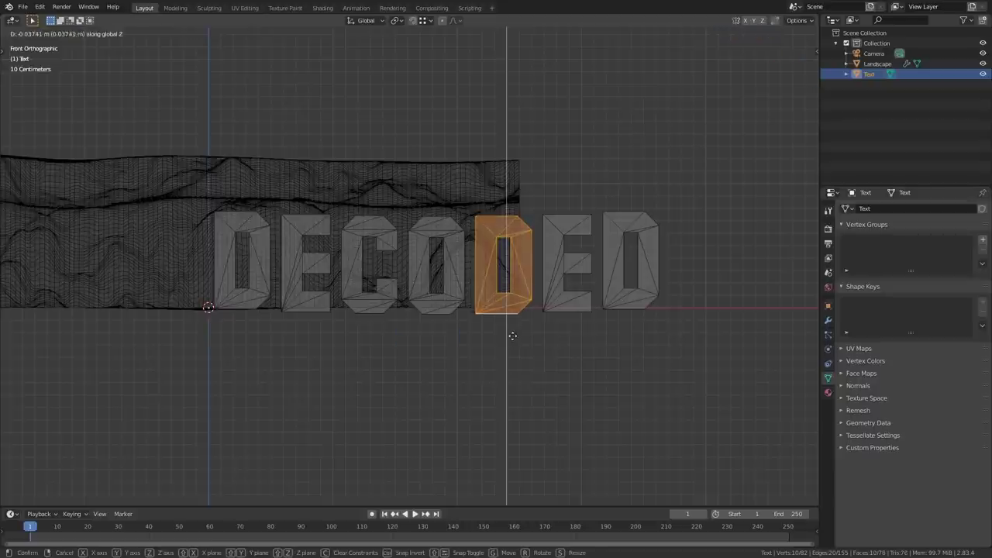
left_click(516, 332)
key("Tab")
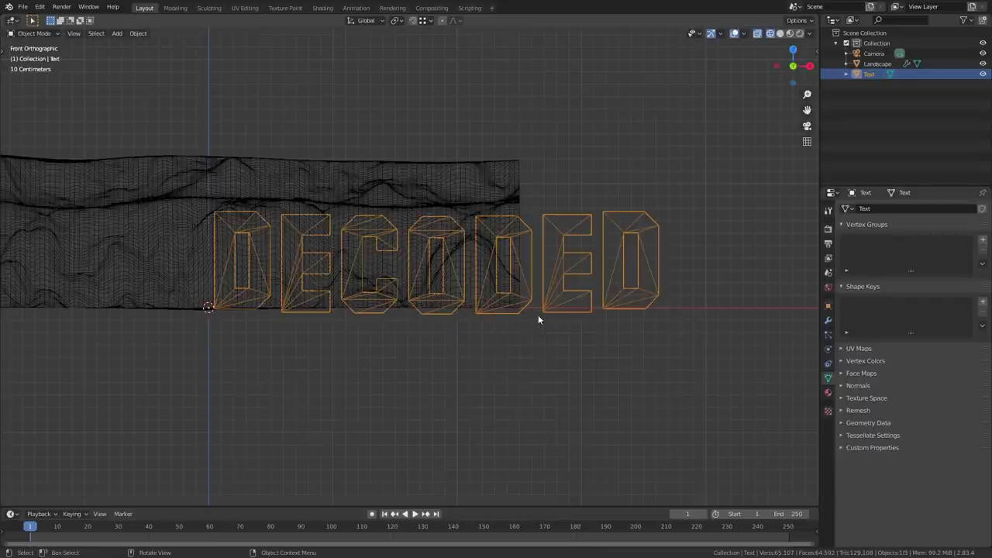
- Move the DECODED sign back onto the cliff in top view and adjust its height along Z
middle_click_drag(538, 315, 487, 364)
key("KP_7")
key("g")
left_click(394, 79)
key("z")
mouse_move(438, 112)
middle_mouse_down("shift")
mouse_move(510, 263)
mouse_move(527, 206)
mouse_move(612, 246)
mouse_move(491, 256)
mouse_move(485, 302)
middle_mouse_up("shift")
left_click(551, 264)
key("g")
key("z")
left_click(543, 136)
- Resize the DECODED sign and move it about 1.0 m along X and -0.023 m along Z in front view
key("s")
left_click(453, 228)
key("KP_1")
scroll(475, 207, "up", 1)
key("g")
left_click(595, 194)
scroll(601, 250, "up", 3)
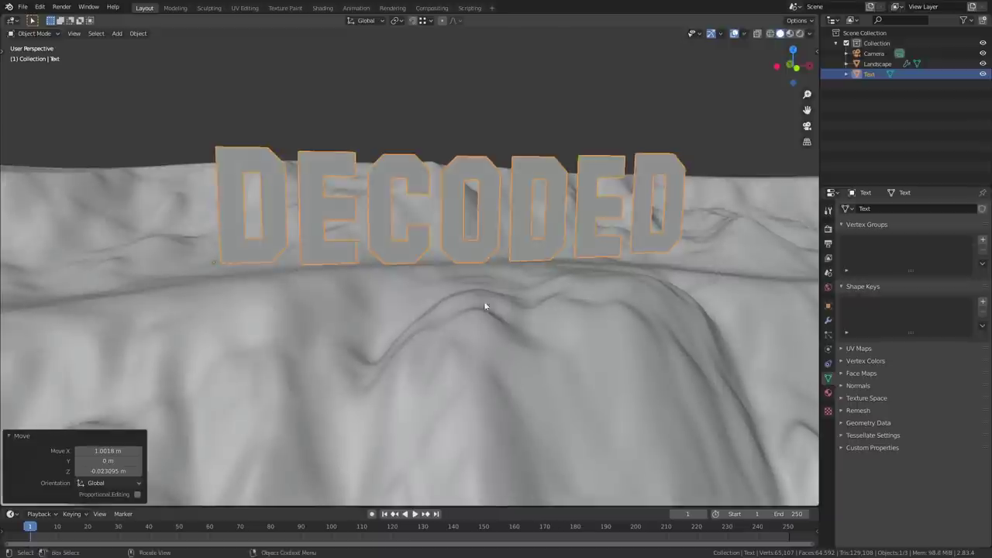
- Fine-tune the sign's height and scale on the ledge, and shift it about 0.2 m along X
key("g")
key("z")
left_click(487, 293)
key("s")
left_click(508, 299)
key("g")
key("x")
left_click(572, 299)
middle_click_drag(562, 299, 410, 299)
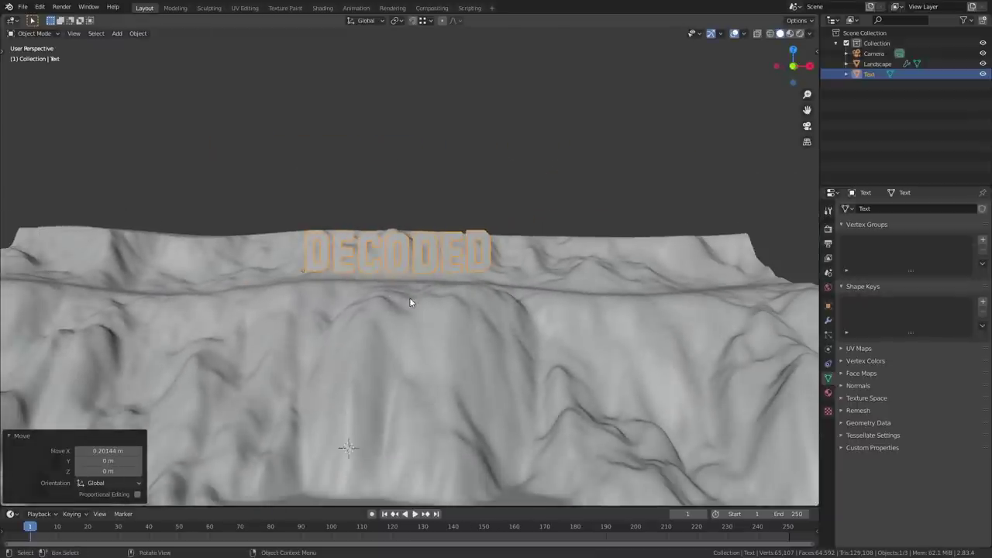
- Frame the DECODED sign and the cliff in the camera view using walk navigation
key("KP_0")
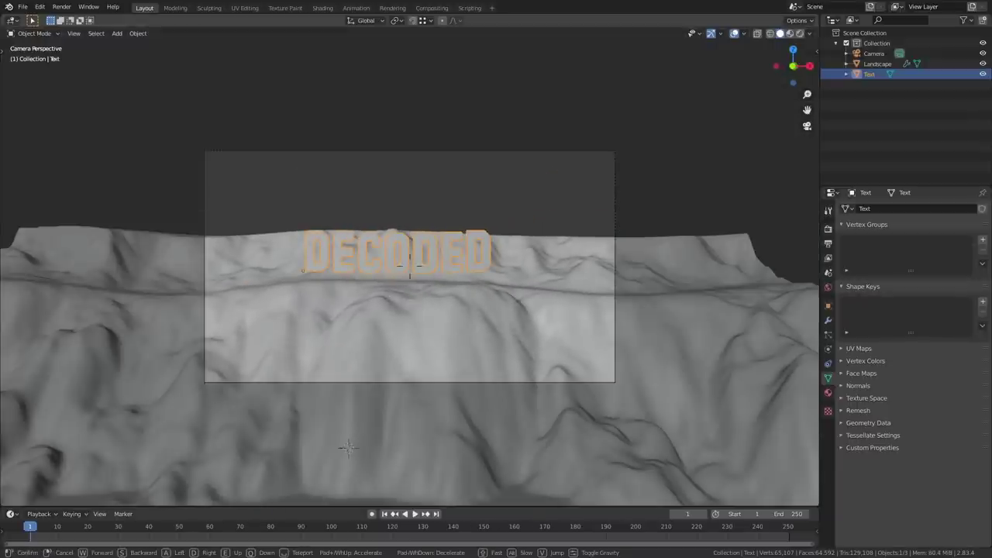
key("s")
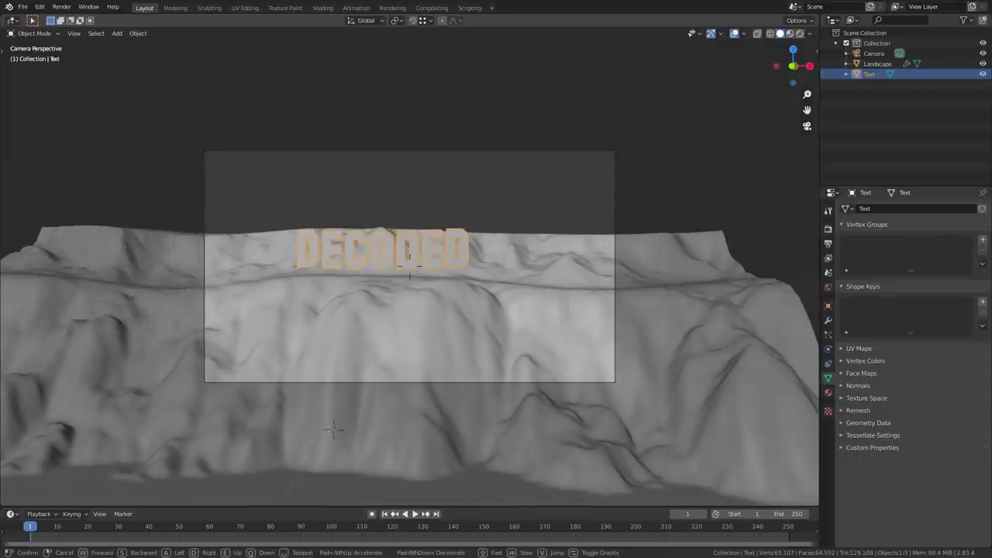
key("w")
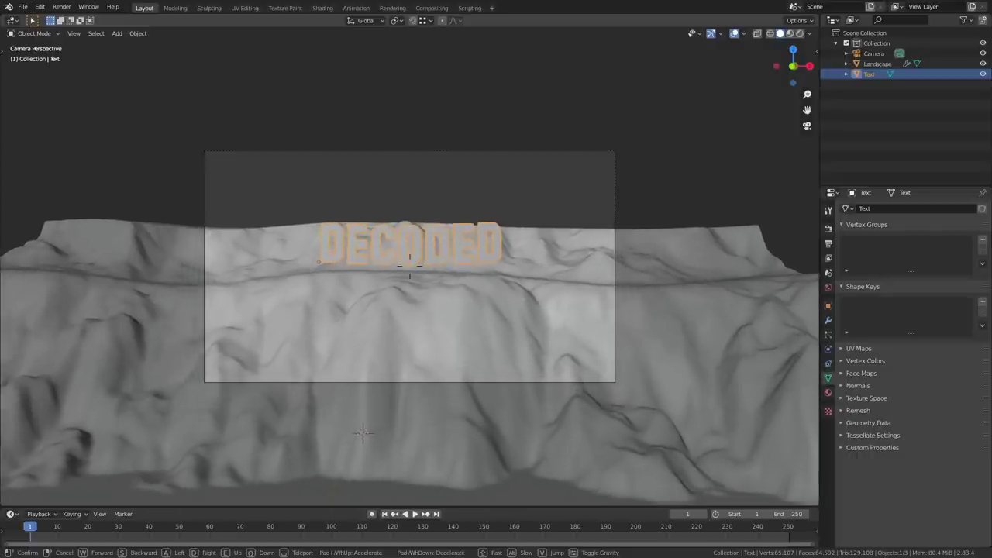
left_click(553, 271)
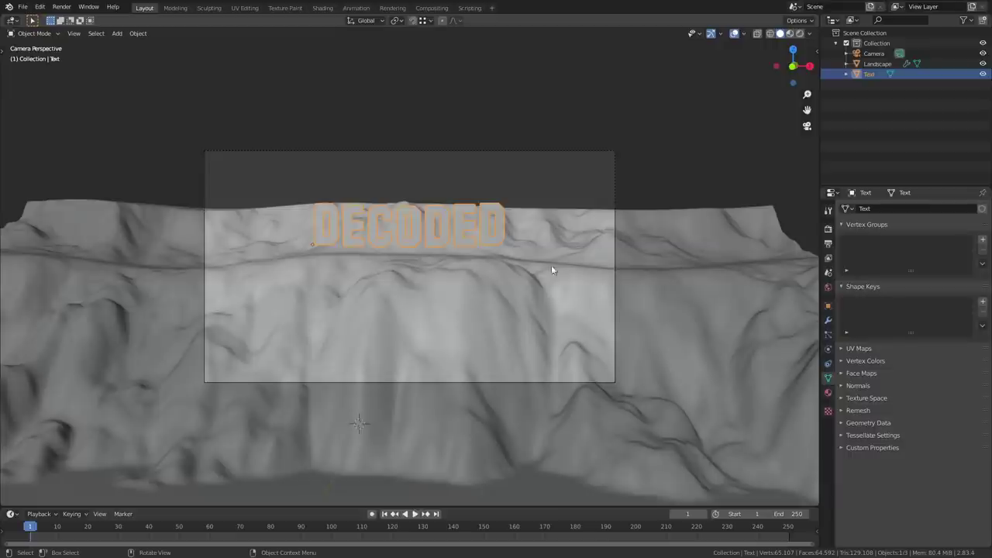
- Set the camera's focal length to 60 mm and readjust the framing with walk navigation
left_click(873, 54)
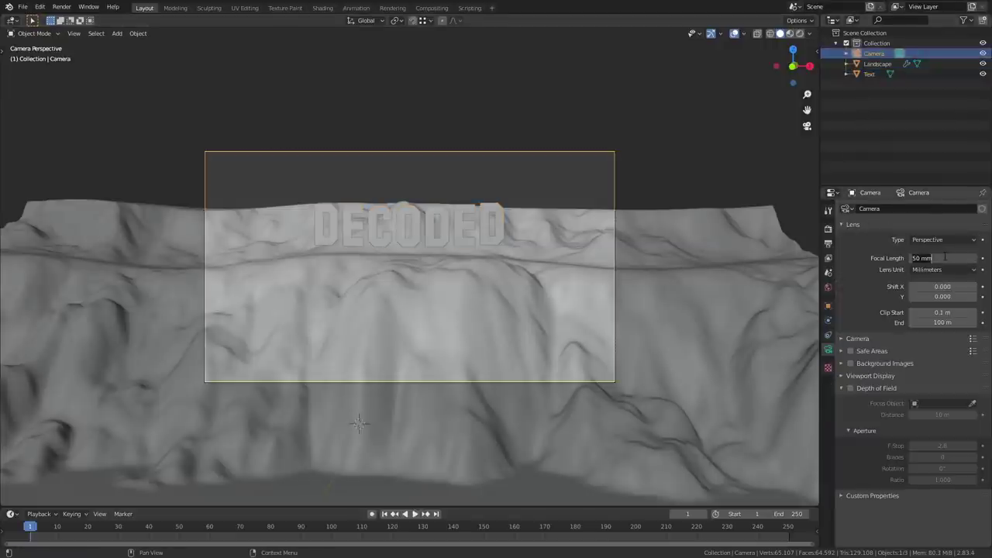
type("60")
key("Return")
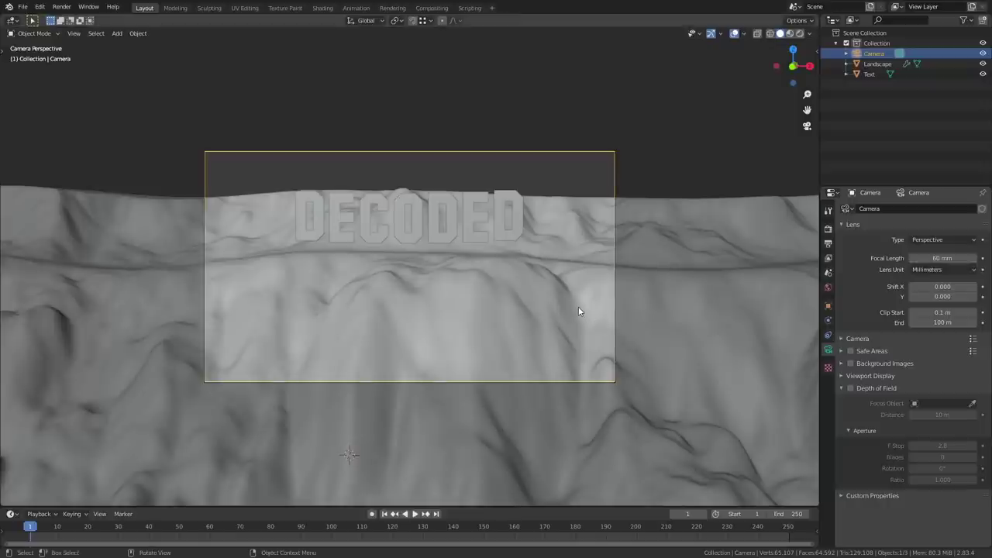
key("shift+grave")
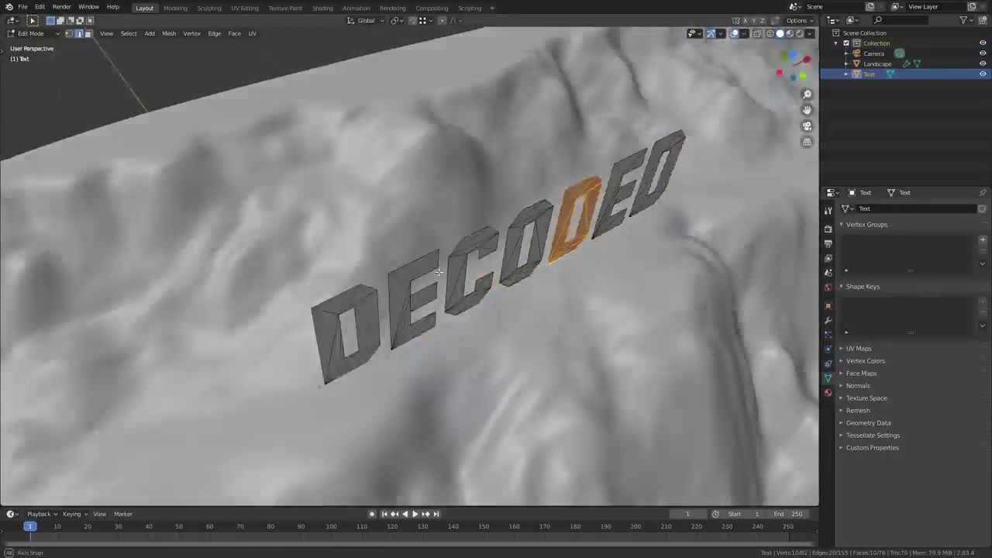
- Select the whole text mesh and extrude it to give the letters thickness
middle_click_drag(403, 256, 532, 327)
key("a")
key("e")
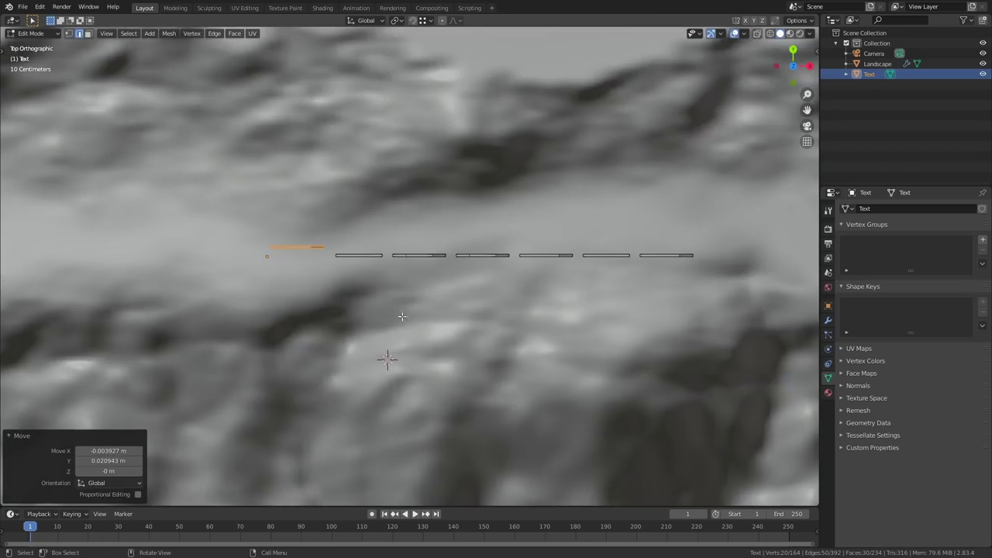
- Select the linked geometry of individual letters in wireframe display to stagger them in depth
key("shift+z")
key("ctrl+l")
key("ctrl+l")
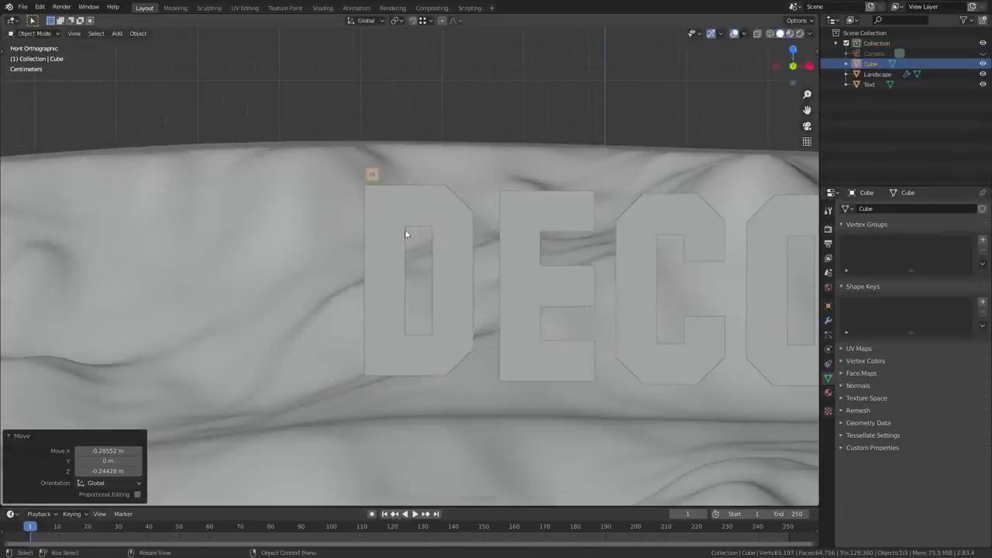
- Position the cube for the first D's support frame and resize a thin crossbar to span its two posts
key("g")
key("z")
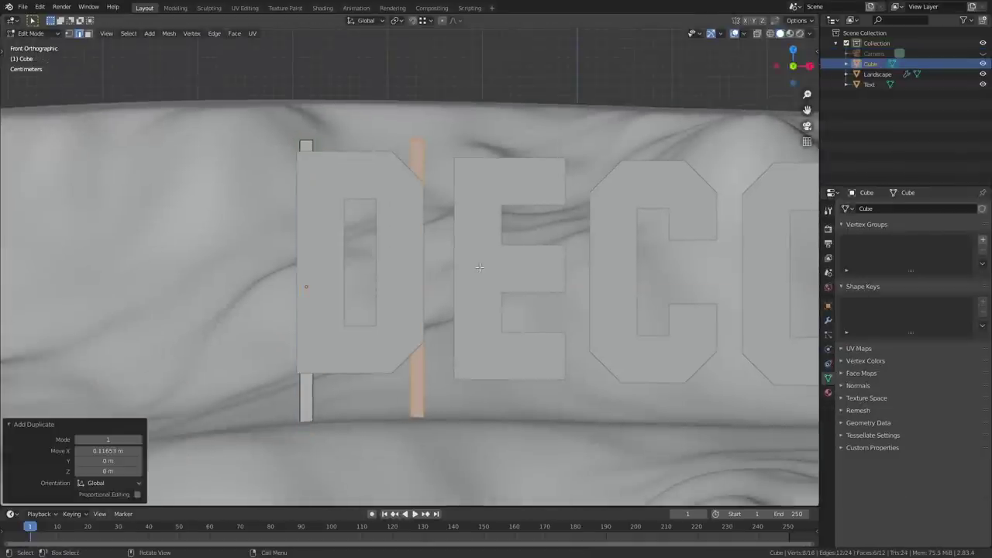
key("s")
left_click(458, 162)
key("s")
left_click(459, 189)
- Duplicate the crossbar down along Z to add more crossbars to the support frame
key("shift+d")
key("z")
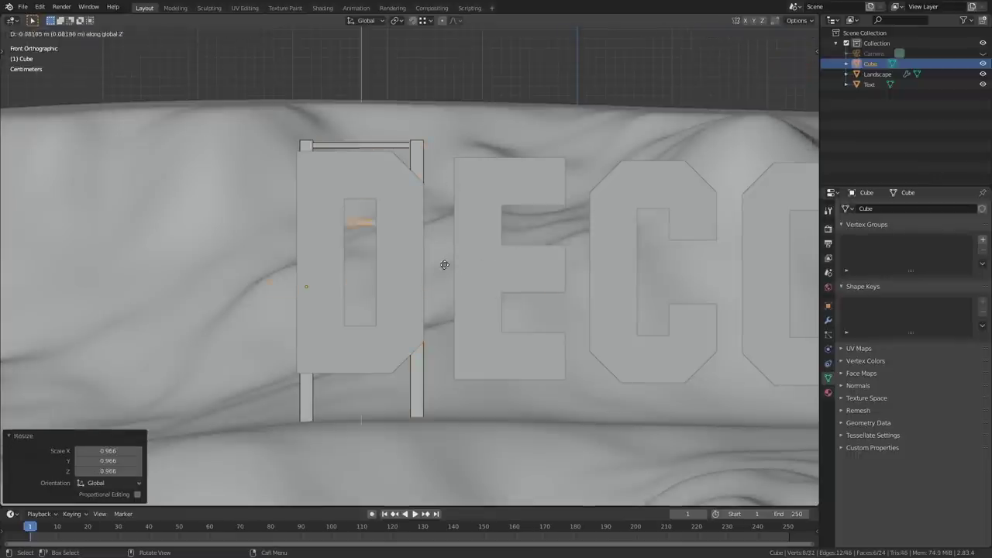
left_click(445, 266)
key("shift+z")
key("shift+d")
key("z")
- Rotate the crossbar copy 90° about Y, stretch it 1.961 times along Z, and move it up about 0.11 m as the central upright
key("r")
key("y")
key("9")
key("0")
key("Return")
key("s")
key("z")
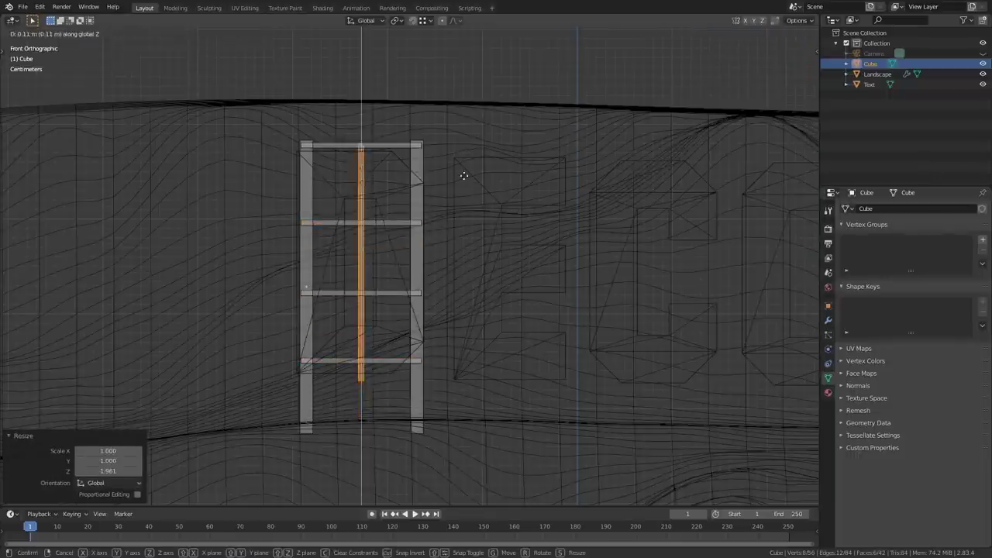
left_click(465, 173)
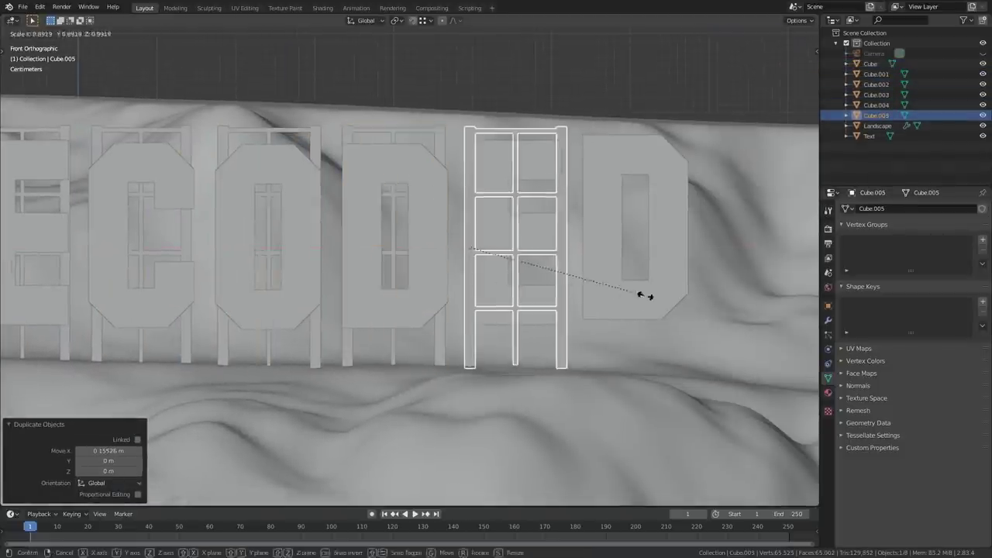
- Resize the support frame behind the second E, then place a duplicate behind the last D, lowering it about 0.005 m along Z
left_click(616, 298)
key("shift+d")
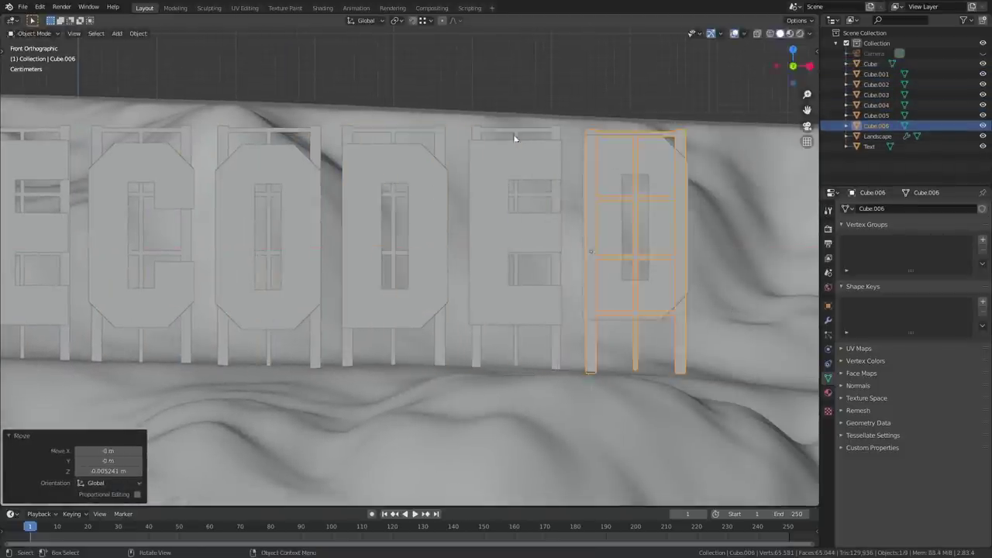
key("z")
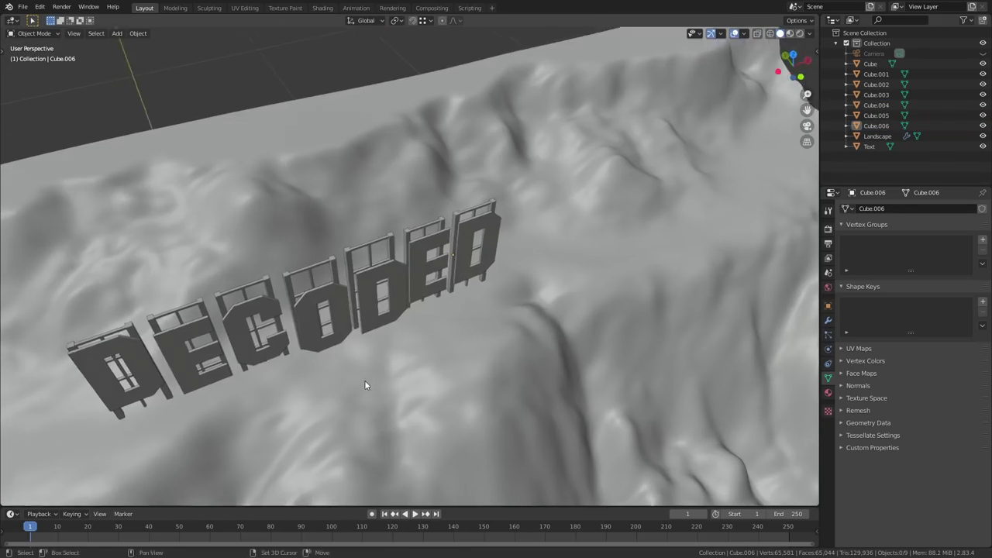
- Move the remaining support frames one by one along Y so each sits against the back of its letter
middle_click_drag(365, 383, 372, 372)
left_click(354, 282)
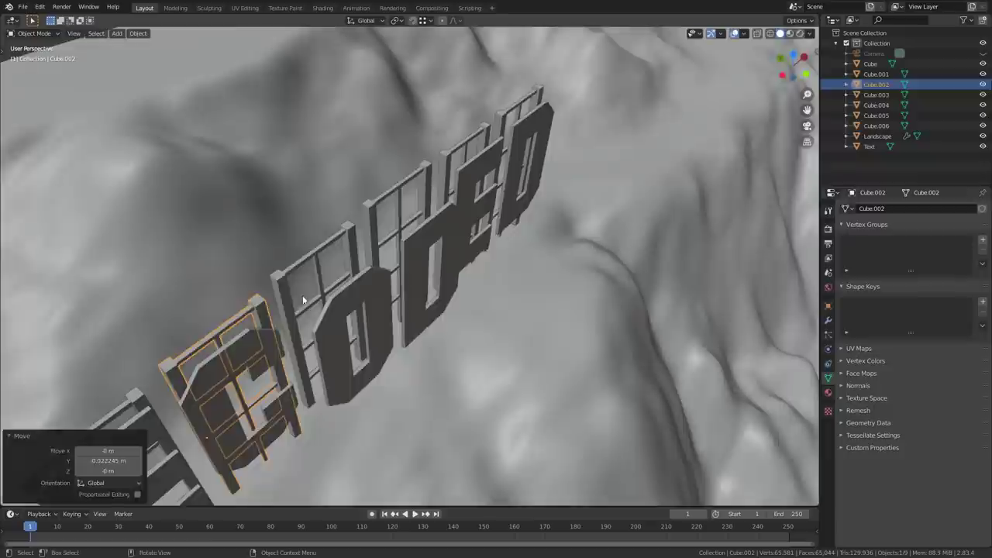
key("g")
key("y")
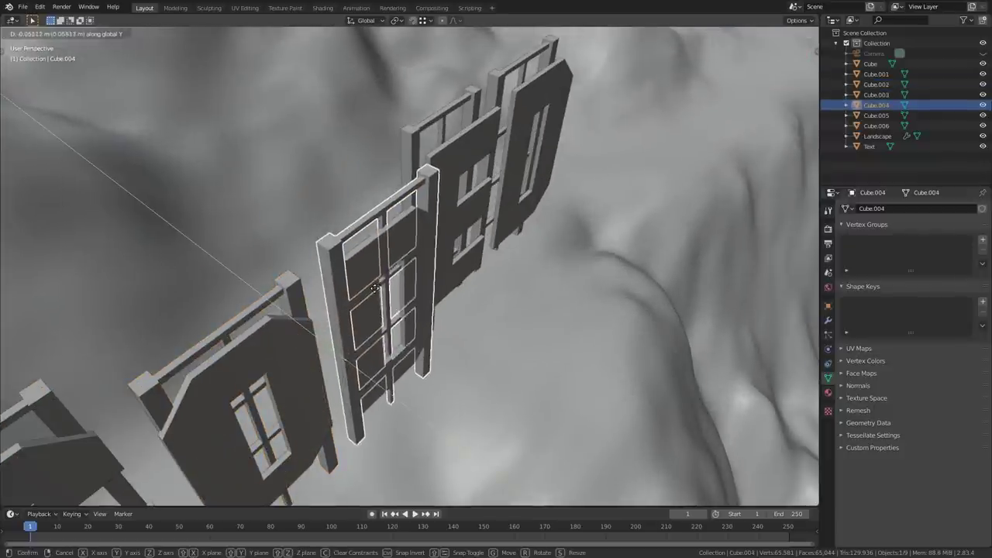
left_click(401, 166)
left_click(433, 196)
key("g")
key("y")
left_click(433, 196)
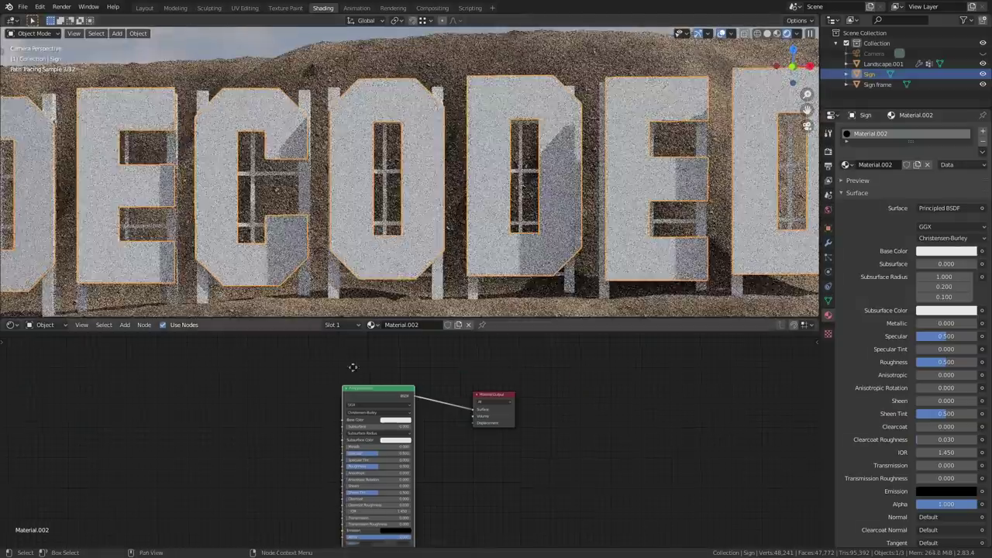
- Add a Bump node to the sign material and connect it to the Principled BSDF's Normal input
middle_click_drag(352, 367, 547, 339)
key("shift+a")
type("sbump")
key("Return")
left_click(422, 480)
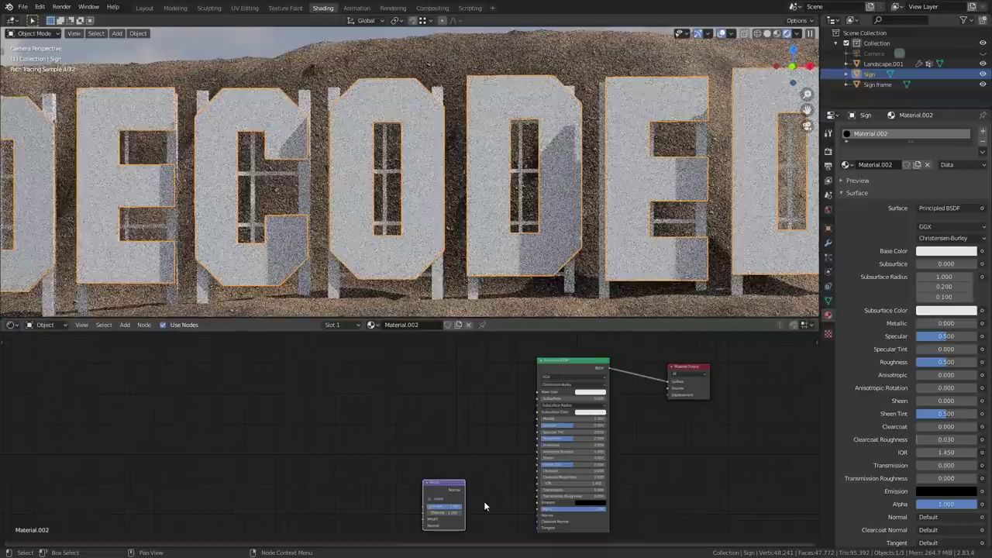
left_click_drag(466, 490, 537, 515)
- Add a Wave Texture node to the sign material and preview its output on the letters
key("shift+a")
key("s")
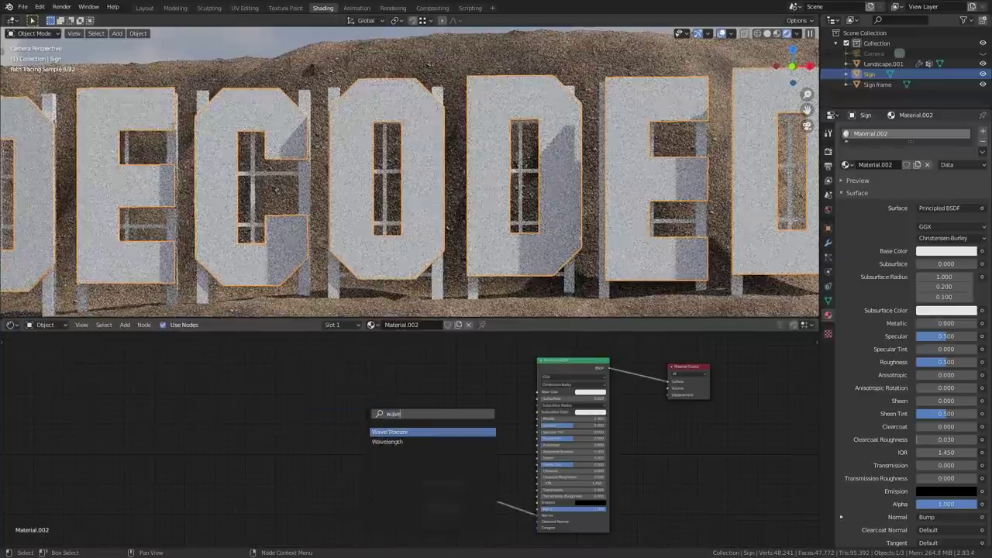
key("Return")
left_click(254, 440)
left_click(279, 445, "ctrl+shift")
- Set the Wave Texture's Scale to 80
middle_click_drag(316, 472, 346, 455)
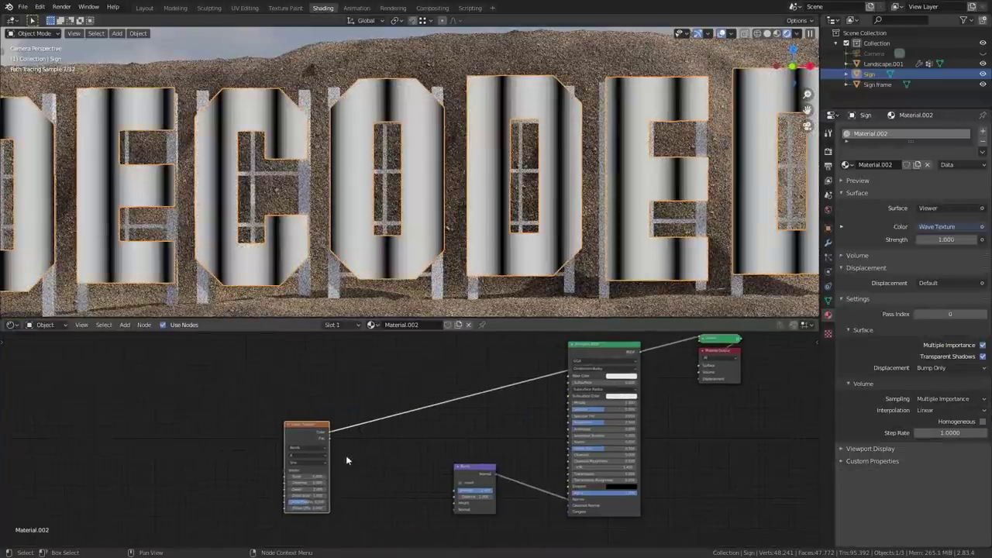
mouse_move(307, 477)
left_mouse_down()
mouse_move(427, 476)
mouse_move(297, 476)
left_mouse_up()
scroll(351, 478, "up", 1)
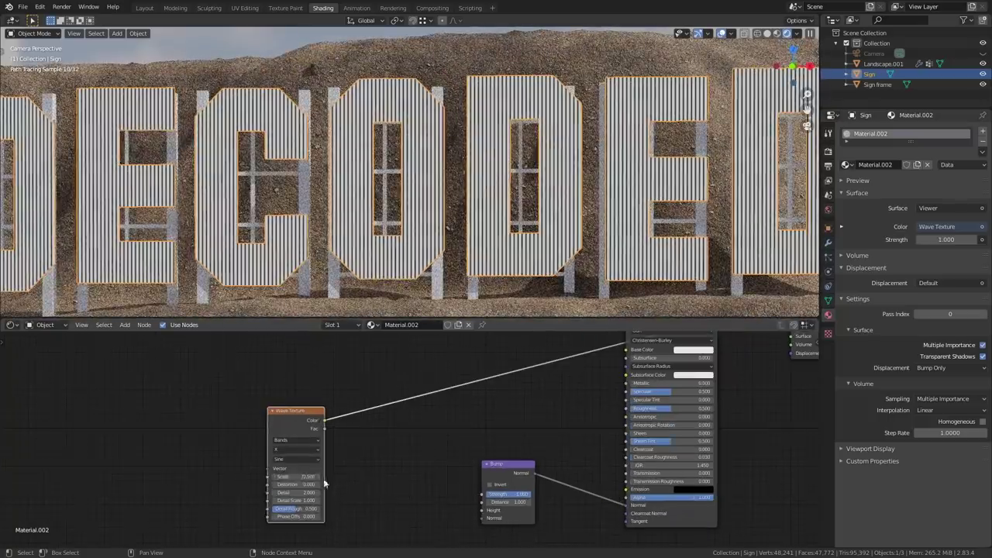
type("80")
key("Return")
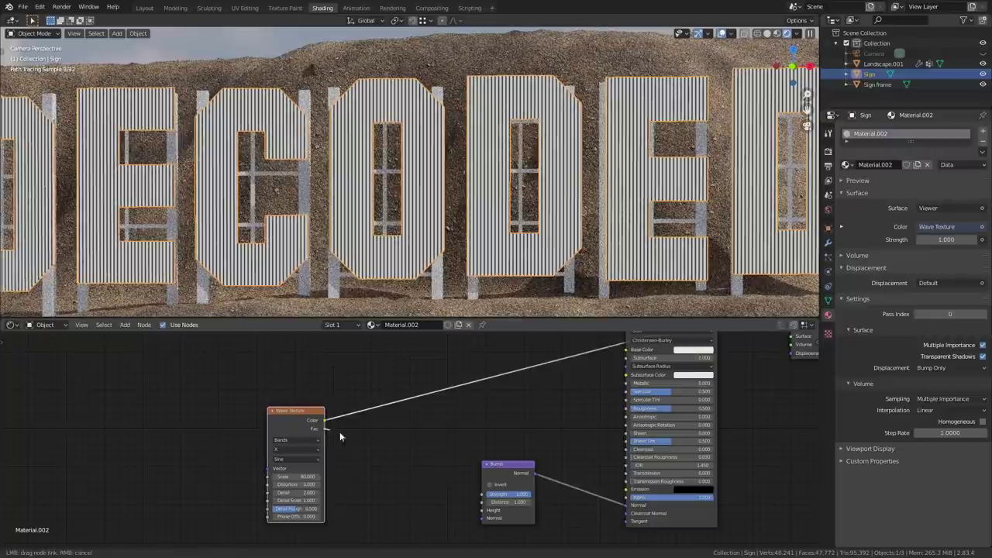
- Feed the Wave Texture's Fac into the Bump node's Height and set the Bump Strength to 0.3
left_click_drag(486, 510, 486, 511)
left_click(670, 519, "ctrl+shift")
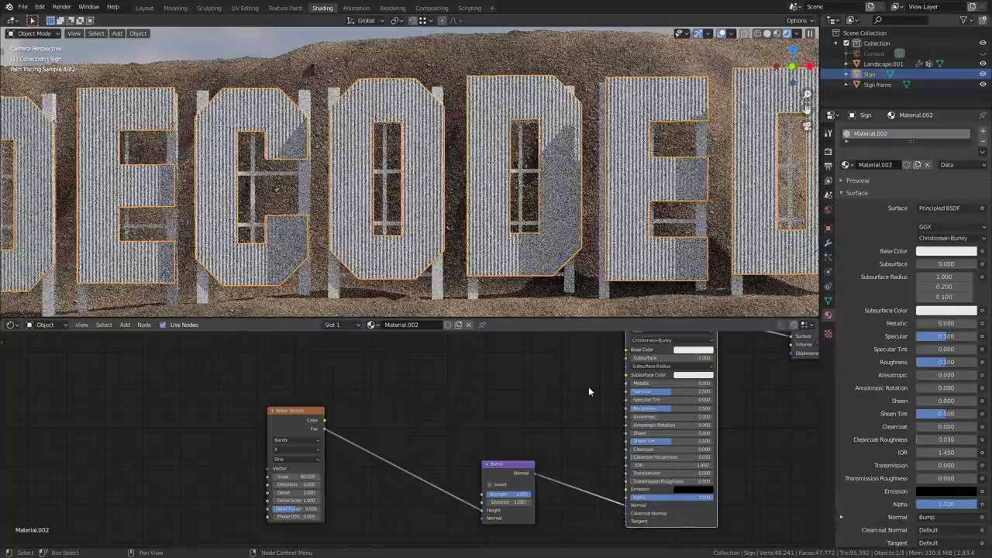
middle_click_drag(542, 402, 485, 347)
scroll(481, 376, "up", 3)
type("0.3")
key("Return")
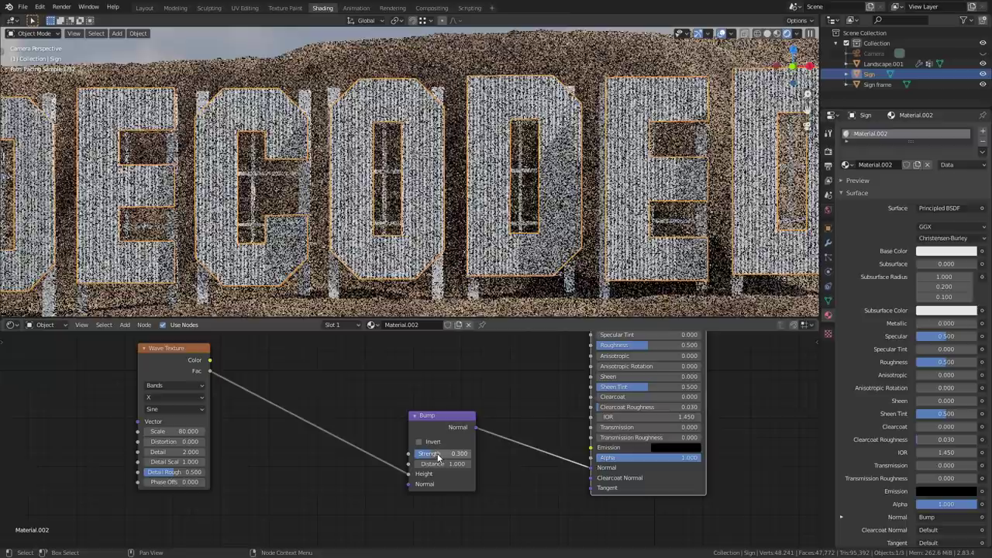
- Rearrange the sign material's nodes and add a Noise Texture above the Bump node
middle_click_drag(266, 372, 292, 403)
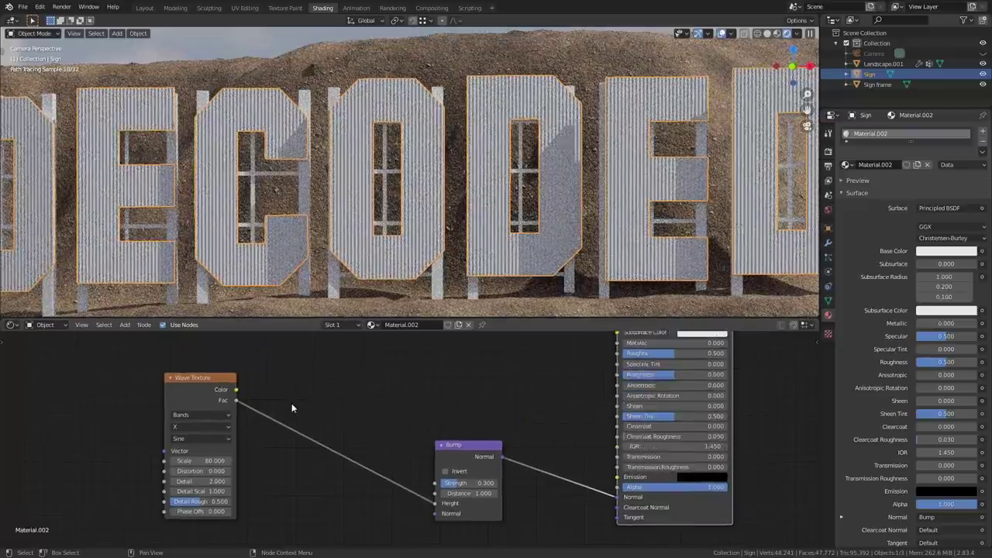
scroll(292, 403, "down", 5)
left_click_drag(232, 389, 281, 432)
middle_click_drag(363, 371, 383, 419)
key("shift+a")
type("snoise")
key("Return")
left_click(410, 372)
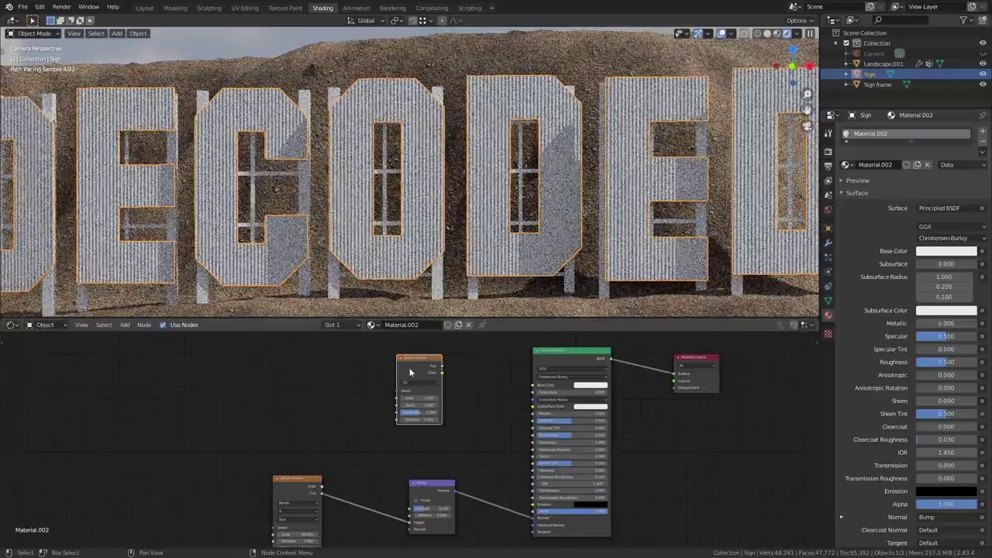
- Add Mapping and Texture Coordinate nodes to the Noise Texture, using Object coordinates, and arrange them beside it
key("ctrl+t")
scroll(297, 387, "up", 2)
left_click_drag(276, 379, 366, 425)
key("g")
left_click(265, 414)
- Add a ColorRamp between the Noise Texture and the Principled BSDF's Base Color
key("shift+a")
type("scolor")
key("Return")
left_click(366, 352)
left_click_drag(457, 364, 573, 386)
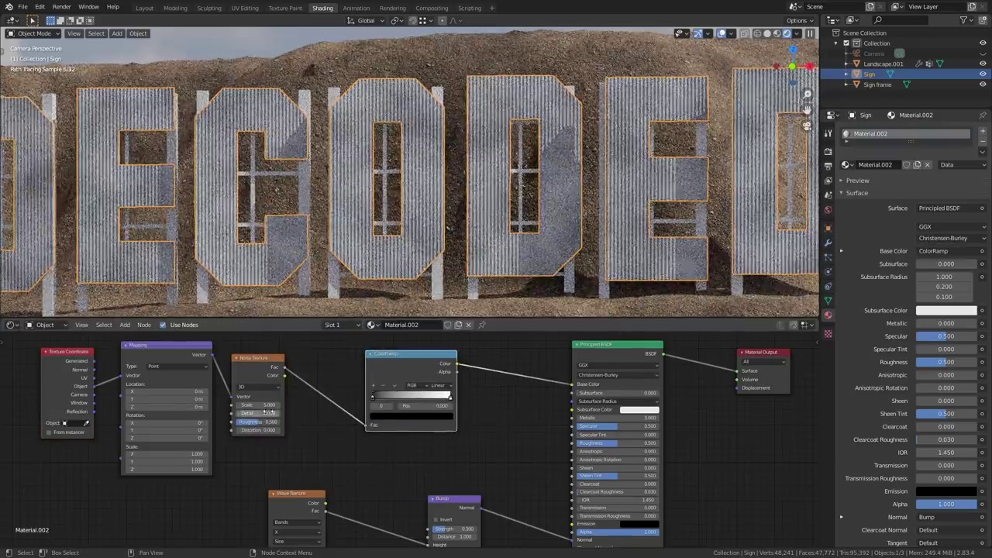
- Set the sign's Noise Texture to Scale 4, Detail 7.3 and Roughness 0.708, and adjust the ColorRamp's black stop
scroll(266, 413, "up", 2)
left_click_drag(259, 425, 246, 404)
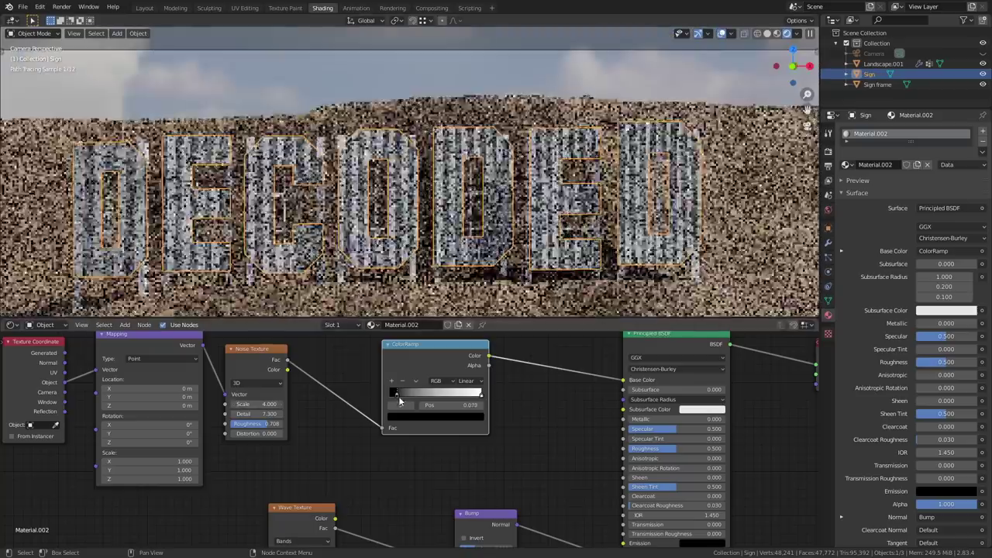
mouse_move(398, 396)
left_mouse_down()
mouse_move(415, 397)
mouse_move(395, 397)
left_mouse_up()
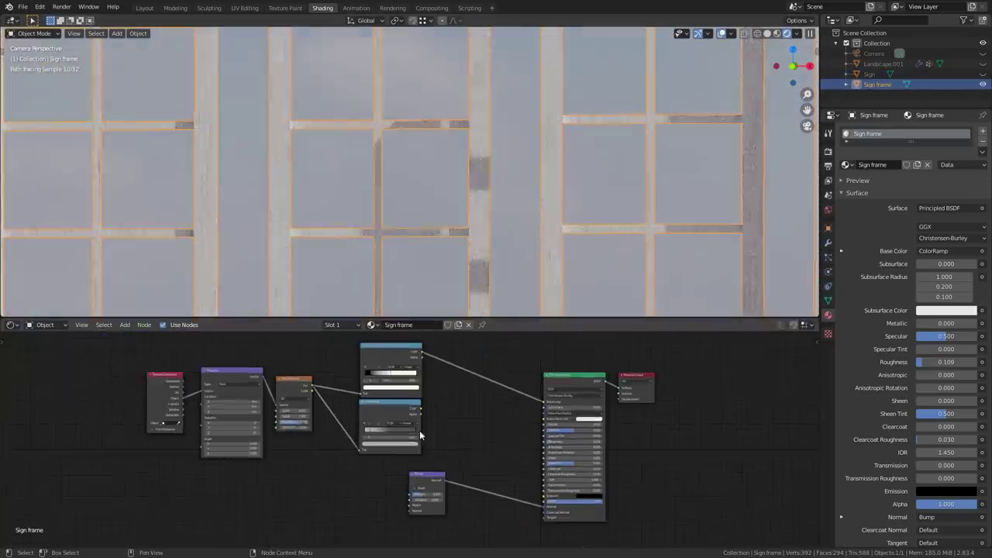
- Adjust the sign frame material's Principled BSDF and connect the Noise Texture's Fac to the Bump node's Height
scroll(419, 430, "up", 1)
scroll(574, 466, "up", 1)
mouse_move(604, 487)
left_mouse_down()
mouse_move(620, 487)
mouse_move(590, 487)
left_mouse_up()
middle_click_drag(392, 452, 476, 447)
scroll(476, 446, "down", 1)
left_click_drag(316, 369, 439, 523)
- Apply all transforms to the sign frame object
key("ctrl+a")
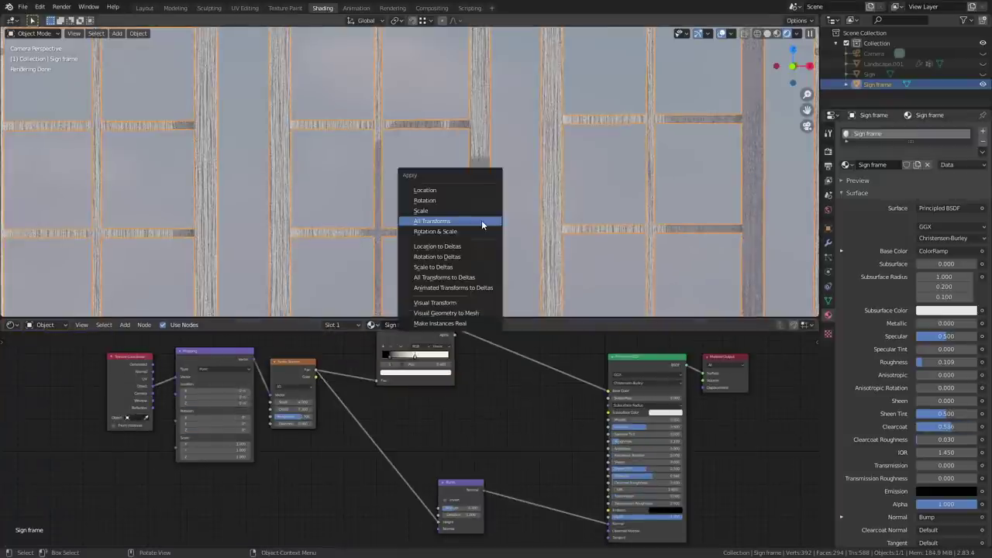
left_click(482, 221)
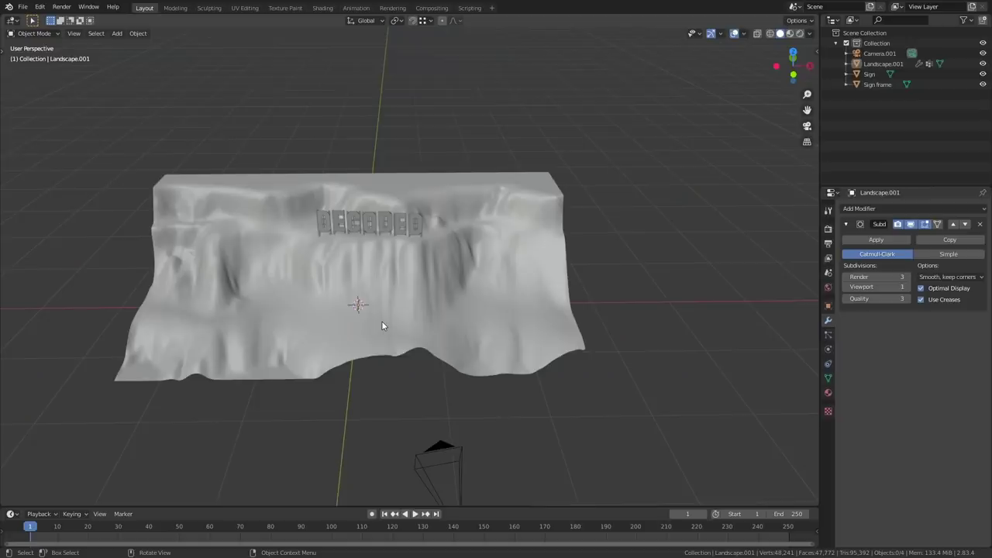
- Hide the camera, landscape, sign and sign frame, and switch to the front view
key("a")
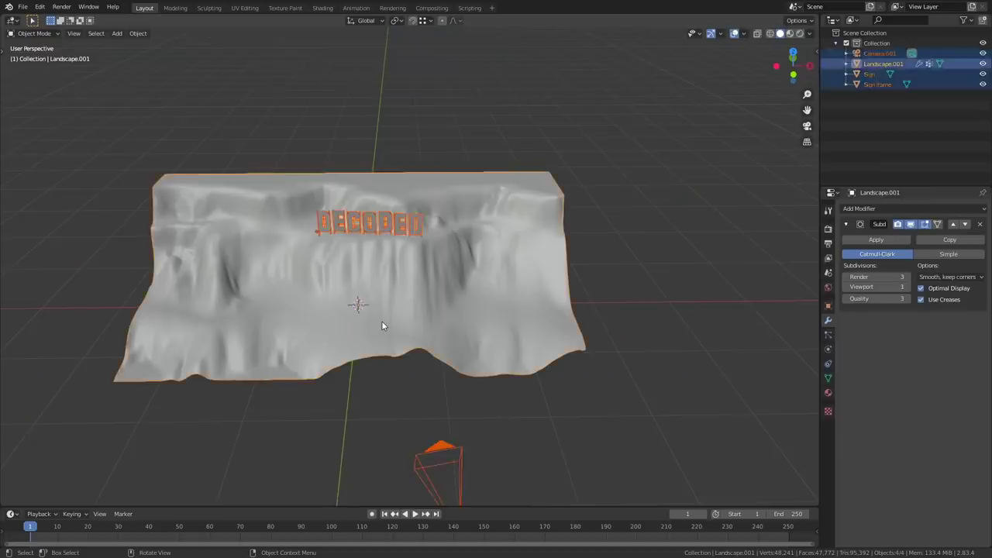
key("Delete")
key("KP_1")
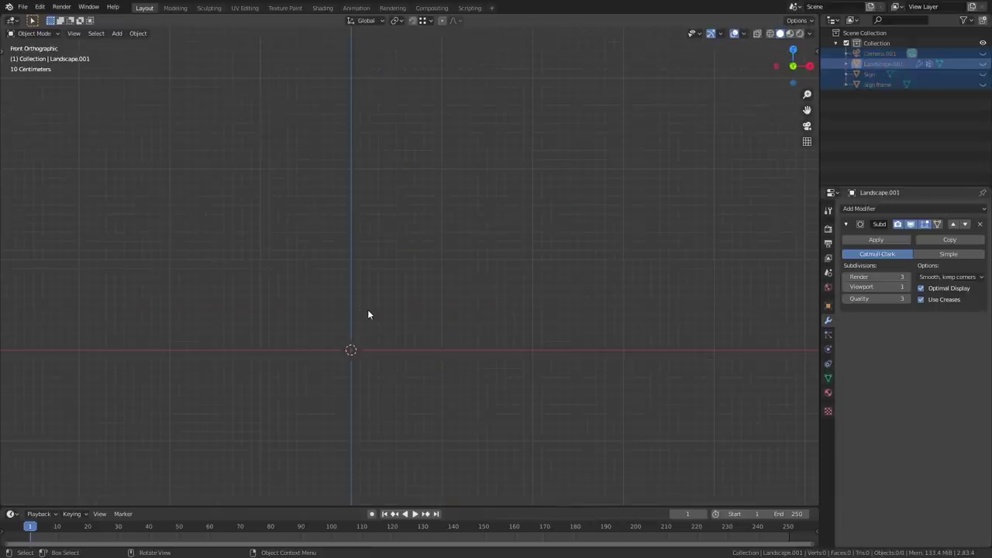
- Add a plane at the origin and rotate it 90° about the X axis so that it stands upright
key("shift+a")
mouse_move(368, 309)
left_click(438, 62)
type("r")
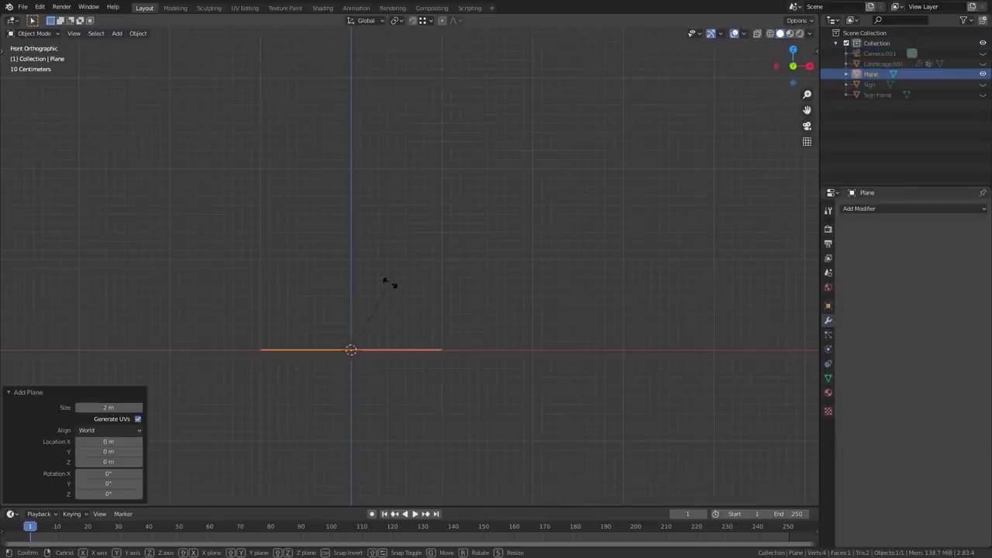
type("x90")
key("Return")
- Scale the plane's mesh to about 0.046, stretch it about 18.75 times along Z, and raise its base to the origin
scroll(350, 376, "up", 2)
key("s")
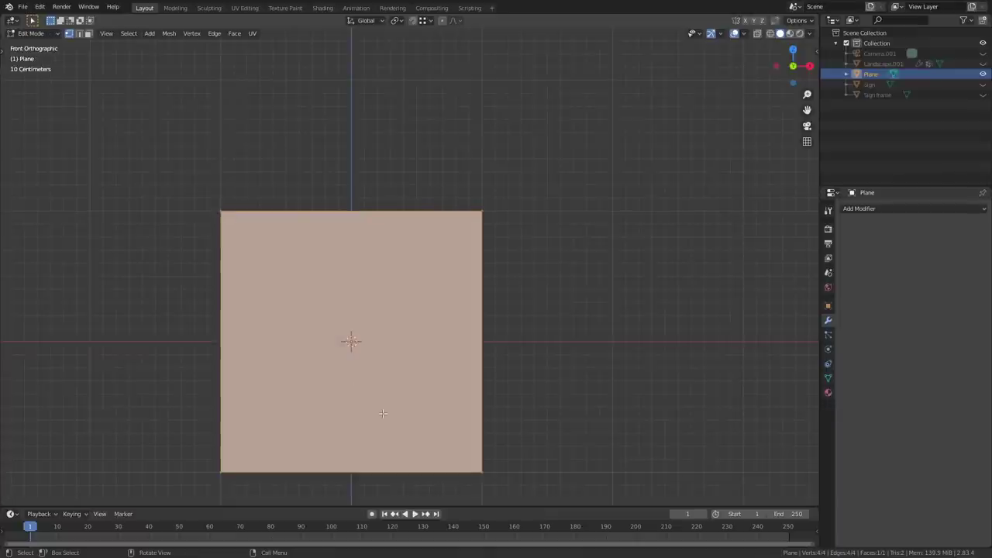
left_click(359, 335)
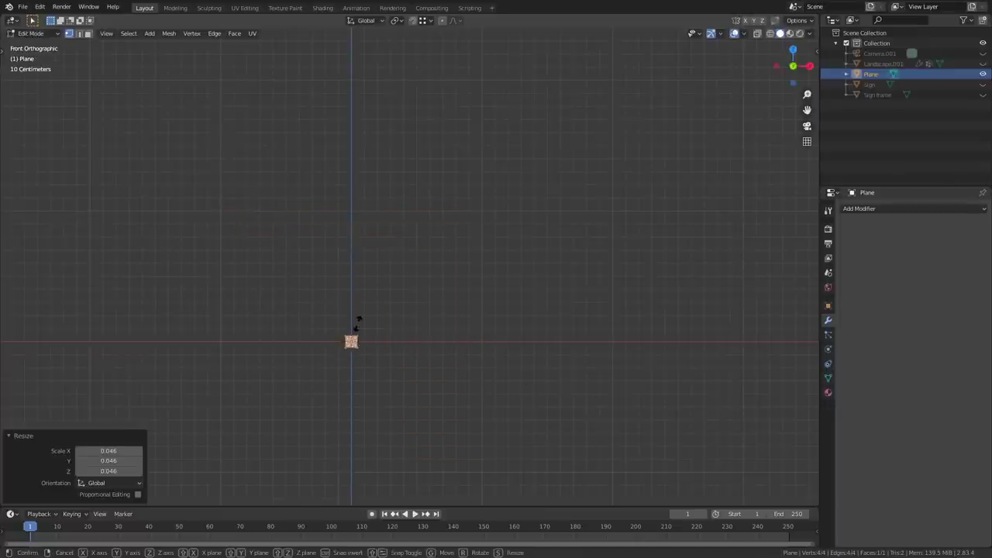
key("s")
key("z")
left_click(407, 471)
key("g")
key("z")
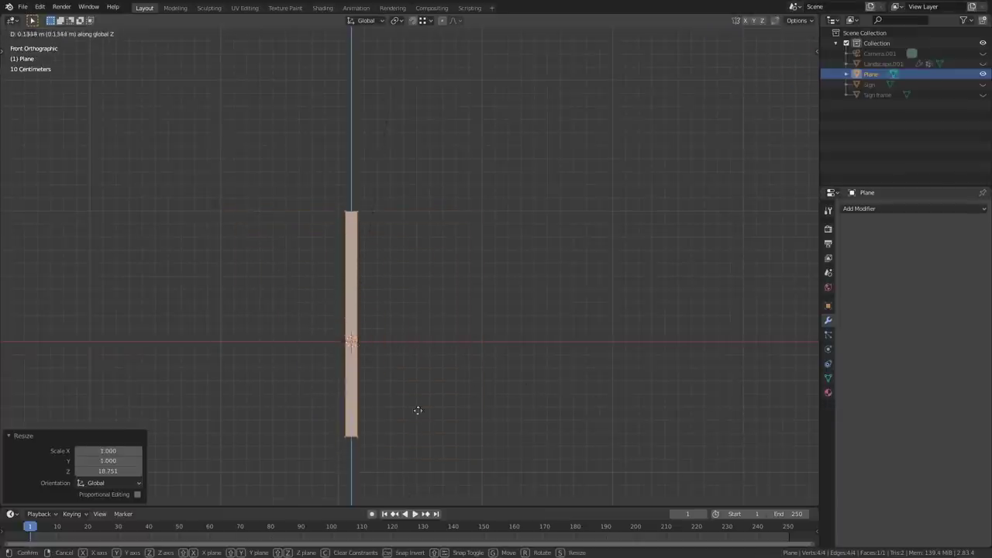
left_click(414, 320)
- Divide the narrow strip along its height with 7 evenly spaced loop cuts
scroll(357, 343, "up", 6)
scroll(376, 350, "down", 4)
middle_click_drag(396, 332, 409, 418, "shift")
scroll(410, 397, "down", 1)
key("Tab")
key("Tab")
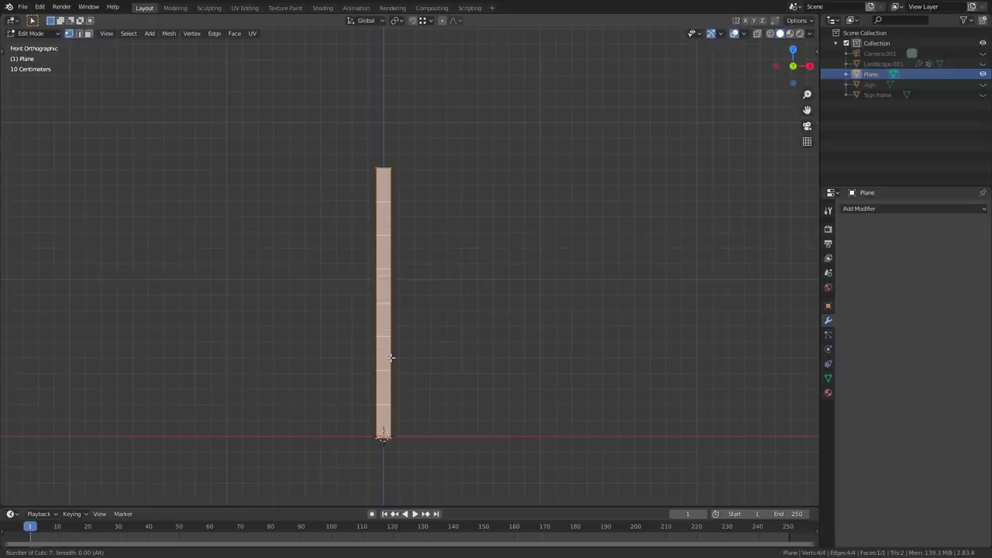
left_click(391, 366)
right_click(392, 369)
- Taper the blade by scaling its top edge to about 0.26 using proportional editing with Sharp falloff
left_click_drag(419, 194, 366, 149)
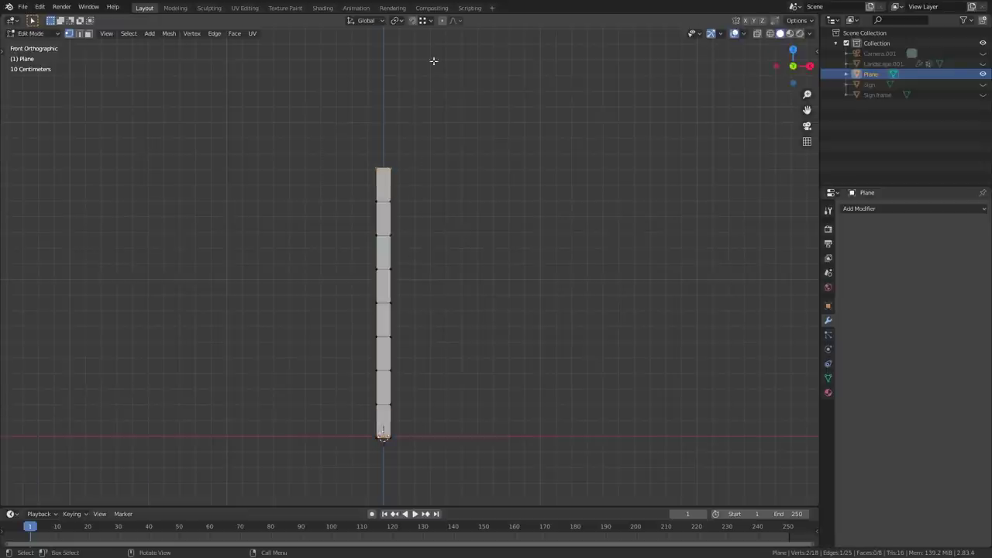
left_click(458, 21)
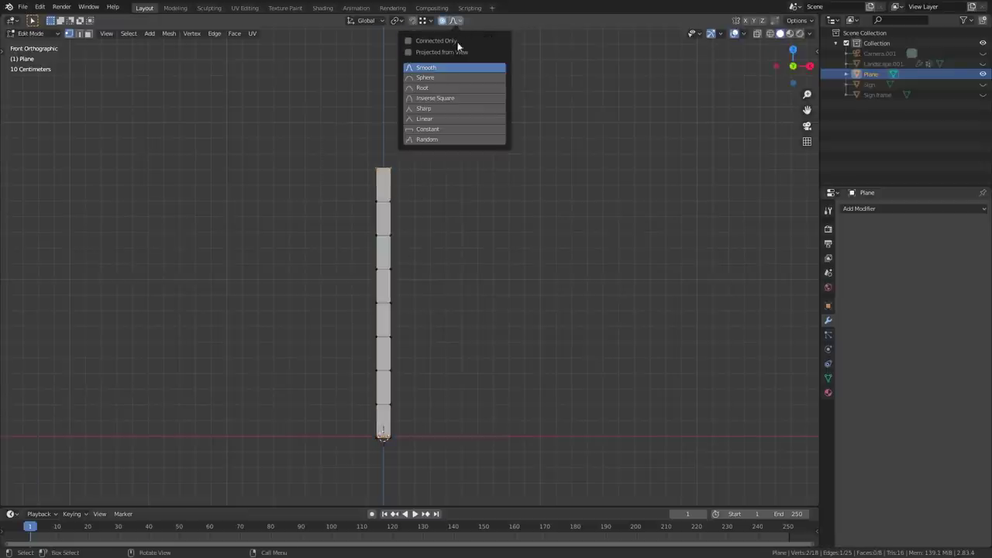
left_click(444, 109)
key("s")
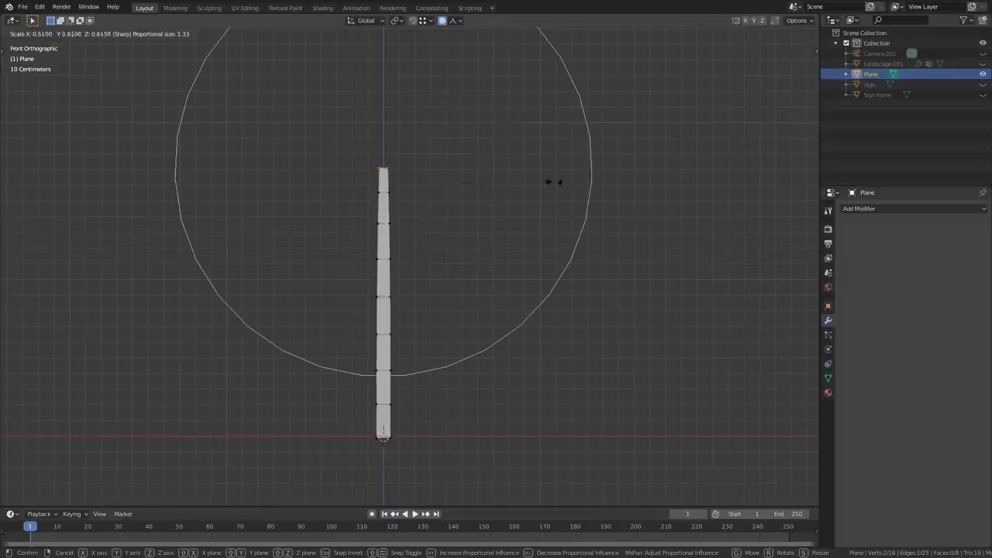
scroll(459, 160, "down", 1)
left_click(456, 158)
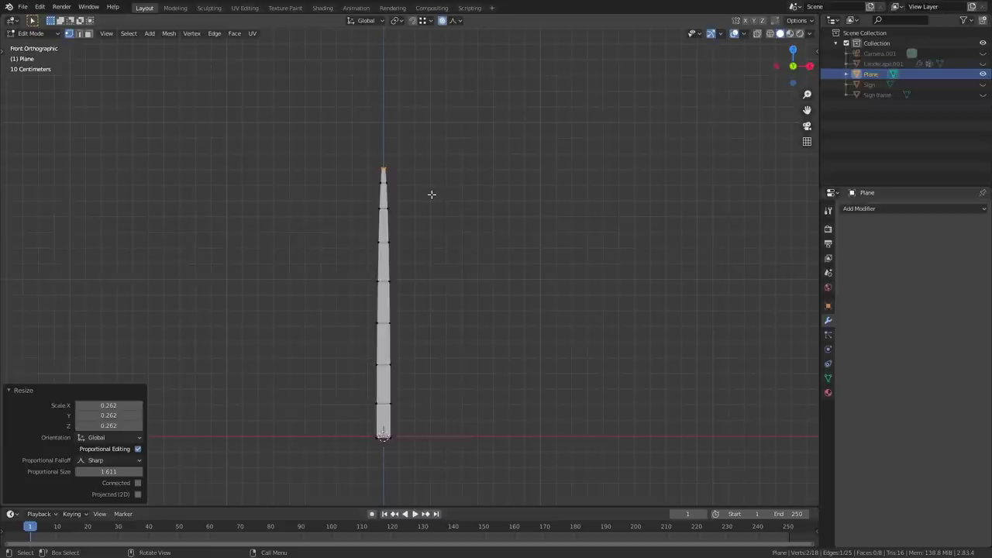
- Bend the blade in the right view by moving its tip sideways along Y and slightly down with proportional editing
key("KP_3")
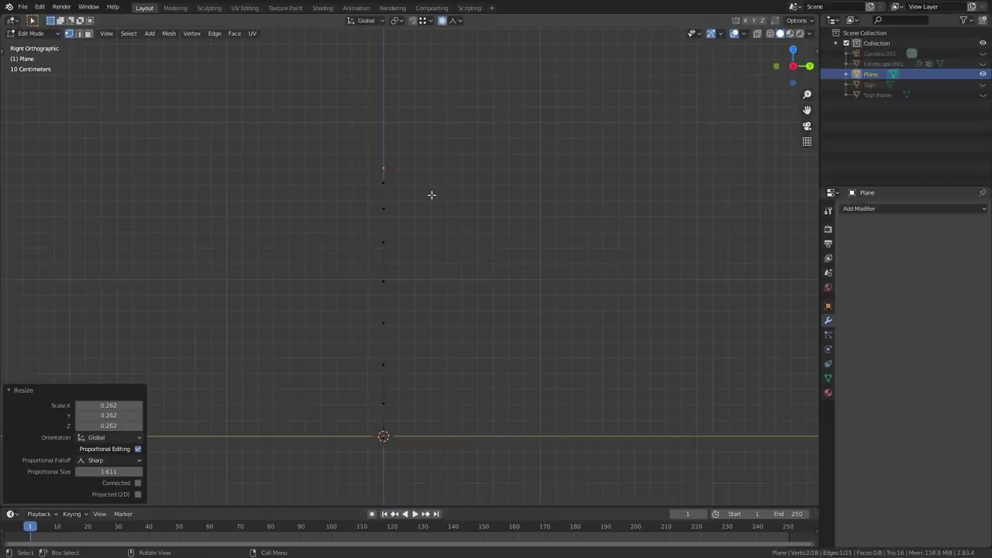
key("g")
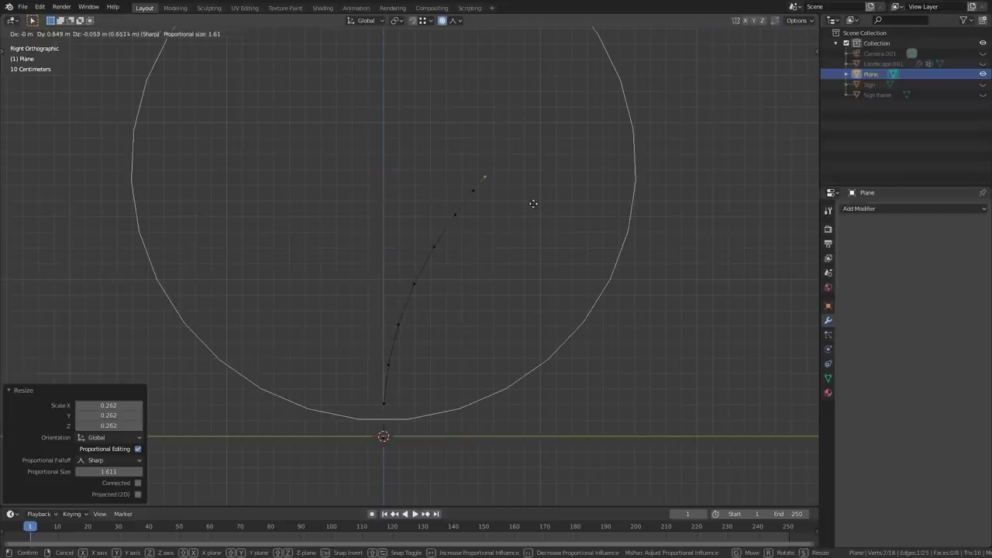
left_click(524, 209)
- Offset the whole blade mesh a short distance from the origin along Y and return to Object Mode
middle_click_drag(519, 213, 488, 274)
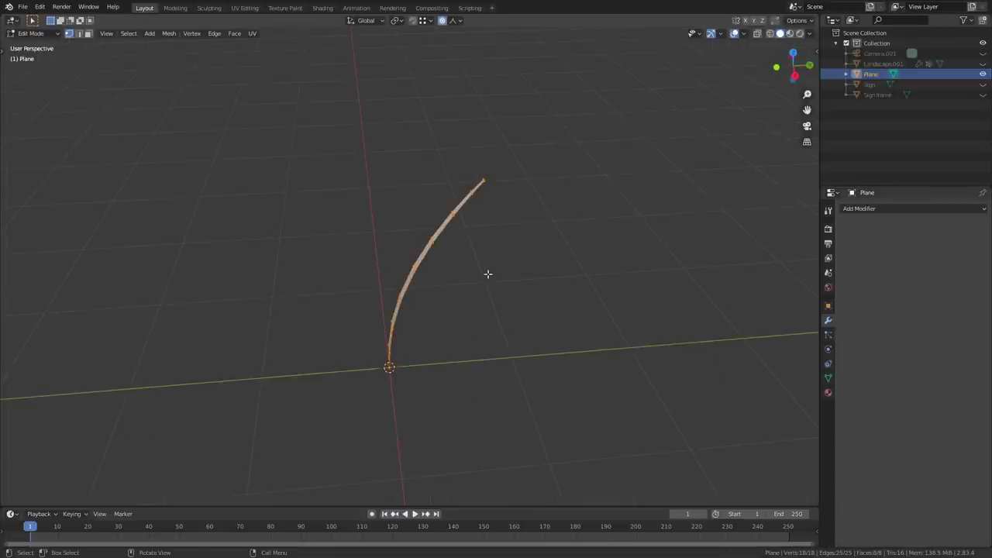
key("g")
left_click(533, 267)
key("Tab")
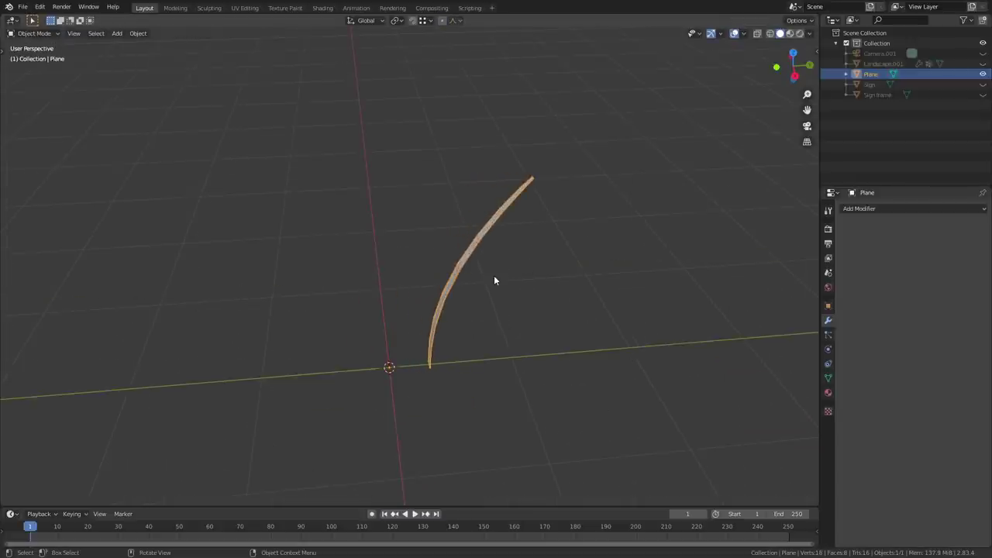
- Duplicate the blade in the top view, rotate the copy about -122° and place its base near the origin
key("KP_7")
key("shift+d")
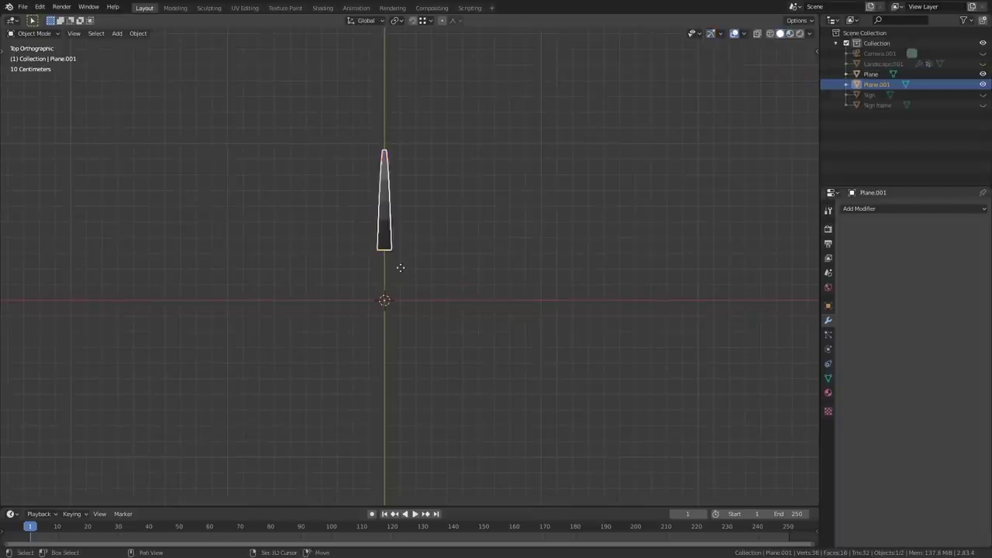
left_click(504, 305)
key("r")
left_click(424, 327)
key("g")
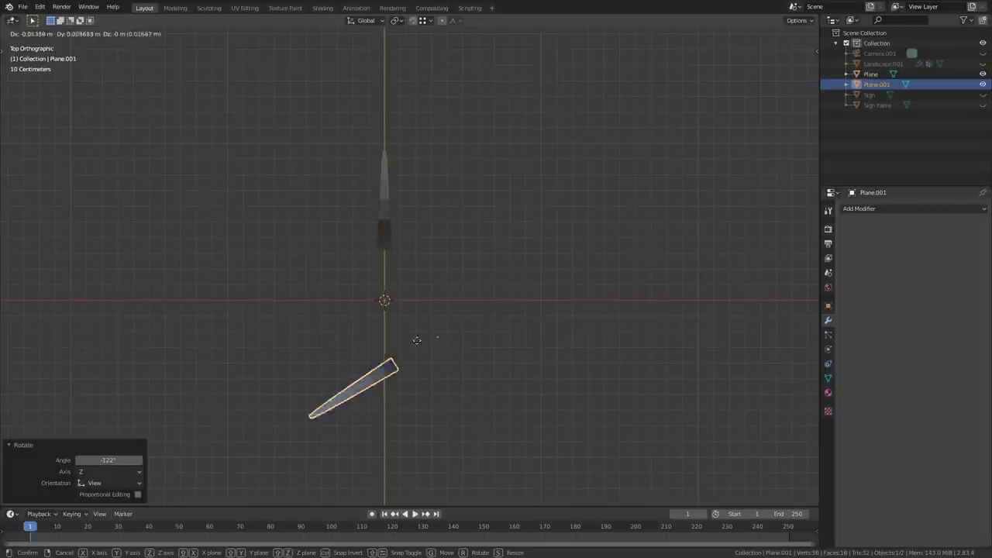
left_click(388, 302)
- Scale the second blade down and pull its tip outward and downward with proportional editing for a stronger bend
middle_click_drag(388, 302, 380, 290)
key("s")
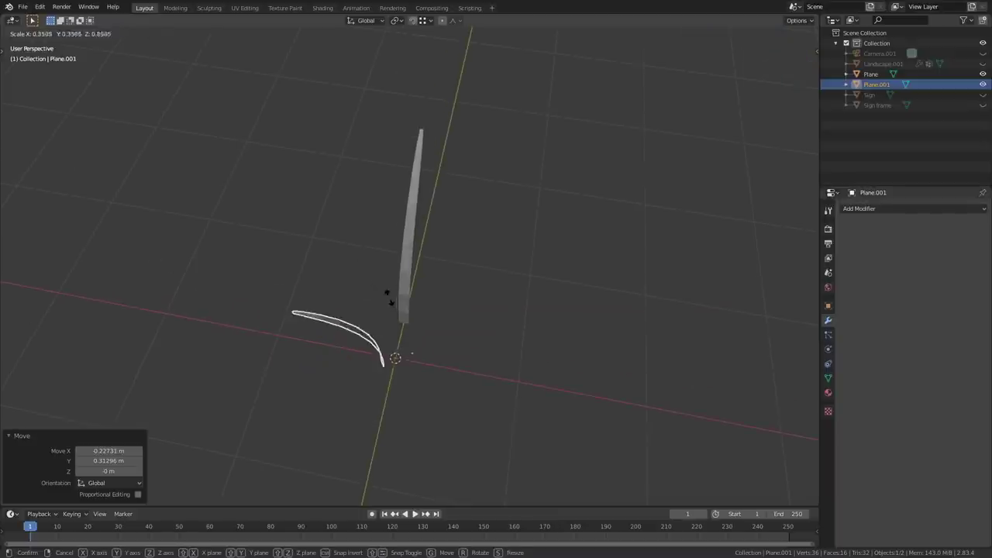
left_click(393, 306)
key("Tab")
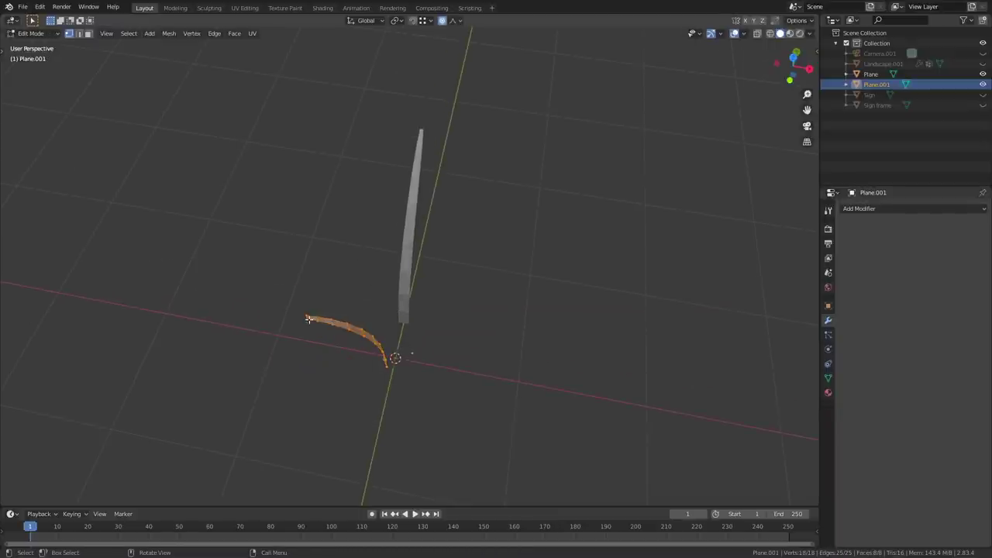
left_click(307, 317)
key("o")
key("g")
left_click(351, 363)
key("Tab")
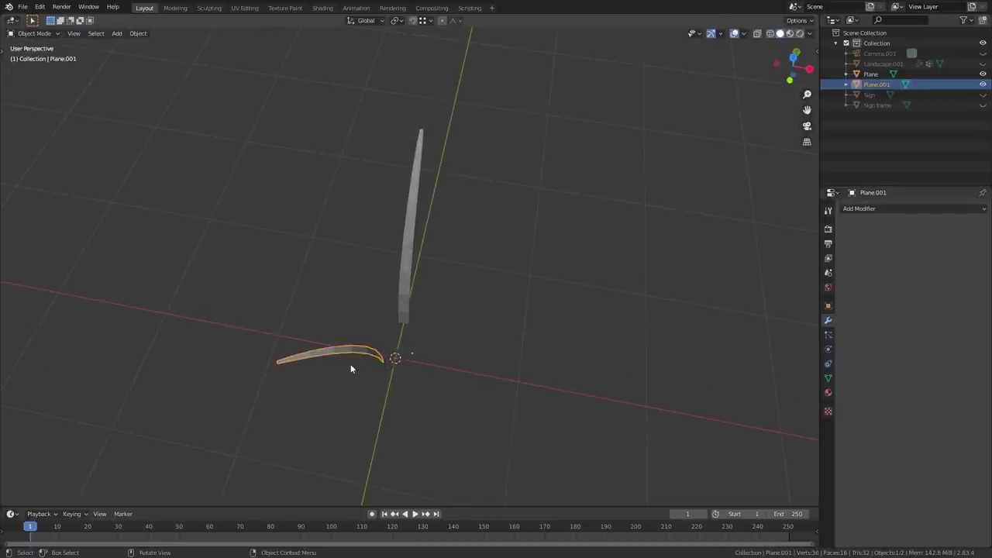
- Duplicate the second blade in the top view, rotate the copy to point away, and place it around the origin
key("KP_7")
key("shift+d")
left_click(467, 409)
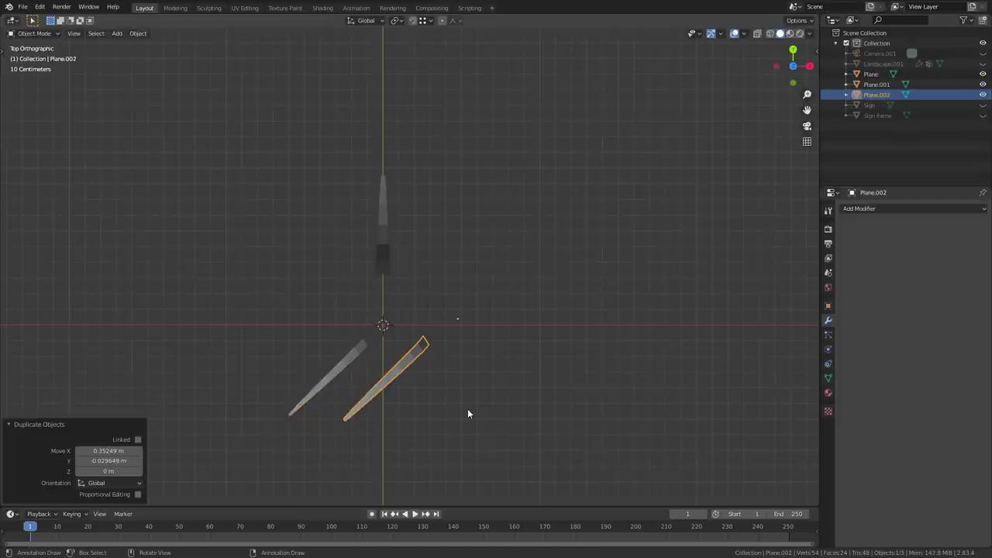
key("r")
left_click(488, 367)
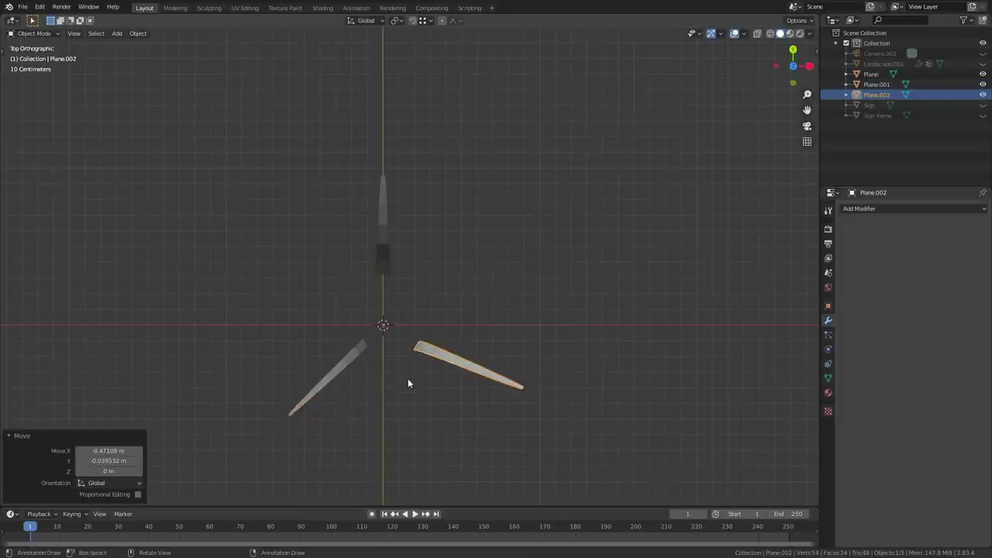
middle_click_drag(408, 378, 437, 302)
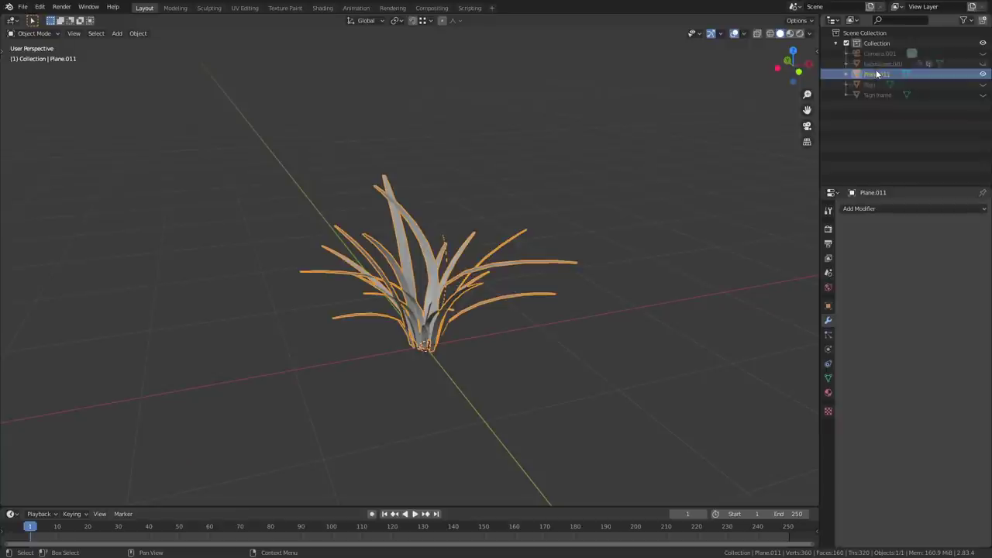
- Rename the finished grass clump object to Grass 1
double_click(878, 74)
type("Gras")
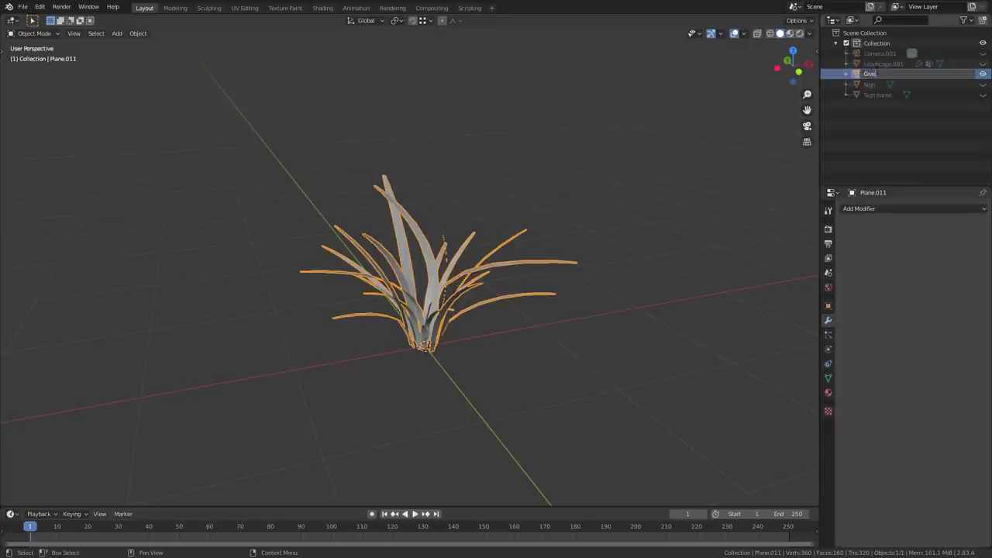
type("s 1")
key("Return")
- Connect the ColorRamp's Color to the grass material's Base Color and change the white stop to a muted light green
middle_click_drag(623, 225, 477, 264)
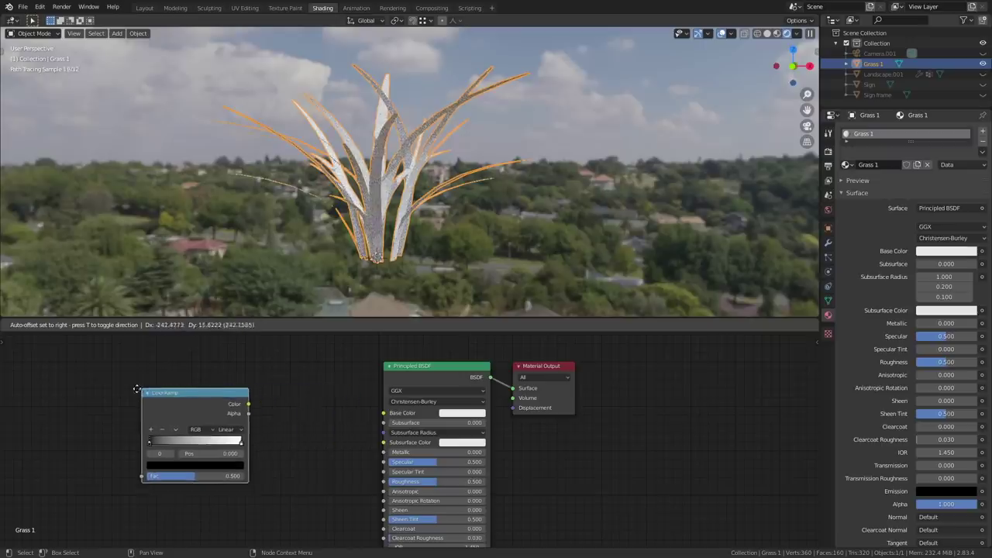
left_click_drag(240, 405, 383, 414)
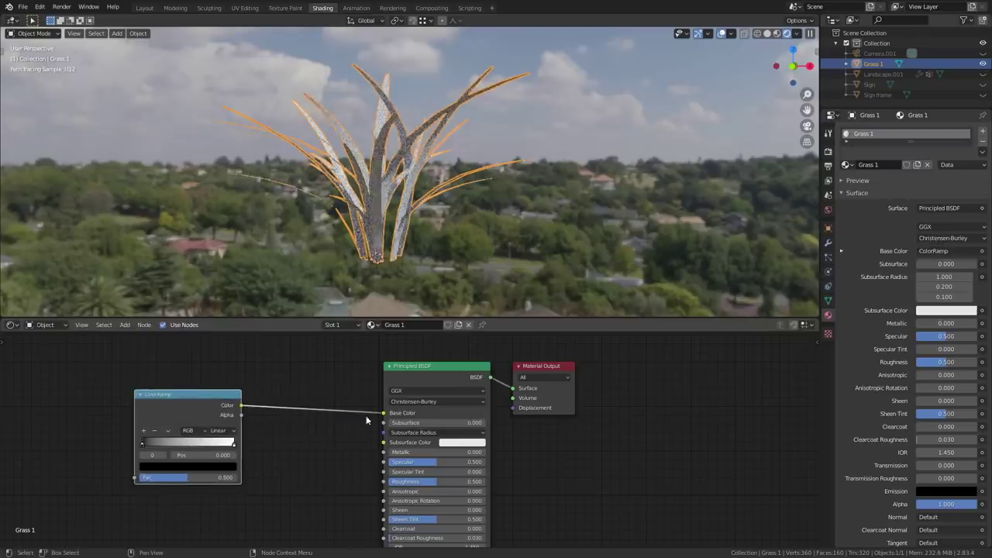
left_click(234, 446)
left_click(201, 466)
left_click_drag(176, 372, 168, 369)
mouse_move(216, 342)
left_mouse_down()
mouse_move(216, 381)
mouse_move(215, 359)
left_mouse_up()
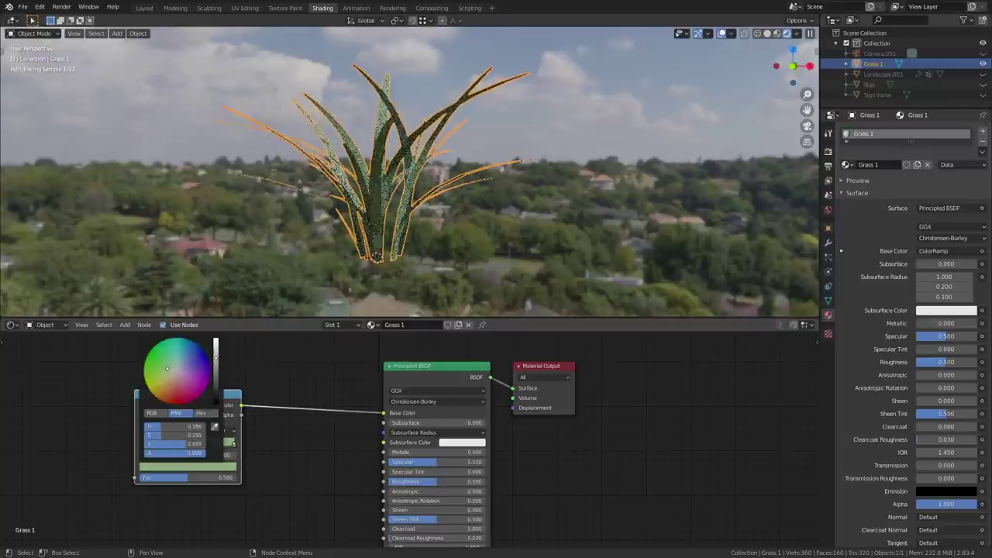
- Add a Noise Texture with Mapping and Texture Coordinate nodes and feed its Fac into the ColorRamp
middle_click_drag(155, 428, 378, 407)
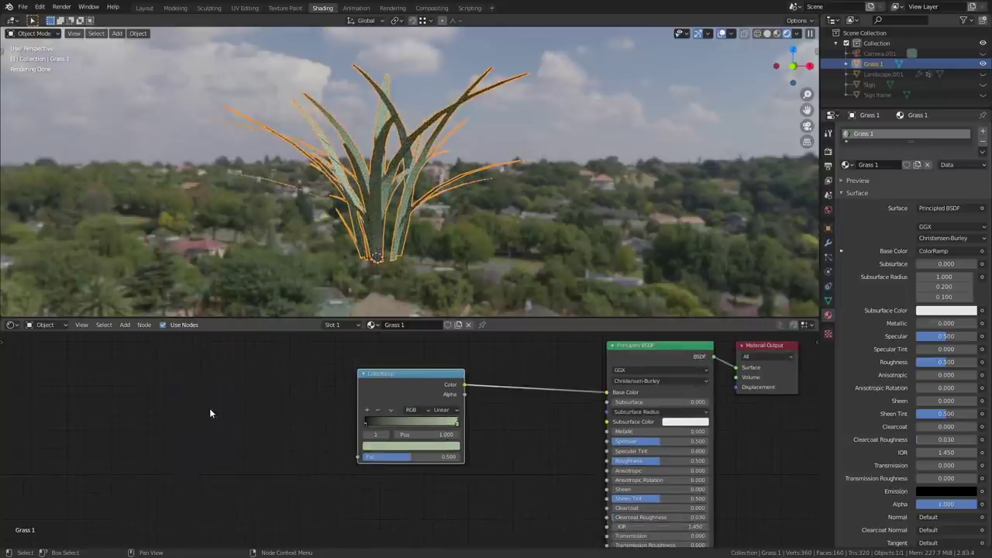
key("shift+a")
left_click(210, 412)
type("noi")
key("Return")
left_click(211, 413)
left_click_drag(272, 425, 363, 458)
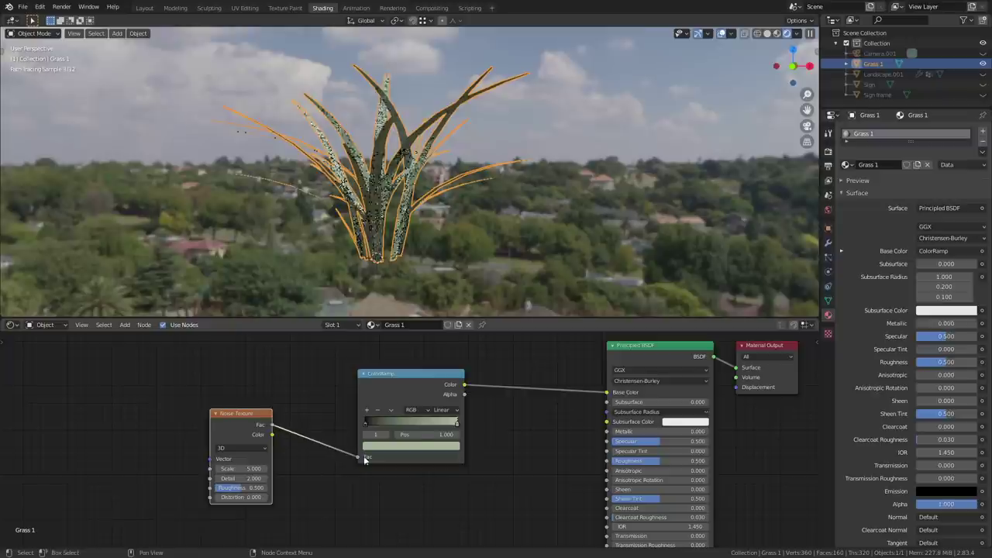
key("ctrl+t")
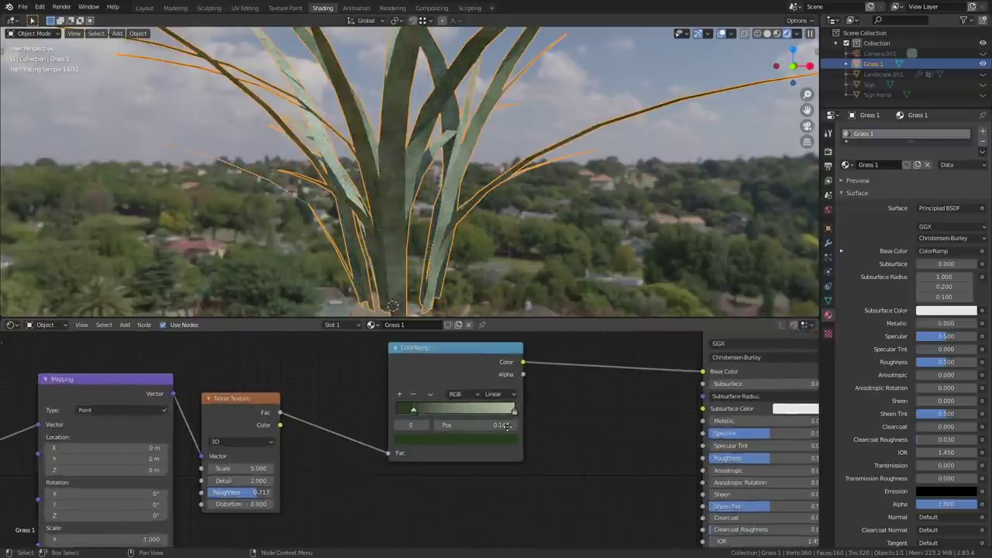
- Set the Principled BSDF's Subsurface Radius to 1.000 in all three fields for the grass material
scroll(550, 421, "down", 5)
middle_click_drag(550, 422, 334, 412)
scroll(464, 388, "up", 3)
left_click(456, 401)
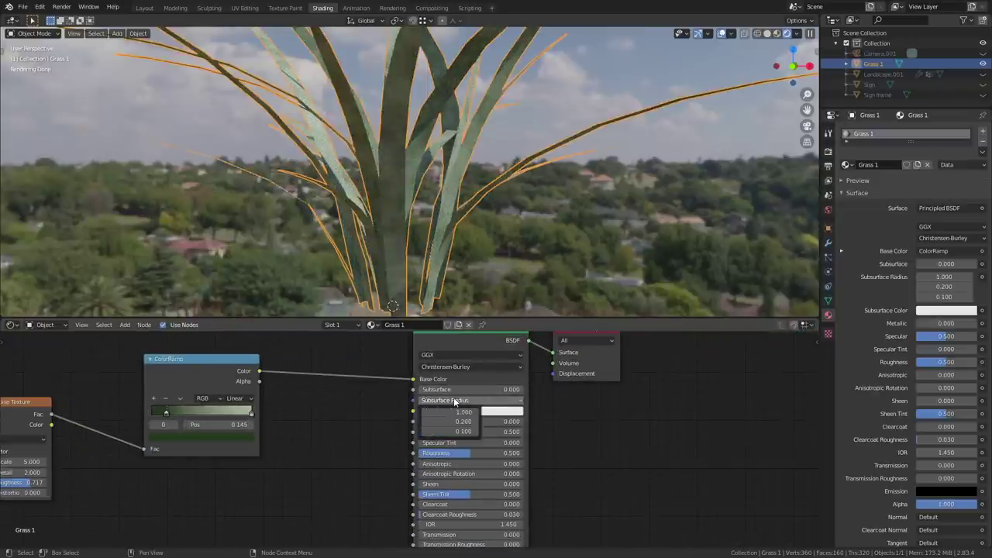
key("Return")
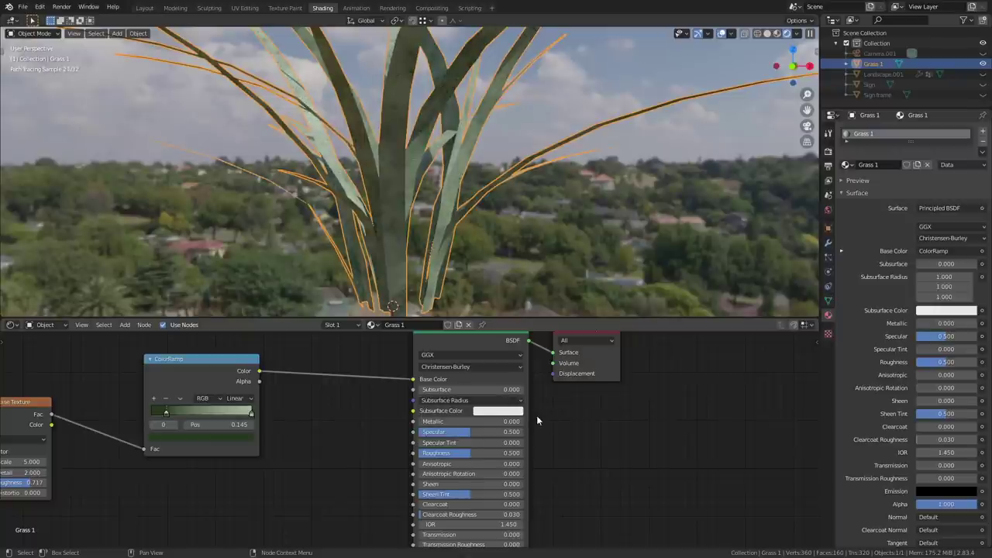
- Set the grass material's Subsurface to 0.2 and its Subsurface Color to a light green
type("0.2")
key("Return")
left_click(498, 411)
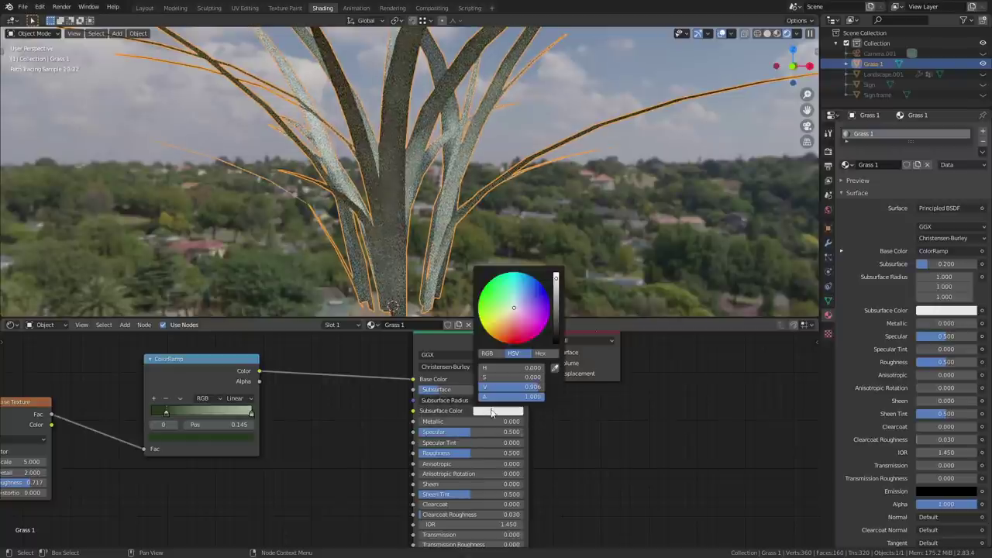
left_click(504, 311)
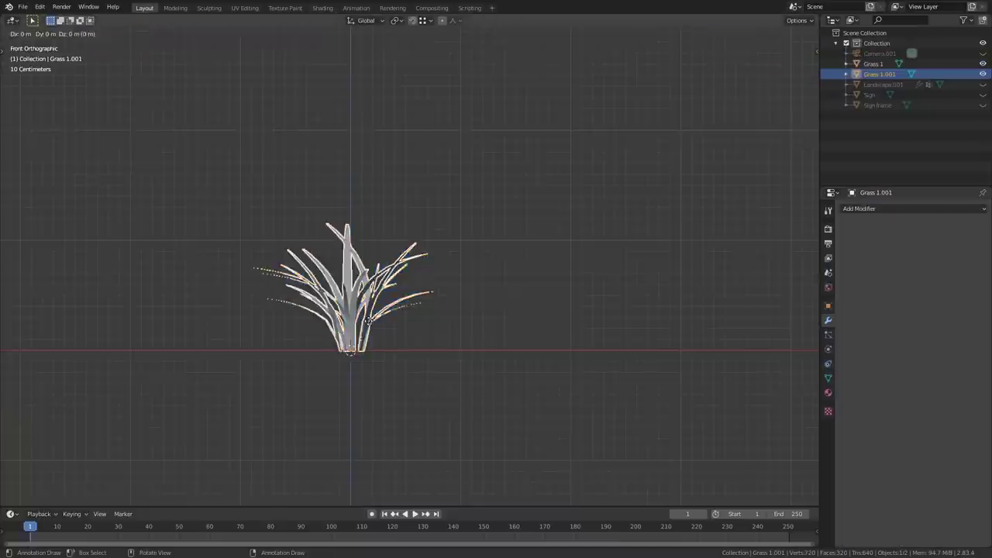
- Move the duplicated grass clump along X beside the original and scale it down to 0.667
key("x")
left_click(546, 318)
key("s")
left_click(598, 255)
- Rotate the smaller grass clump about 166° around the global Z axis
scroll(559, 297, "up", 3)
key("r")
key("z")
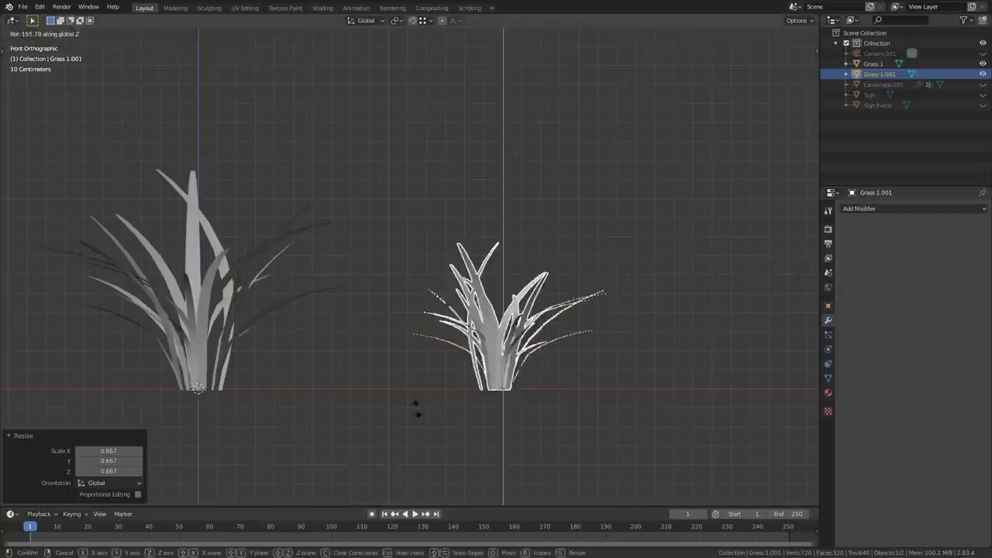
left_click(417, 405)
- Reshape the smaller clump's outer blades in Edit Mode by moving their tip vertices with proportional editing and Sharp falloff
key("Tab")
scroll(581, 310, "up", 4)
left_click(564, 340)
scroll(566, 341, "up", 4)
key("g")
left_click_drag(217, 309, 237, 328)
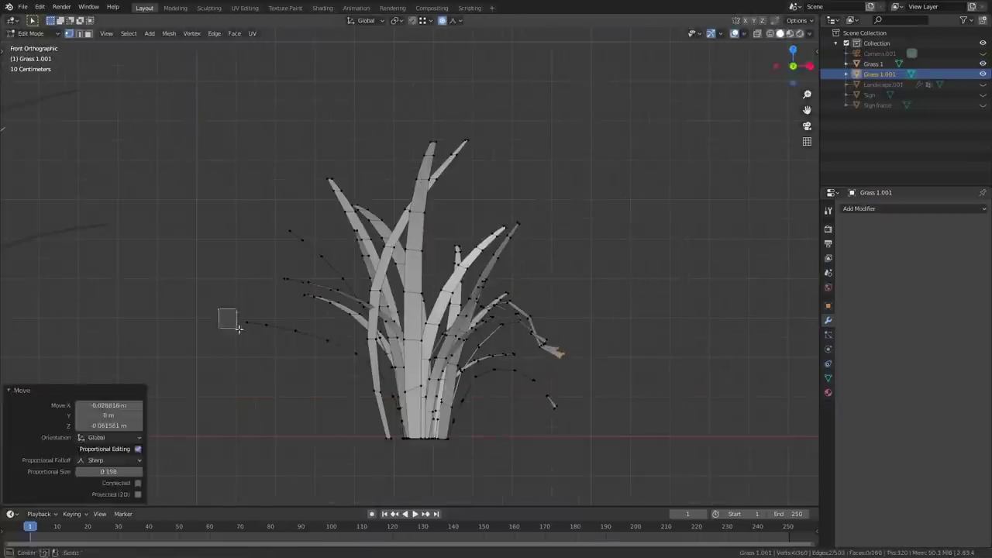
key("g")
middle_click_drag(334, 164, 418, 187)
key("g")
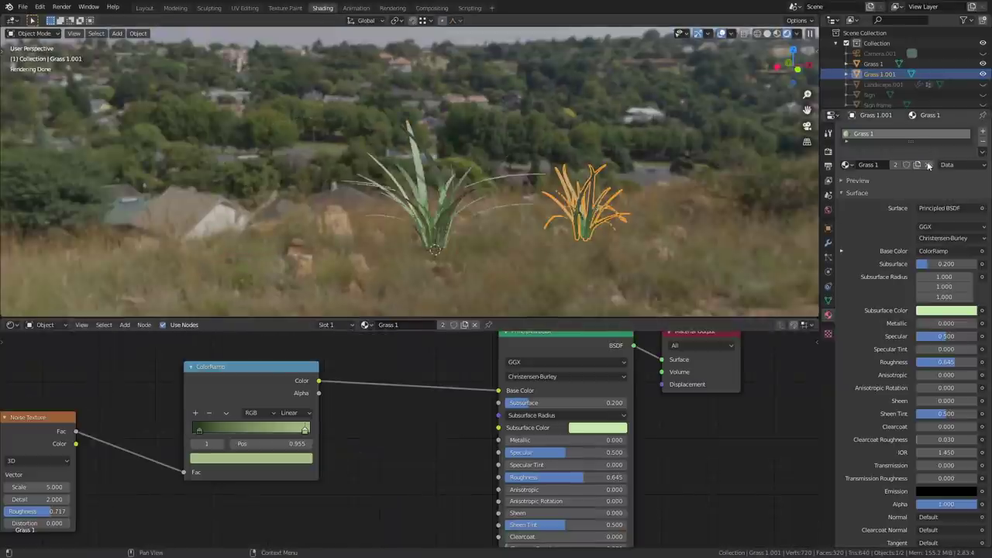
- Give the smaller clump its own copy of the Grass 1 material and name it Grass 2
left_click(918, 164)
double_click(870, 164)
type("Grass 2")
- Make the Grass 2 ColorRamp's light stop less saturated and its dark stop nearly black
scroll(255, 434, "up", 2)
left_click(346, 469)
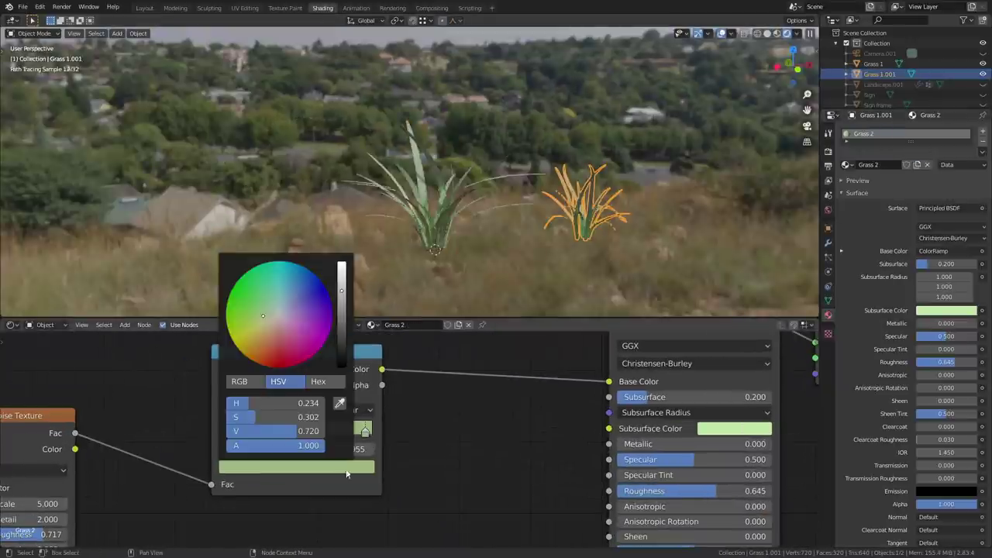
left_click_drag(260, 315, 271, 317)
left_click(231, 432)
left_click(287, 467)
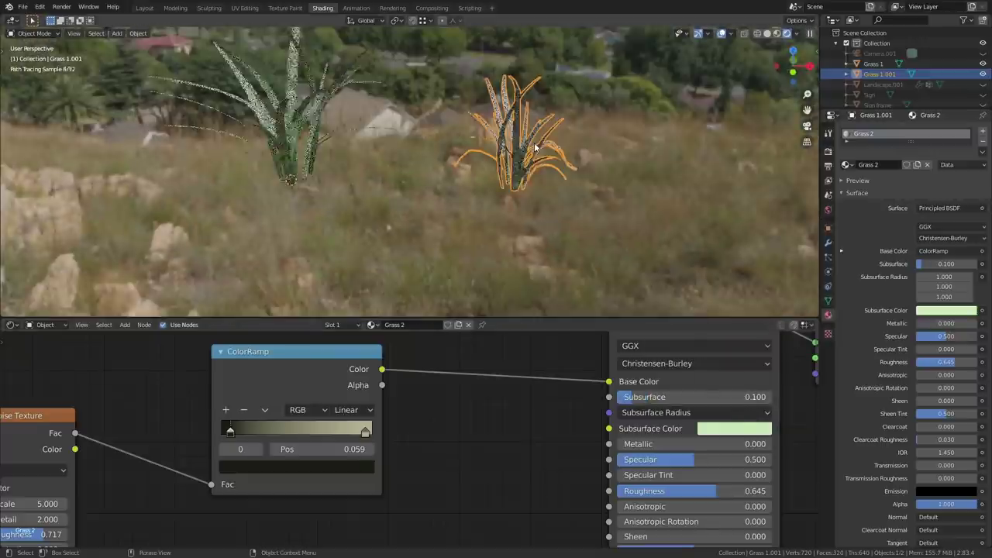
- Change the Grass 2 ColorRamp's light stop to a sandy tan and open the Subsurface Color for editing
scroll(342, 463, "up", 1)
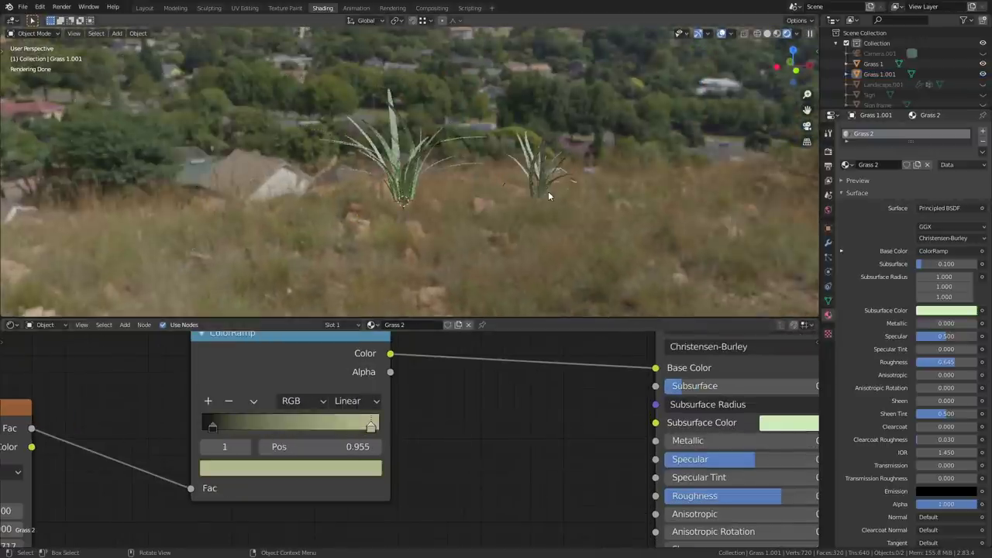
left_click(329, 467)
left_click_drag(257, 297, 257, 305)
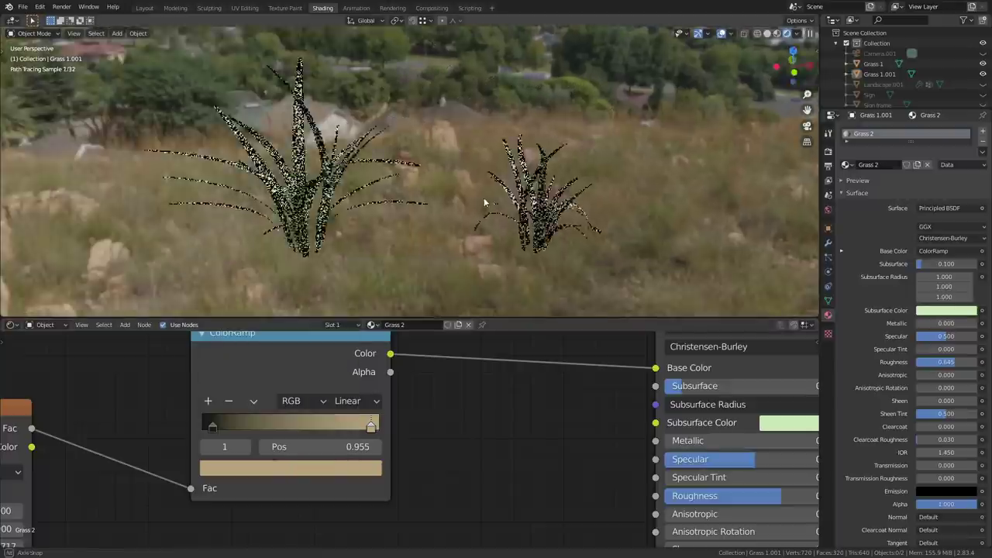
middle_click_drag(790, 433, 624, 425)
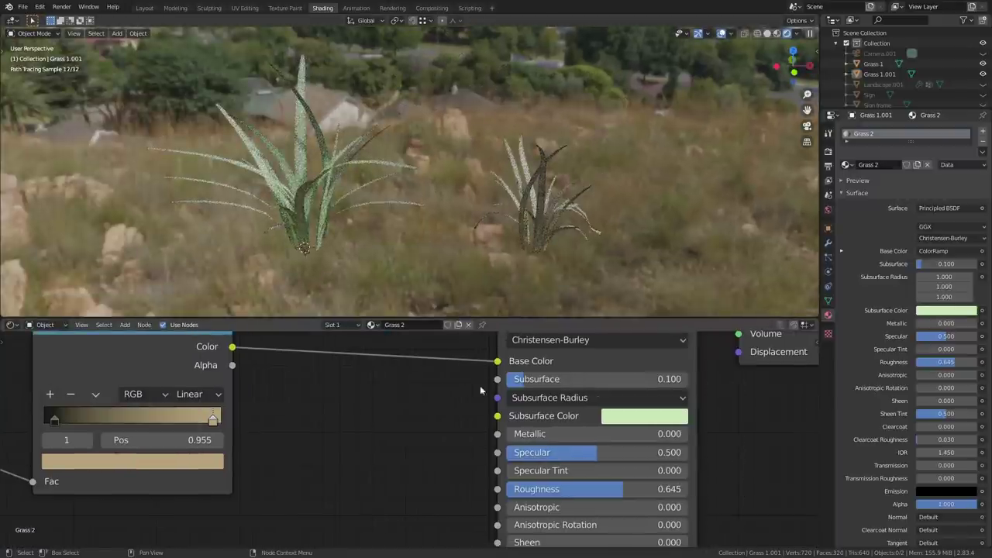
left_click(624, 418)
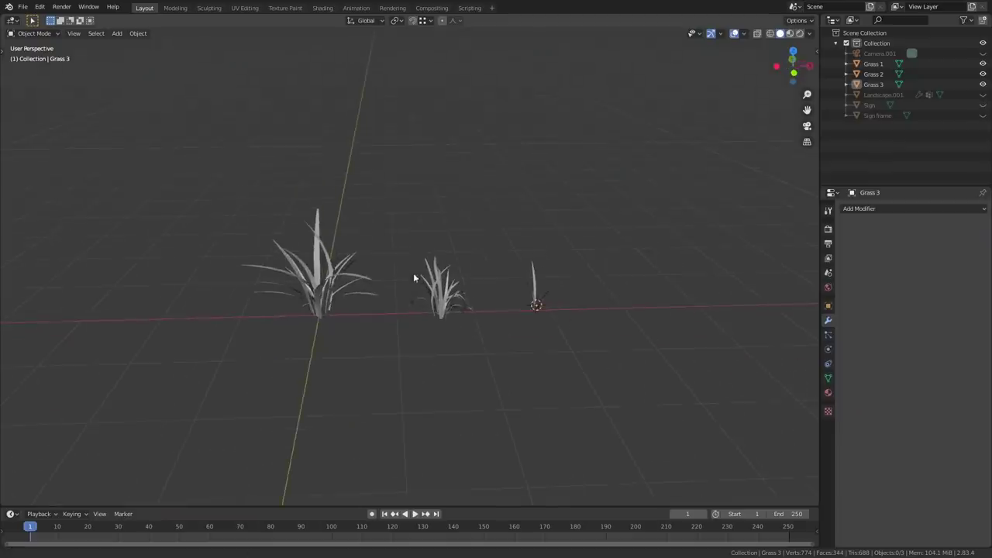
- Group the grass objects into a new collection named Grass
left_click_drag(388, 241, 620, 355)
key("ctrl+g")
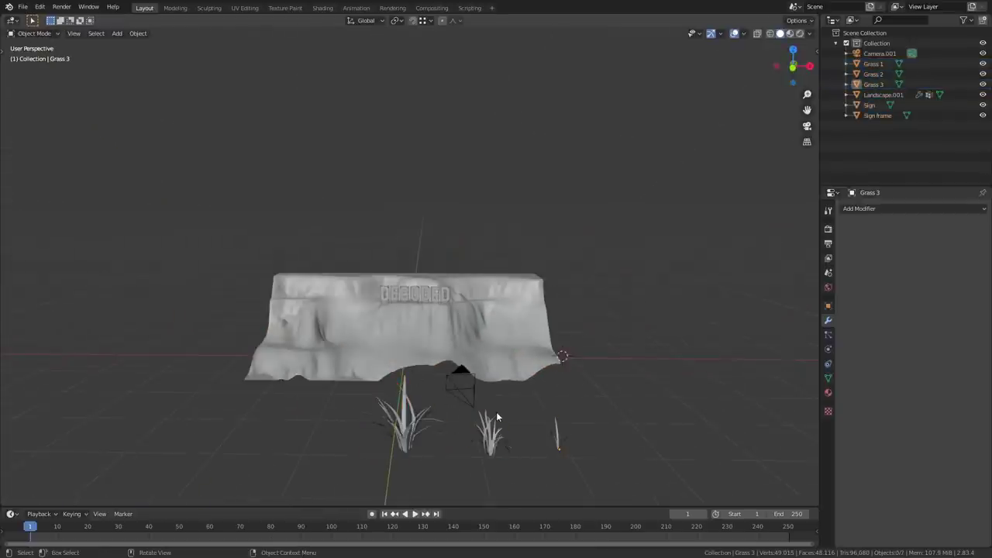
- Add a particle system to the cliff landscape and set its type to Hair
left_click(446, 335)
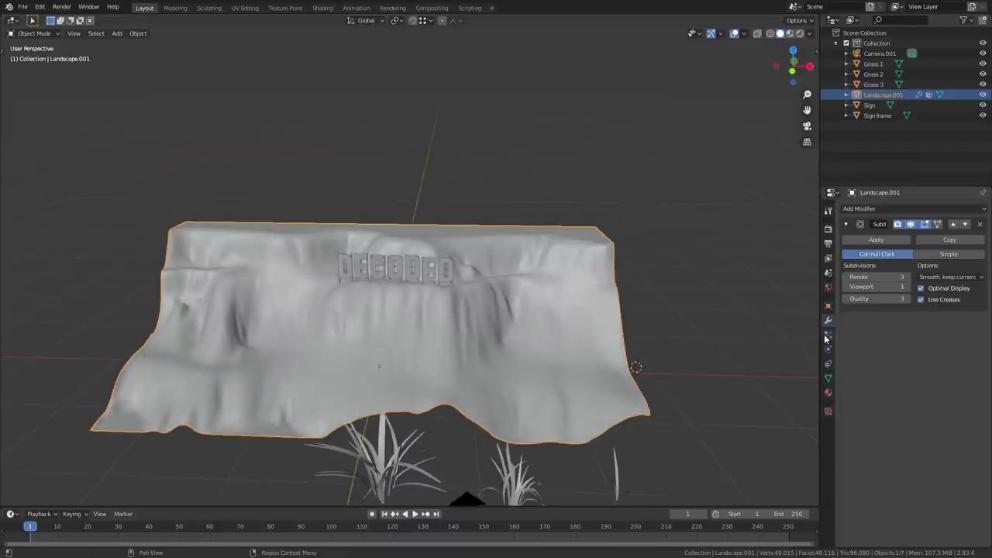
left_click(828, 335)
left_click(982, 210)
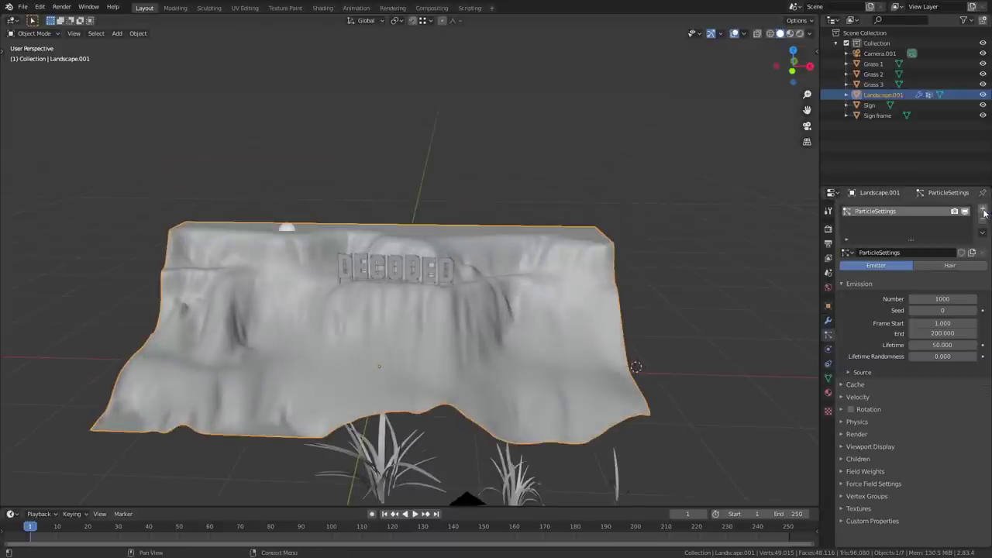
left_click(947, 268)
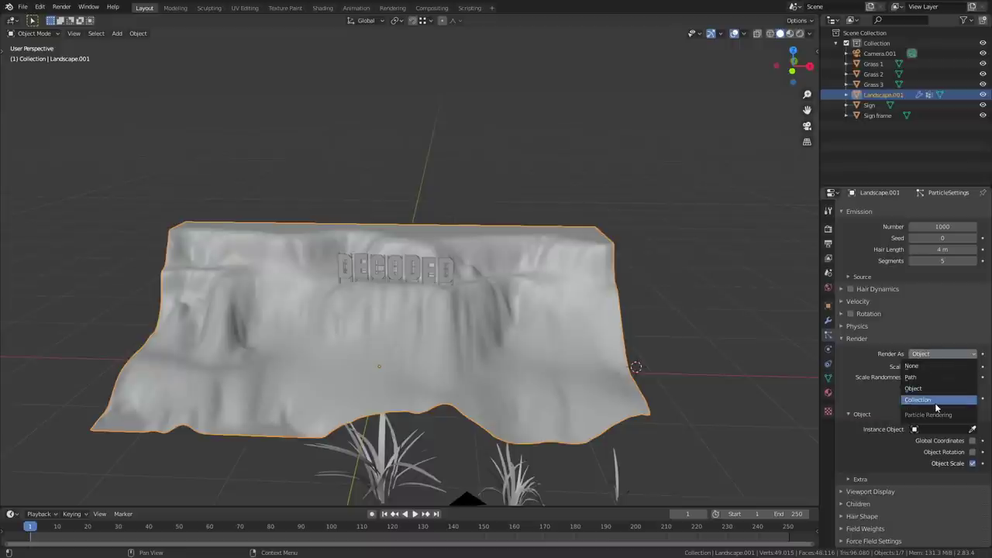
- Render the landscape's hair particles as a collection, using Grass as the instance collection
left_click(935, 403)
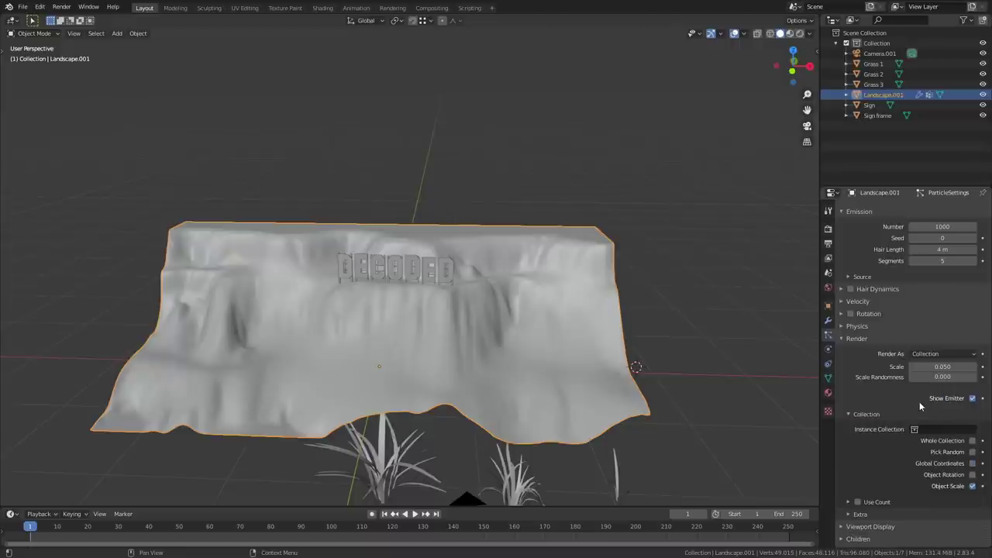
left_click(932, 428)
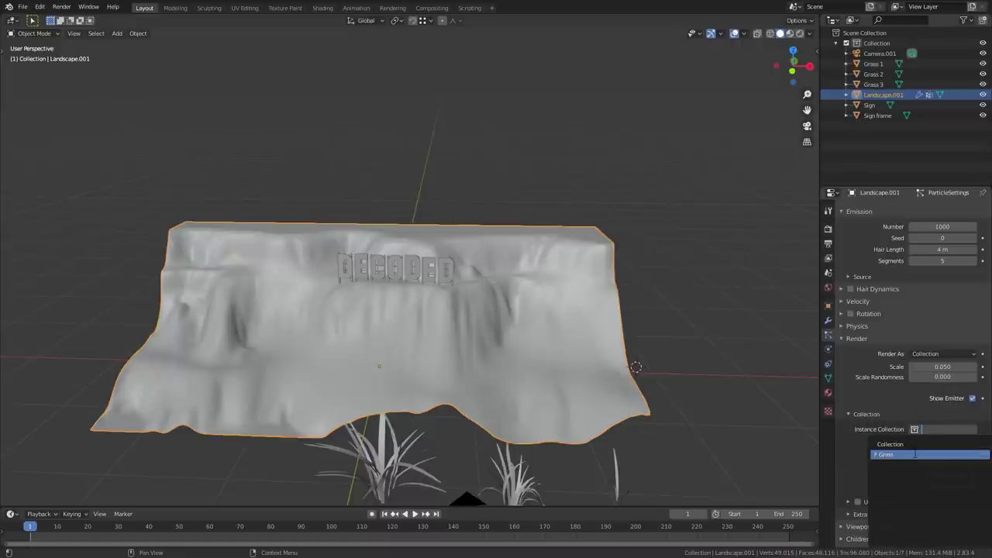
left_click(914, 455)
scroll(400, 359, "up", 3)
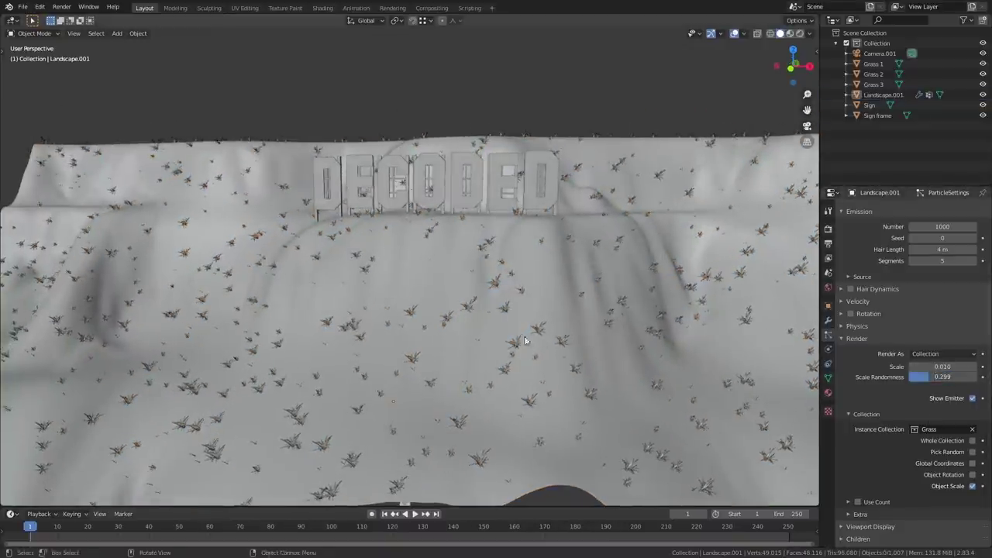
- Enable Rotation for the grass particles with Global Z as the orientation axis and increase the rotation's Randomize value
middle_click_drag(521, 335, 619, 331)
scroll(438, 364, "up", 4)
middle_click_drag(438, 359, 534, 350)
scroll(888, 306, "up", 2)
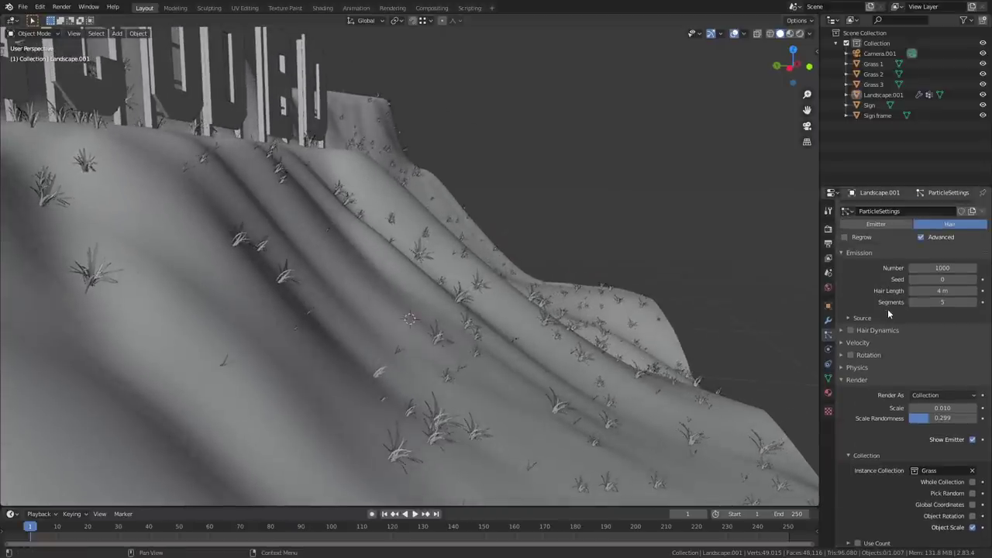
left_click(845, 355)
left_click(852, 355)
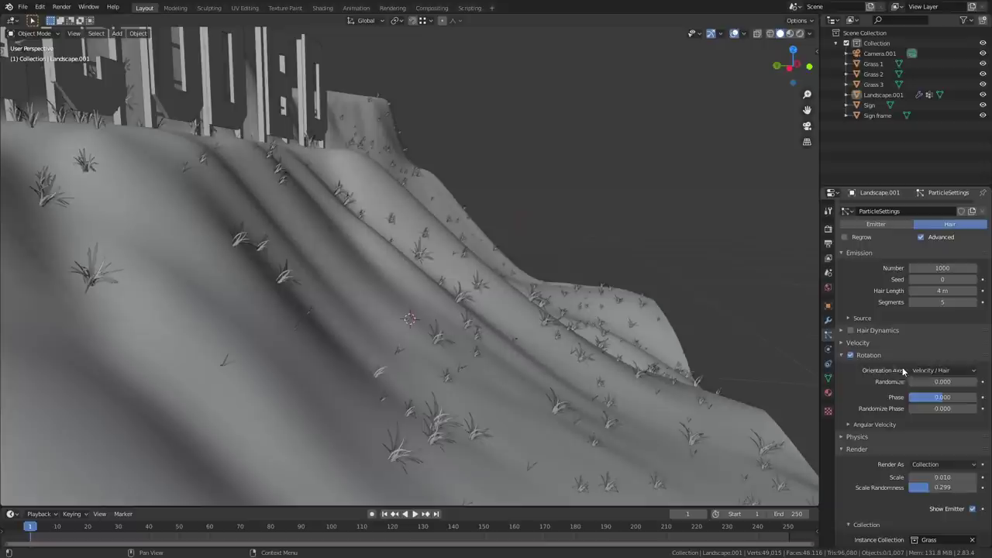
left_click(935, 371)
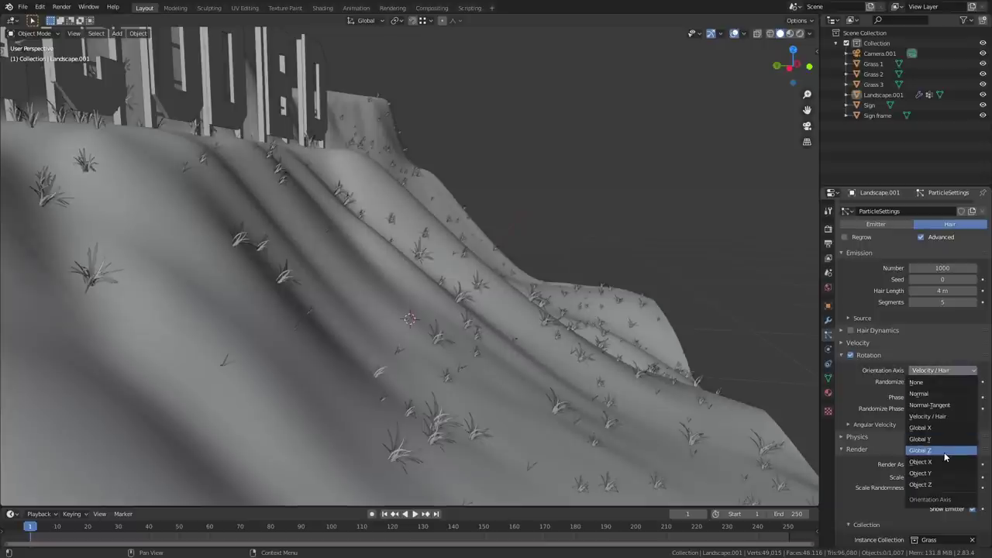
left_click(944, 456)
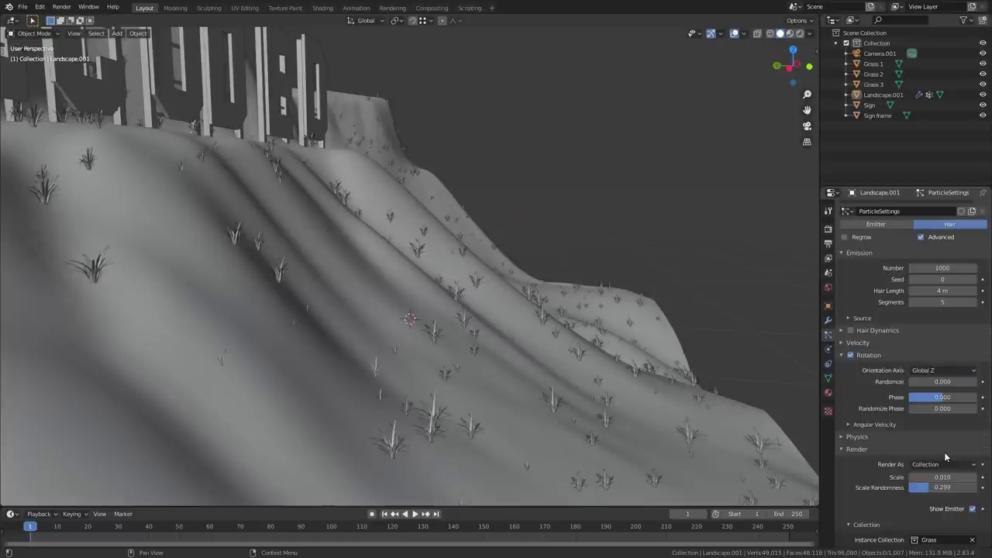
middle_click_drag(521, 357, 434, 354)
left_click_drag(930, 382, 949, 397)
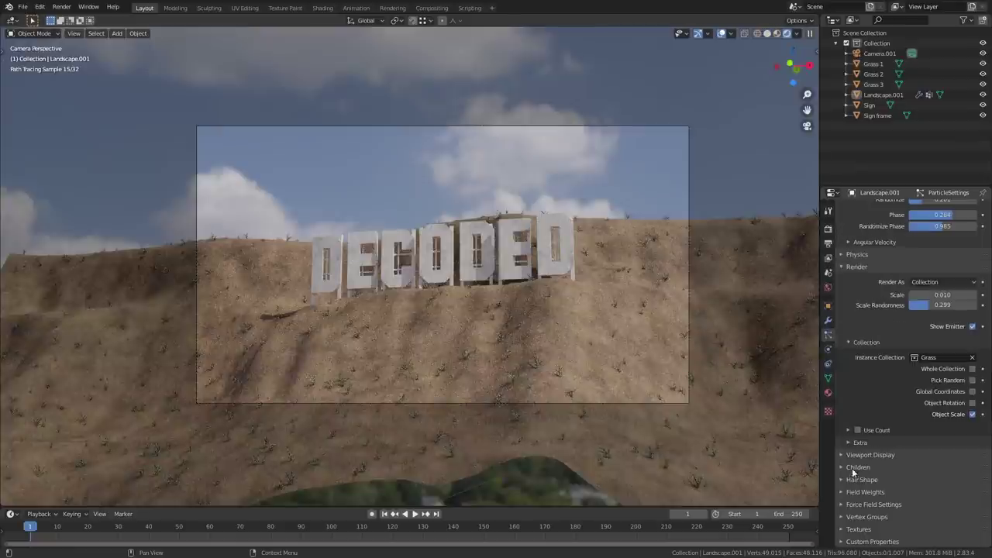
- Turn on Interpolated children for the landscape's grass particle system
left_click(853, 467)
left_click(952, 483)
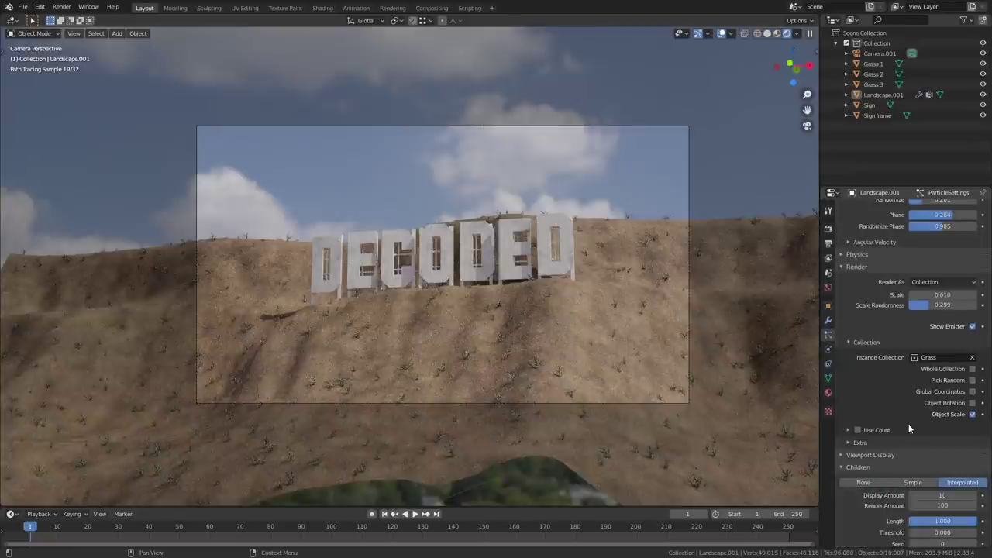
scroll(891, 422, "down", 2)
scroll(867, 422, "down", 2)
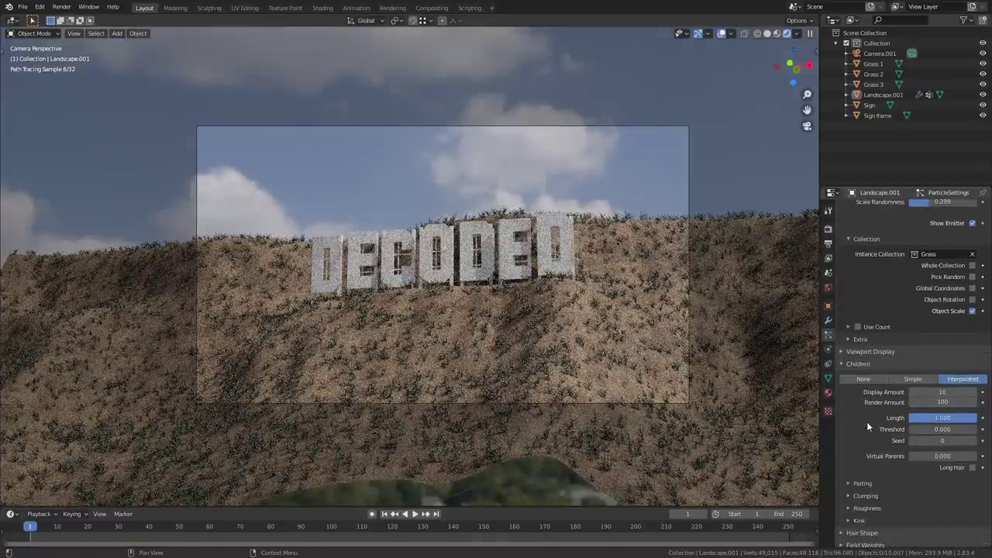
- Set both the Display Amount and the Render Amount of the grass children to 30
left_click(918, 392)
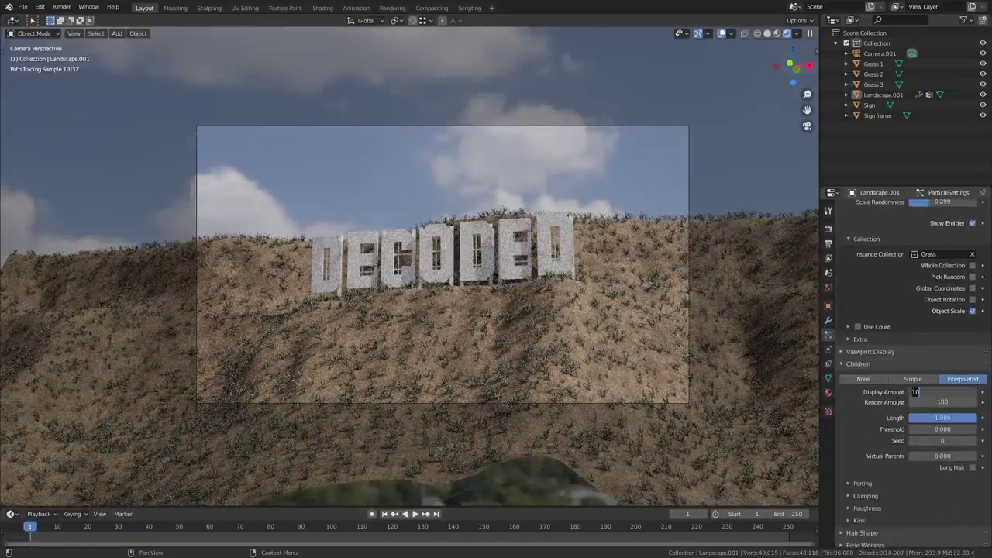
key("Return")
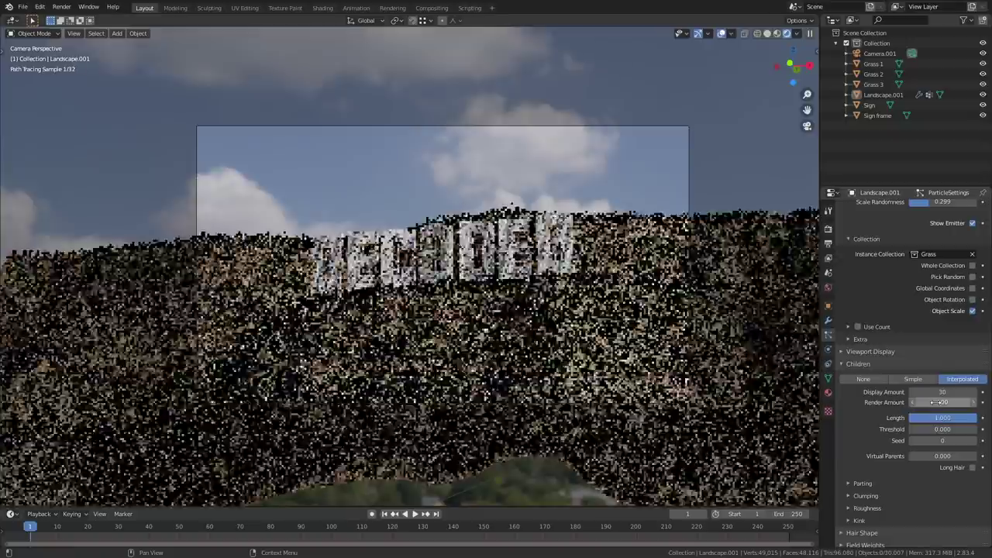
left_click(918, 403)
type("30")
key("Return")
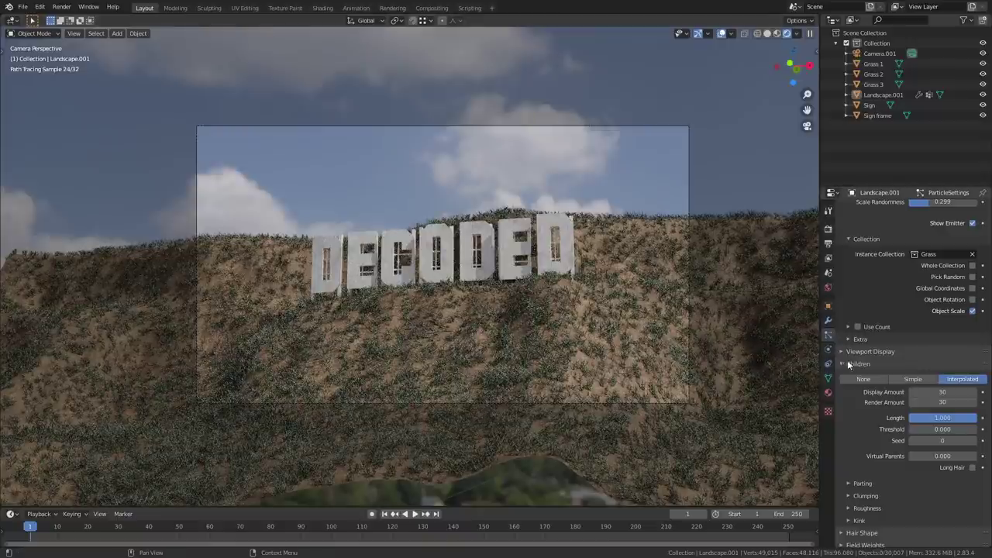
- Set the grass particles' Scale to 0.007 and both the Display Amount and Render Amount of the children to 40
scroll(861, 356, "up", 3)
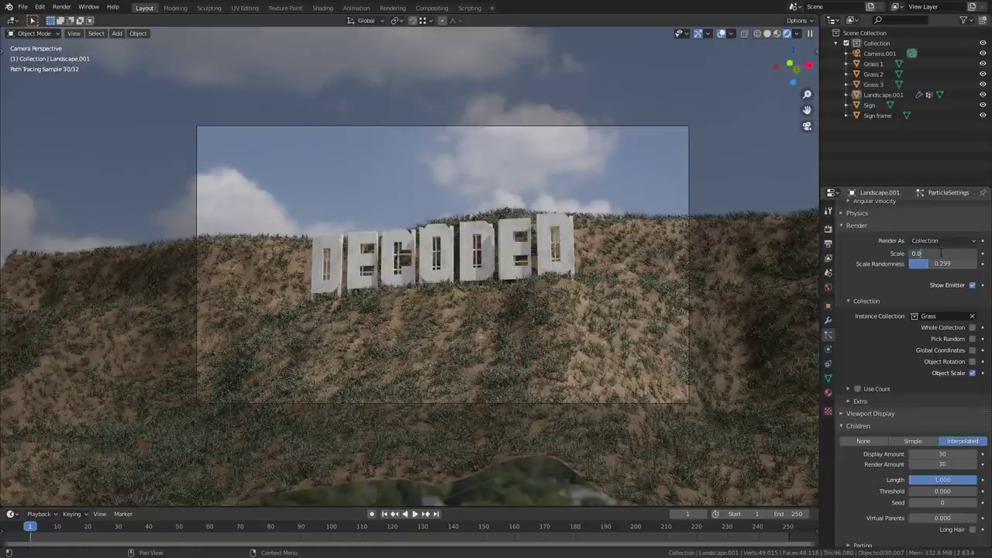
key("Return")
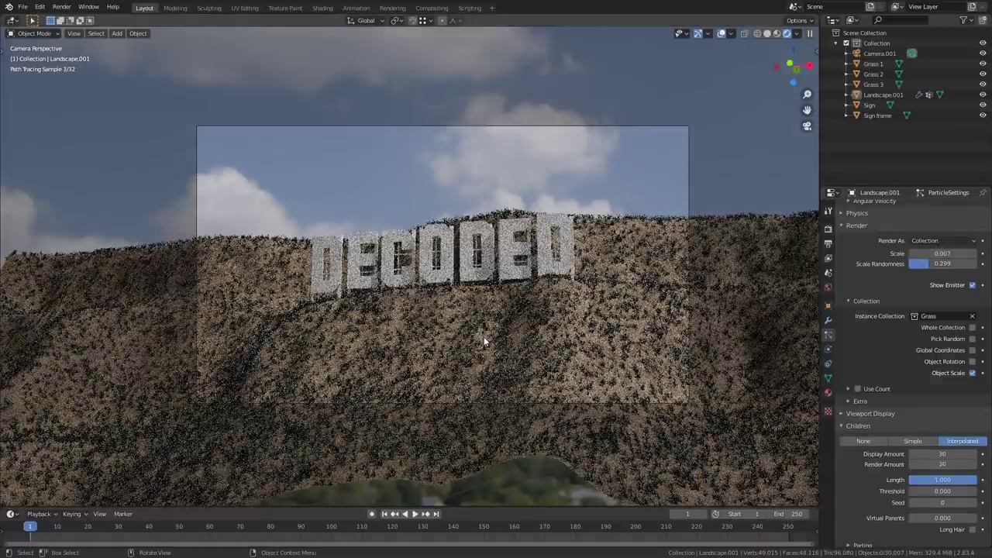
scroll(923, 398, "down", 2)
left_click(947, 414)
type("40")
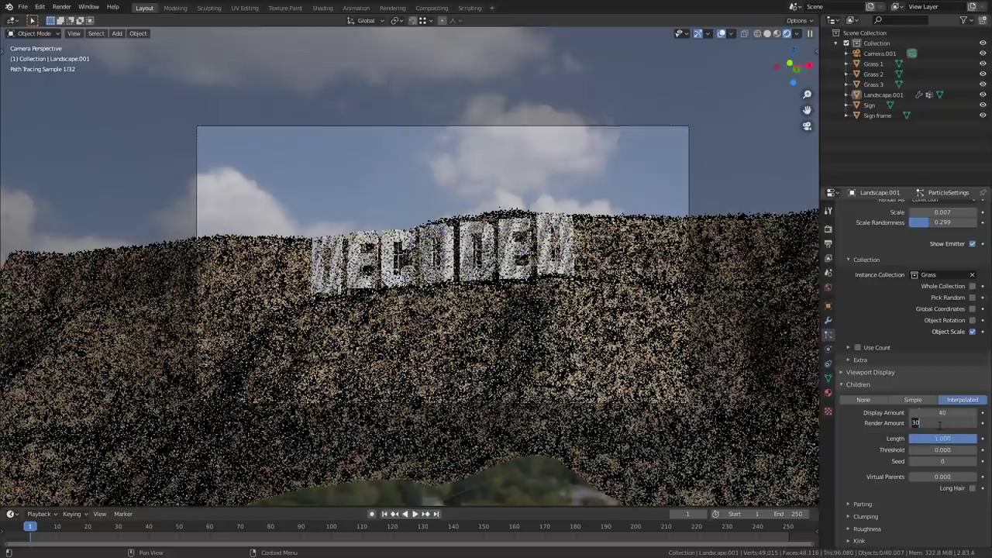
left_click(939, 423)
type("40")
key("Return")
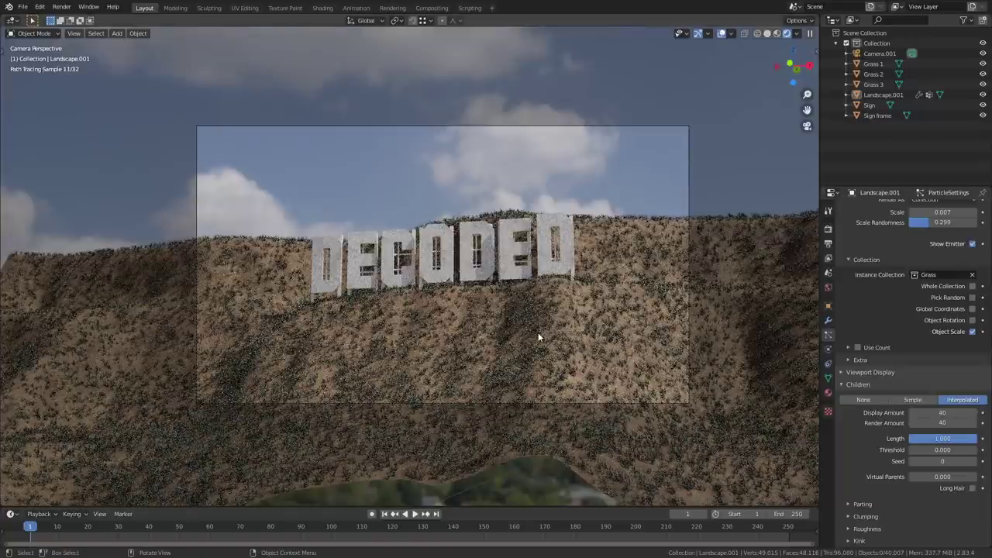
scroll(857, 394, "down", 4)
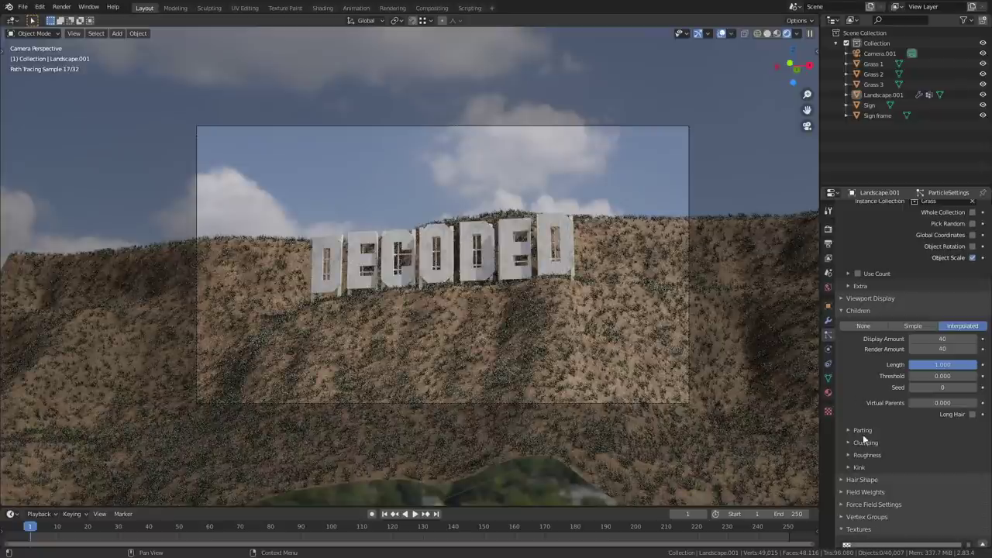
- Add a texture named Grass texture to the grass particle system and set its type to Clouds
scroll(862, 440, "down", 4)
left_click(922, 527)
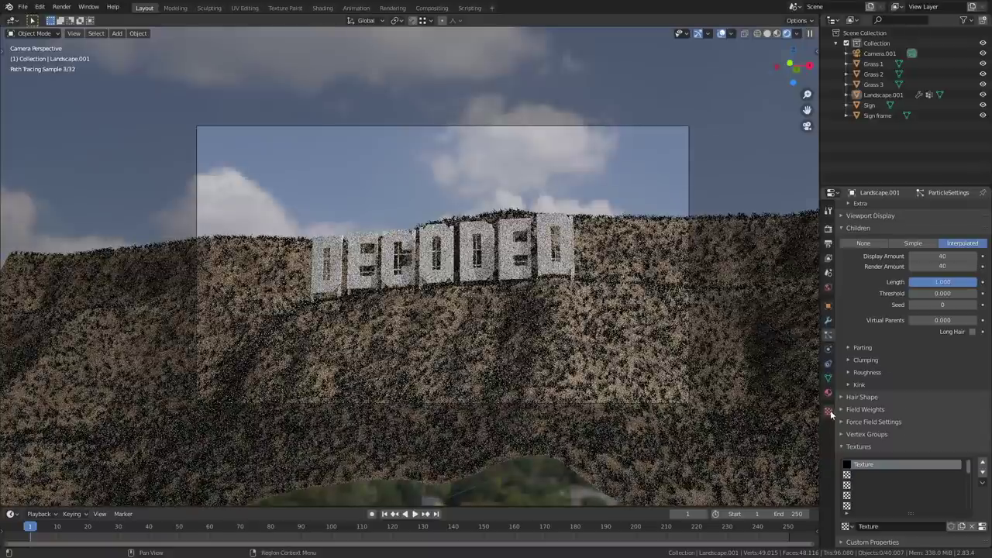
left_click(828, 411)
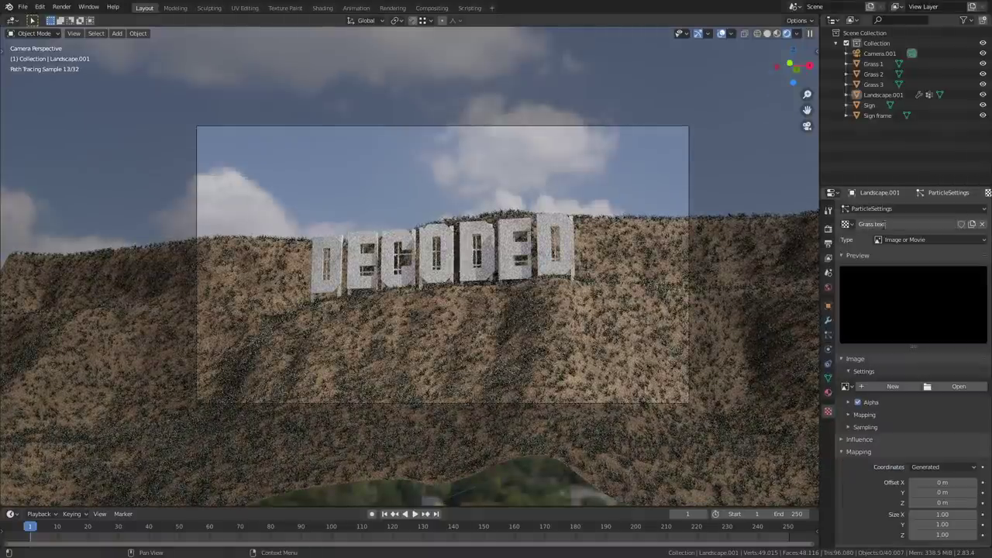
left_click(930, 239)
left_click(914, 216)
scroll(864, 358, "down", 4)
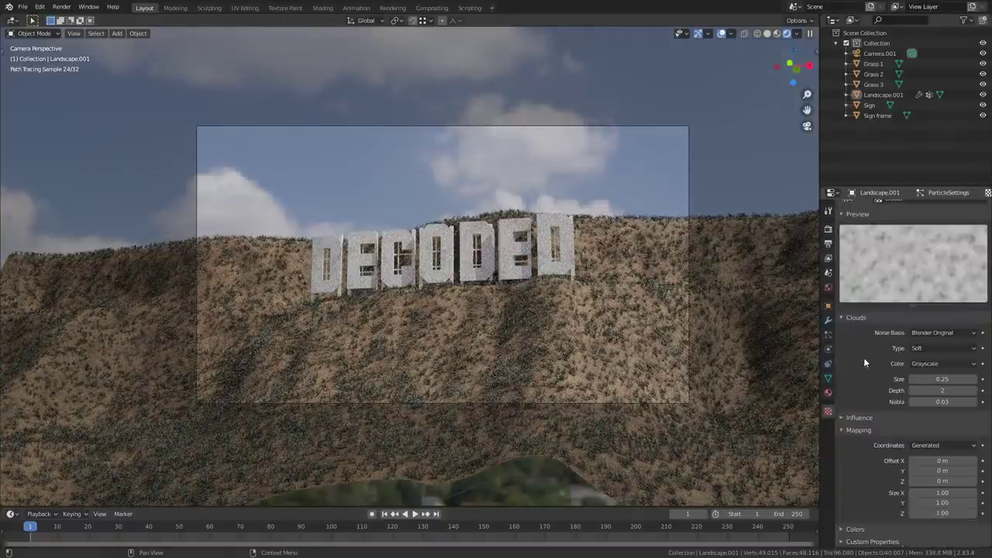
- Make the clouds texture influence the grass particles' density with a strength of 0.394
left_click(860, 418)
scroll(865, 418, "down", 2)
left_click(963, 417)
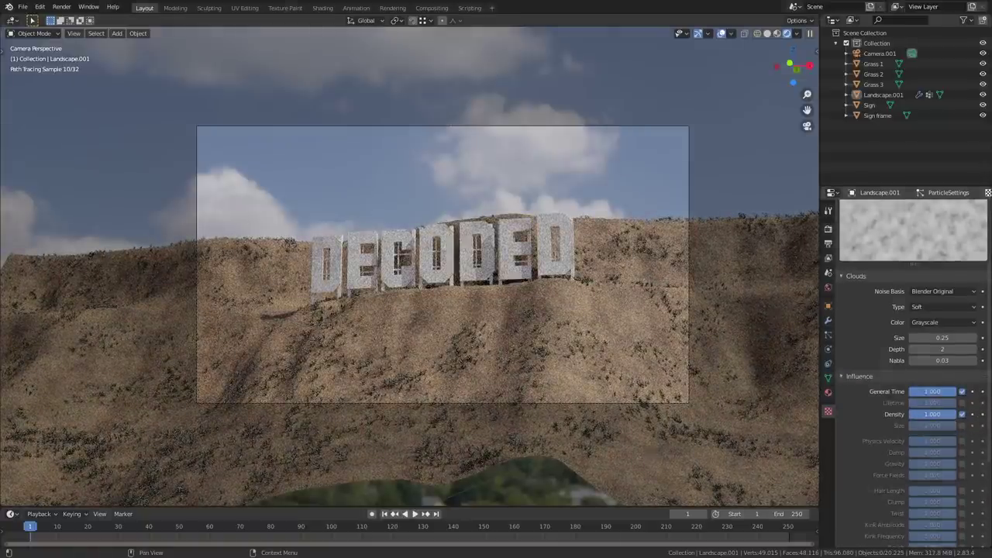
mouse_move(928, 415)
left_mouse_down()
mouse_move(948, 415)
mouse_move(939, 414)
left_mouse_up()
key("z")
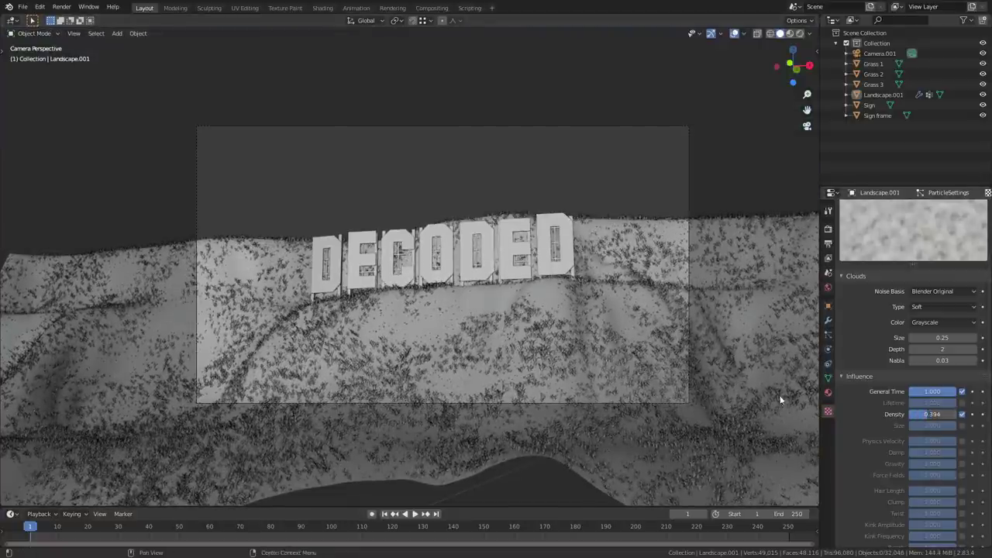
- Put the landscape in Weight Paint mode and add a vertex group named Grass paint
left_click(545, 350)
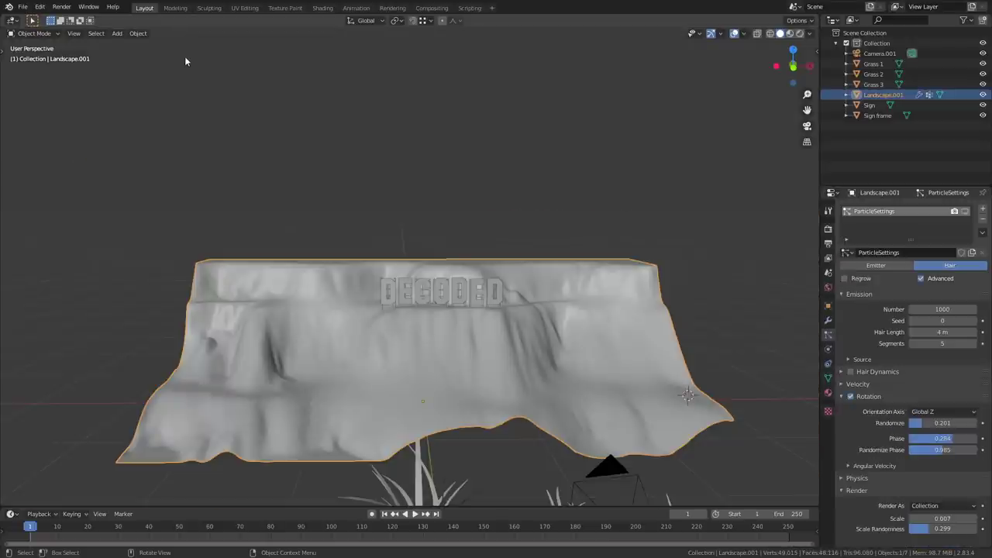
left_click(276, 8)
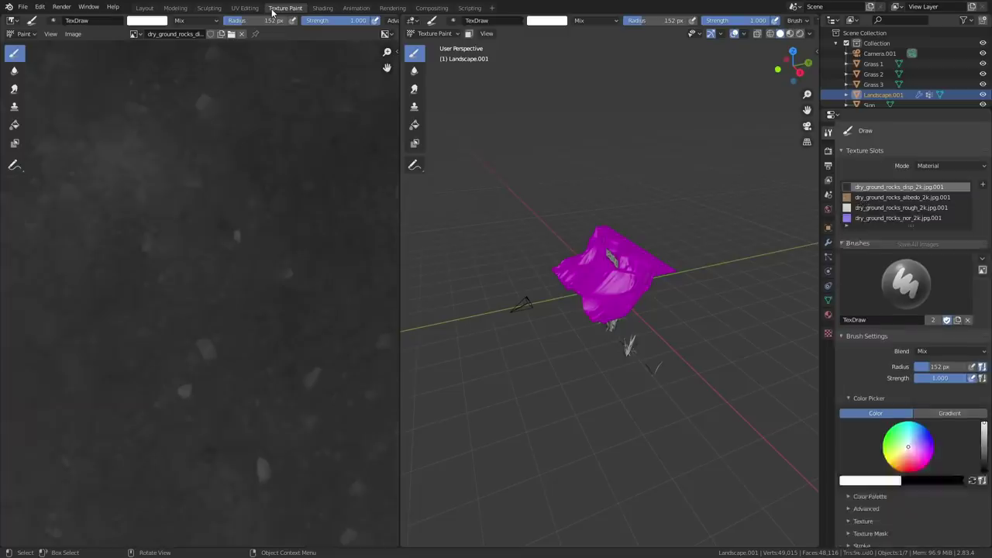
middle_click_drag(445, 137, 422, 77)
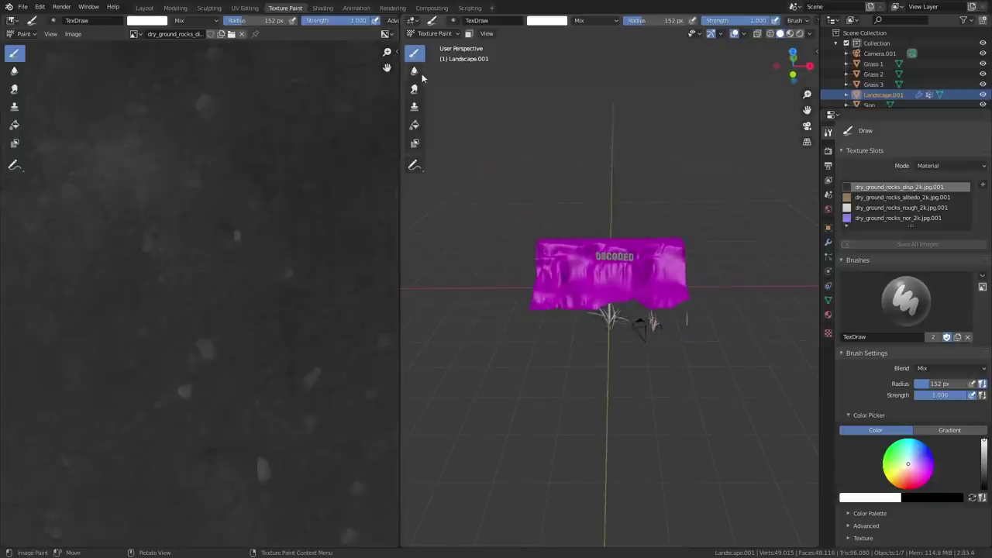
left_click(438, 35)
left_click(443, 99)
scroll(716, 284, "up", 5)
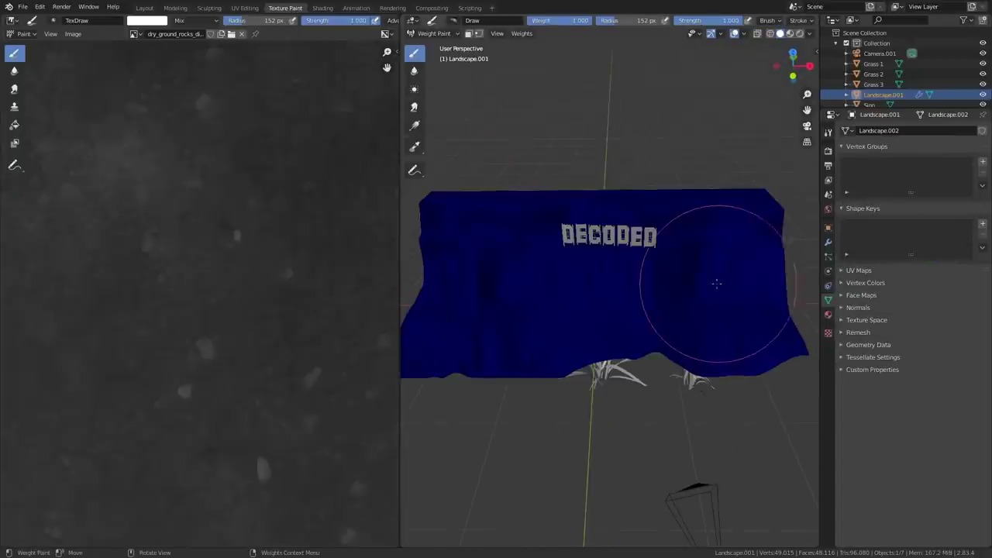
left_click(983, 162)
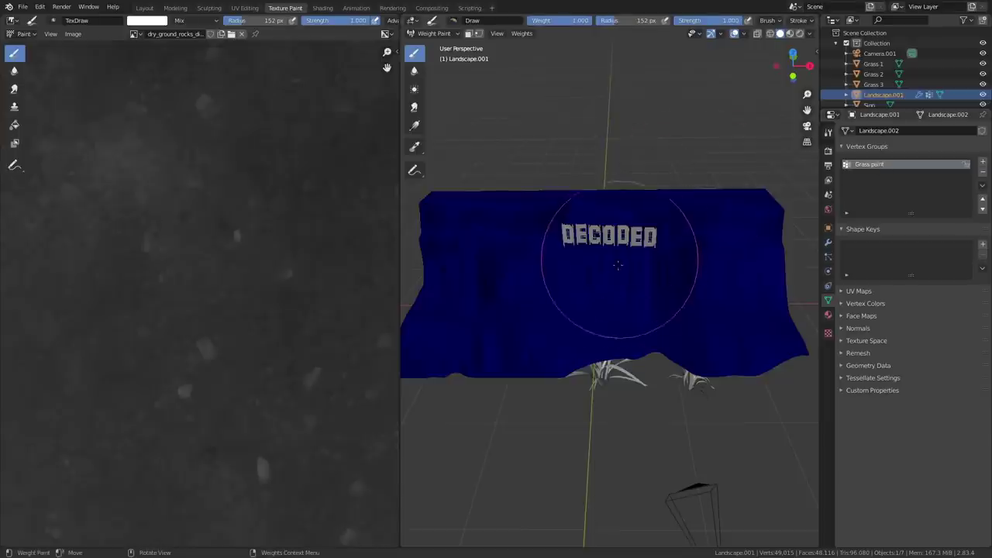
- Shrink the brush and paint full weight over the cliff slope below the DECODED sign
scroll(621, 307, "up", 2)
key("bracketleft")
key("bracketleft")
key("bracketleft")
key("bracketleft")
key("bracketleft")
key("bracketleft")
key("bracketleft")
key("bracketleft")
key("bracketleft")
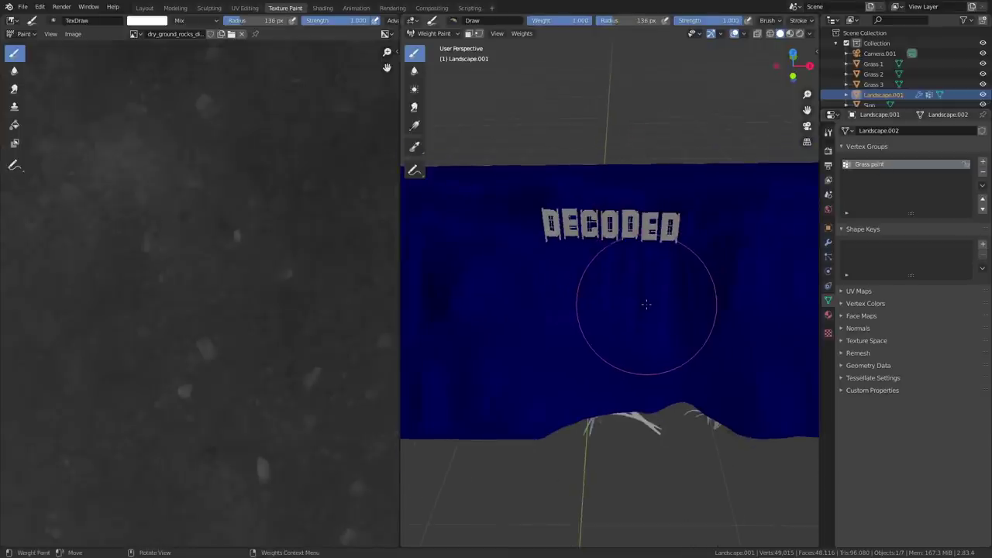
key("bracketleft")
key("bracketleft")
mouse_move(648, 299)
left_mouse_down()
mouse_move(683, 279)
mouse_move(717, 338)
mouse_move(553, 304)
mouse_move(698, 353)
left_mouse_up()
mouse_move(700, 355)
middle_mouse_down()
mouse_move(708, 312)
mouse_move(736, 291)
middle_mouse_up()
scroll(736, 291, "up", 2)
mouse_move(781, 303)
left_mouse_down()
mouse_move(742, 398)
mouse_move(422, 389)
left_mouse_up()
left_click_drag(492, 310, 597, 310)
middle_click_drag(597, 310, 612, 349)
scroll(620, 326, "up", 4)
mouse_move(422, 314)
left_mouse_down()
mouse_move(653, 343)
mouse_move(717, 334)
left_mouse_up()
scroll(698, 342, "down", 4)
middle_click_drag(620, 333, 733, 349, "shift")
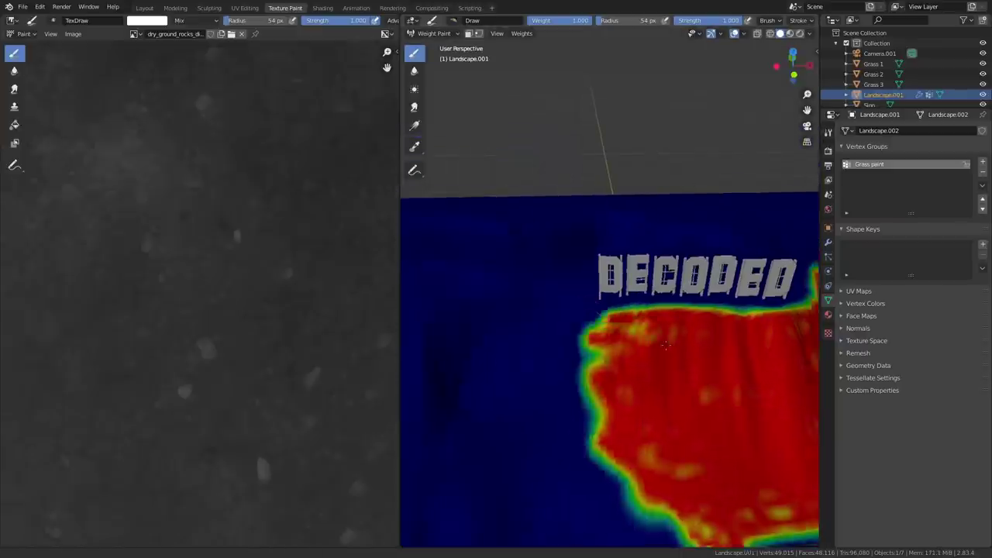
- Extend the full-weight painting around the sides of the DECODED sign and over the ground behind it
left_click_drag(608, 342, 643, 519)
middle_click_drag(620, 348, 674, 457)
mouse_move(516, 329)
left_mouse_down()
mouse_move(608, 248)
mouse_move(639, 192)
left_mouse_up()
left_click_drag(639, 192, 612, 281)
middle_click_drag(700, 239, 621, 233)
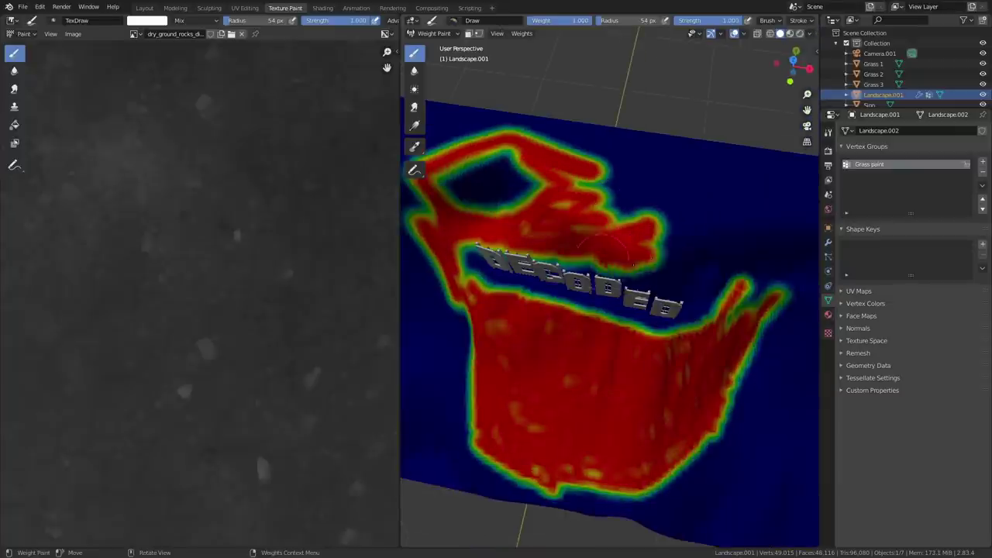
left_click_drag(744, 310, 659, 225)
scroll(659, 233, "down", 3)
mouse_move(737, 263)
left_mouse_down()
mouse_move(504, 188)
mouse_move(542, 202)
left_mouse_up()
key("KP_0")
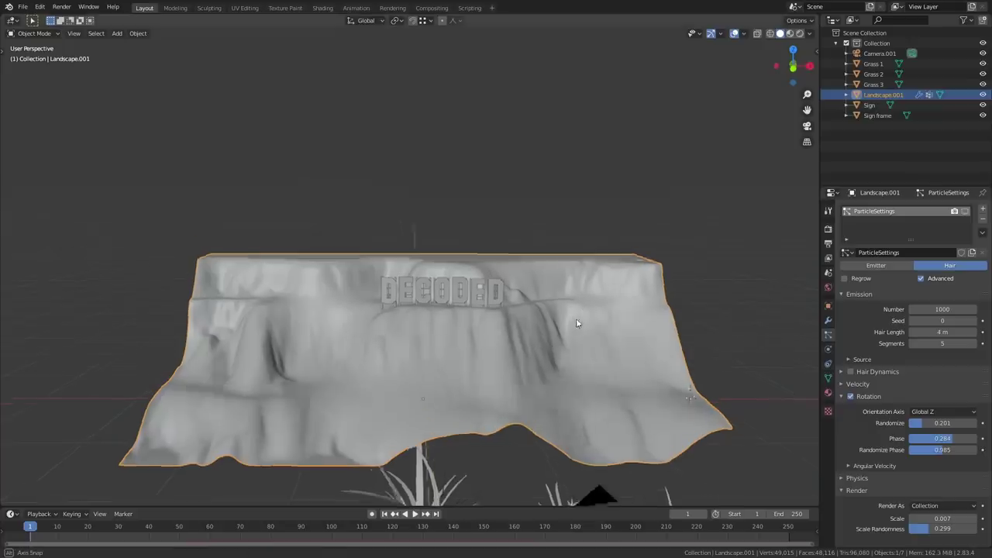
- Show the landscape's grass particles in the viewport and assign the Grass paint vertex group to their Density
middle_click_drag(576, 324, 535, 350)
left_click(965, 212)
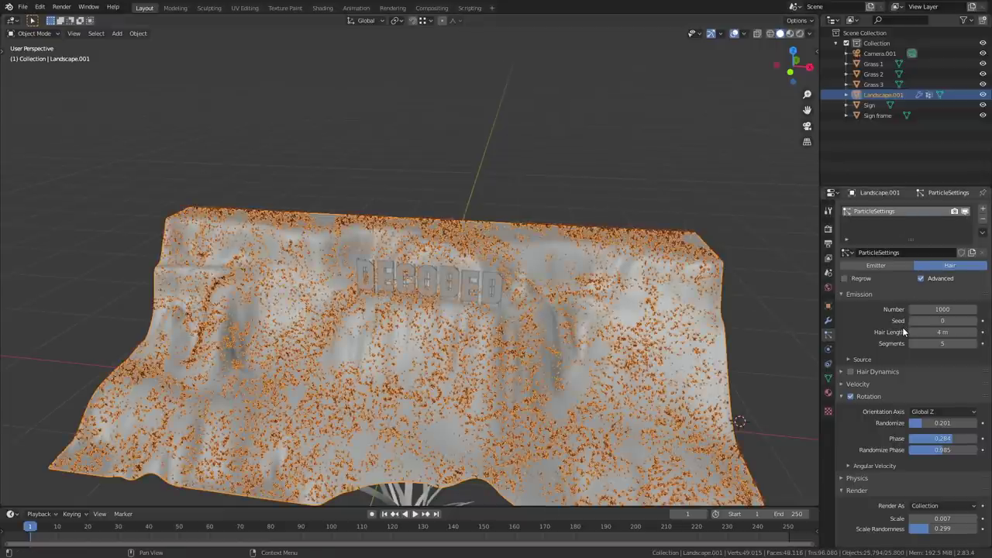
scroll(899, 332, "down", 5)
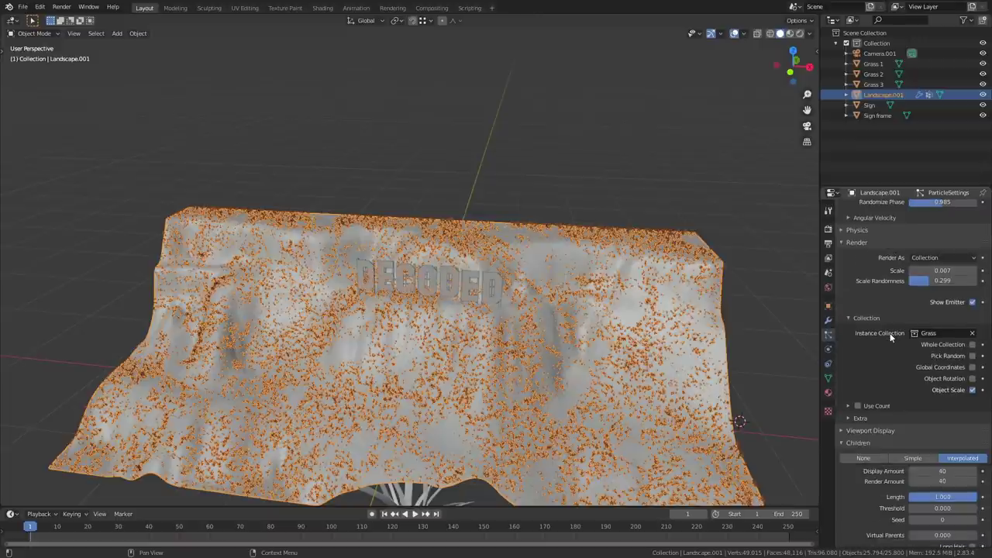
scroll(890, 335, "down", 3)
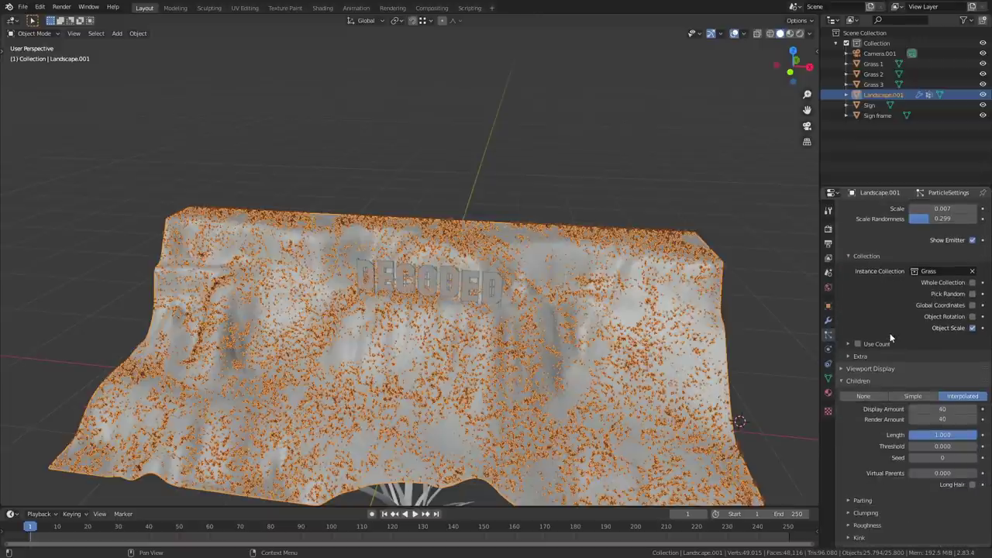
left_click(859, 382)
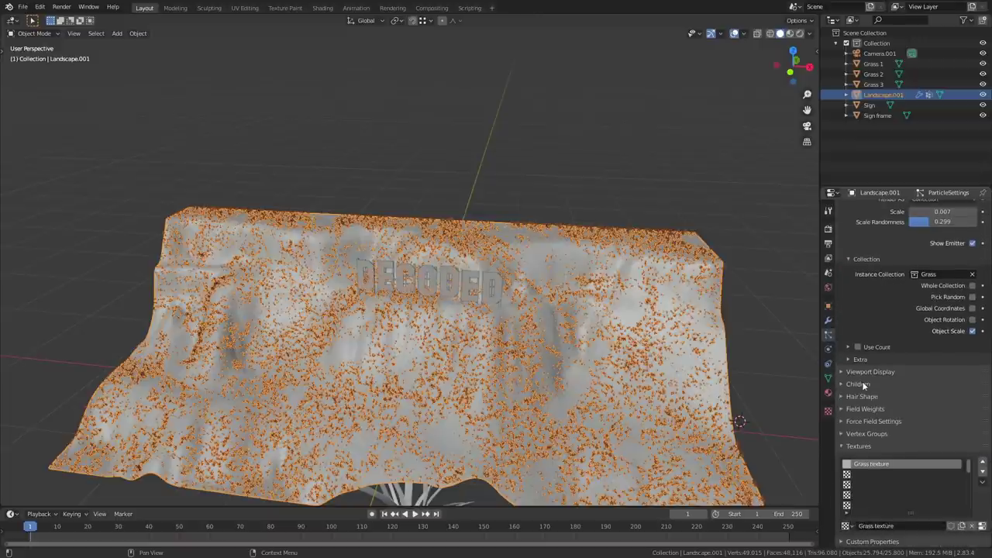
left_click(868, 433)
left_click(940, 449)
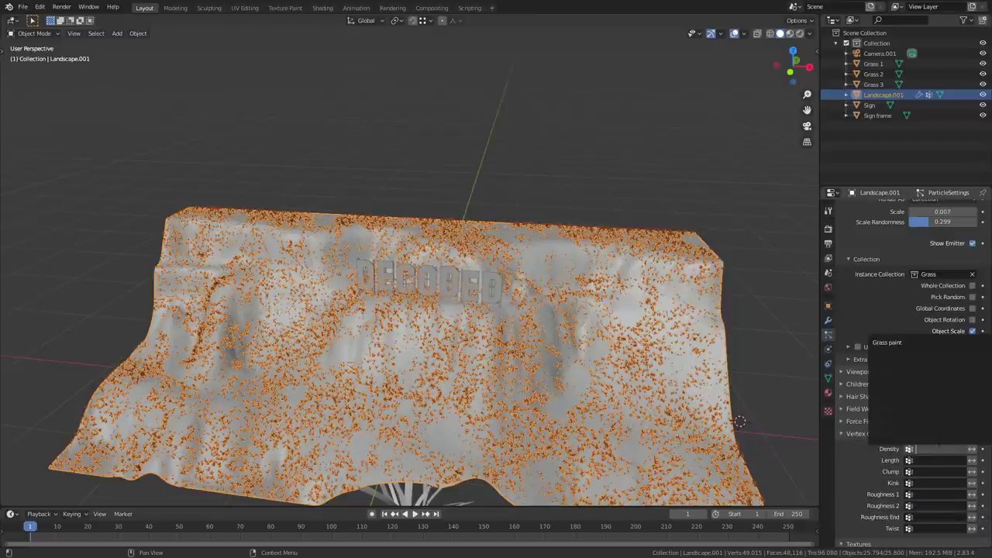
left_click(905, 344)
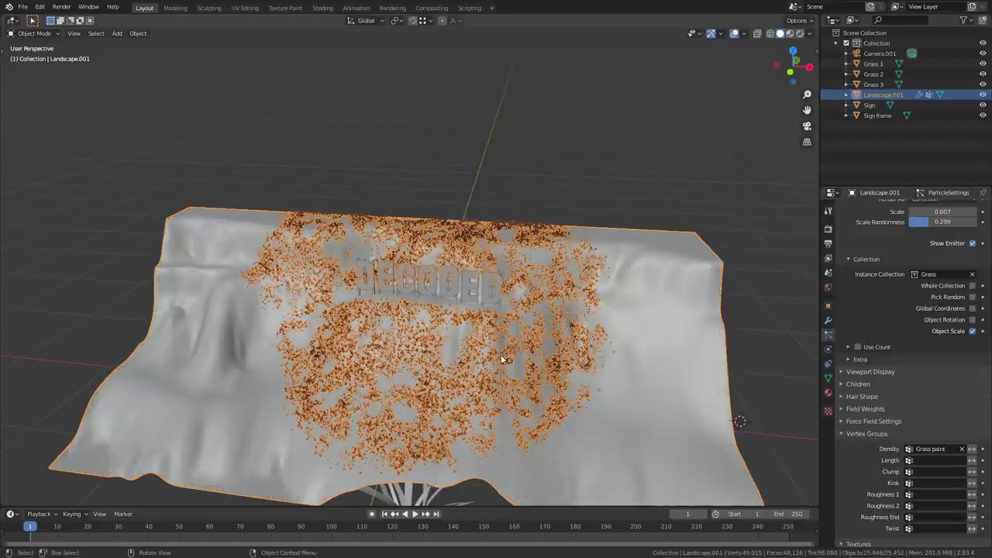
middle_click_drag(457, 353, 511, 344)
- Add a plane and merge all its vertices At Center into a single vertex
key("alt+a")
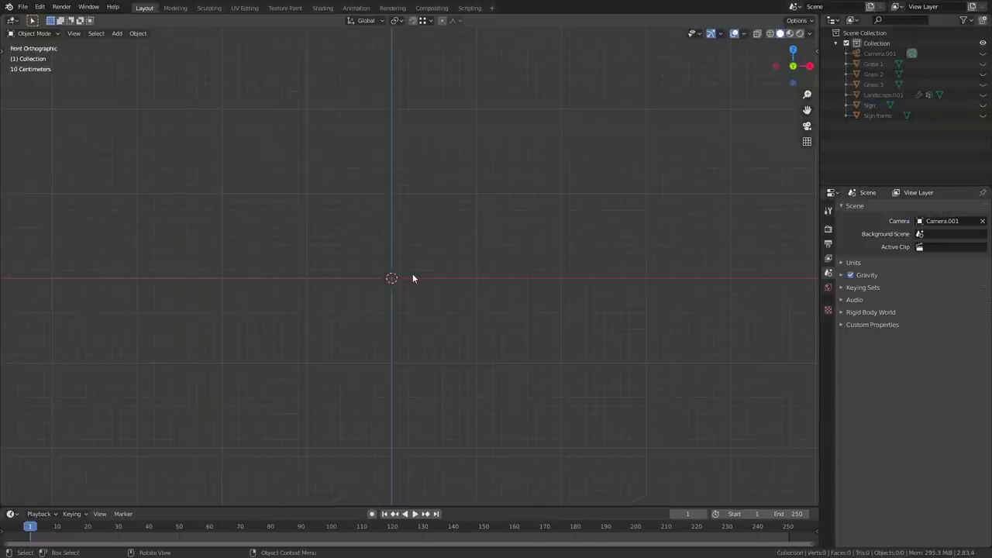
key("shift+a")
mouse_move(412, 279)
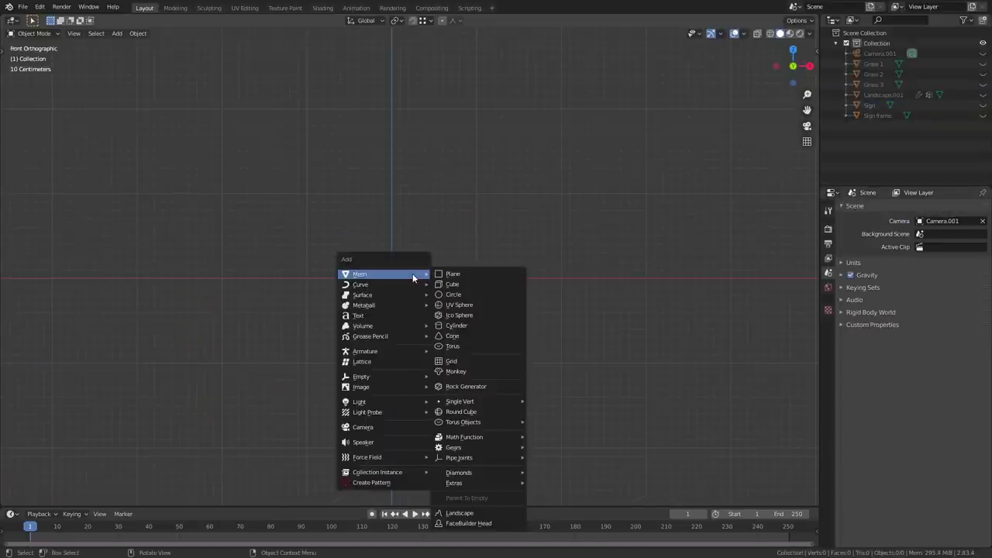
left_click(471, 273)
middle_click_drag(471, 274, 465, 304)
key("Tab")
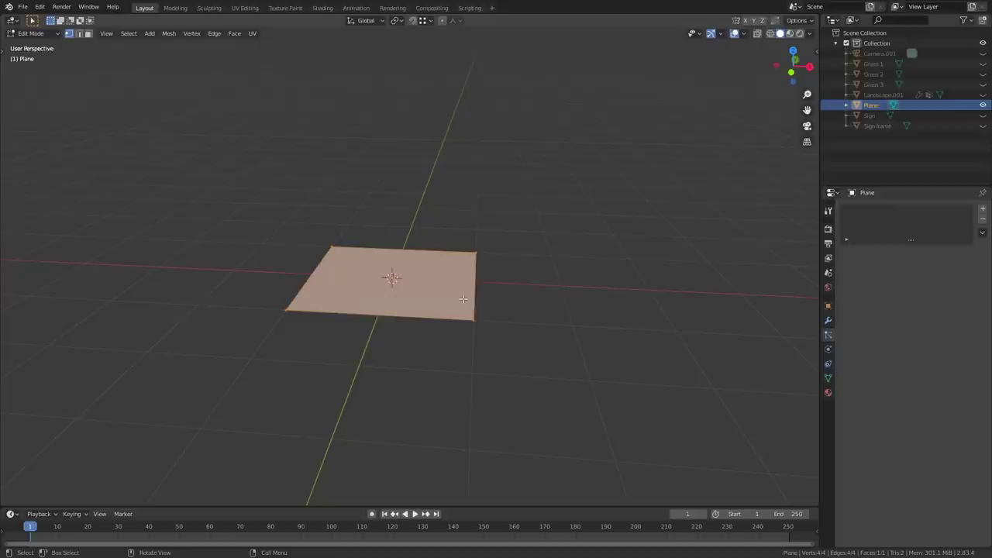
key("m")
left_click(463, 300)
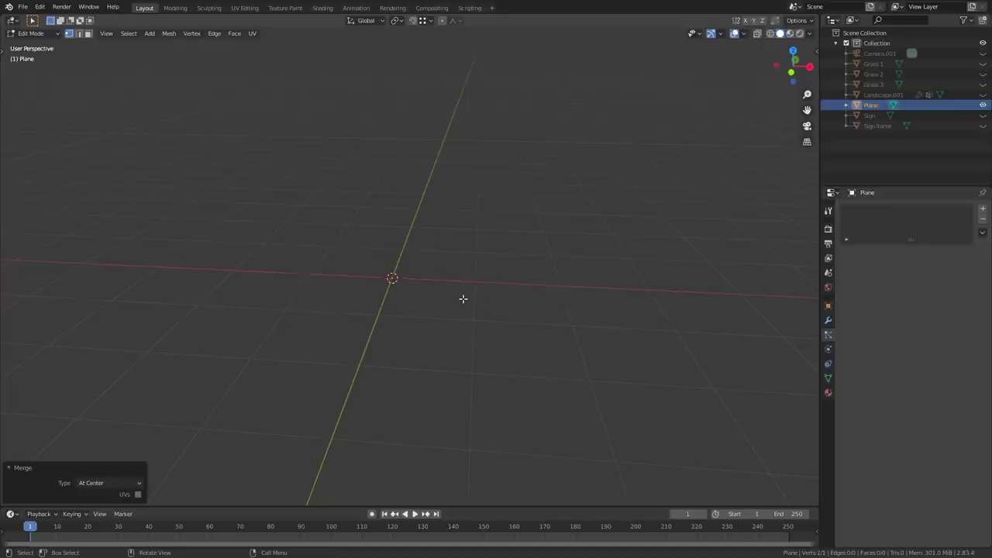
middle_click_drag(418, 282, 400, 294)
key("g")
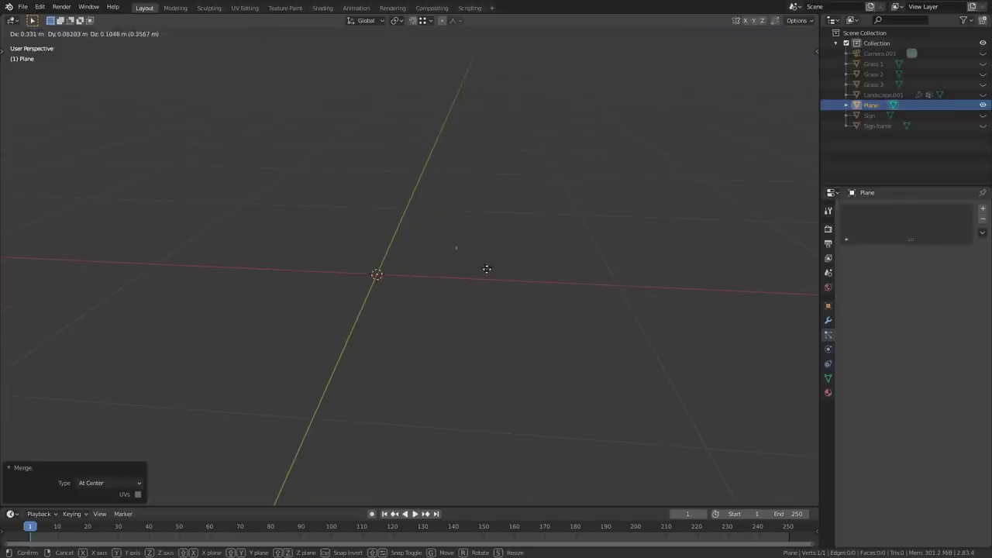
left_click(389, 261)
- Set up the front orthographic view around the plane's single vertex
key("KP_1")
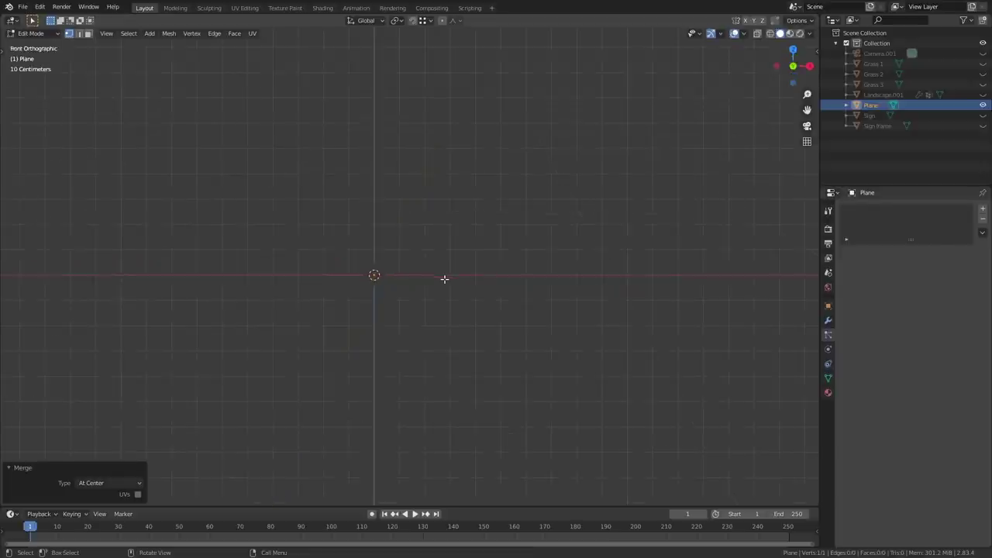
middle_click_drag(457, 244, 450, 314, "shift")
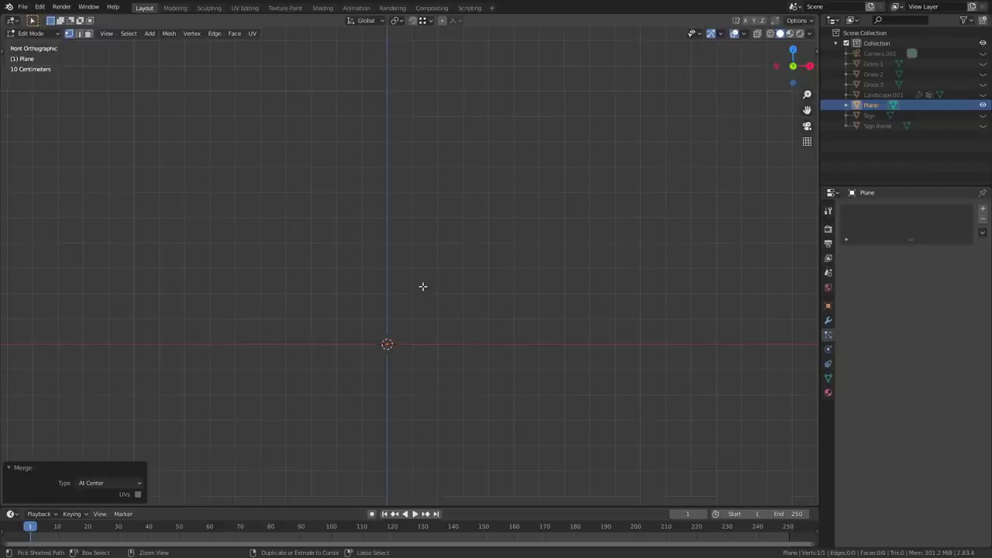
- Draw a forked branch skeleton in front view by extruding connected vertices up from the origin and adding side twigs
right_click(390, 324, "ctrl")
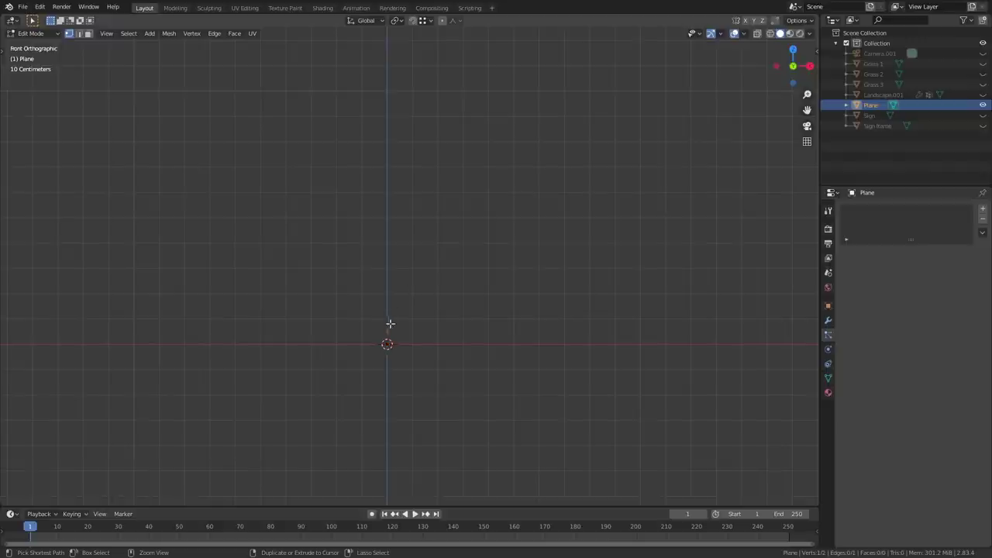
right_click(528, 165, "ctrl")
right_click(359, 304, "ctrl")
right_click(459, 139, "ctrl")
right_click(471, 167, "ctrl")
right_click(479, 144, "ctrl")
right_click(557, 181, "ctrl")
right_click(543, 204, "ctrl")
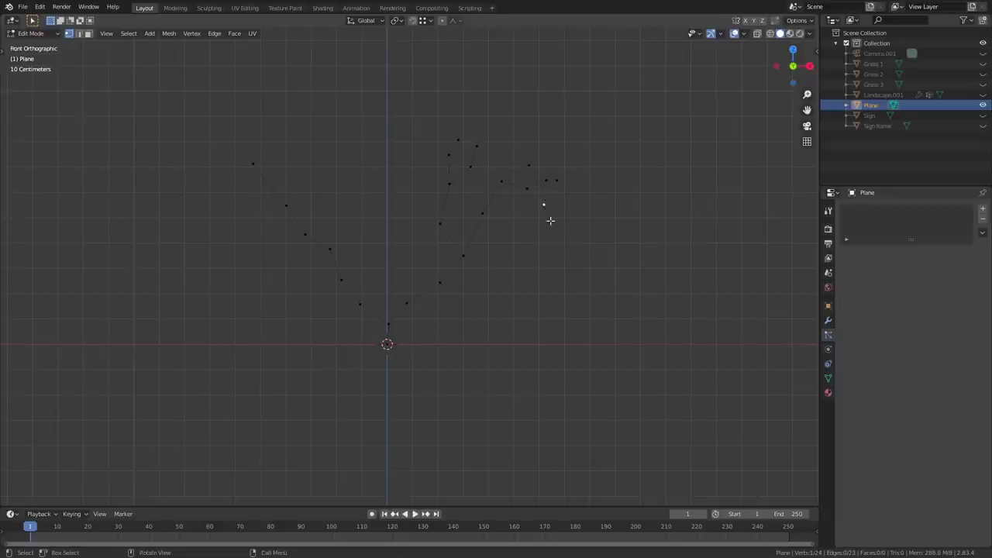
right_click(338, 222, "ctrl")
right_click(335, 197, "ctrl")
right_click(346, 171, "ctrl")
right_click(244, 204, "ctrl")
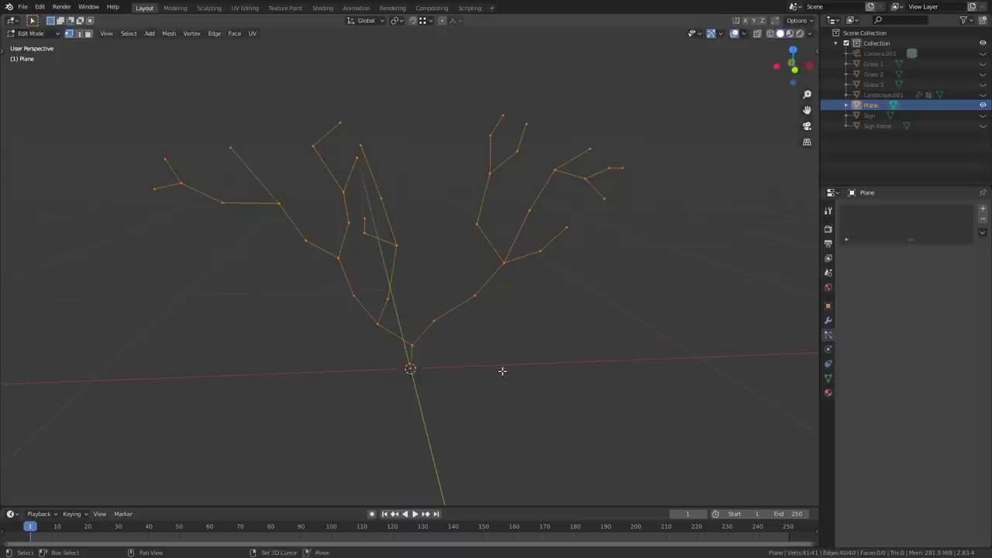
- Duplicate the branch skeleton rotated about 47° around Z, and duplicate both skeletons rotated about 92° around Z
key("shift+d")
key("r")
key("z")
left_click(383, 362)
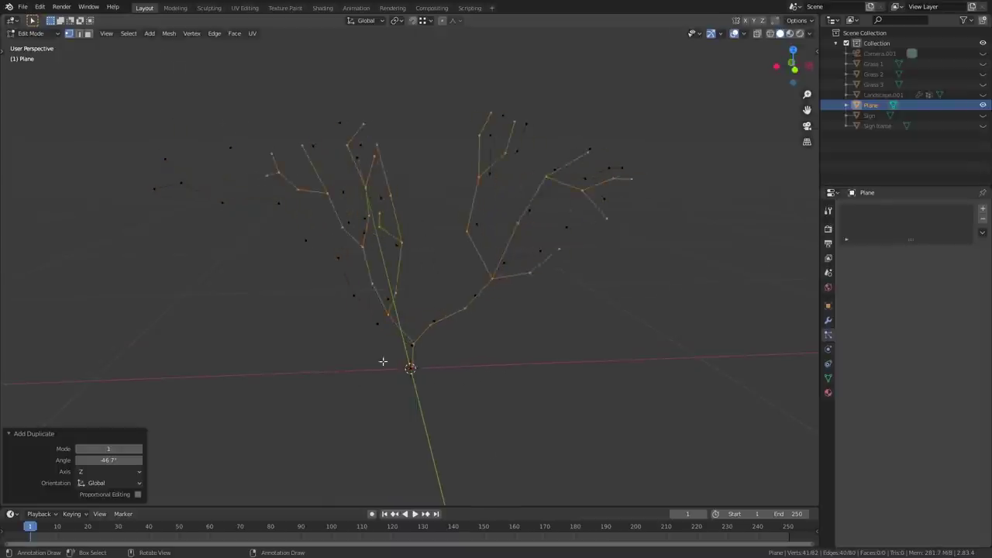
middle_click_drag(383, 361, 469, 379)
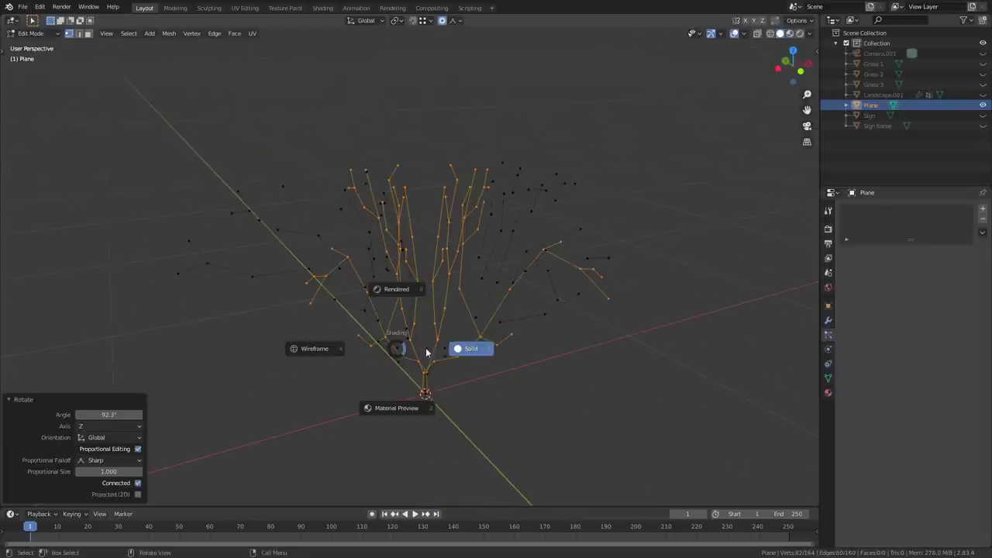
- Merge the overlapping trunk base vertices at their center, and merge the vertices just above them the same way
left_click(424, 352)
middle_click_drag(424, 352, 439, 426)
left_click_drag(357, 403, 469, 448)
key("m")
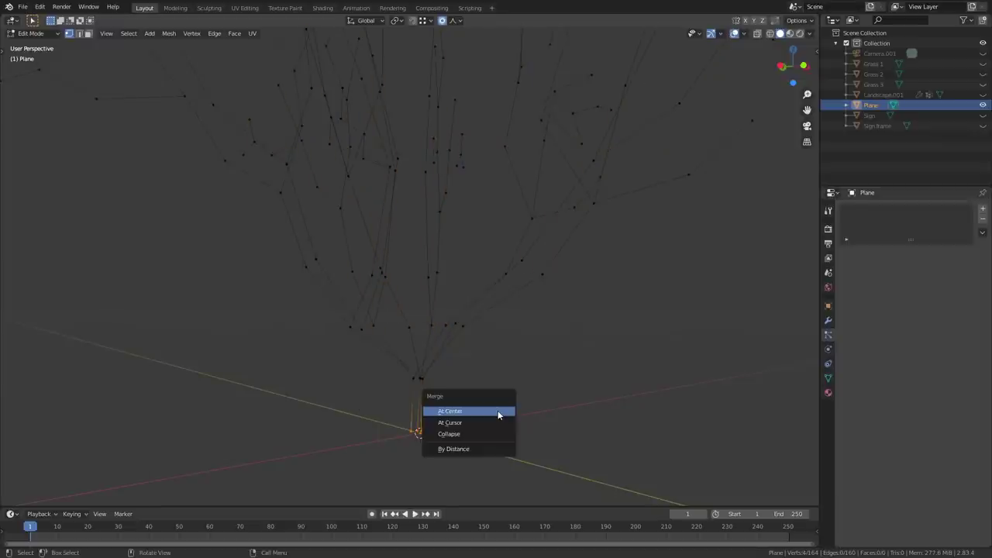
left_click(501, 411)
key("m")
left_click(512, 377)
mouse_move(492, 388)
middle_mouse_down()
mouse_move(461, 410)
mouse_move(470, 385)
mouse_move(489, 404)
middle_mouse_up()
key("Tab")
key("Tab")
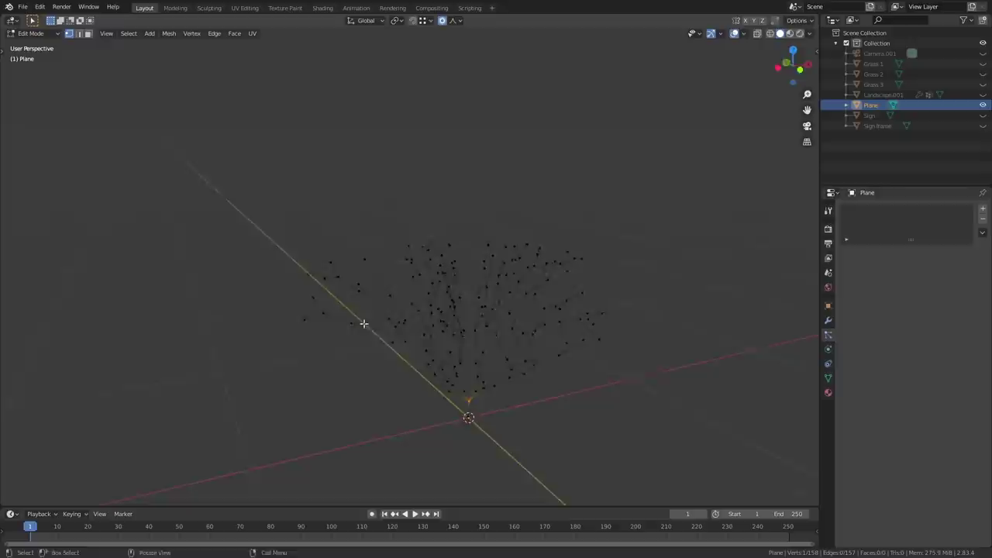
- Move an outer left branch tip down about 0.25 m and inward about 0.14 m with connected Sharp proportional editing
middle_click_drag(364, 326, 335, 306)
left_click_drag(335, 304, 303, 259)
key("g")
scroll(376, 290, "up", 4)
left_click(395, 341)
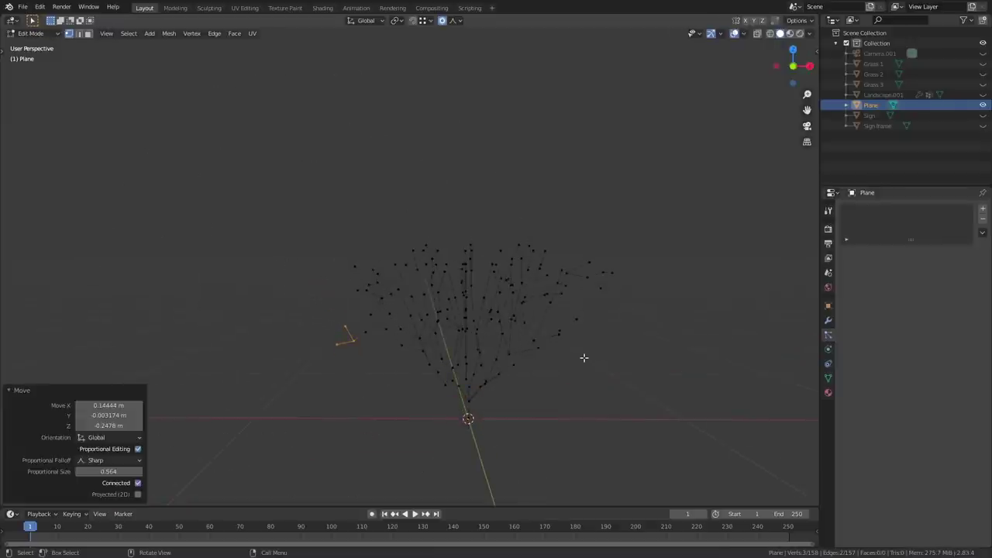
- Reposition the outer branch tips on the right side with proportional editing and leave Edit Mode
key("g")
left_click(569, 362)
left_click(598, 285)
key("g")
left_click(600, 292)
middle_click_drag(574, 296, 507, 333)
key("alt+a")
key("Tab")
- Add a Skin modifier to the branch skeleton
left_click(828, 320)
left_click(947, 209)
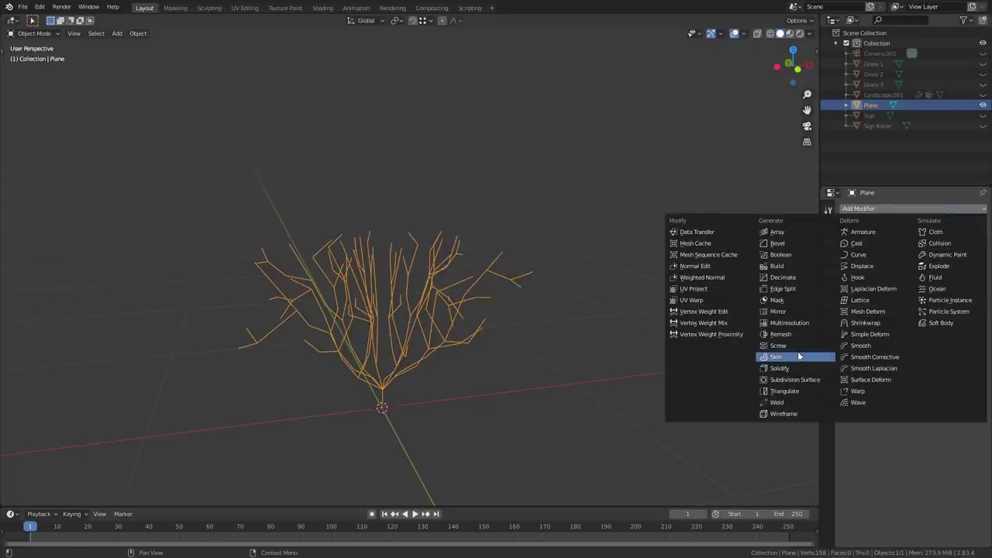
left_click(797, 354)
middle_click_drag(606, 357, 662, 379)
- In wireframe view, scale the skin radius of all branch vertices by 0.351 and again by 0.408
key("Tab")
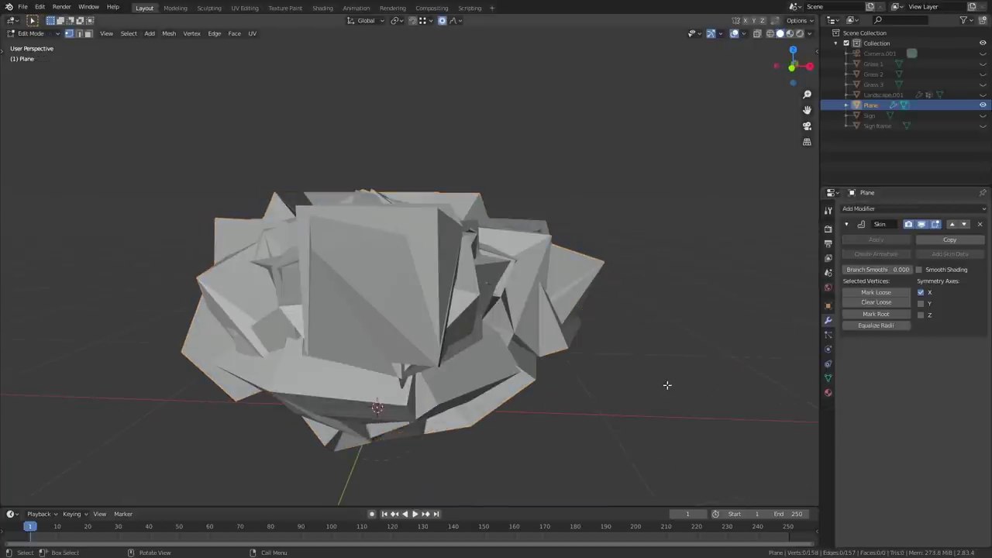
key("Tab")
key("Tab")
key("z")
left_click(573, 388)
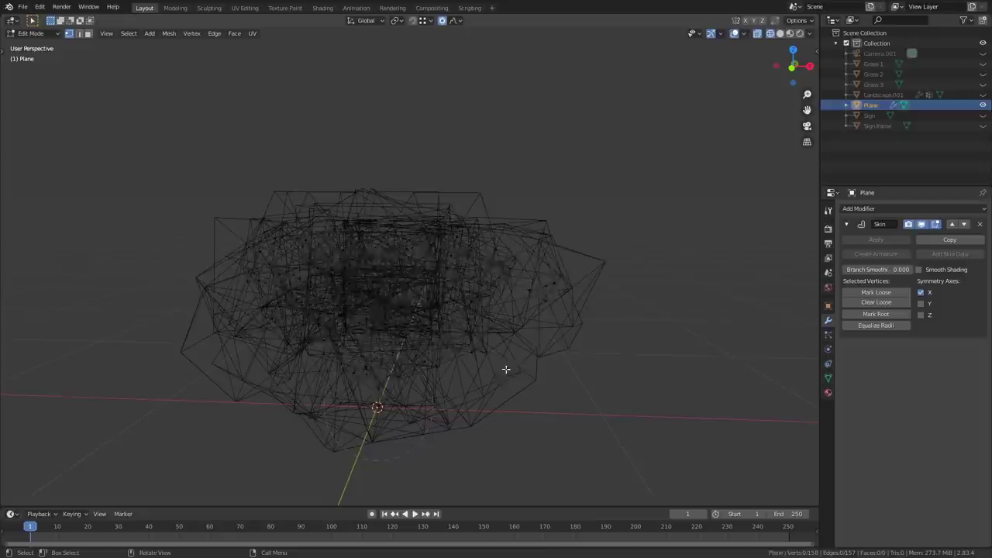
key("a")
key("ctrl+a")
left_click(476, 305)
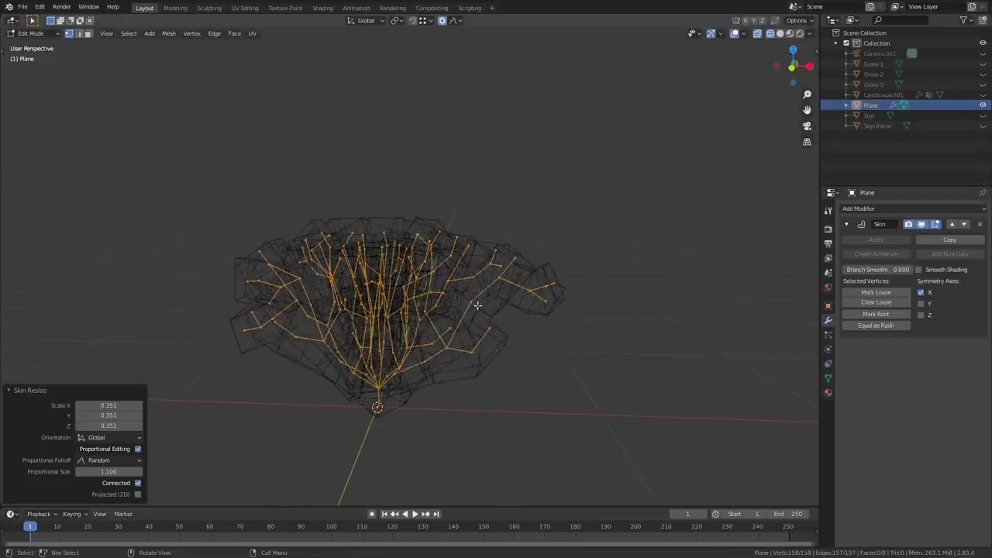
key("ctrl+a")
left_click(494, 308)
- Thin the branches further in solid view by scaling the skin radius of all vertices by 0.360 and once more
key("z")
left_click(567, 316)
key("ctrl+a")
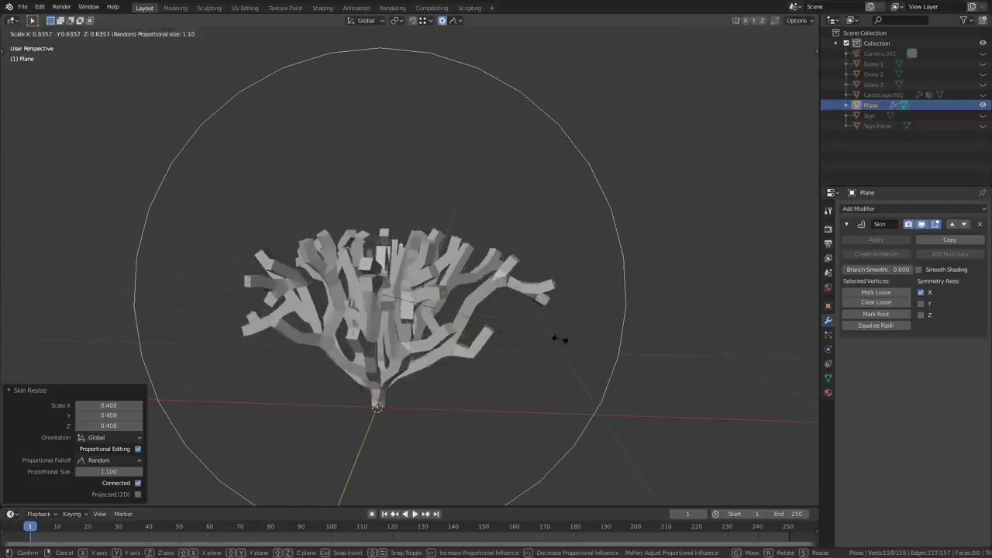
left_click(477, 320)
key("ctrl+a")
key("z")
left_click(480, 310)
key("ctrl+a")
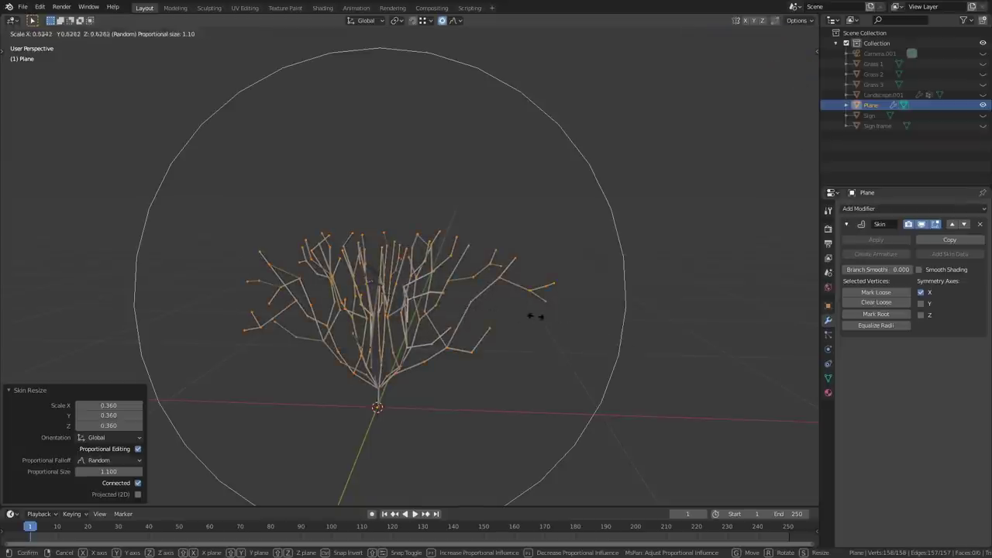
left_click(532, 317)
- Thicken the skin around the trunk's base vertex using Sharp proportional falloff at size 1.33, and return to Object Mode
left_click(457, 22)
left_click(452, 110)
middle_click_drag(366, 434, 401, 423)
scroll(369, 411, "up", 3)
key("alt+a")
left_click(408, 406)
scroll(442, 406, "down", 3)
key("s")
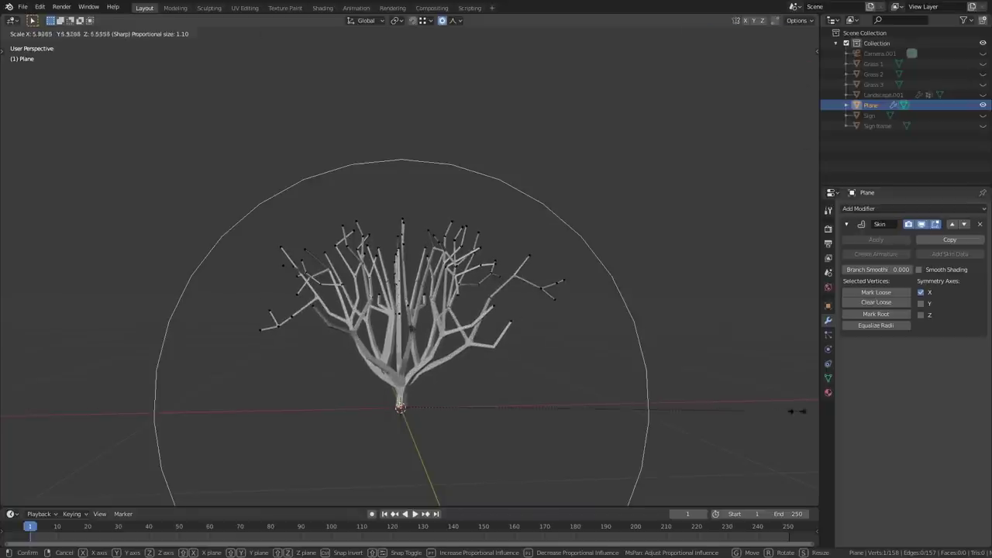
scroll(674, 408, "down", 2)
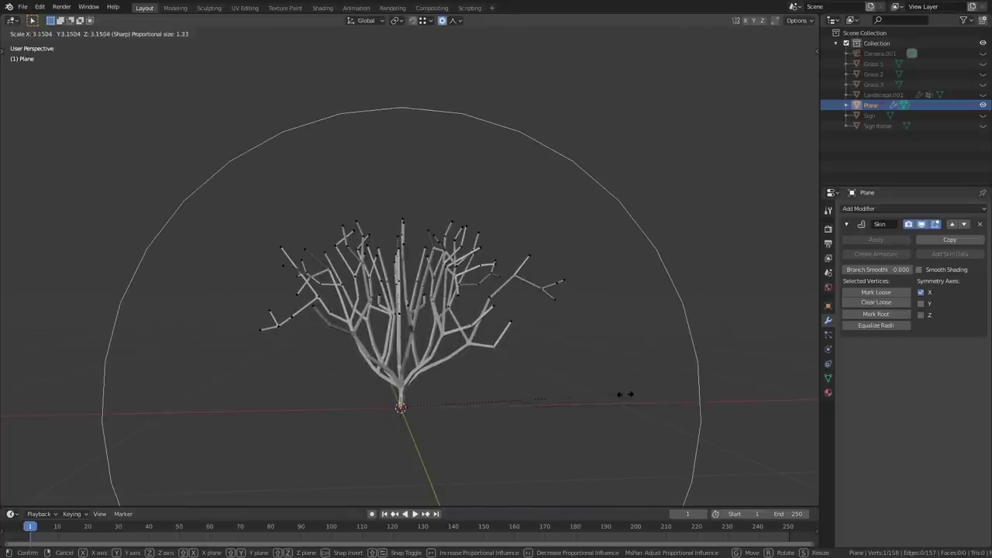
left_click(594, 391)
key("Tab")
middle_click_drag(474, 370, 387, 390)
left_click(459, 390)
scroll(437, 350, "up", 1)
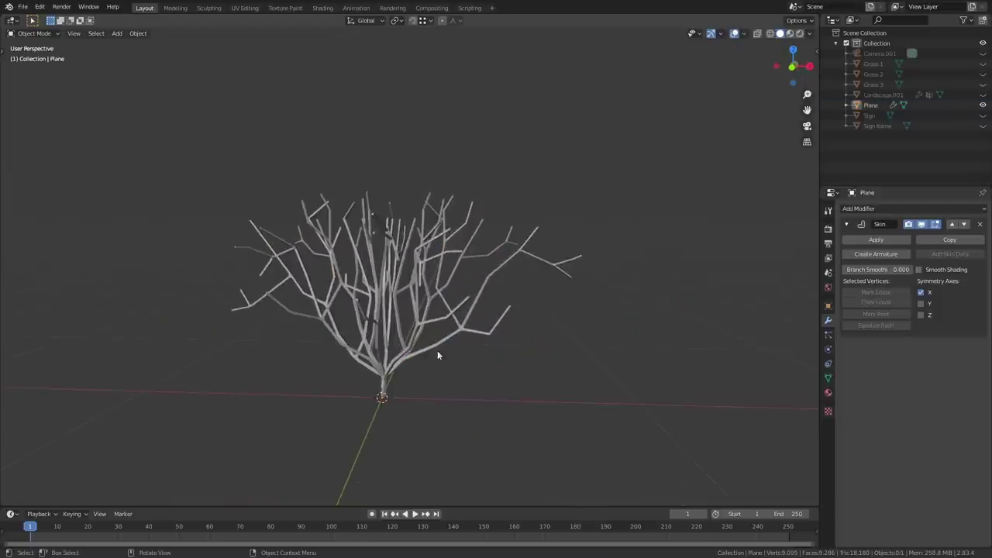
- Scale the bush's trunk base along Z with proportional editing
left_click(437, 349)
key("Tab")
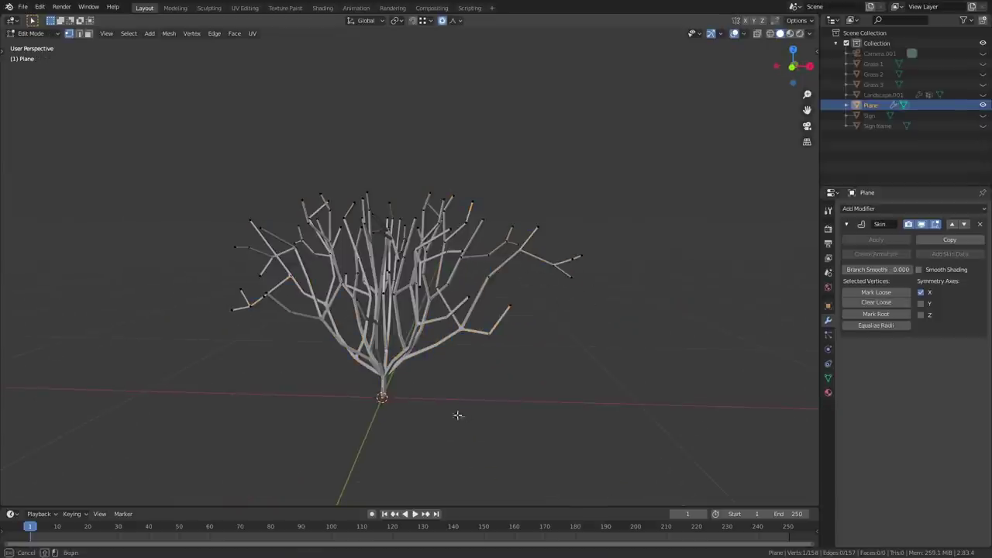
key("s")
key("z")
scroll(484, 212, "down", 4)
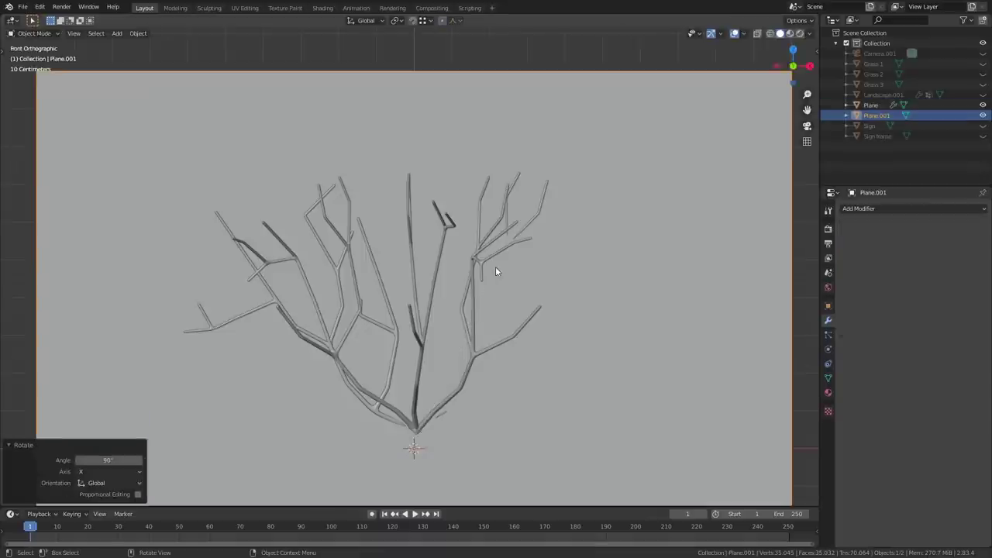
- Shrink the upright plane to a tiny leaf-sized square and raise it 0.9408 m along Z above the bush
key("s")
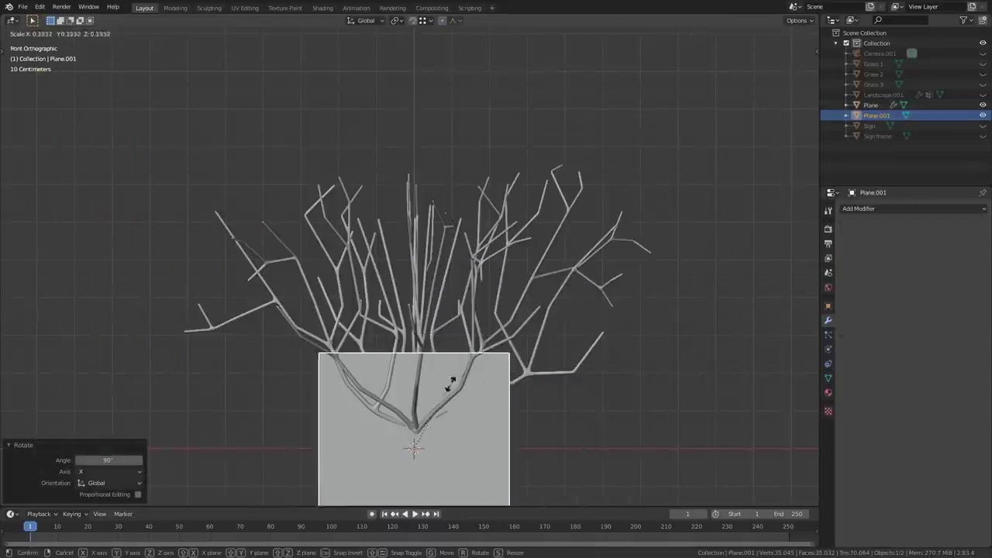
left_click(428, 455)
key("g")
key("z")
left_click(440, 97)
middle_click_drag(434, 95, 403, 198, "shift")
scroll(404, 198, "up", 6)
scroll(404, 199, "up", 2)
key("s")
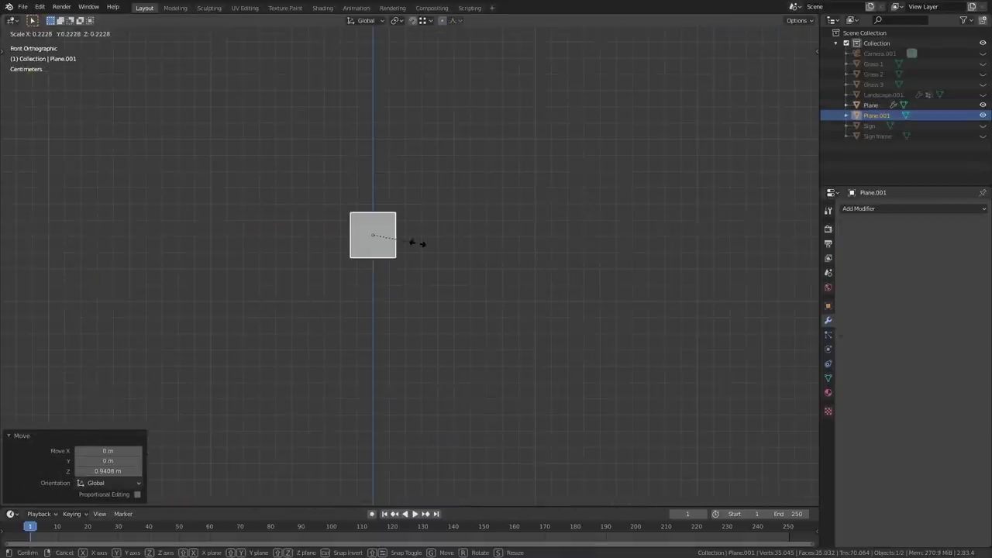
left_click(392, 239)
scroll(373, 238, "up", 7)
- Stretch the small plane's mesh along Z into a slightly taller rectangle
key("Tab")
key("s")
key("z")
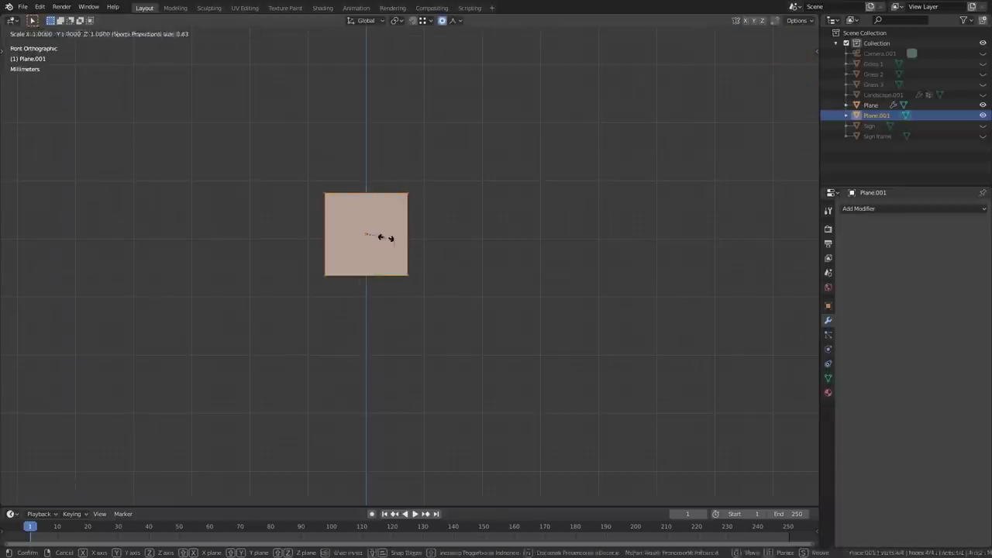
left_click(392, 211)
- Add two evenly spaced horizontal loop cuts and one centred vertical loop cut to the leaf rectangle
key("ctrl+r")
scroll(401, 233, "up", 2)
scroll(401, 234, "down", 1)
left_click(401, 233)
right_click(400, 233)
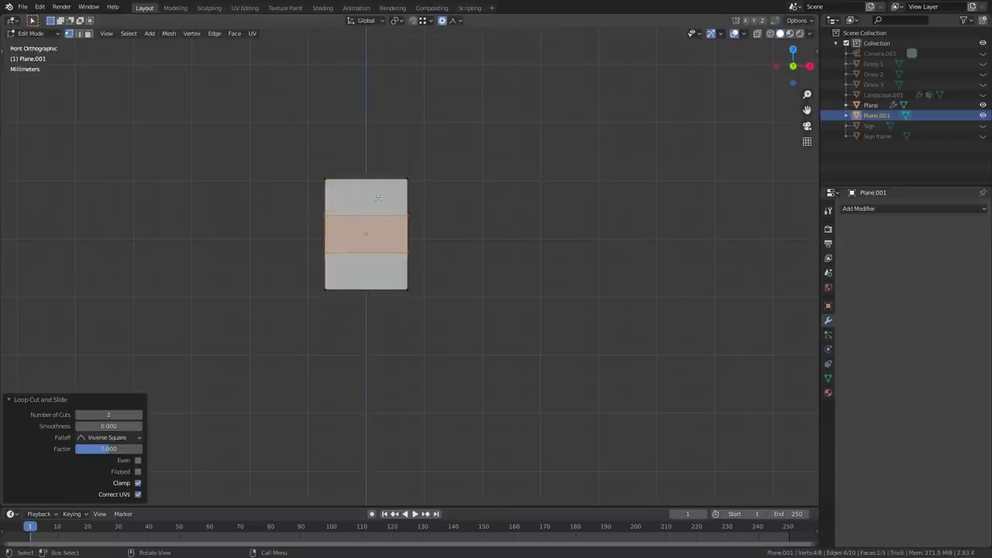
key("ctrl+r")
left_click(378, 193)
right_click(377, 194)
- Taper the leaf's top edge by scaling it to 0.399 with a proportional size of 0.018
left_click_drag(430, 192, 315, 166)
key("s")
scroll(491, 194, "up", 20)
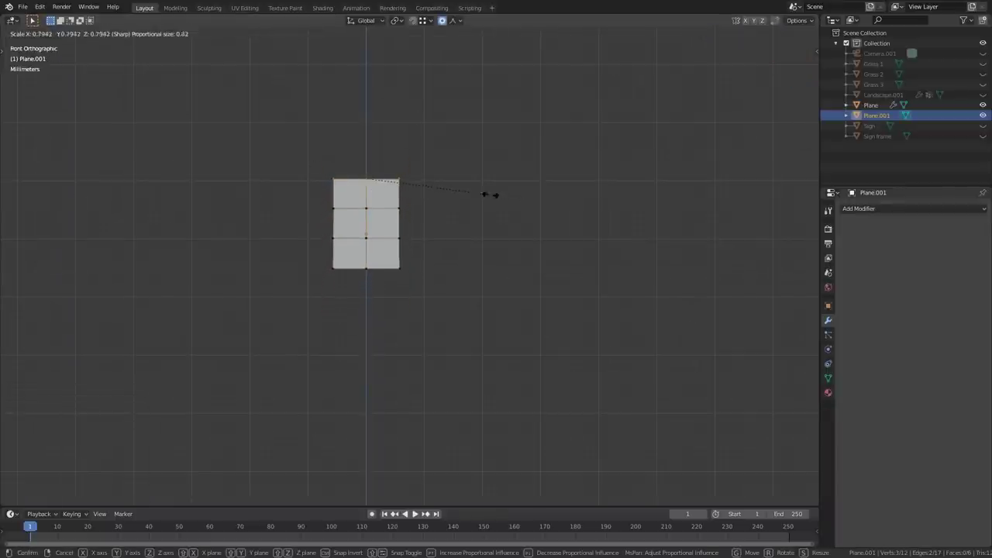
left_click(428, 194)
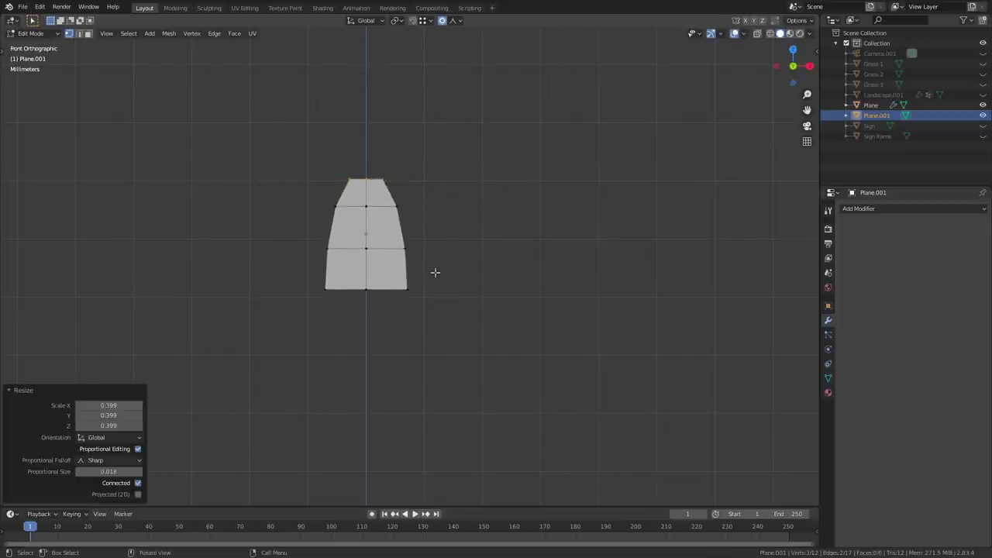
- Taper the leaf's bottom edge with proportional scaling and move it down 0.001333 m
left_click_drag(435, 274, 310, 308)
key("s")
left_click(428, 293)
scroll(428, 294, "up", 2)
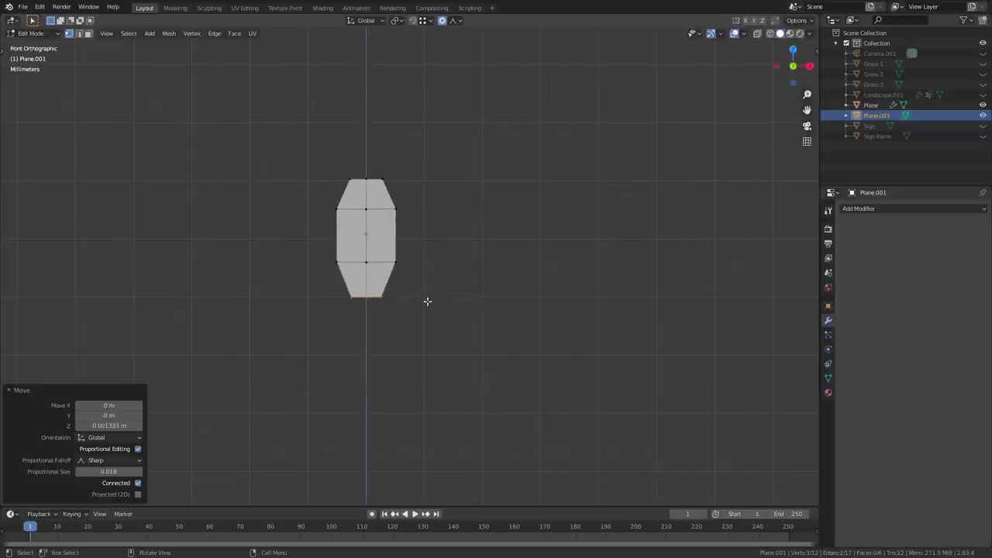
- Move the whole leaf mesh up along Z so the object origin sits near its bottom edge, and leave Edit Mode
key("a")
key("g")
key("z")
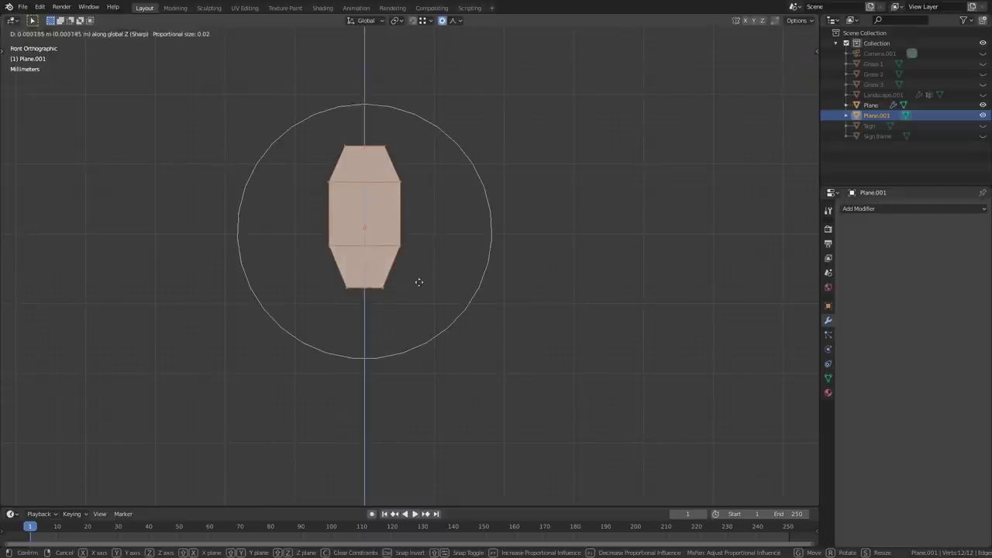
left_click(425, 236)
key("Tab")
scroll(425, 235, "down", 8)
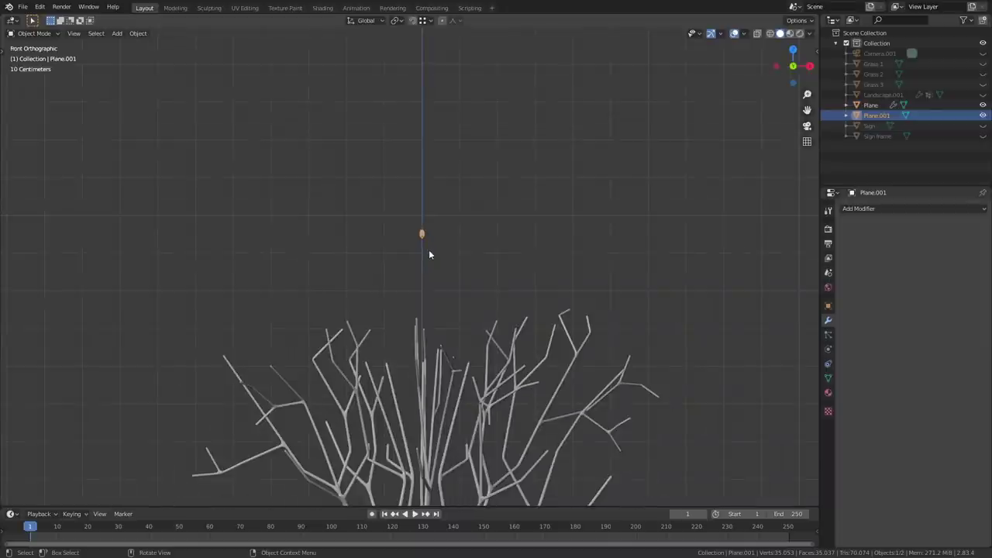
- Add a hair particle system to the original bush and set it to render as Object
scroll(411, 233, "down", 4)
middle_click_drag(398, 250, 315, 297, "shift")
left_click(327, 317)
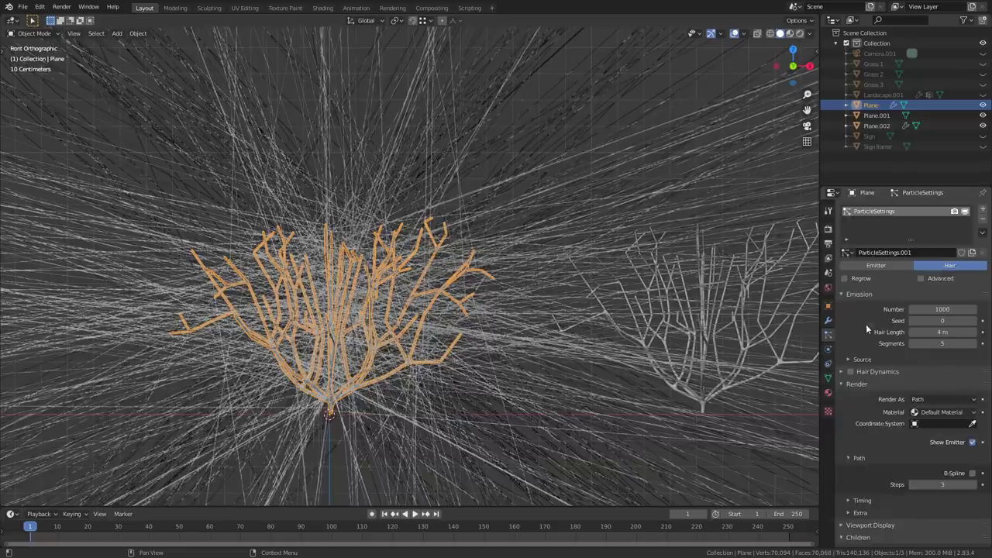
left_click(864, 332)
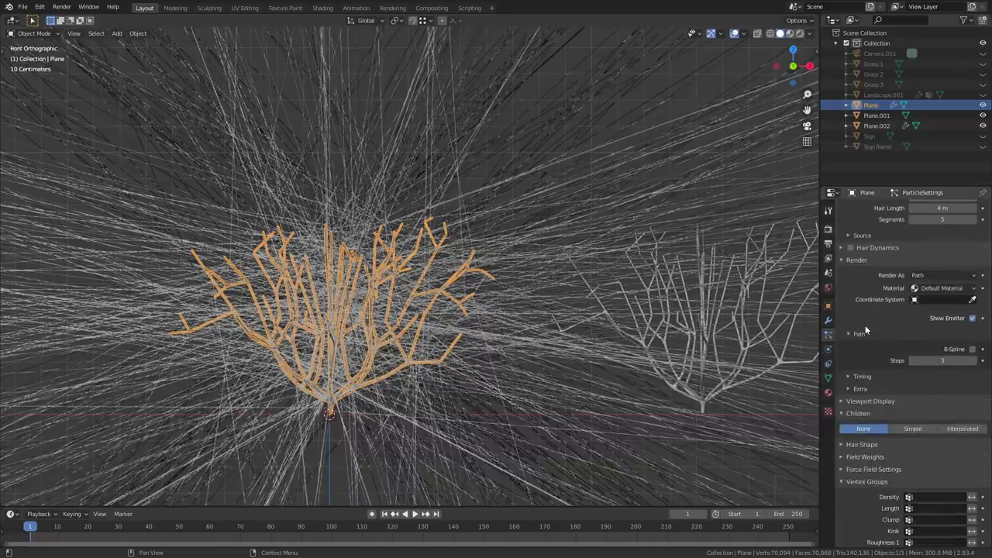
left_click(932, 276)
left_click(930, 312)
- Rename the small leaf plane as Leaf
left_click(329, 165)
double_click(875, 116)
type("Leaf")
key("Return")
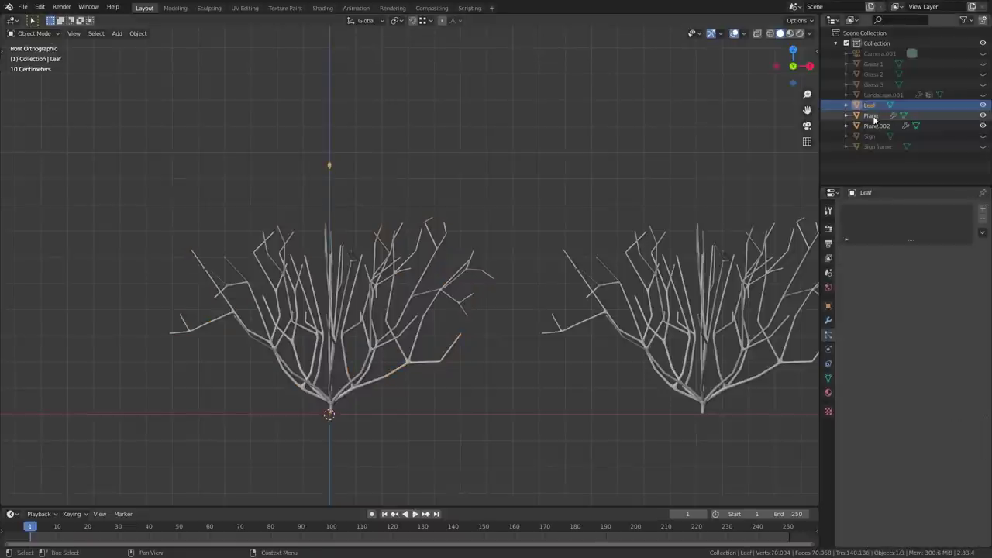
- Assign Leaf as the instance object of the bush's particles, with scale 0.110 and scale randomness 0.328
left_click(872, 115)
left_click(934, 472)
left_click(876, 476)
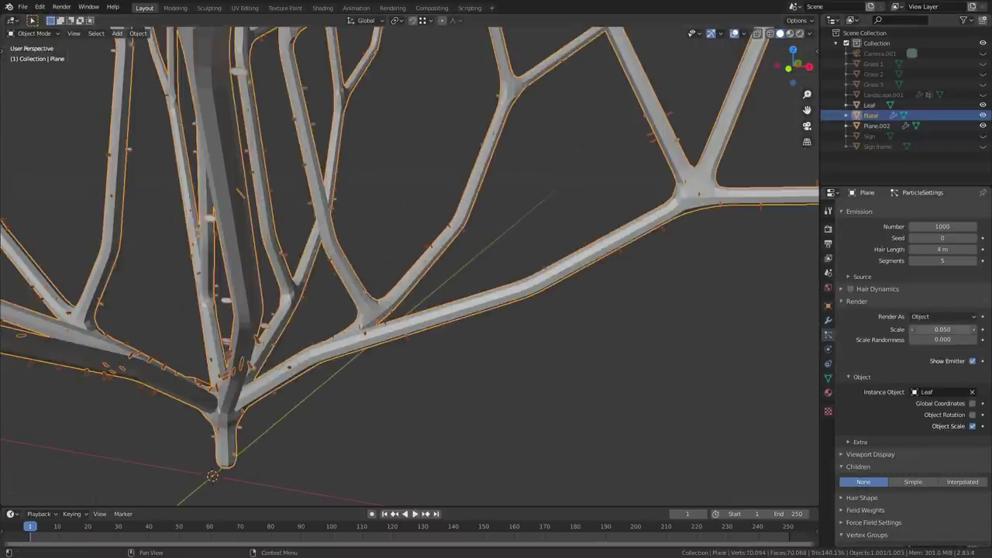
left_click_drag(942, 329, 969, 339)
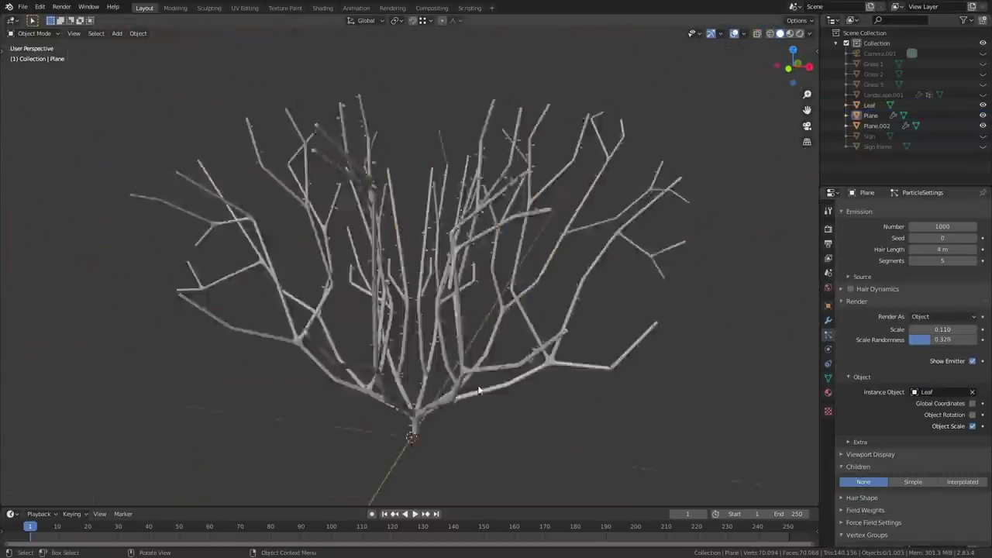
- Set the leaf particles' rotation to Randomize Phase 0.836, Orientation Axis Object Z, Randomize 1.000 and Phase 0.060
mouse_move(926, 432)
left_mouse_down()
mouse_move(942, 432)
mouse_move(950, 459)
left_mouse_up()
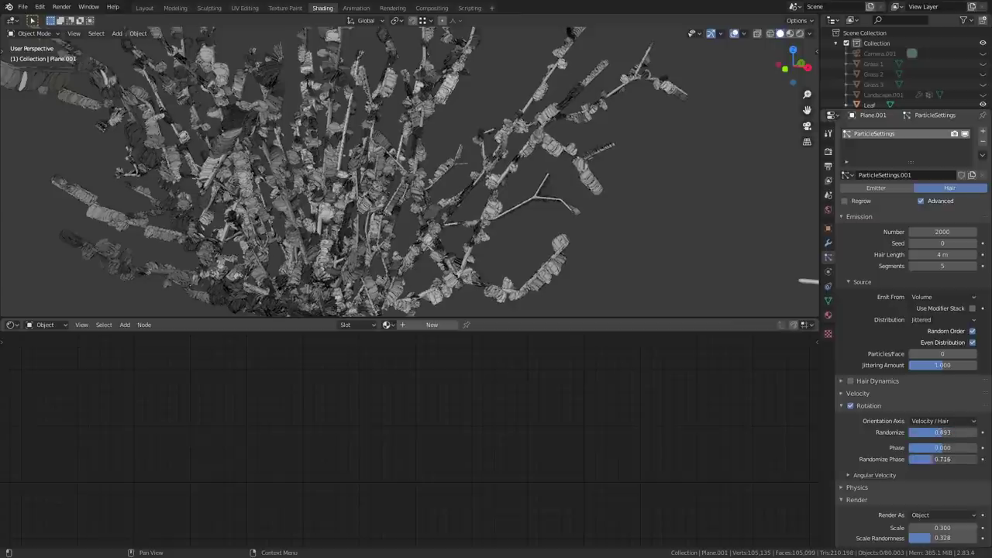
left_click(929, 421)
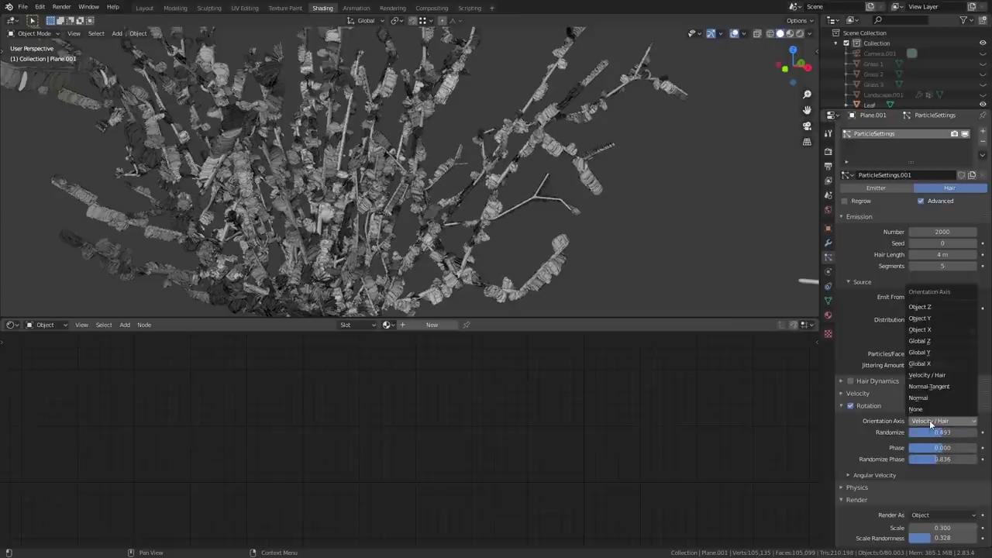
left_click(938, 307)
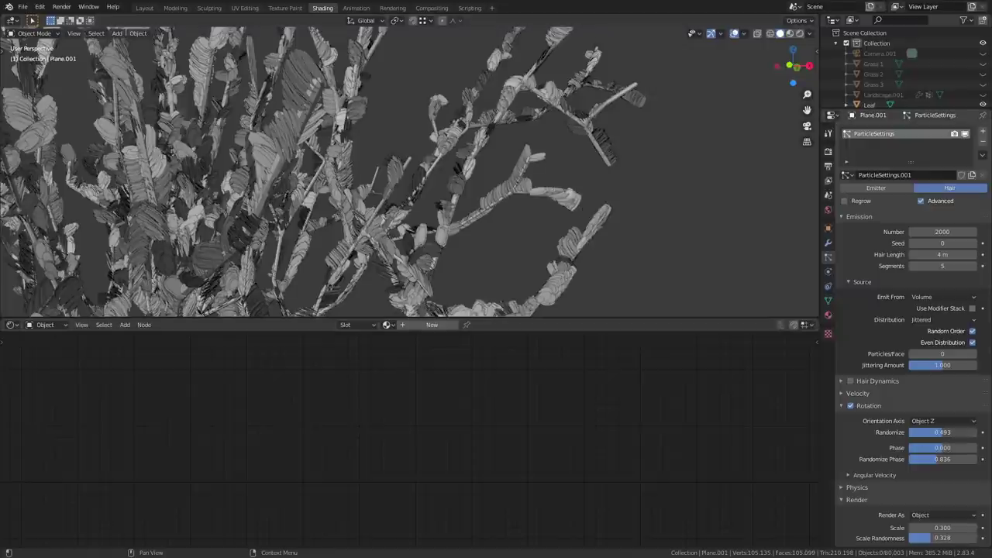
mouse_move(941, 433)
left_mouse_down()
mouse_move(911, 433)
mouse_move(976, 433)
mouse_move(974, 448)
mouse_move(945, 448)
left_mouse_up()
- Try other orientation axes for the leaf particles, including Normal-Tangent and Global X, and readjust the rotation randomness
left_click(955, 420)
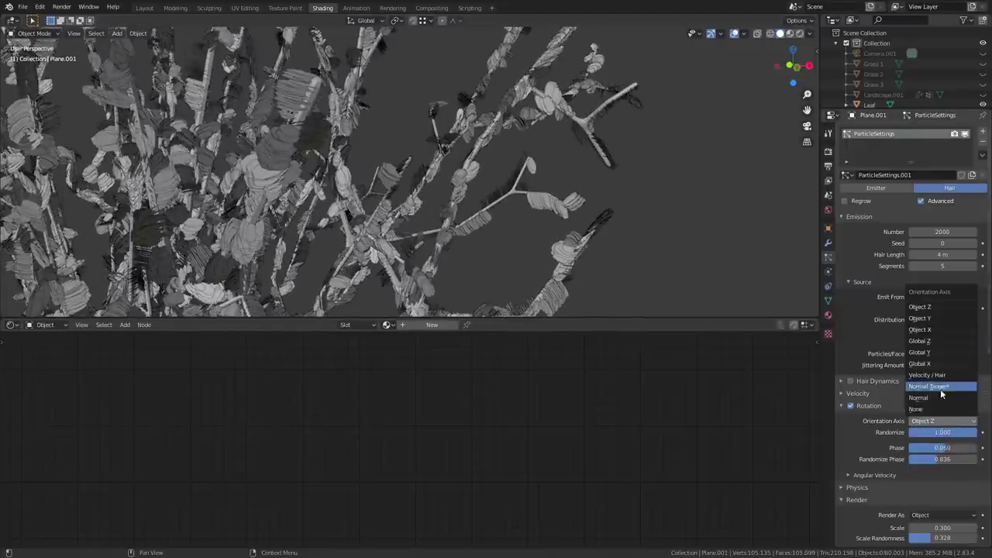
left_click(941, 389)
left_click(943, 387)
left_click(942, 421)
left_click(923, 364)
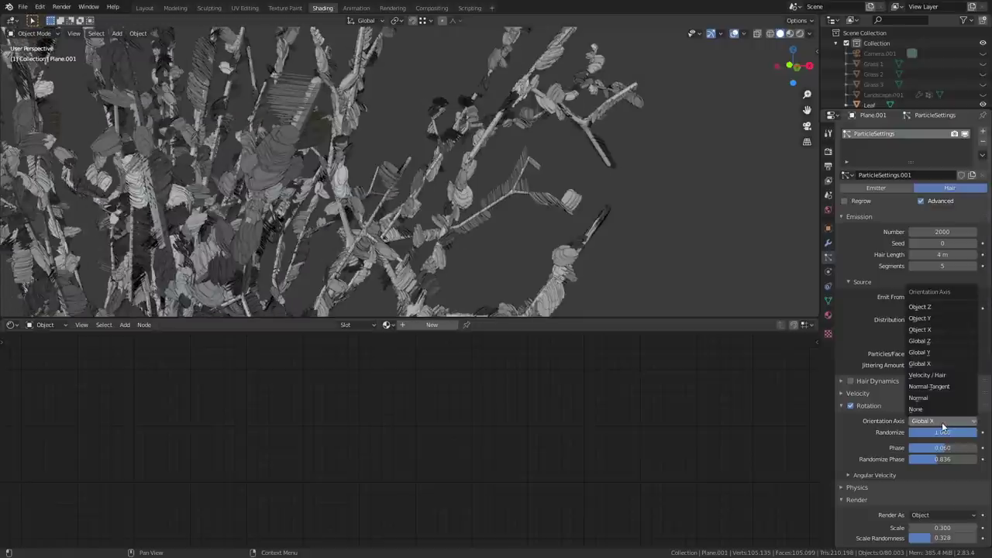
left_click(943, 414)
left_click_drag(943, 433, 915, 448)
middle_click_drag(518, 275, 498, 298)
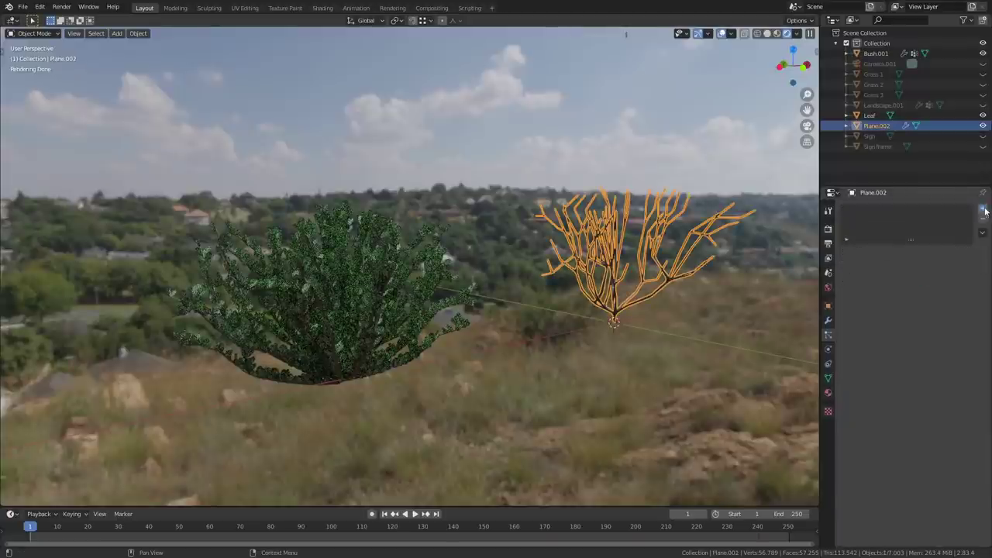
- Add a particle system to Plane.002 and link it to Bush.001's existing ParticleSettings.002
left_click(983, 211)
left_click(848, 253)
left_click(847, 252)
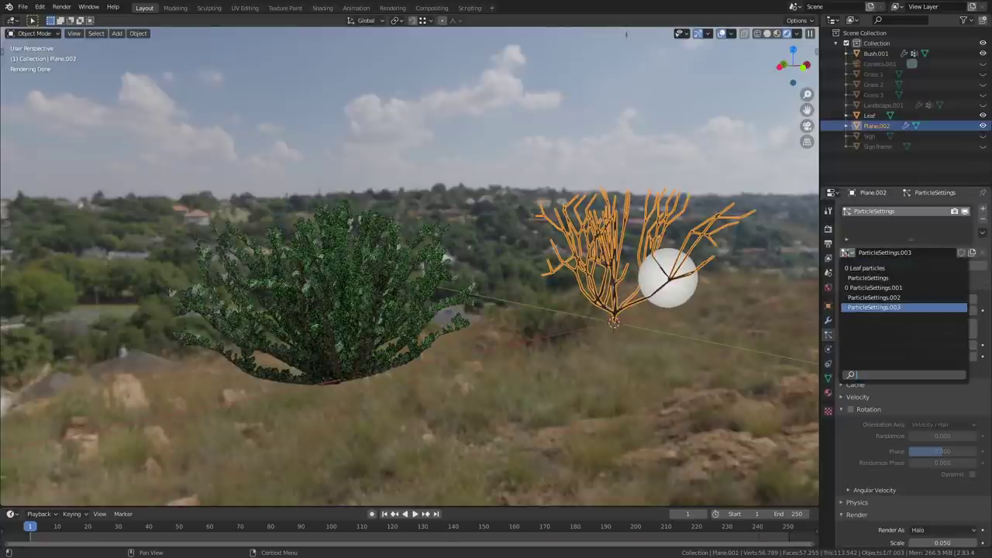
left_click(866, 308)
left_click(622, 309)
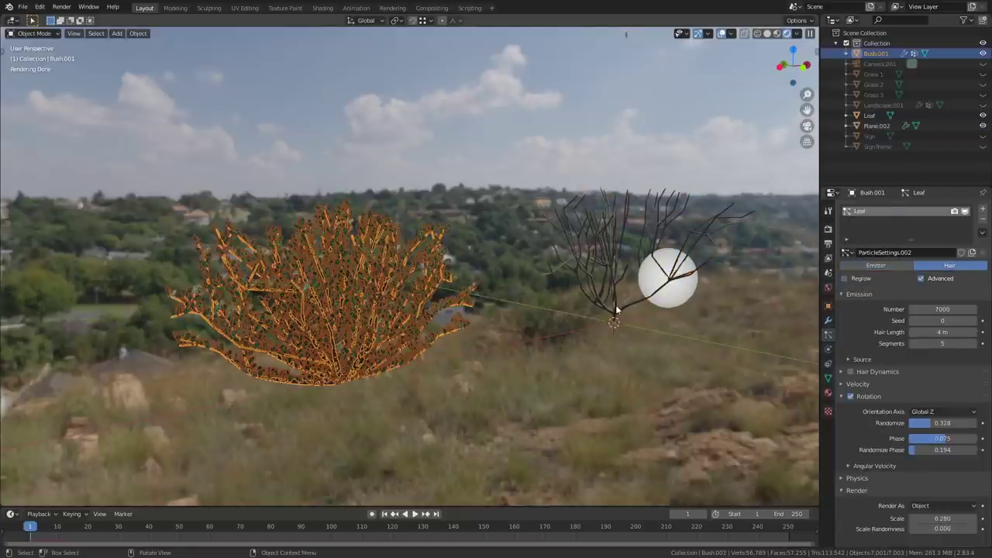
left_click(849, 254)
left_click(868, 298)
left_click(693, 275)
middle_click_drag(692, 275, 627, 278)
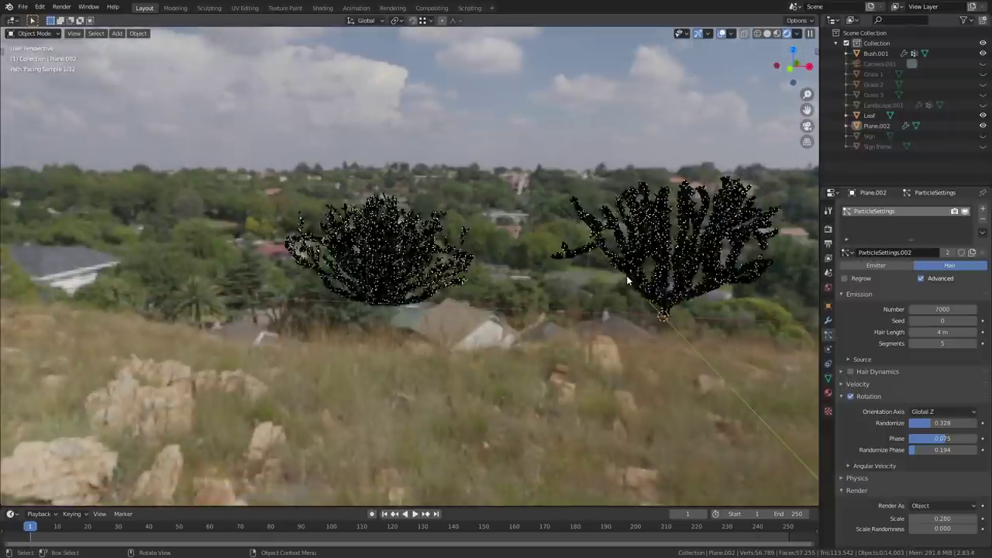
- In Bush.001's mesh, select the base vertices, invert the selection and assign it to the Bush hair vertex group, then leave Edit Mode
left_click(673, 297)
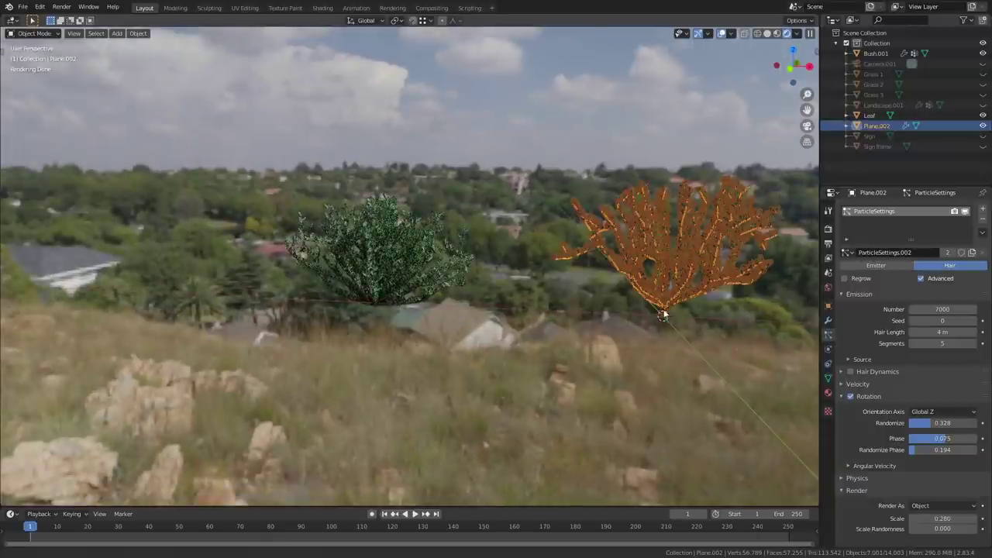
key("KP_Decimal")
key("Tab")
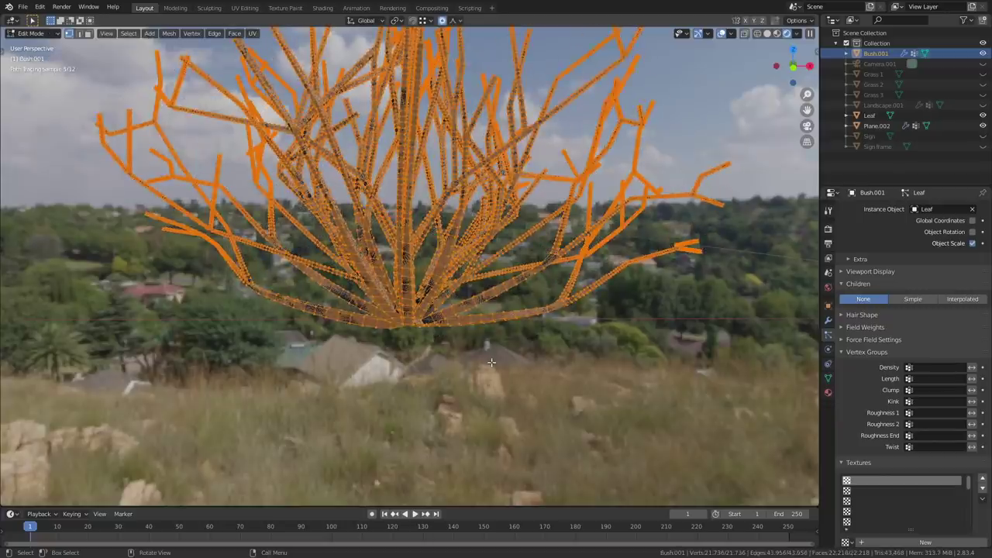
left_click_drag(491, 362, 315, 293)
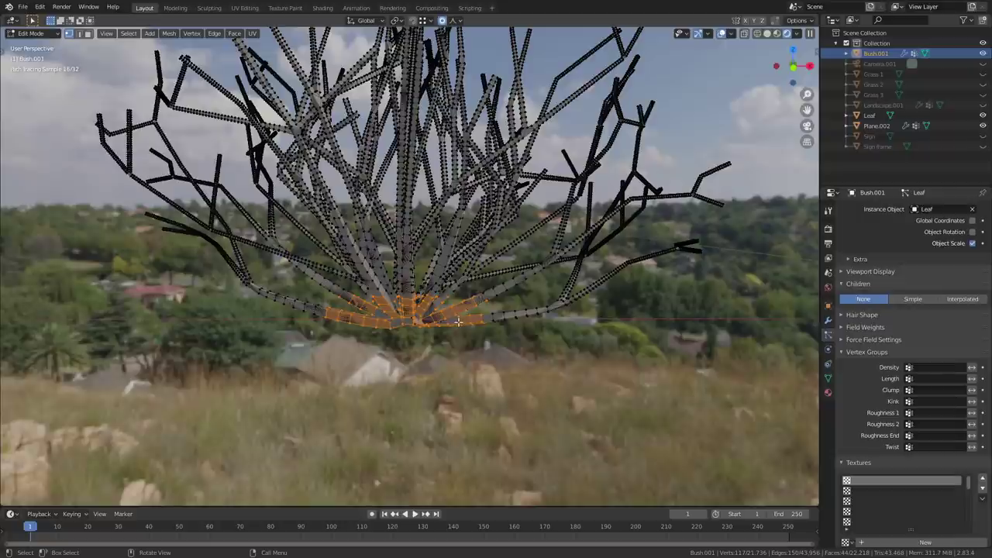
left_click(829, 377)
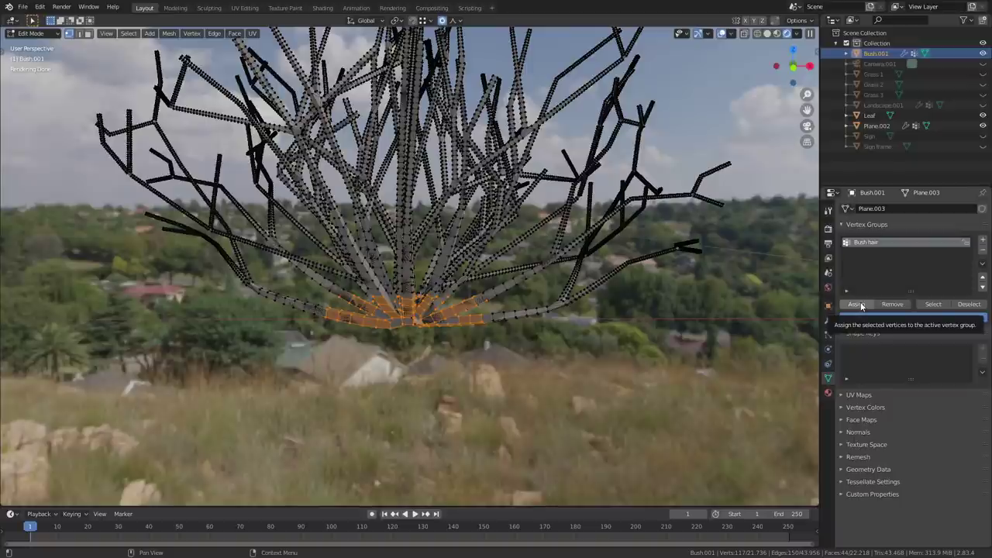
left_click(857, 303)
key("ctrl+i")
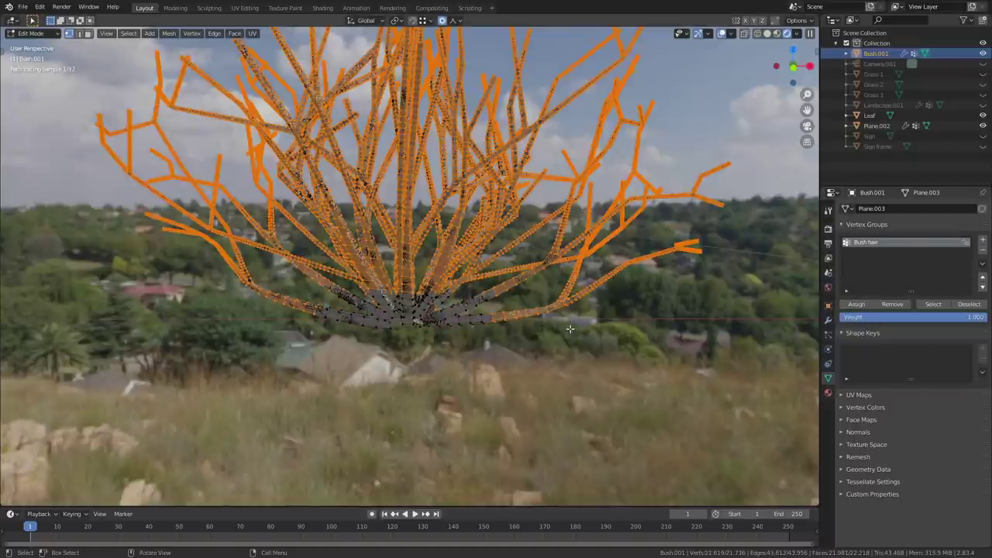
left_click(857, 304)
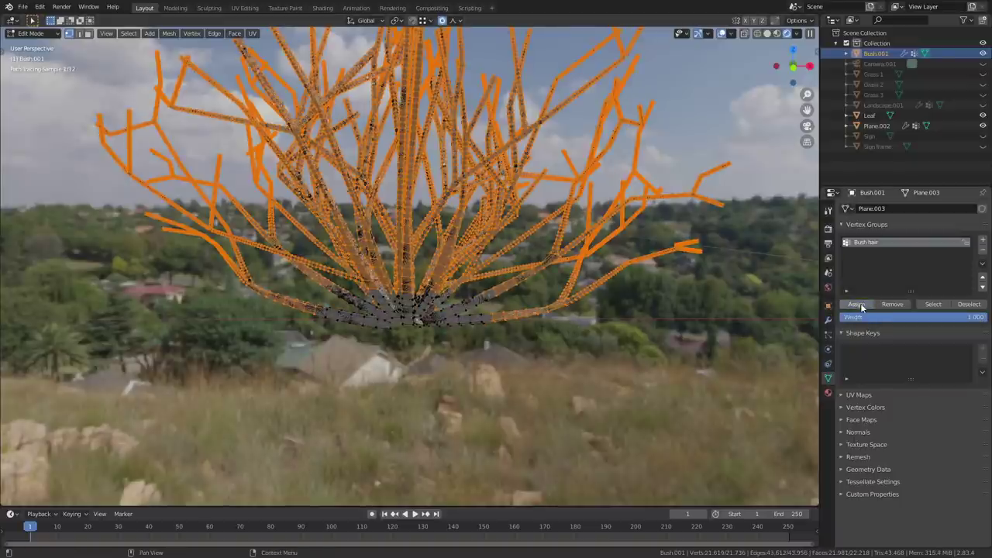
key("Tab")
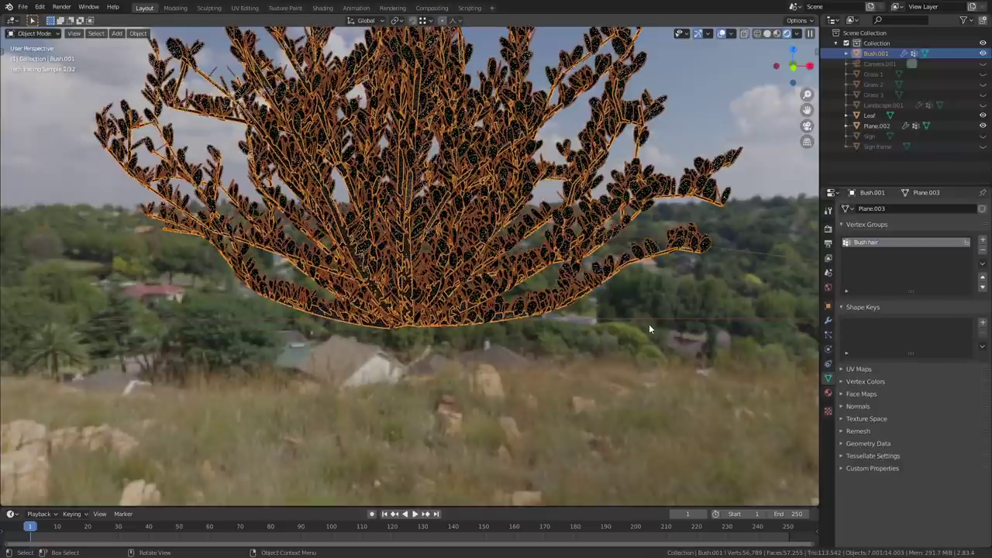
left_click(649, 324)
- Select Bush.001 and open the vertex group settings of its leaf particle system
middle_click_drag(445, 326, 460, 326)
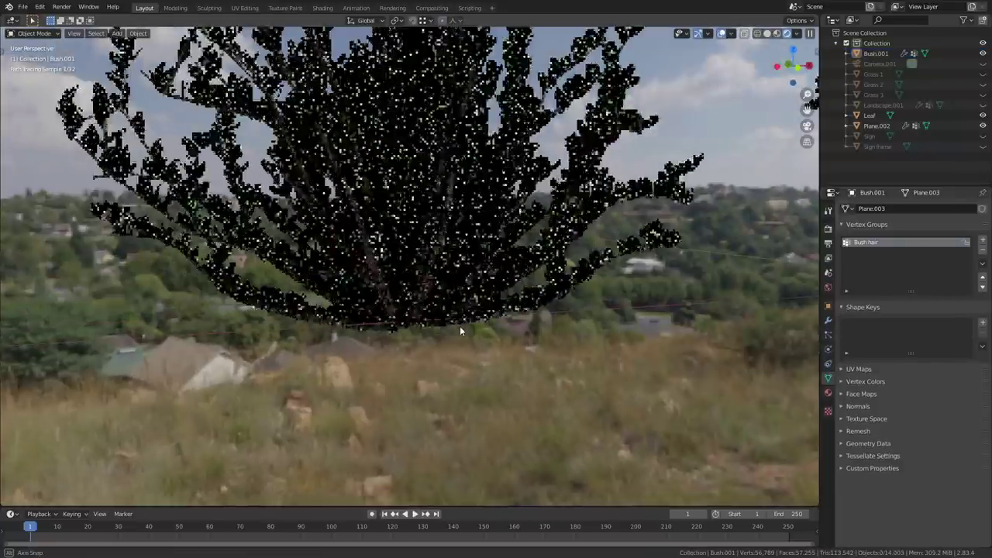
left_click(462, 324)
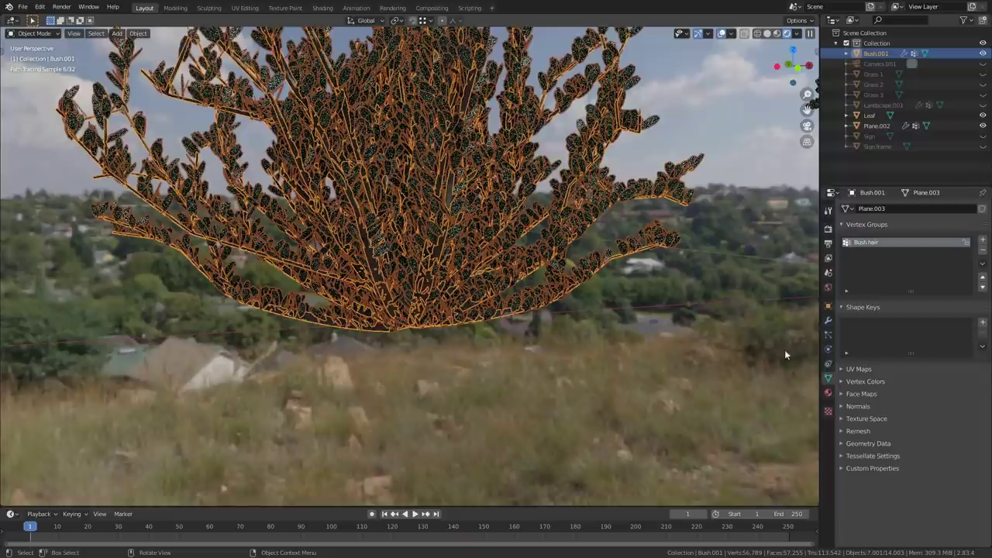
left_click(827, 338)
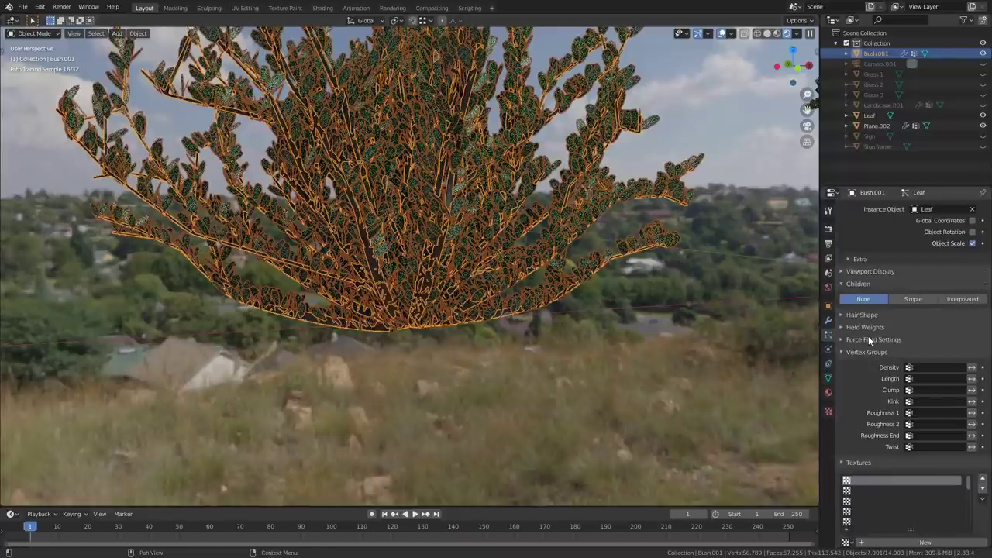
scroll(868, 338, "up", 1)
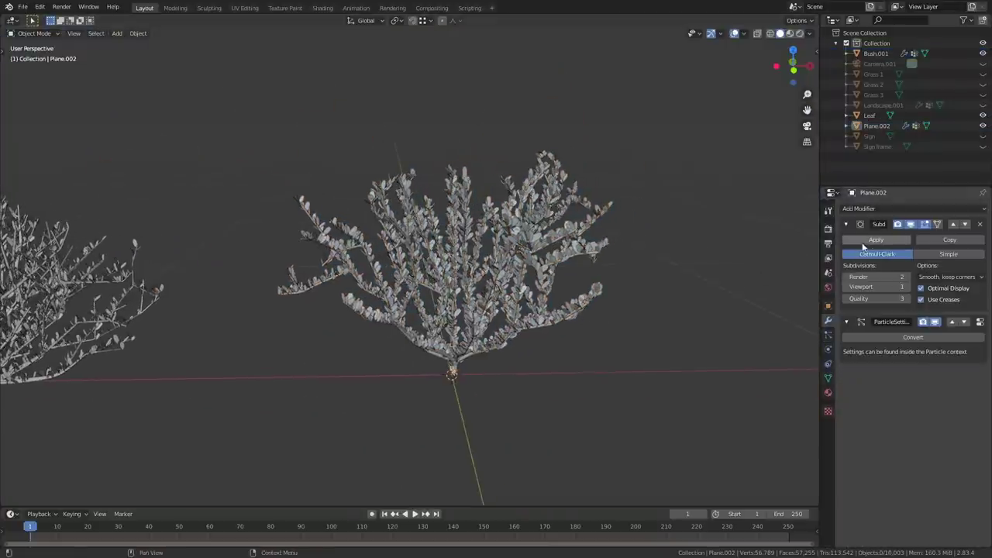
- Apply the Subdivision modifier on Plane.002 and convert its particle leaf instances into real leaf objects
left_click(869, 240)
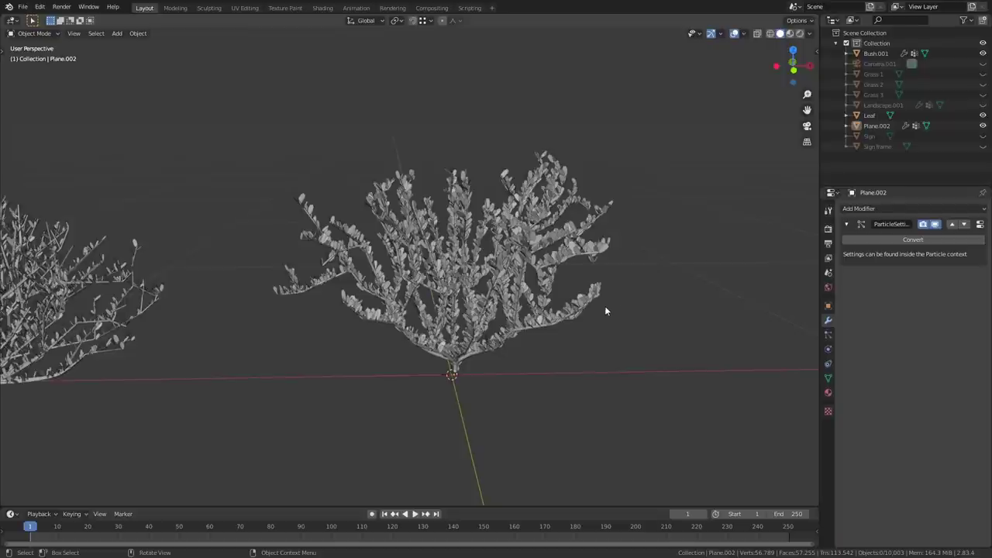
scroll(607, 311, "up", 1)
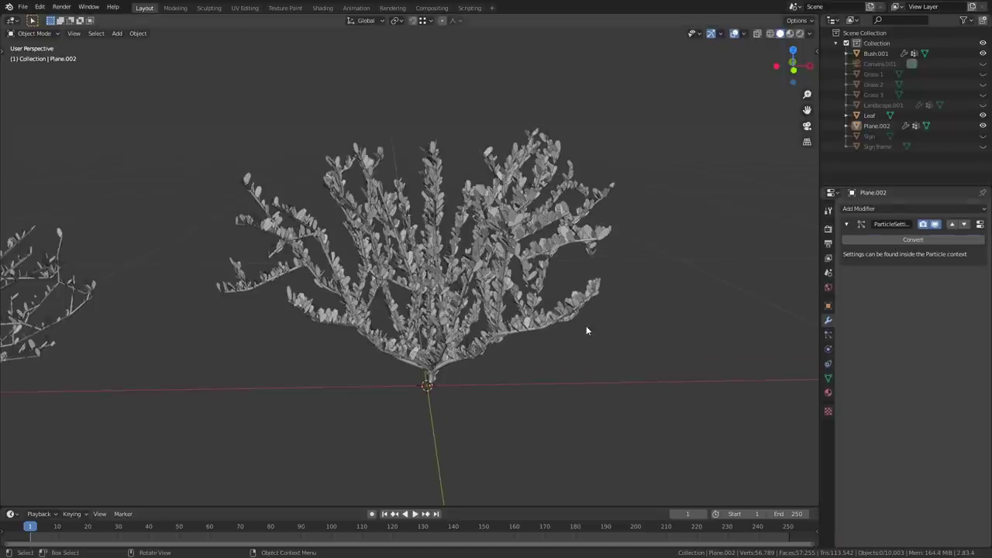
left_click(526, 339)
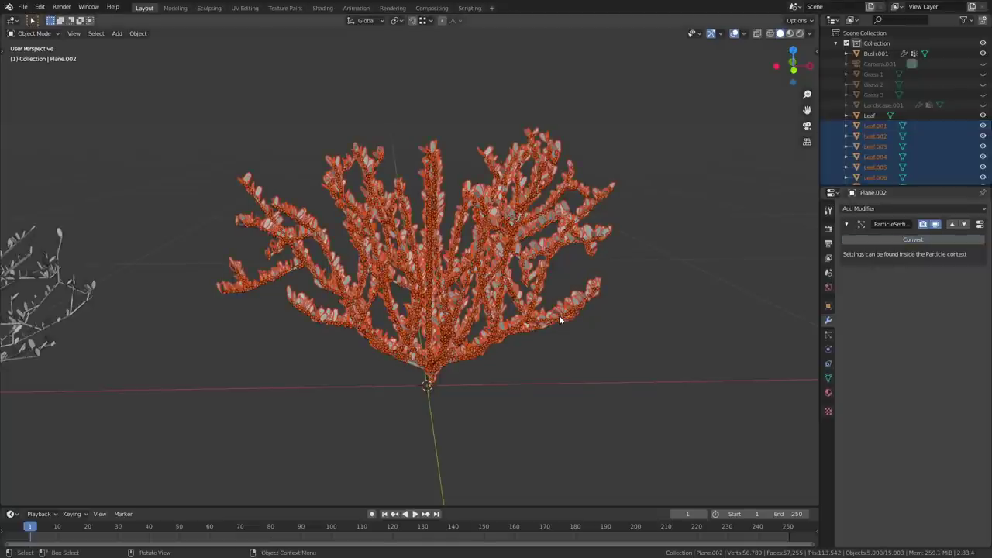
key("g")
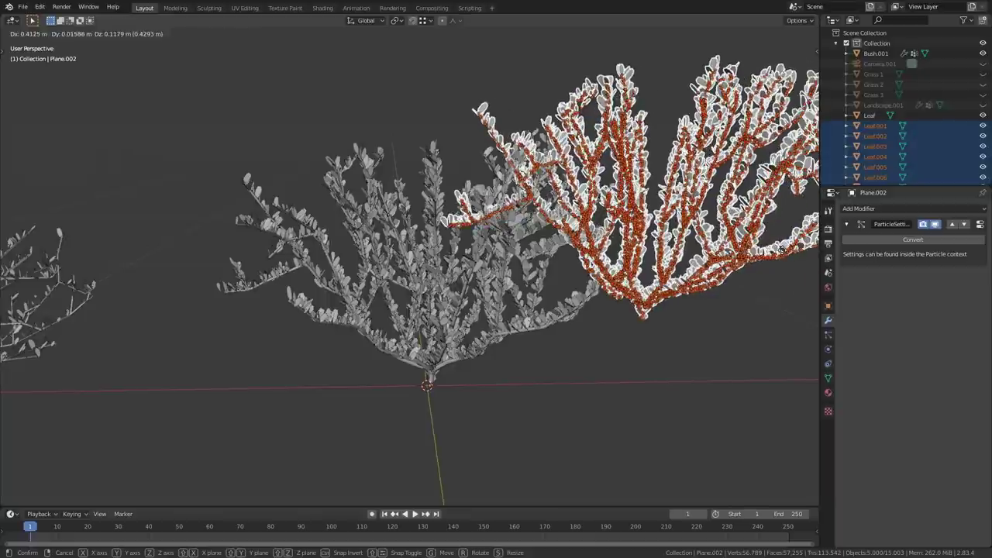
right_click(726, 281)
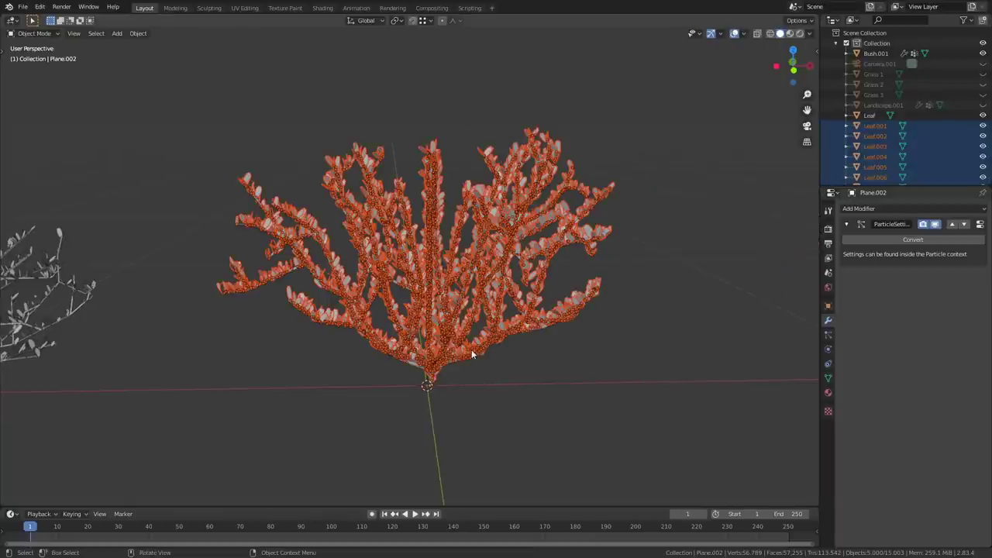
- Select the Plane.002 branches together with the leaves and remove the particle system from Plane.002
left_click(415, 366)
left_click(416, 365)
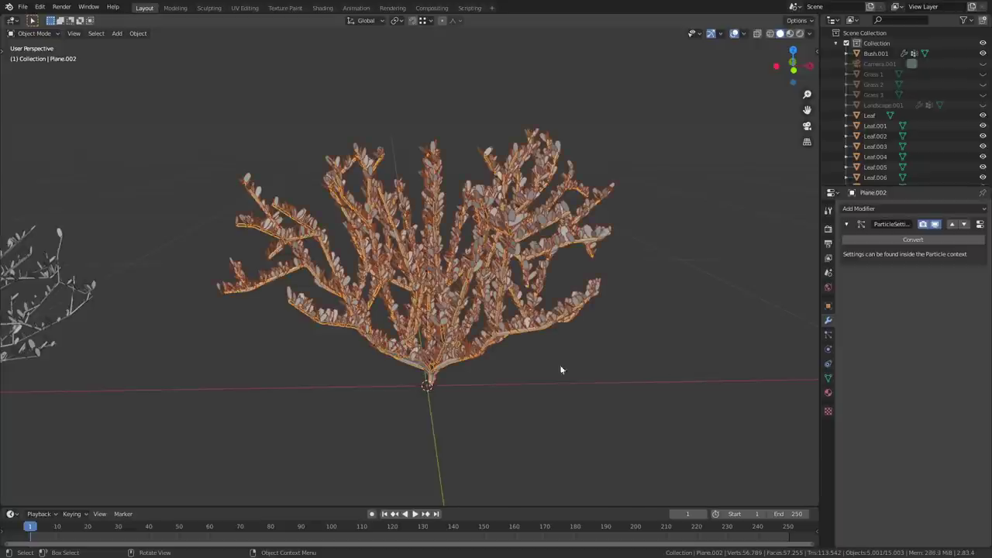
left_click(828, 334)
left_click(921, 278)
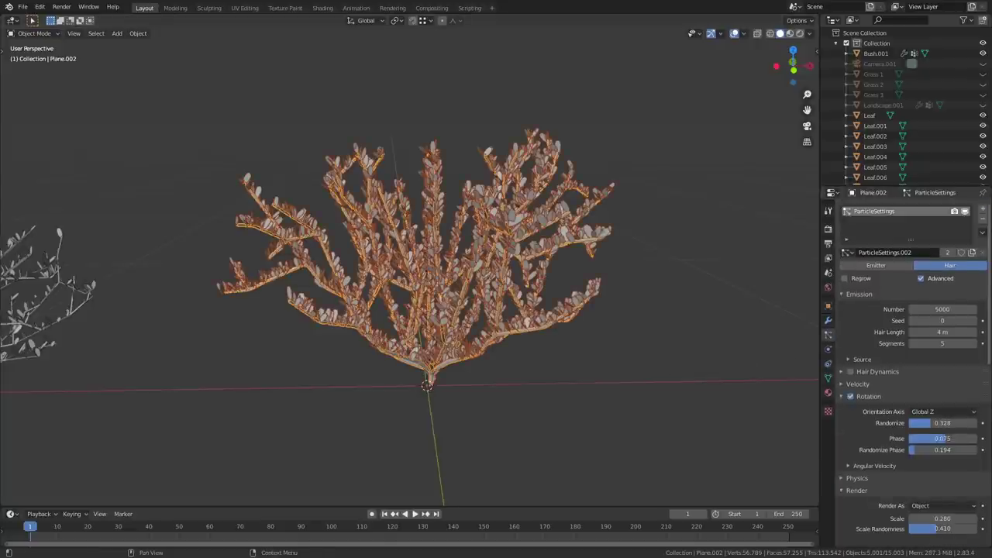
left_click(983, 219)
- Box-select all leaves and branches of Plane.002 in wireframe, join them into one object, and return to rendered shading
mouse_move(493, 365)
middle_mouse_down()
mouse_move(506, 362)
mouse_move(498, 362)
middle_mouse_up()
scroll(497, 362, "down", 2)
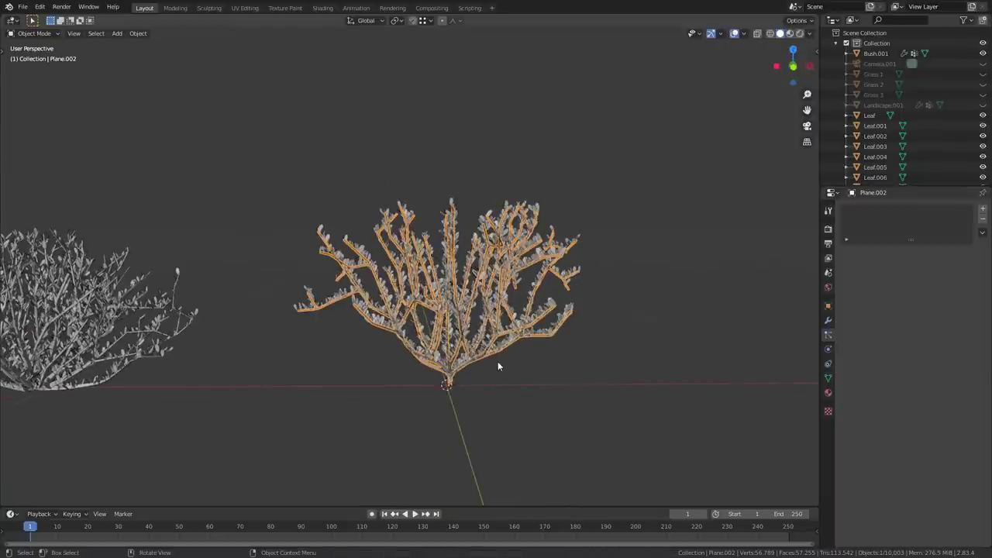
key("z")
left_click(430, 362)
left_click_drag(279, 159, 635, 450)
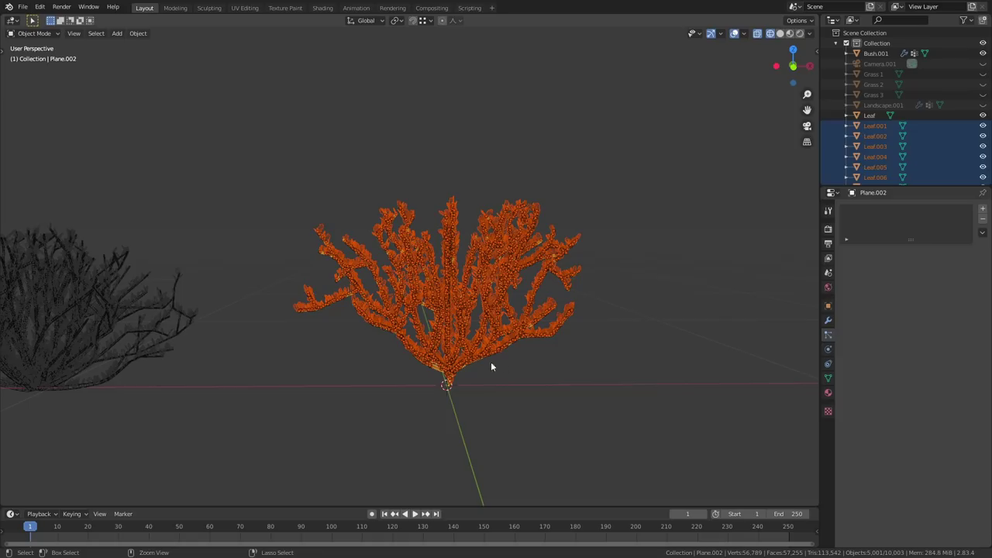
key("ctrl+j")
key("z")
left_click(472, 310)
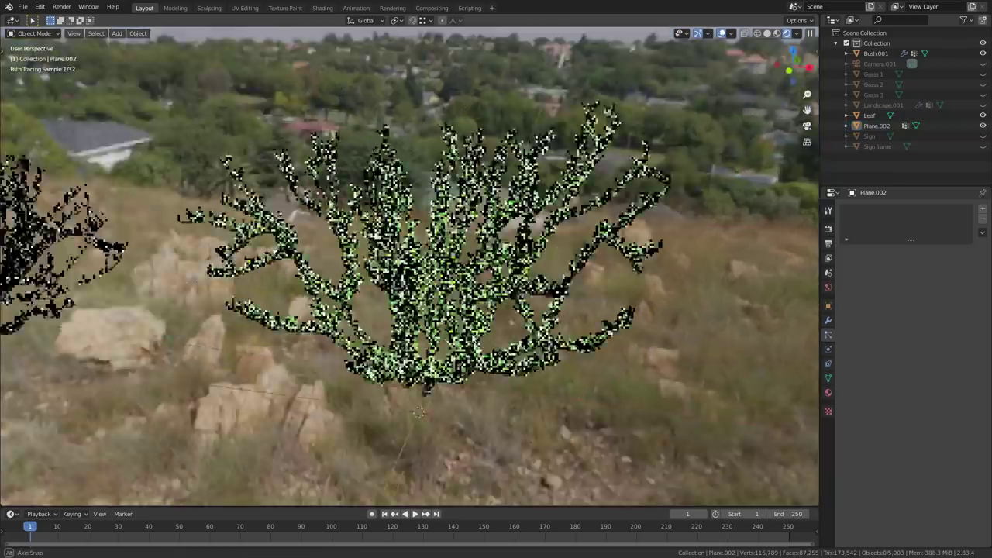
- On the joined bush's Leaf material, set Subsurface to 0.05 and darken the green base color
scroll(462, 331, "up", 2)
mouse_move(472, 354)
middle_mouse_down()
mouse_move(462, 331)
mouse_move(425, 364)
mouse_move(468, 338)
middle_mouse_up()
scroll(425, 365, "down", 2)
scroll(425, 365, "down", 3)
left_click(436, 390)
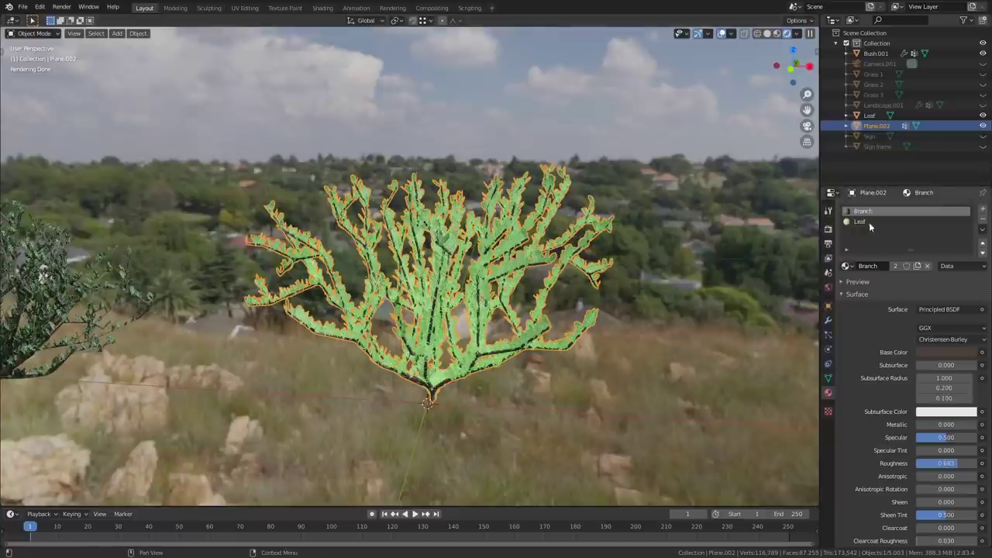
type(".05")
key("Return")
left_click(926, 353)
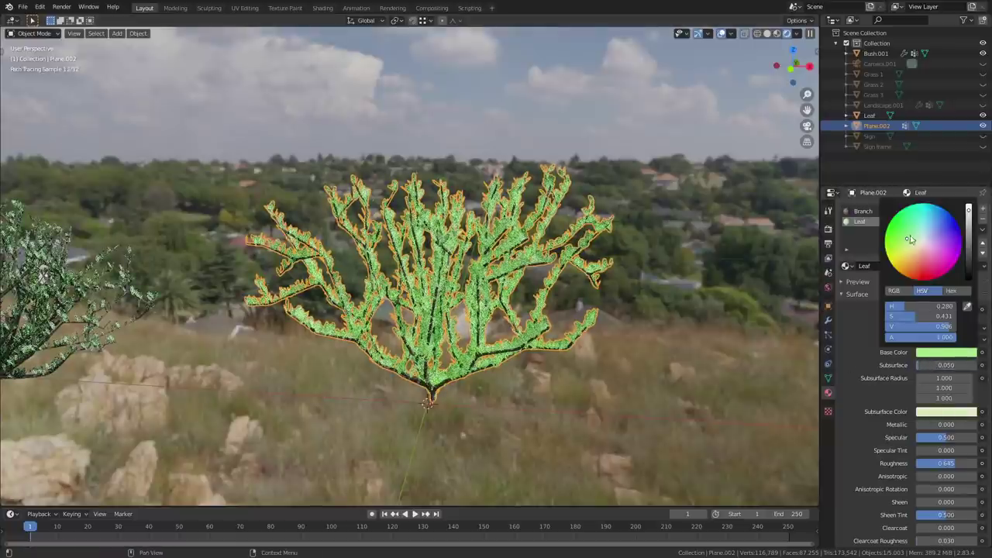
left_click(968, 260)
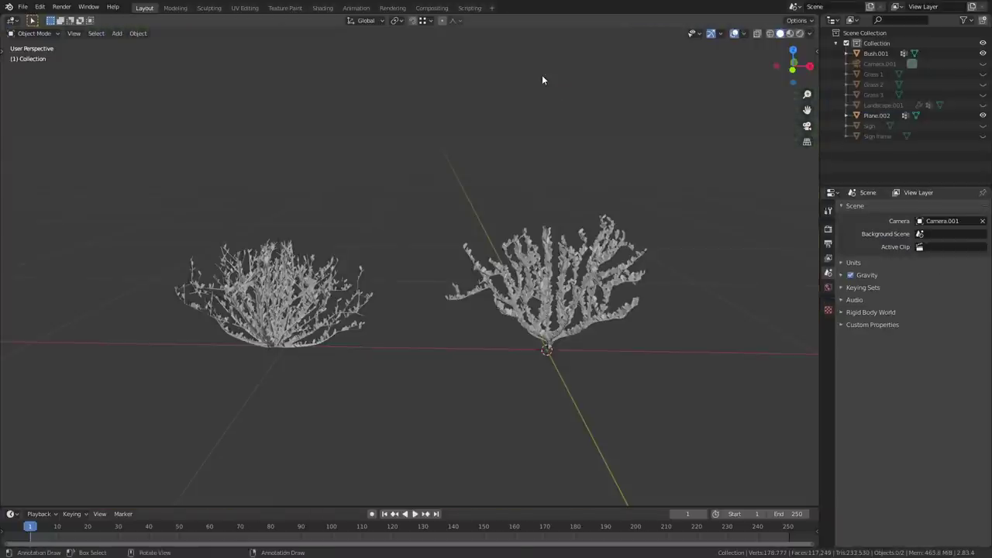
- Delete the leftover leaf object and group both bushes in a new collection
key("Delete")
left_click_drag(663, 397, 152, 211)
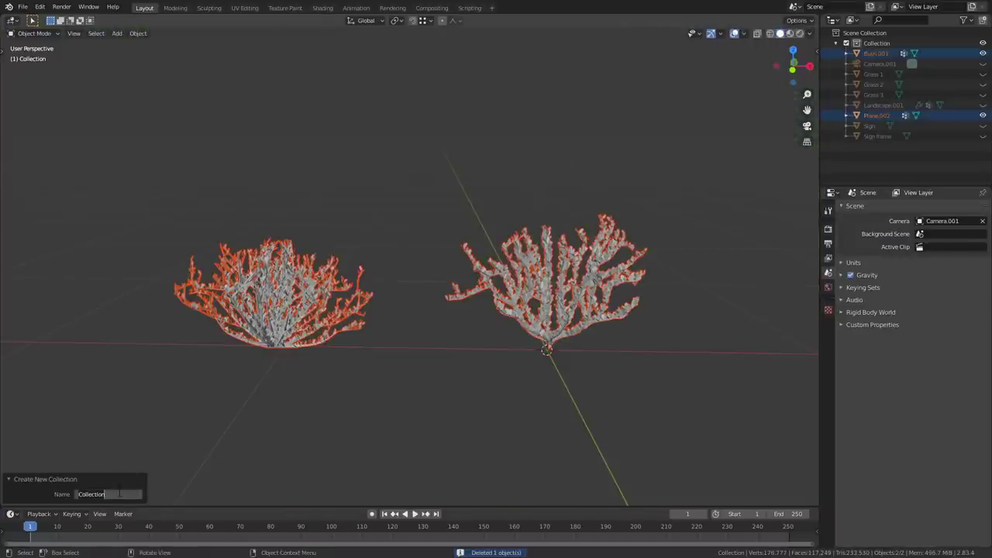
left_click(178, 350)
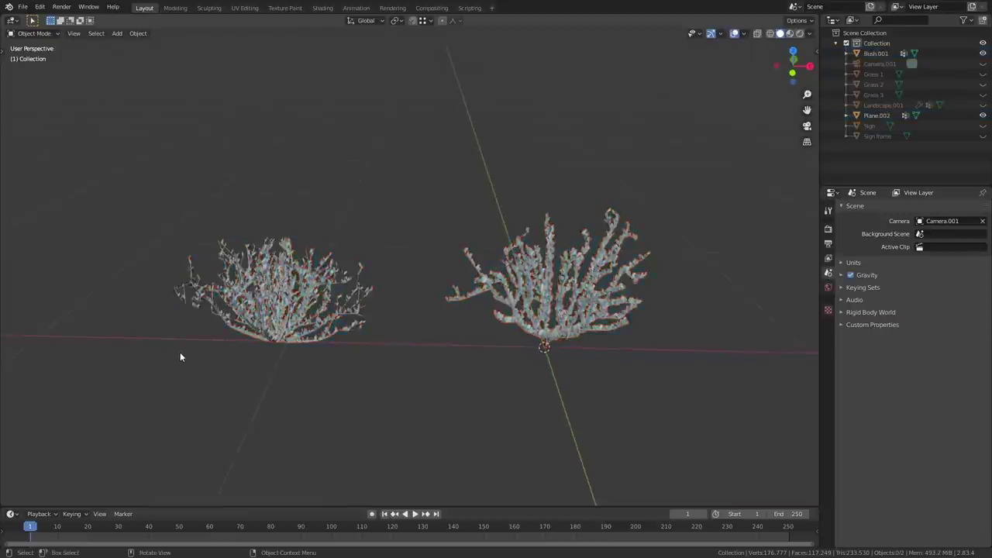
- Reveal all hidden objects and add a second particle system named Bushes to the landscape
scroll(188, 349, "down", 6)
key("alt+h")
middle_click_drag(198, 347, 229, 301)
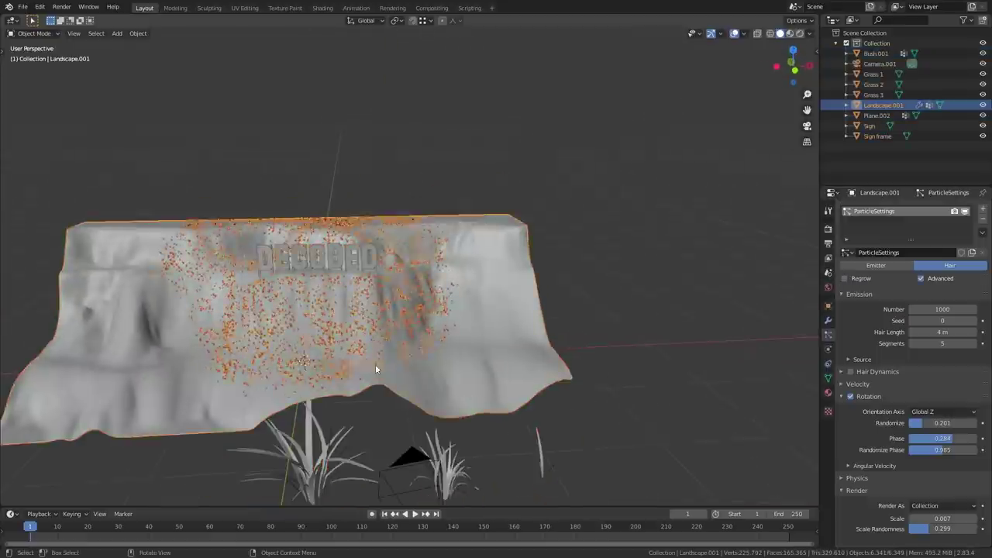
scroll(375, 364, "up", 3)
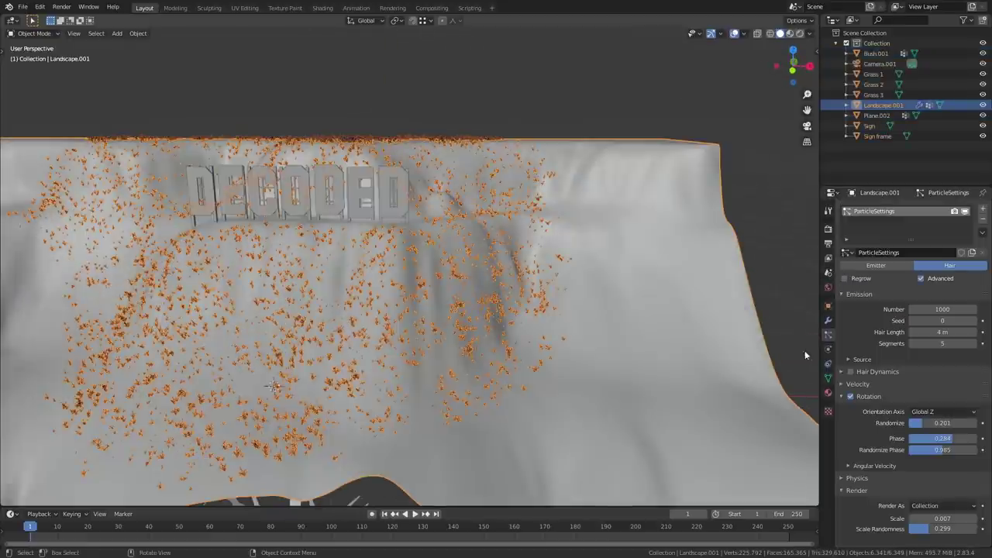
left_click(983, 211)
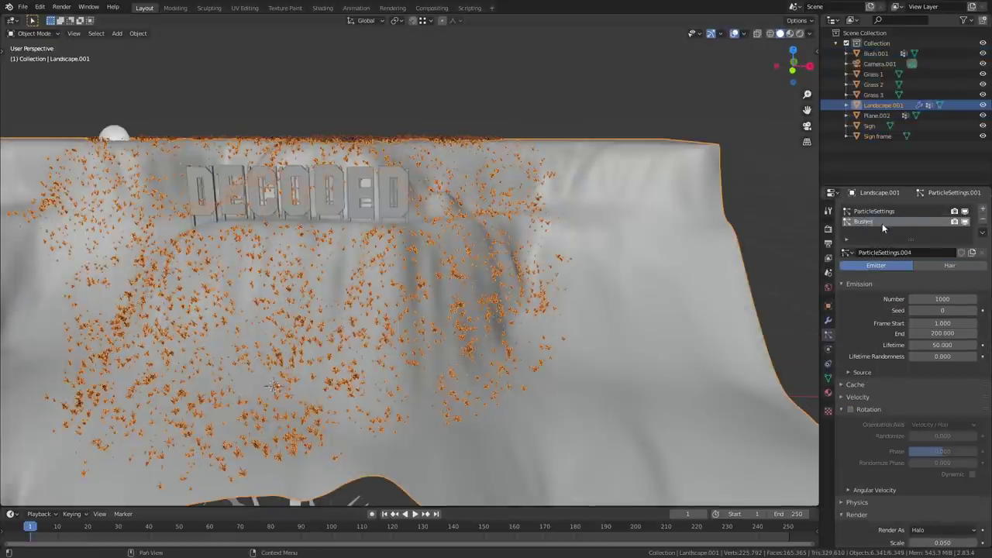
- Make the Bushes particles Hair with a number of 60 and limit their density to the Grass paint vertex group
left_click(935, 267)
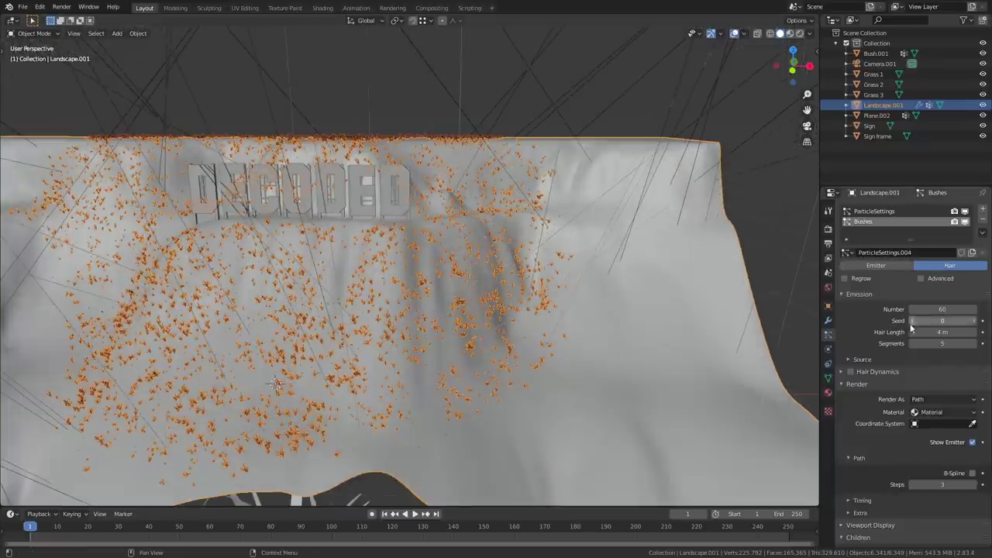
scroll(886, 330, "down", 8)
scroll(856, 362, "up", 5)
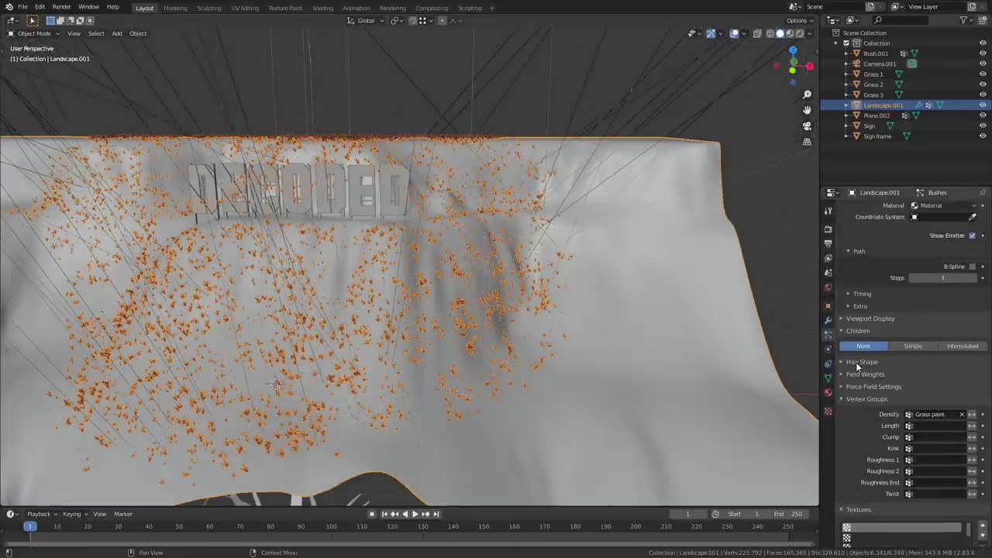
- Render the particles as the Bushes collection and check the scattered bushes in rendered shading
left_click(934, 338)
left_click(917, 383)
left_click(942, 412)
left_click(923, 438)
mouse_move(416, 355)
middle_mouse_down()
mouse_move(414, 376)
mouse_move(523, 367)
mouse_move(495, 358)
middle_mouse_up()
key("z")
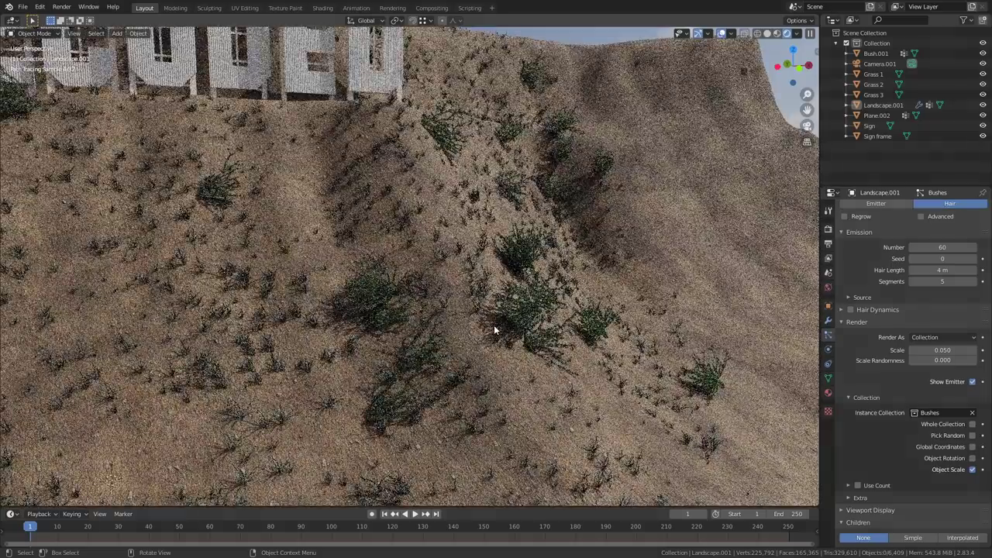
key("z")
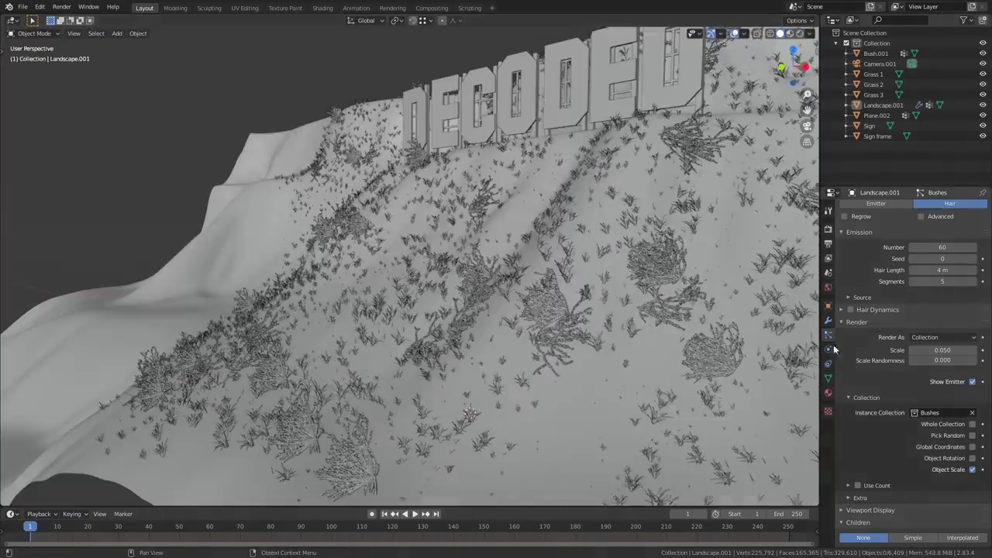
- Enable advanced rotation for the bushes on the Global Z axis with Randomize 0.224, Phase 0.119 and Randomize Phase 0.478
scroll(891, 271, "up", 1)
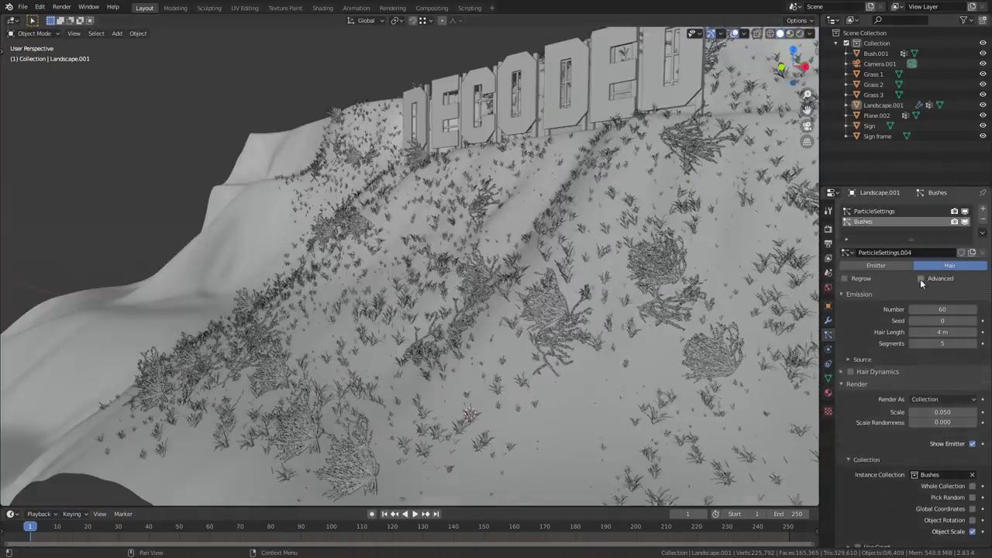
left_click(921, 237)
left_click(851, 356)
left_click(936, 370)
left_click(931, 450)
middle_click_drag(622, 369, 701, 370)
left_click_drag(937, 384, 965, 410)
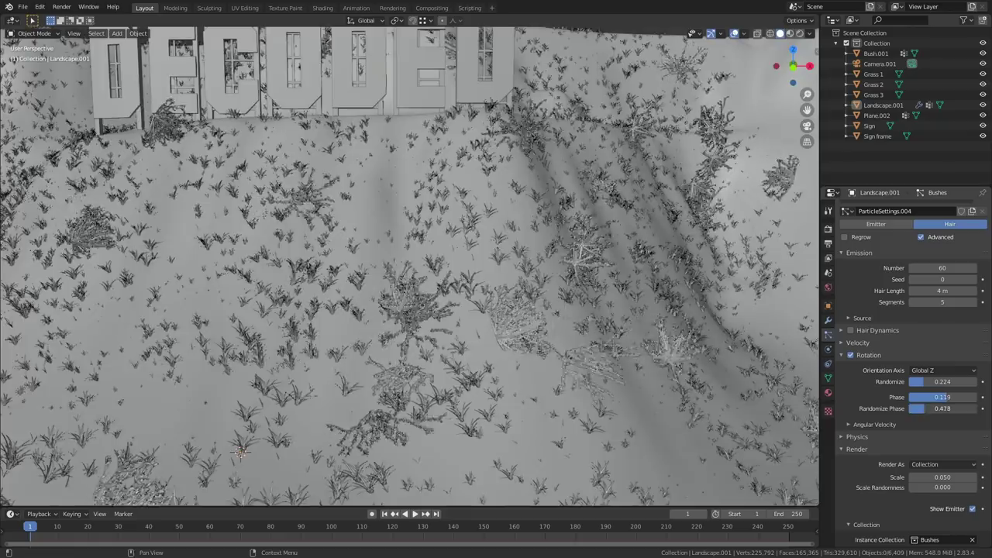
- Set the bush particles' orientation axis to Normal with Randomize 0.896, Phase -0.985 and Randomize Phase 0.373
middle_click_drag(505, 386, 440, 401)
key("KP_0")
left_click(941, 370)
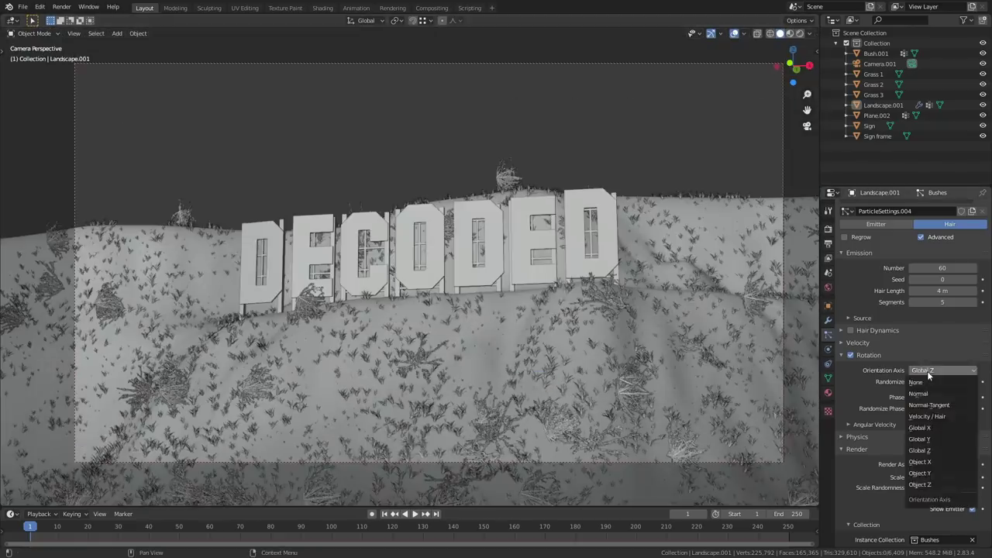
left_click(942, 486)
left_click_drag(940, 383, 961, 398)
middle_click_drag(504, 310, 472, 339)
scroll(471, 338, "down", 8)
left_click(942, 370)
left_click(939, 394)
- Rotate the whole Plane.002 bush mesh 90 degrees in front view edit mode and move its base onto the origin
middle_click_drag(535, 334, 569, 357)
left_click(554, 354)
key("a")
key("a")
left_click(554, 351)
key("Tab")
key("a")
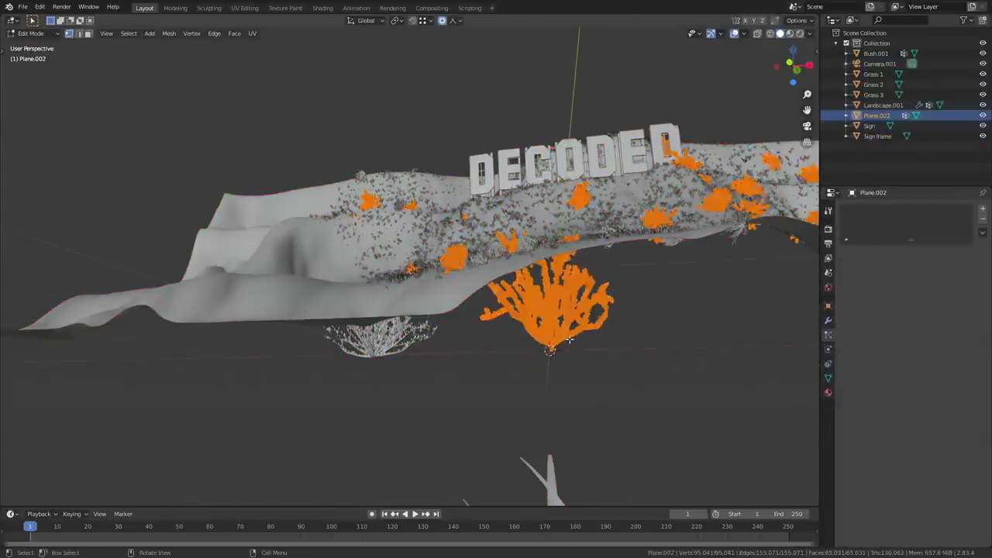
key("KP_1")
type("rr90")
key("Return")
key("g")
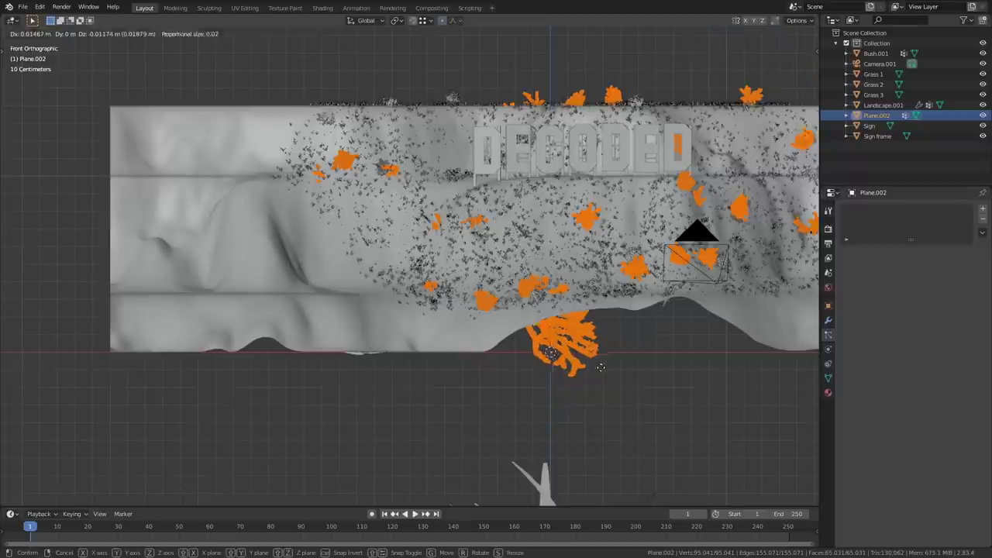
left_click(610, 388)
key("Tab")
- Open the Bush.001 mesh for editing in a front wireframe view
middle_click_drag(445, 387, 411, 353)
left_click(377, 313)
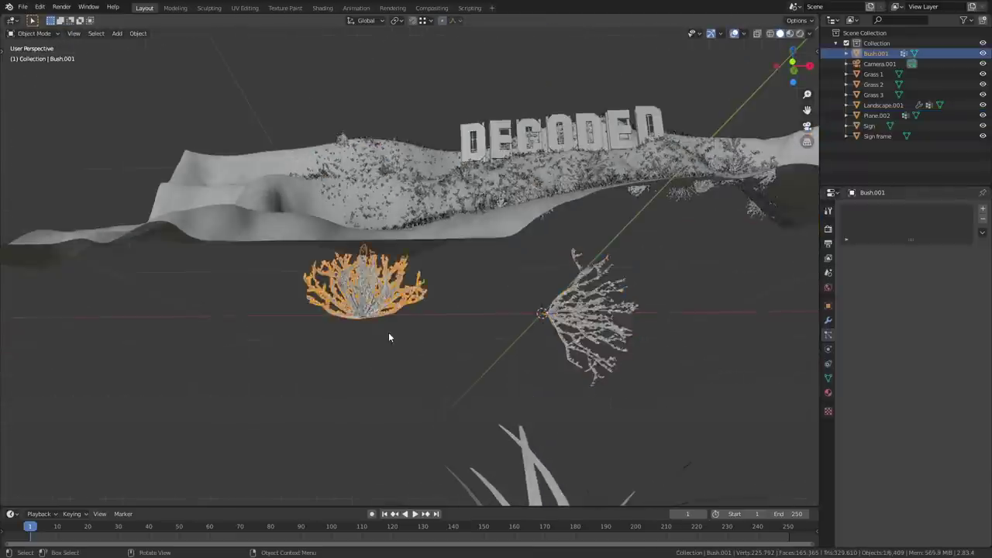
key("KP_1")
key("shift+z")
key("Tab")
type("r90")
key("Return")
scroll(370, 321, "up", 6)
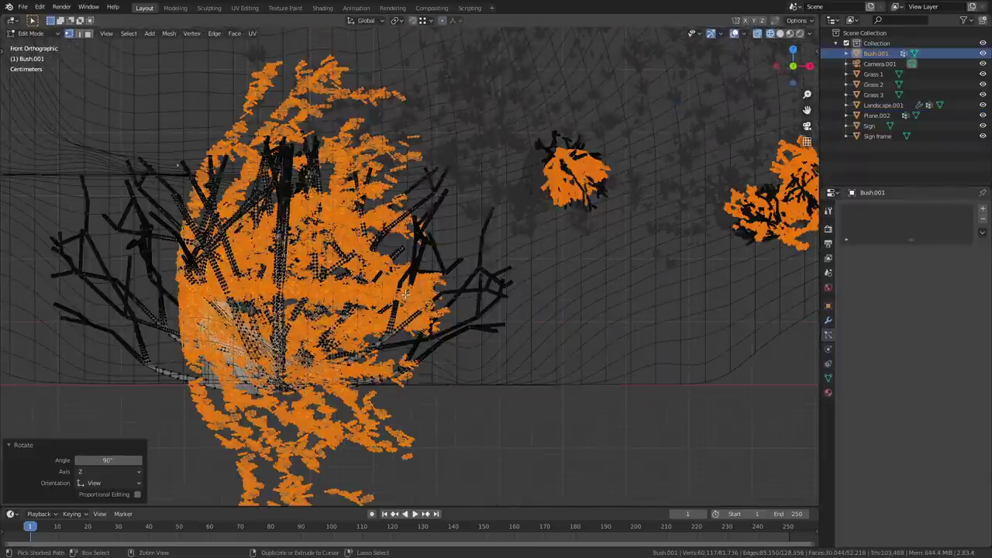
key("ctrl+z")
scroll(459, 375, "down", 4)
key("z")
left_click_drag(141, 151, 365, 287)
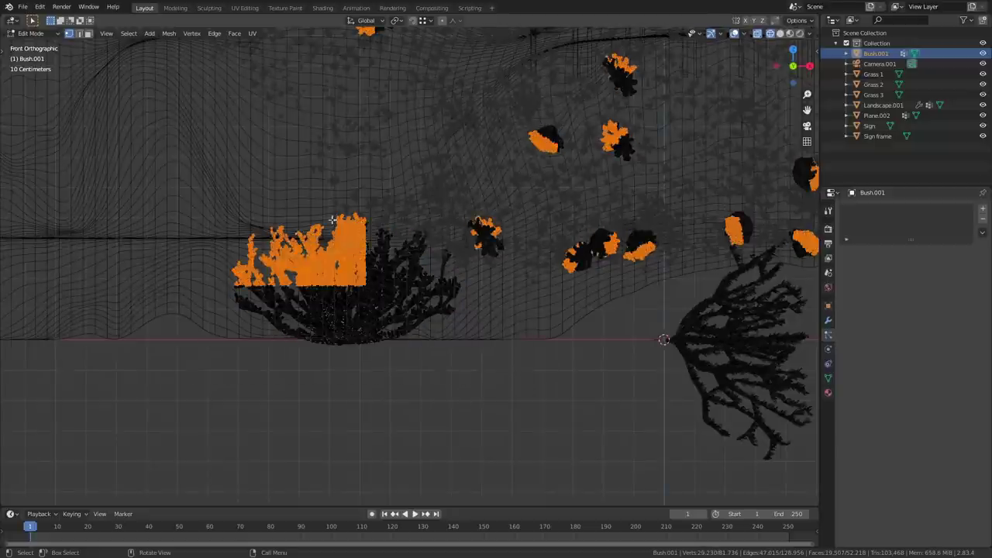
- Select the entire Bush.001 mesh, rotate it 90 degrees and move its base to the object's origin, then leave edit mode
key("a")
scroll(363, 287, "down", 2)
middle_click_drag(363, 288, 412, 283, "shift")
type("r90")
key("Return")
key("g")
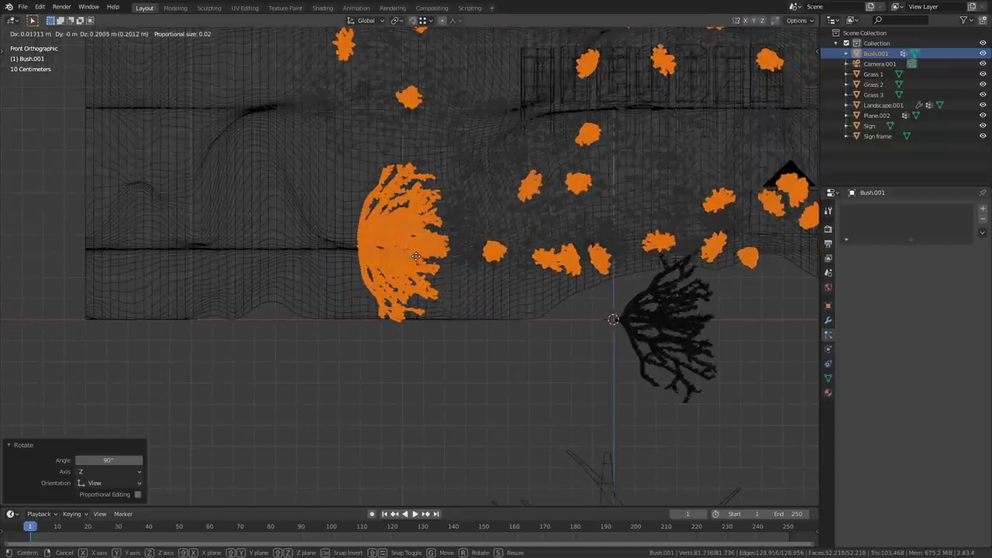
left_click(416, 241)
middle_click_drag(524, 293, 361, 308, "shift")
key("z")
left_click(436, 312)
key("Tab")
- Move both source bushes down along Z below the landscape, then select the landscape to check the scattered bushes
middle_click_drag(437, 312, 473, 269)
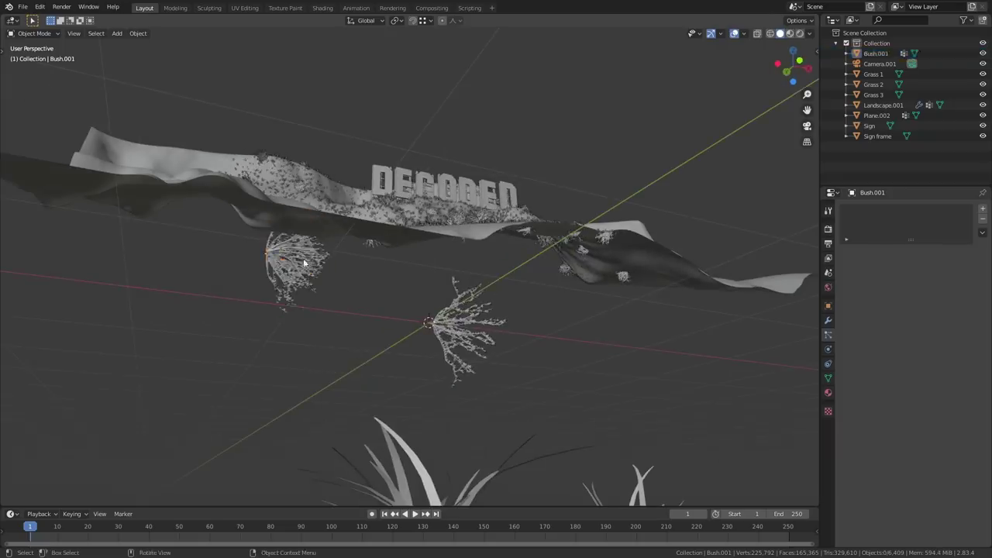
left_click(303, 264)
left_click(466, 322, "shift")
key("g")
key("z")
left_click(473, 373)
middle_click_drag(472, 232, 487, 353)
left_click(488, 383)
key("alt+a")
scroll(487, 353, "up", 1)
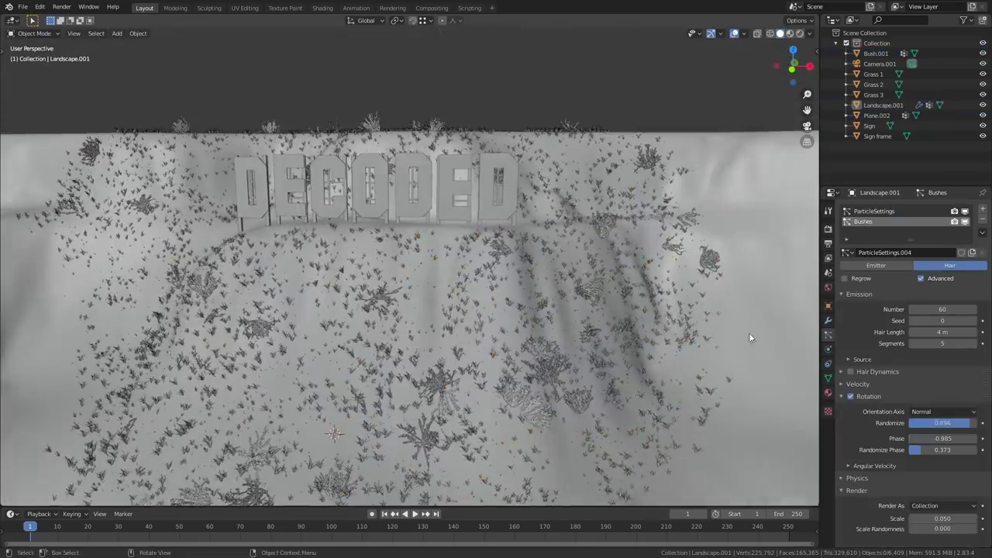
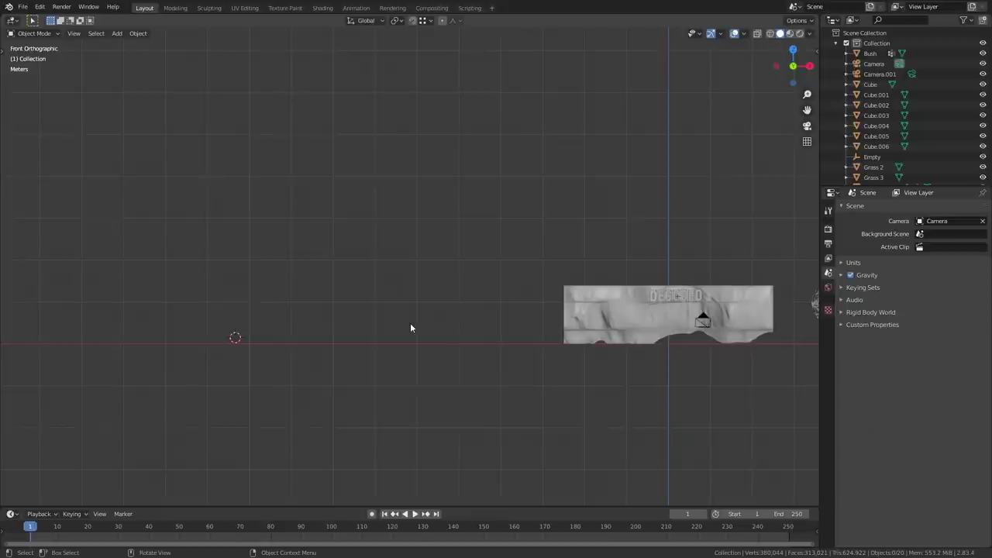
- Add a cylinder at the 3D cursor away from the landscape and scale it down to a small size
key("shift+a")
mouse_move(292, 326)
left_click(361, 147)
key("s")
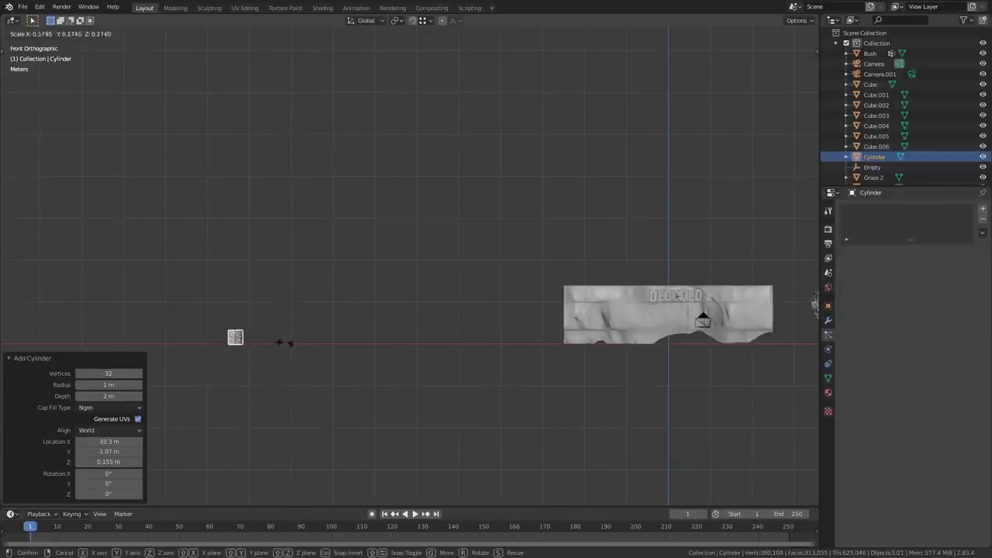
left_click(255, 340)
scroll(229, 341, "up", 2)
scroll(228, 342, "up", 4)
key("s")
left_click(432, 336)
- Stretch the cylinder along Z by about 10 times and again by about 2.3 times to form a tall pole
key("s")
key("z")
left_click(535, 199)
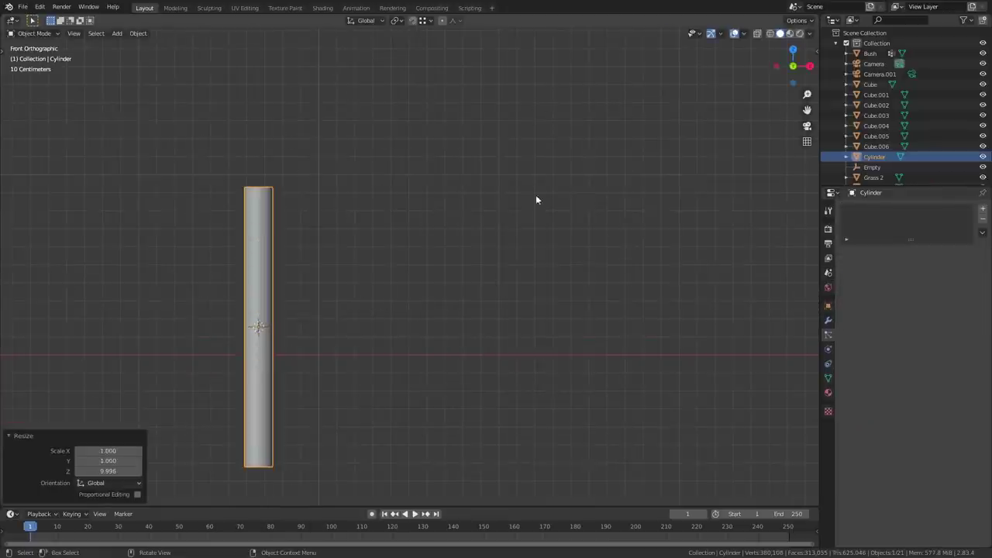
key("s")
key("z")
left_click(486, 462)
scroll(472, 421, "down", 4)
middle_click_drag(458, 411, 323, 339, "shift")
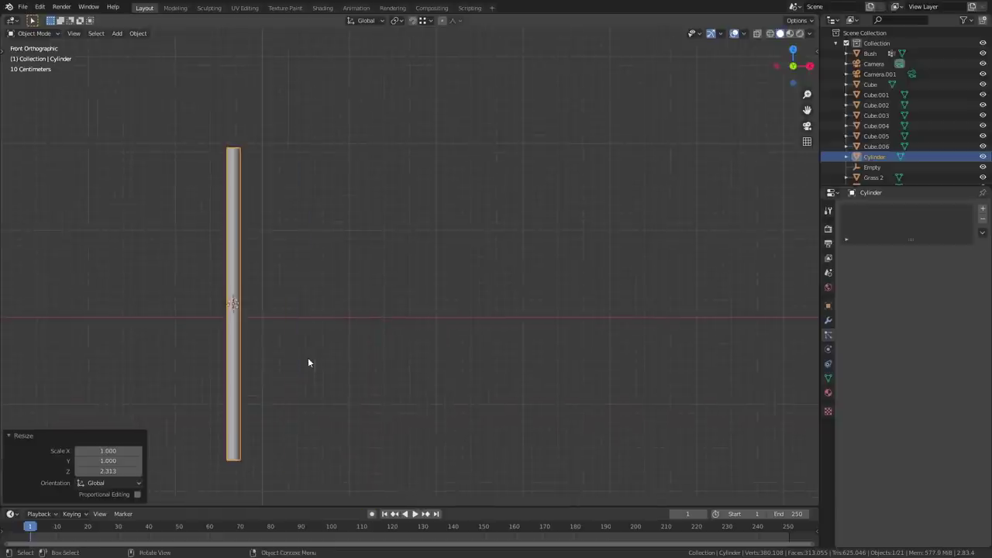
- Duplicate the pole, rotate the copy 90 degrees about Y and move it about 2.19 m along X and 0.65 m up
key("shift+d")
right_click(535, 355)
type("r")
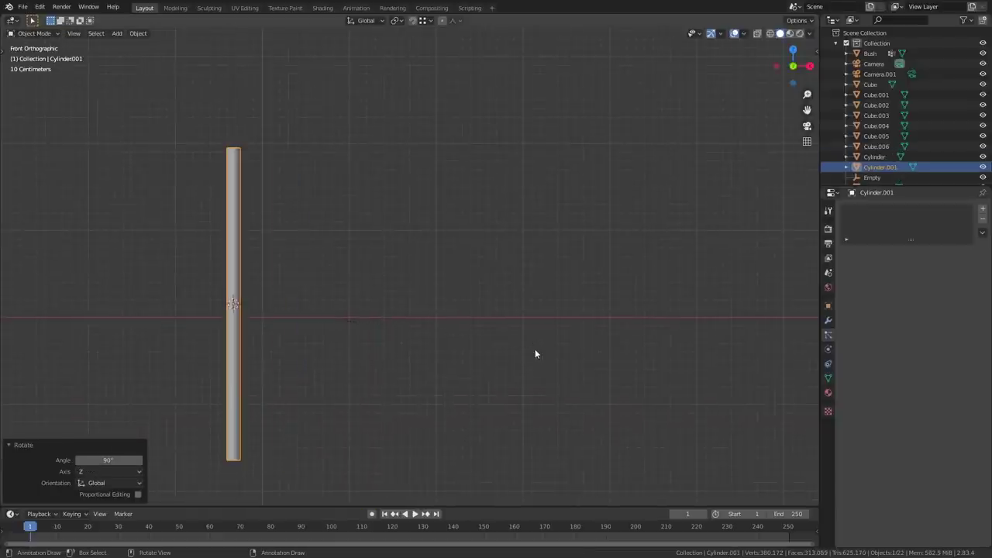
type("y90")
key("Return")
key("g")
left_click(636, 314)
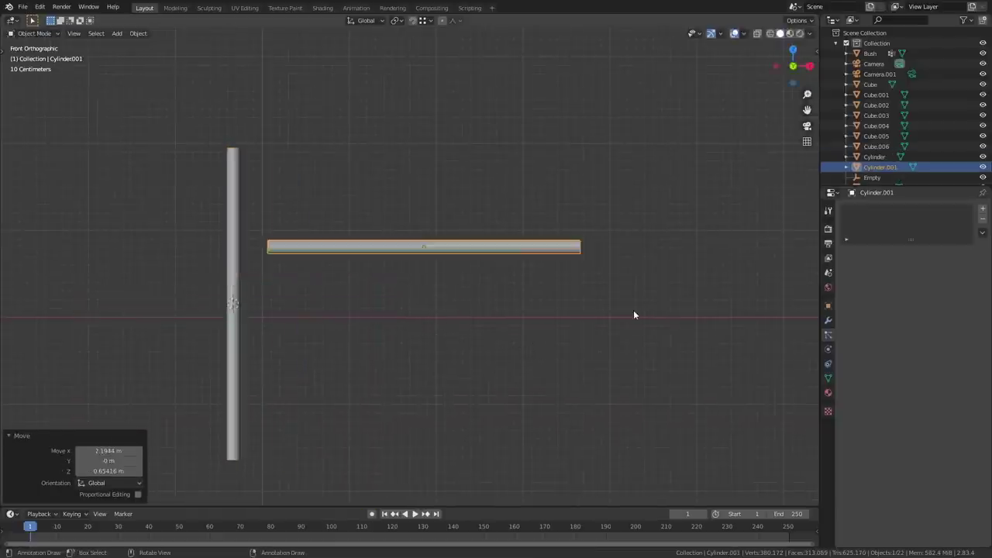
- Scale the horizontal bar to about half, lengthen it along X, and move it to the top of the pole
type("sx2")
key("Return")
key("s")
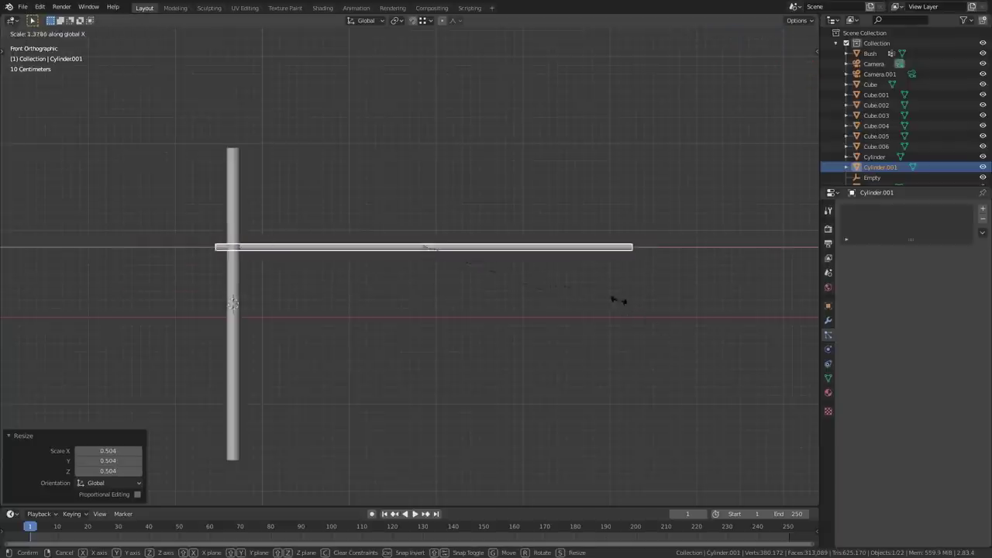
left_click(626, 310)
key("g")
left_click(667, 214)
scroll(511, 252, "down", 2)
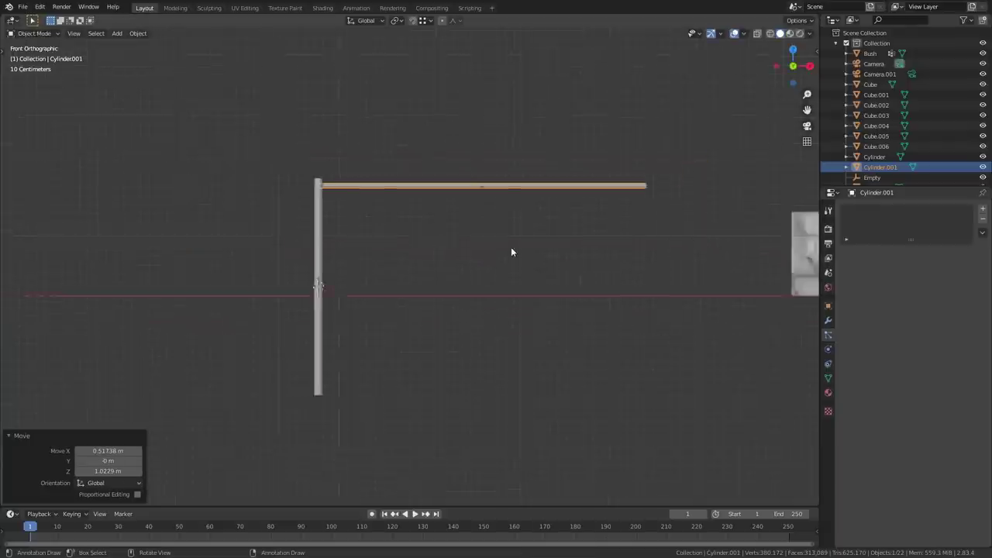
- Adjust the crossbar's length along X and shift it along X until its end meets the pole
middle_click_drag(511, 252, 507, 203)
key("KP_1")
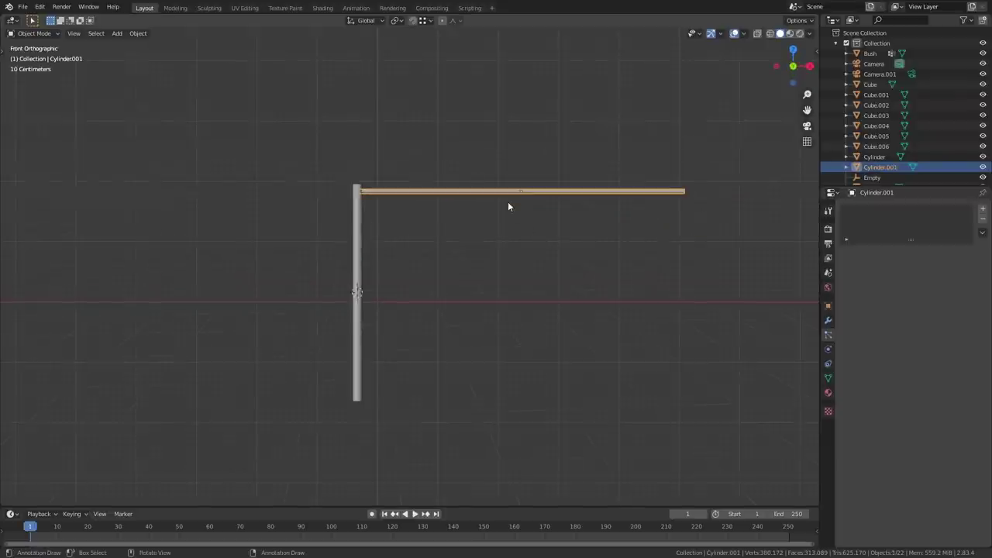
key("s")
key("x")
left_click(604, 222)
key("s")
key("x")
left_click(593, 220)
key("g")
key("x")
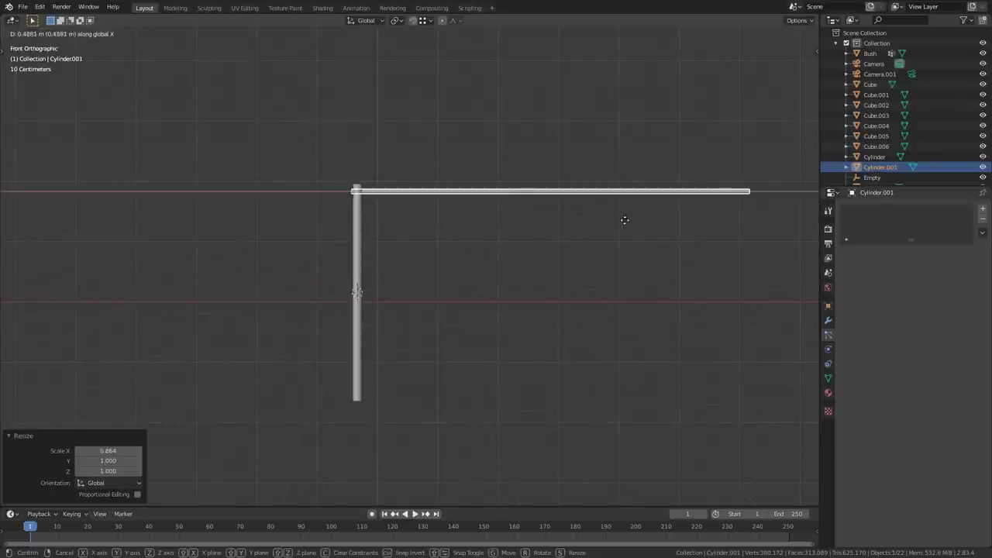
left_click(630, 219)
left_click(630, 220)
- Add a plane, rotate it 90 degrees about X, and fit it into the corner between the pole and crossbar
middle_click_drag(629, 220, 524, 227, "shift")
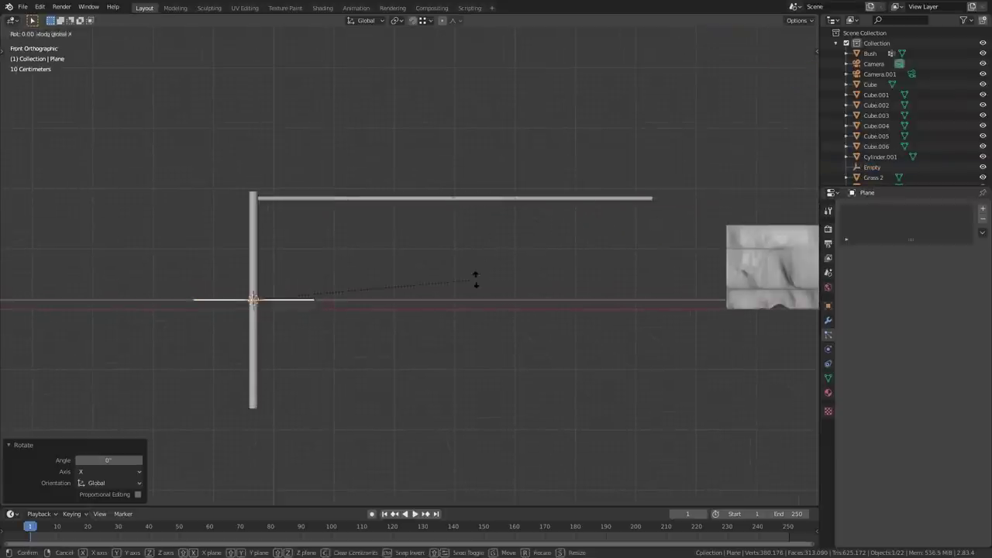
type("90")
key("Return")
key("g")
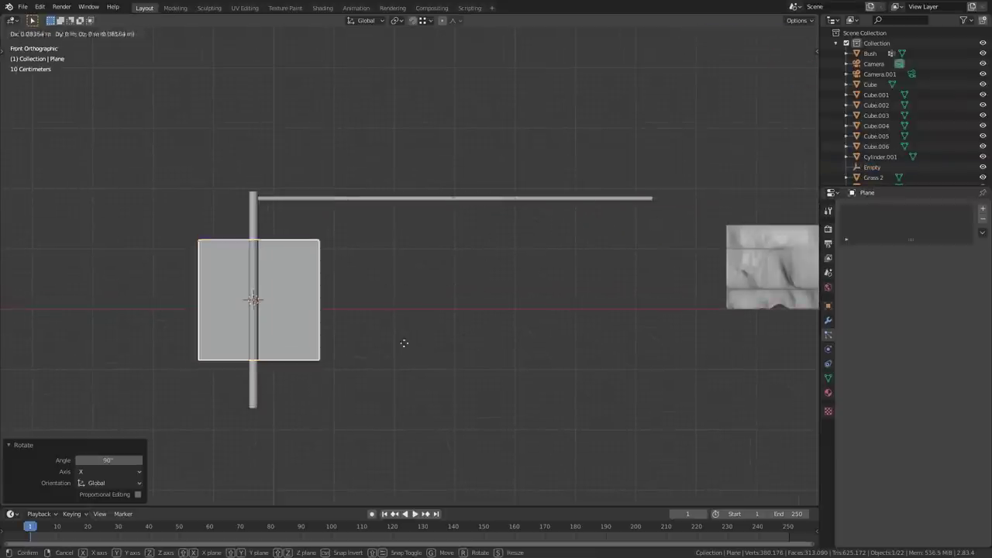
left_click(463, 304)
scroll(248, 198, "up", 7)
scroll(294, 206, "up", 2)
key("g")
left_click(362, 272)
scroll(322, 231, "down", 9)
left_click(378, 317)
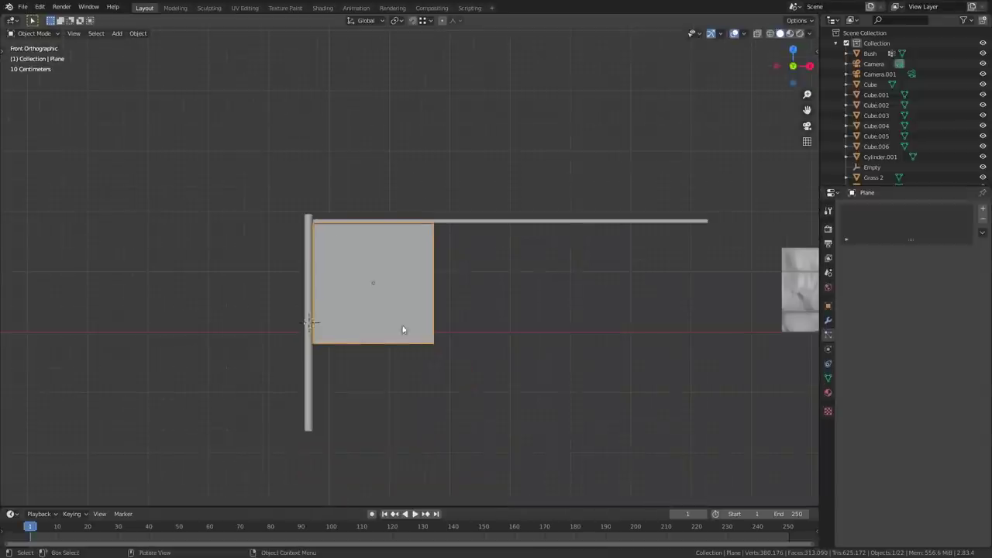
- Lower the plane's bottom edge along Z and move its outer edge about 4.51 m along X to the crossbar's end
key("g")
key("z")
left_click(455, 392)
left_click_drag(469, 428, 409, 206)
key("g")
key("x")
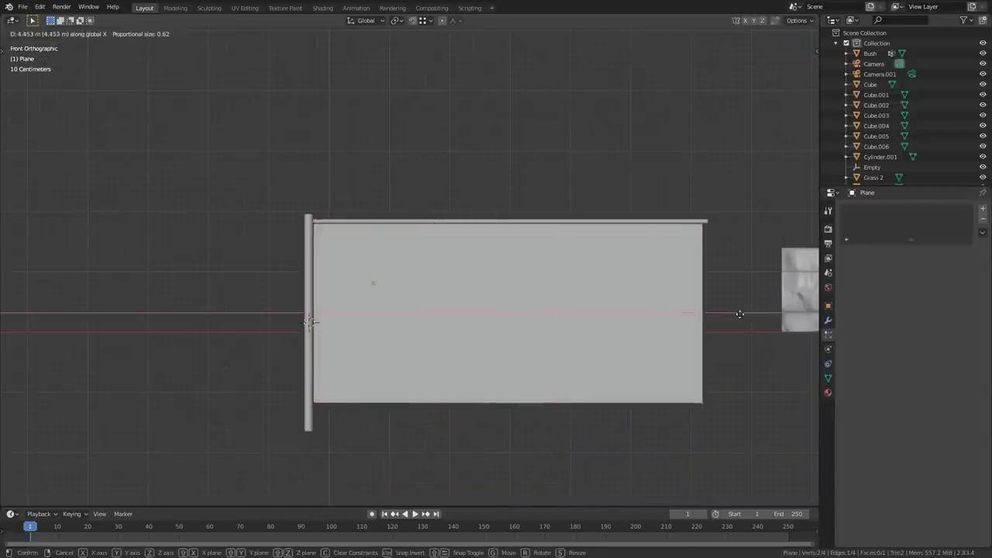
left_click(743, 314)
- Divide the plane between the pole and crossbar with 35 vertical and 18 horizontal evenly spaced loop cuts
scroll(559, 213, "up", 20)
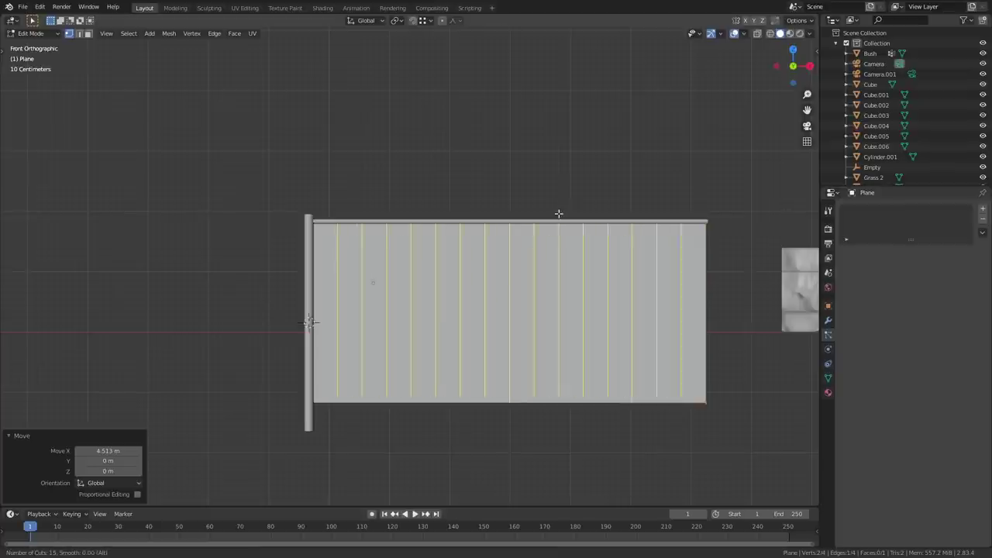
left_click(559, 214)
right_click(584, 327)
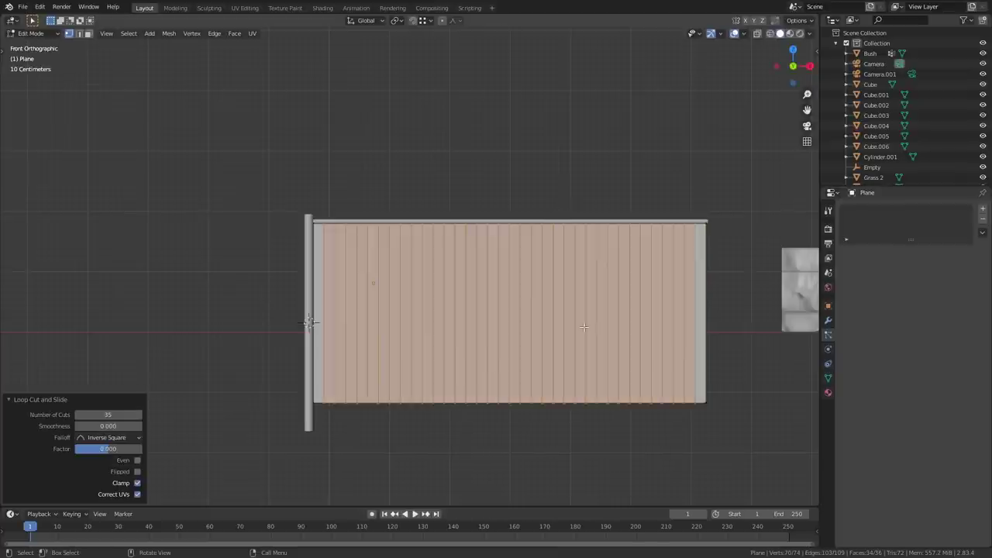
scroll(689, 357, "up", 13)
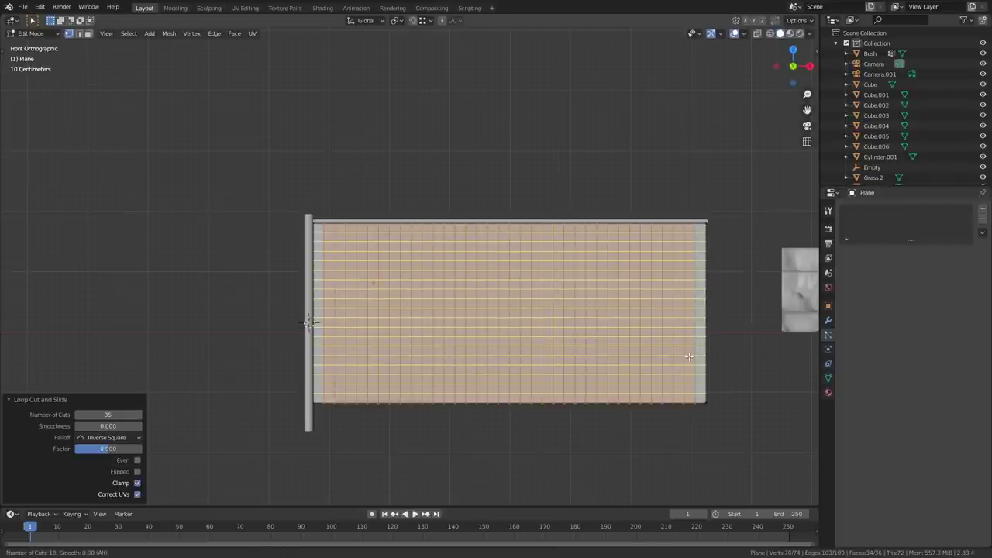
left_click(690, 356)
right_click(656, 352)
- Poke all faces of the subdivided plane and clear the selection
left_click(234, 33)
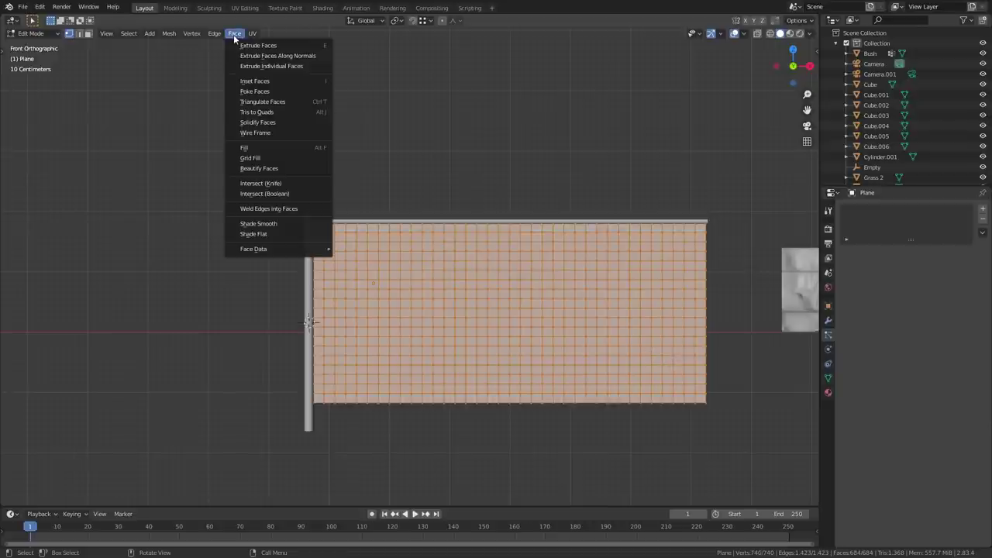
left_click(255, 91)
scroll(477, 268, "up", 2)
key("alt+a")
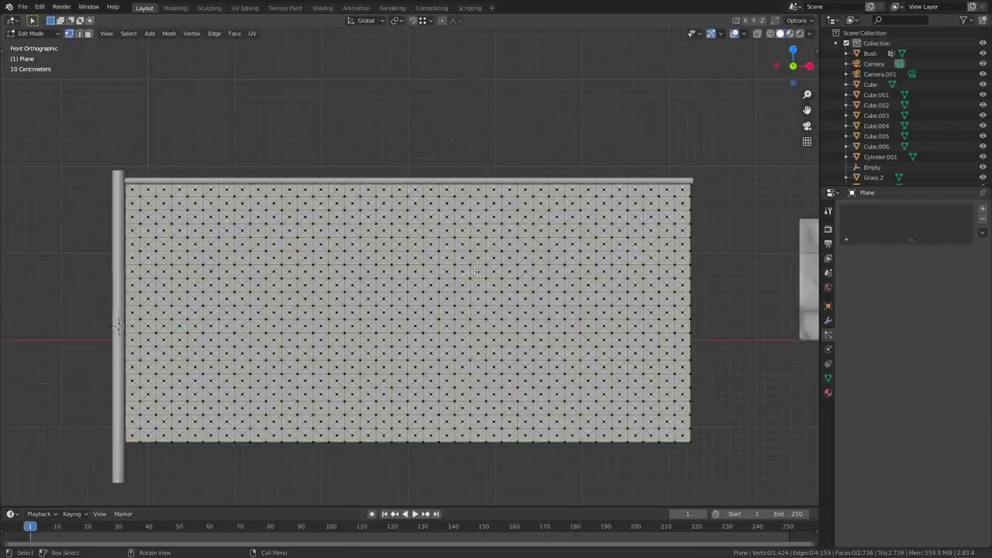
- Select all horizontal and vertical grid edges by similar direction, exclude the plane's outer border edges, and dissolve the selection to leave a diamond pattern
key("2")
scroll(479, 264, "up", 2)
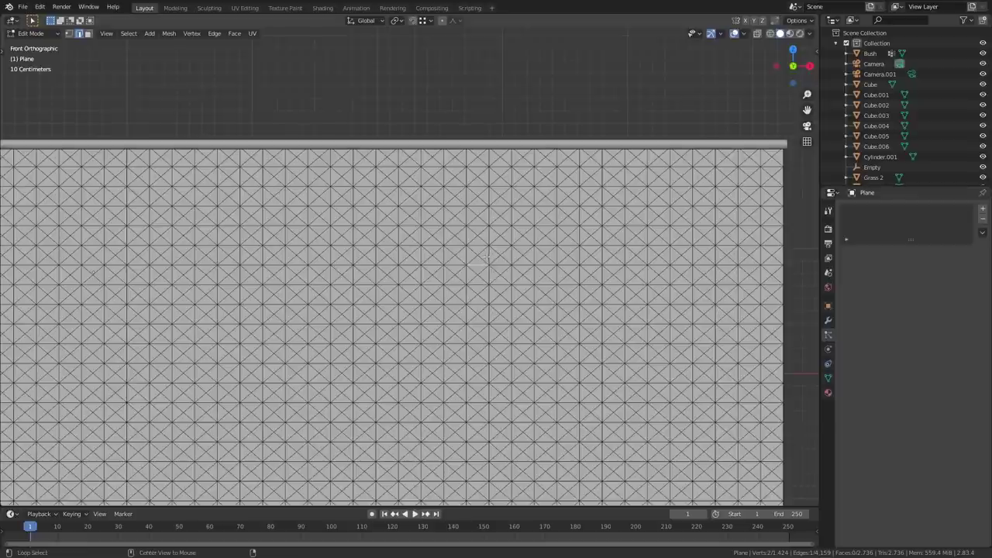
left_click(129, 34)
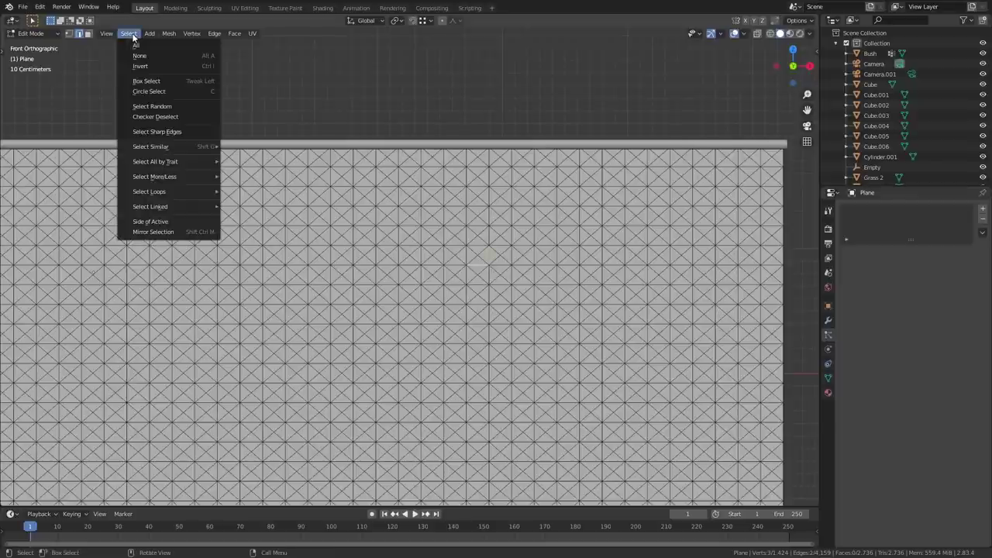
mouse_move(176, 146)
left_click(261, 158)
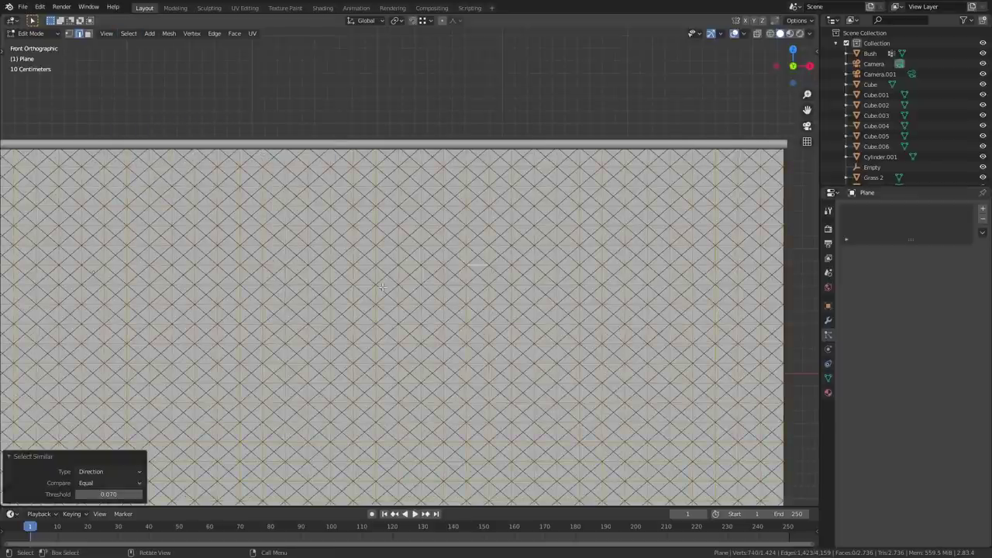
scroll(344, 288, "down", 3)
scroll(344, 287, "up", 1)
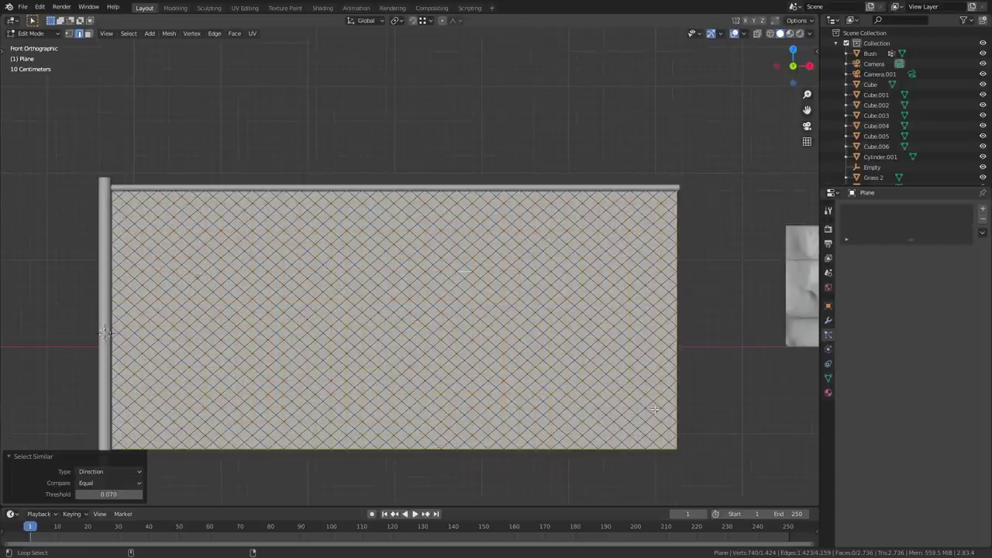
left_click(677, 374, "alt+shift")
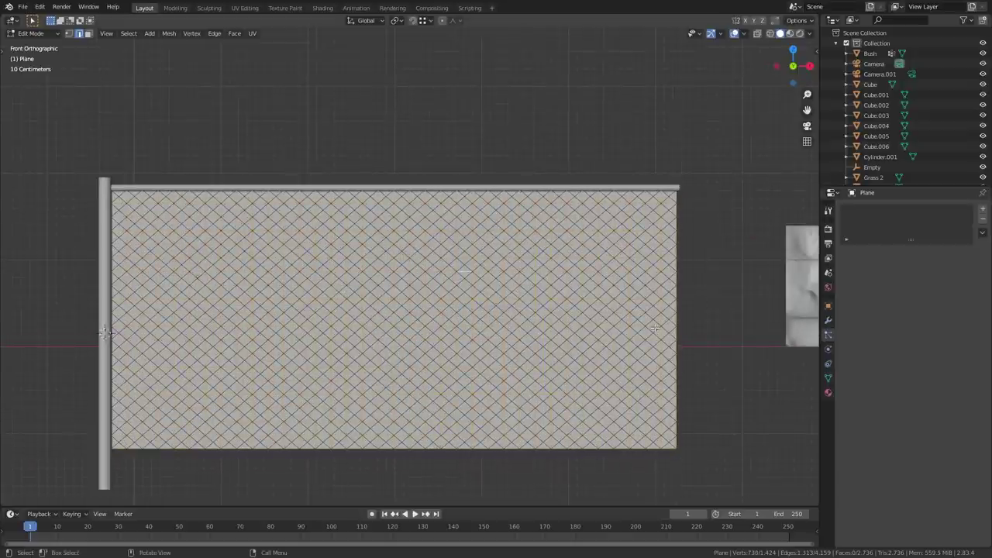
key("z")
left_click(565, 322)
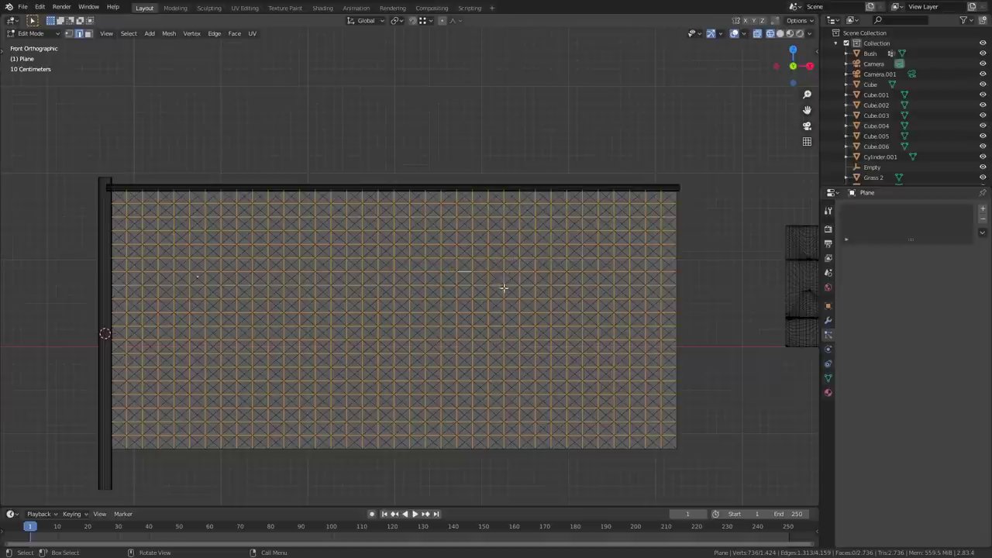
key("x")
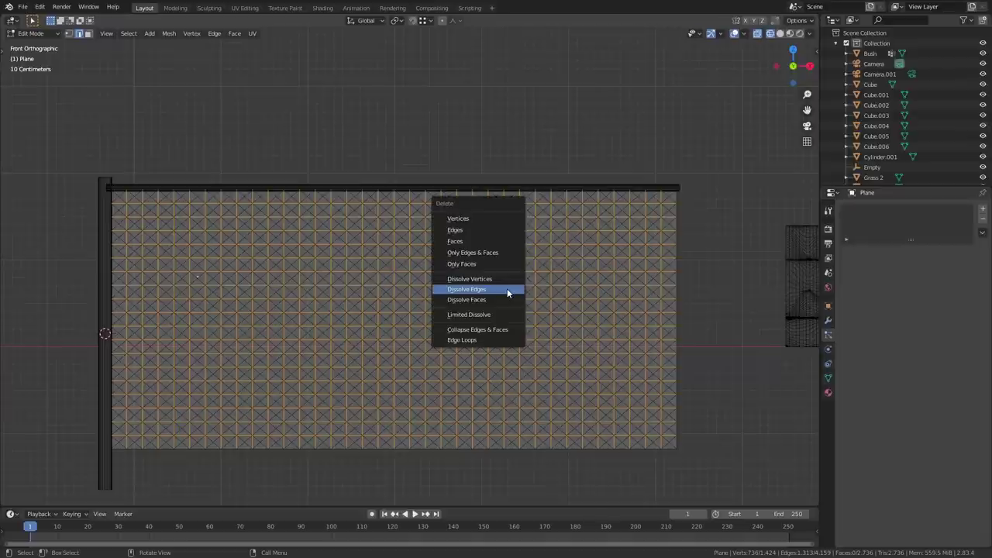
left_click(507, 289)
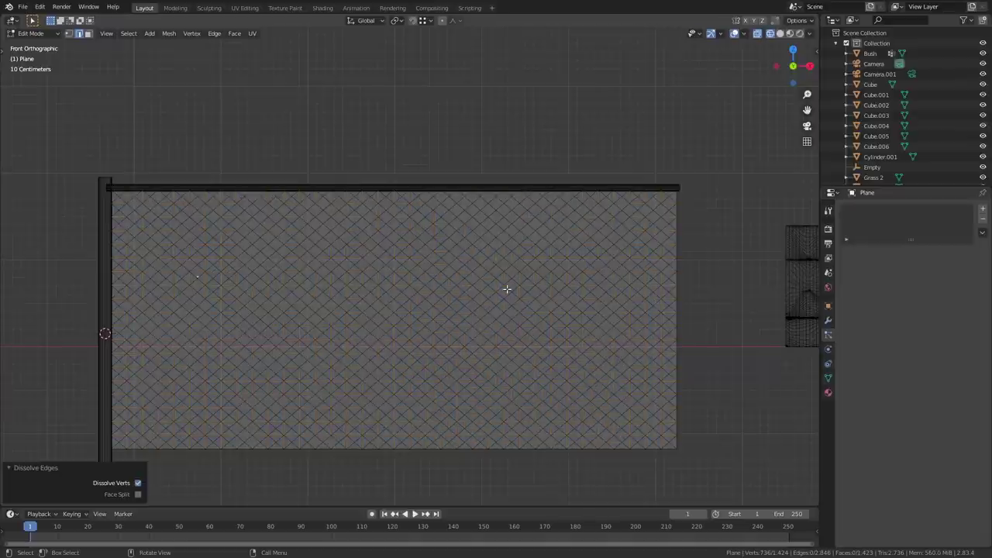
- Return to Object Mode with solid shading and add a Wireframe modifier of 0.01 m thickness to the plane
key("Tab")
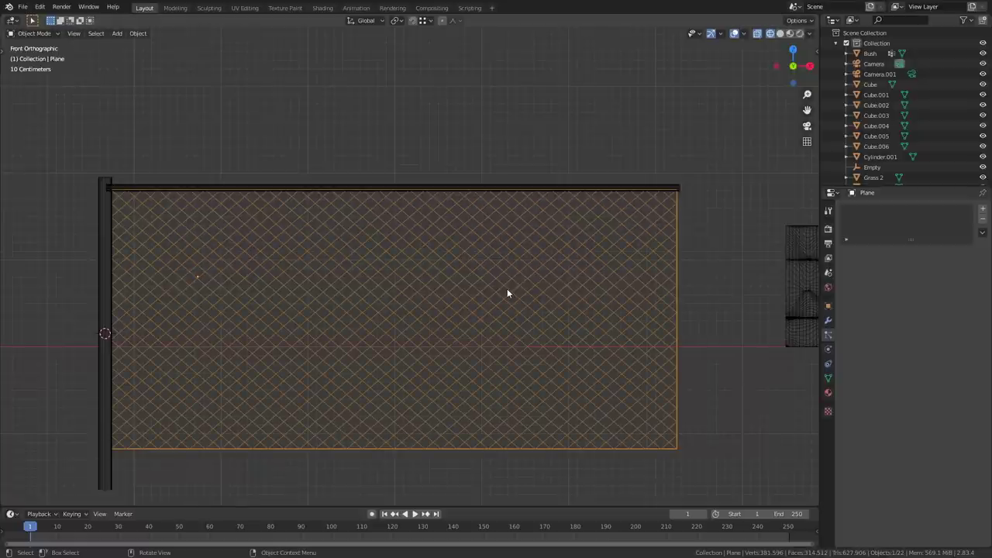
key("z")
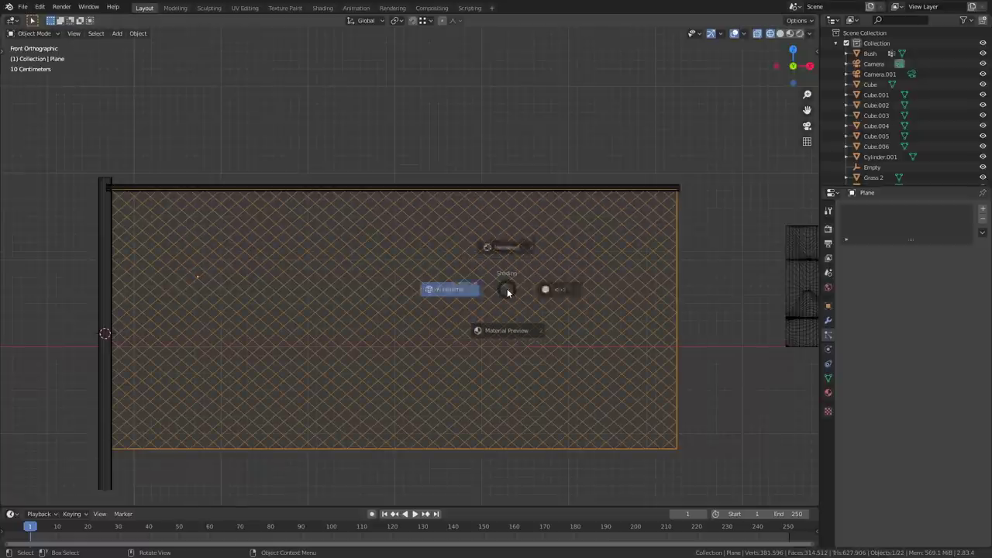
left_click(552, 289)
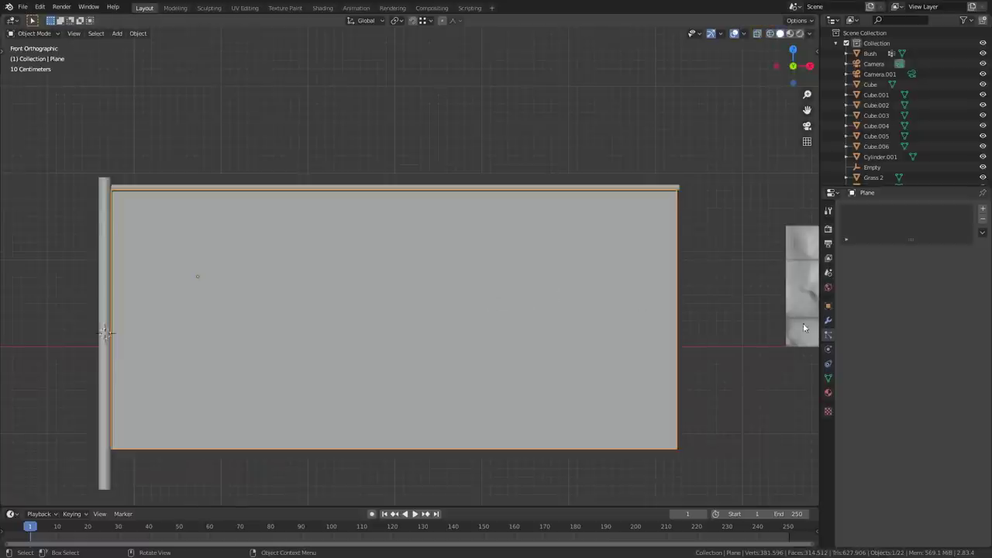
left_click(828, 320)
left_click(944, 209)
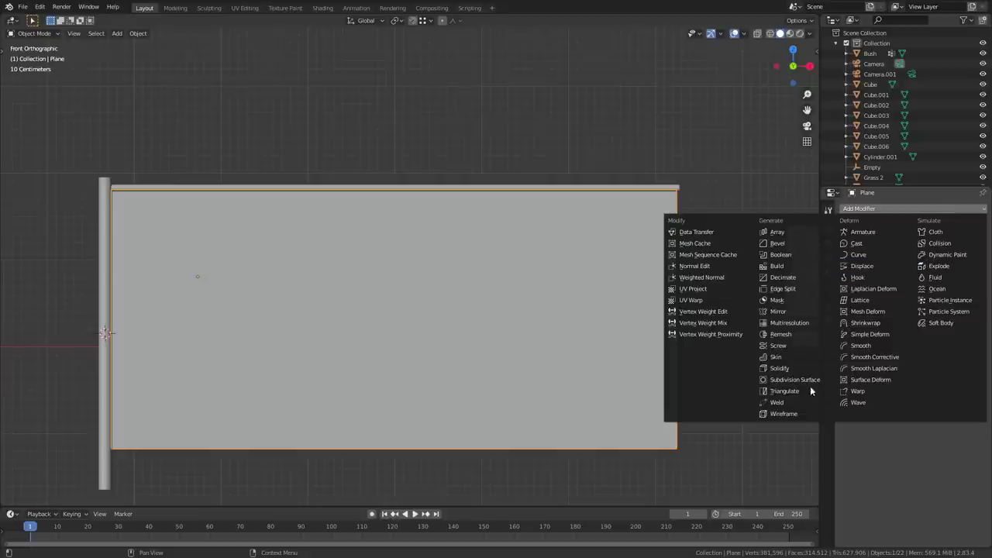
left_click(804, 413)
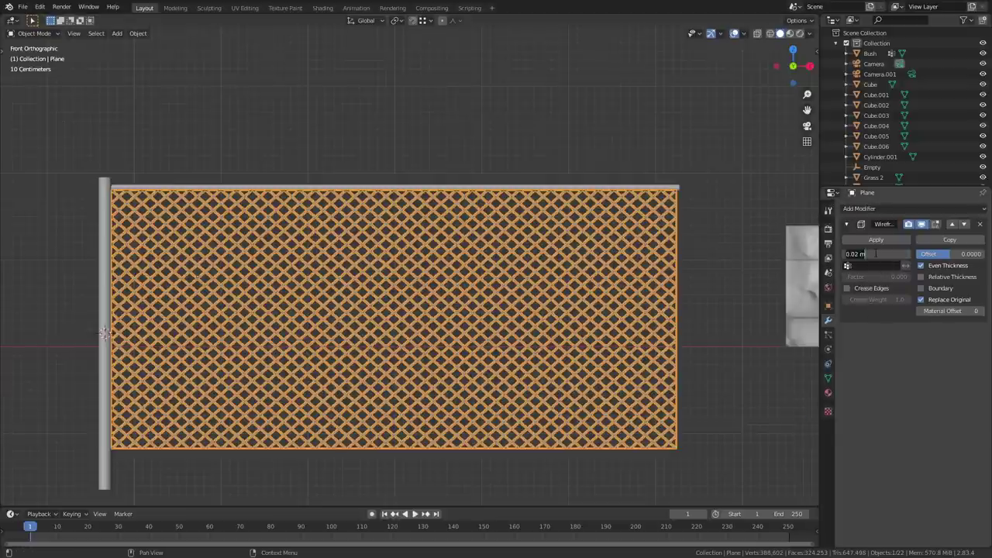
type("0.01")
key("Return")
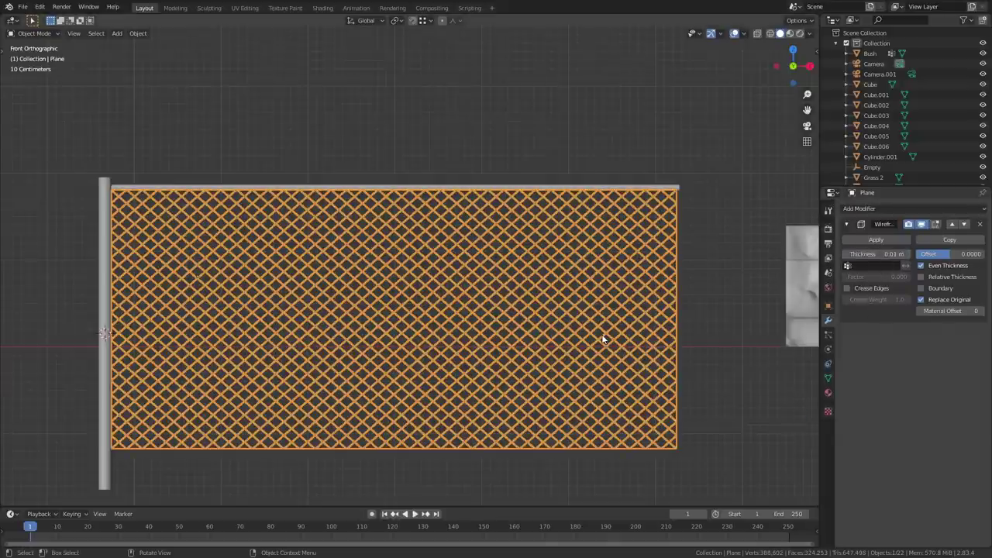
- Apply the Wireframe modifier and join the mesh, pole and crossbar into a single fence object
key("alt+a")
middle_click_drag(538, 355, 516, 330)
left_click(853, 239)
left_click_drag(686, 273, 631, 137)
key("ctrl+j")
key("Tab")
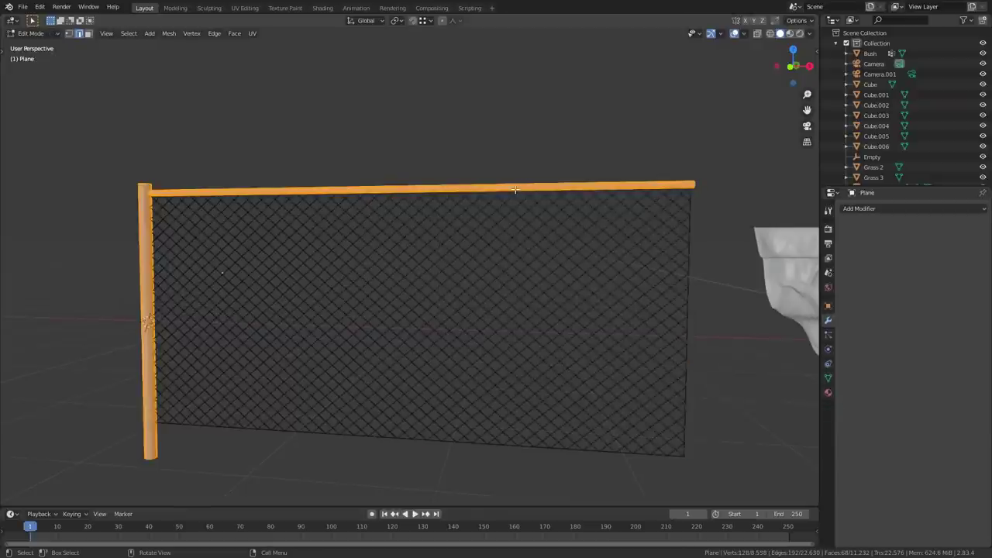
left_click(508, 180)
key("Tab")
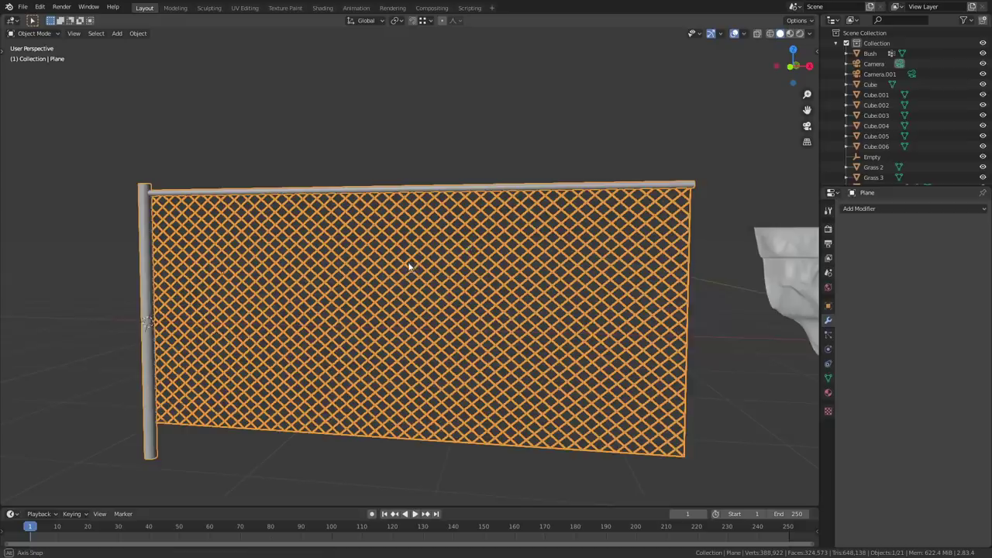
- Add an Array modifier to the fence panel with a count of 20, then deselect the fence
middle_click_drag(405, 266, 433, 276)
left_click(887, 208)
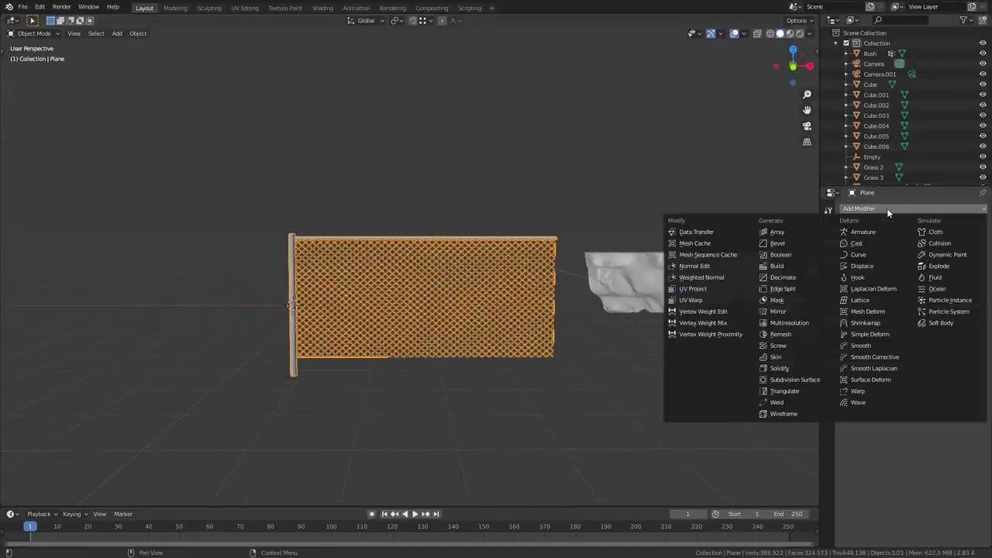
left_click(807, 231)
middle_click_drag(496, 295, 543, 320)
type("20")
key("Return")
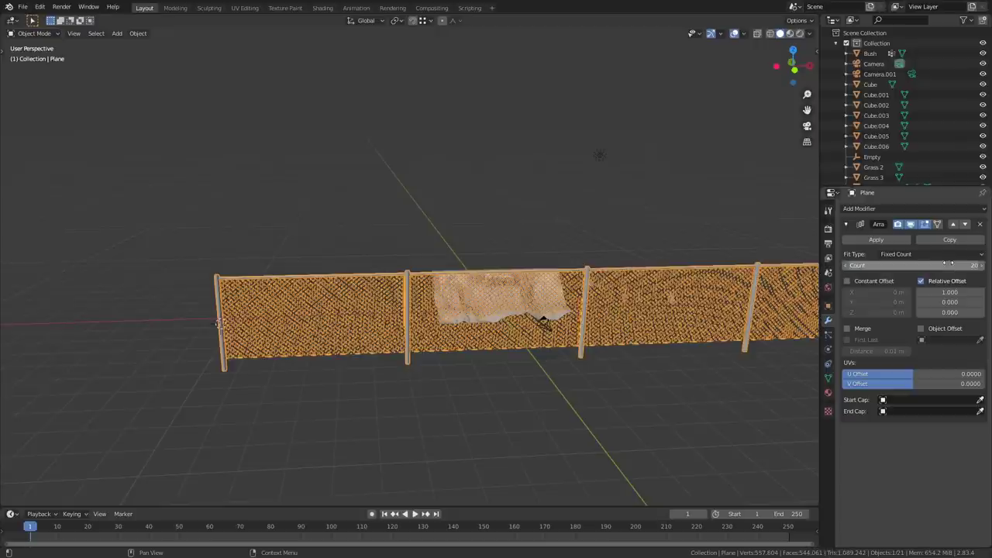
scroll(713, 252, "down", 3)
middle_click_drag(697, 241, 660, 261)
scroll(597, 260, "down", 5)
middle_click_drag(531, 260, 412, 375, "shift")
left_click(444, 393)
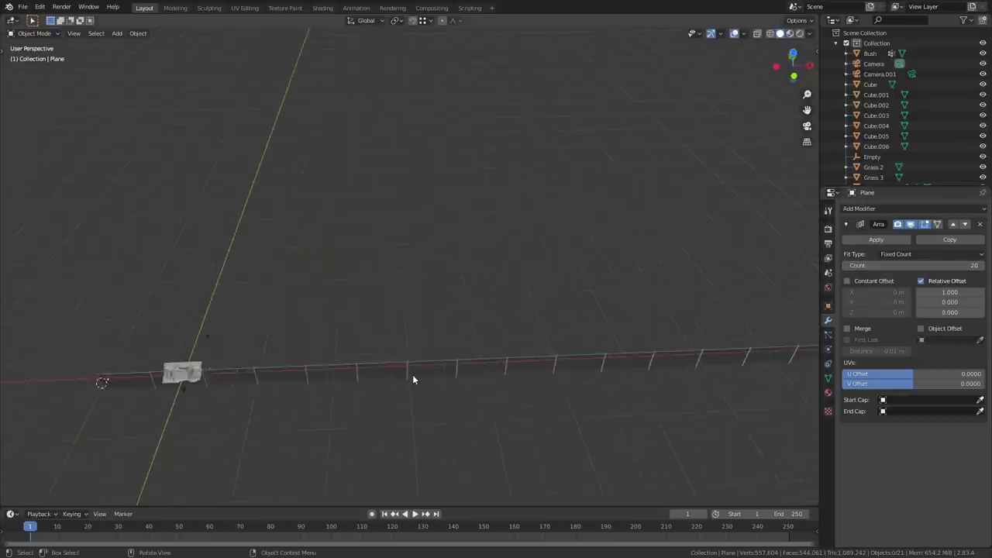
- Add a path curve and move it along X to line up with the start of the fence
scroll(421, 376, "down", 6)
scroll(420, 375, "up", 4)
key("shift+a")
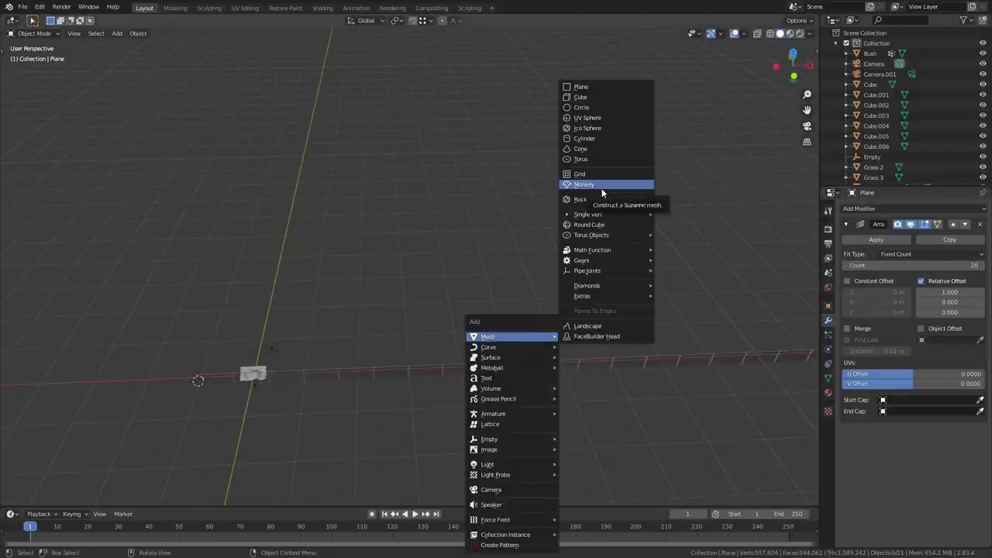
mouse_move(543, 347)
left_click(589, 393)
key("KP_7")
scroll(311, 338, "up", 5)
middle_click_drag(311, 336, 316, 271)
key("g")
key("x")
left_click(348, 328)
- Move the path's end point about 132.74 m along X to stretch the curve along the fence
key("Tab")
left_click(281, 291)
scroll(317, 329, "down", 3)
middle_click_drag(365, 333, 297, 314)
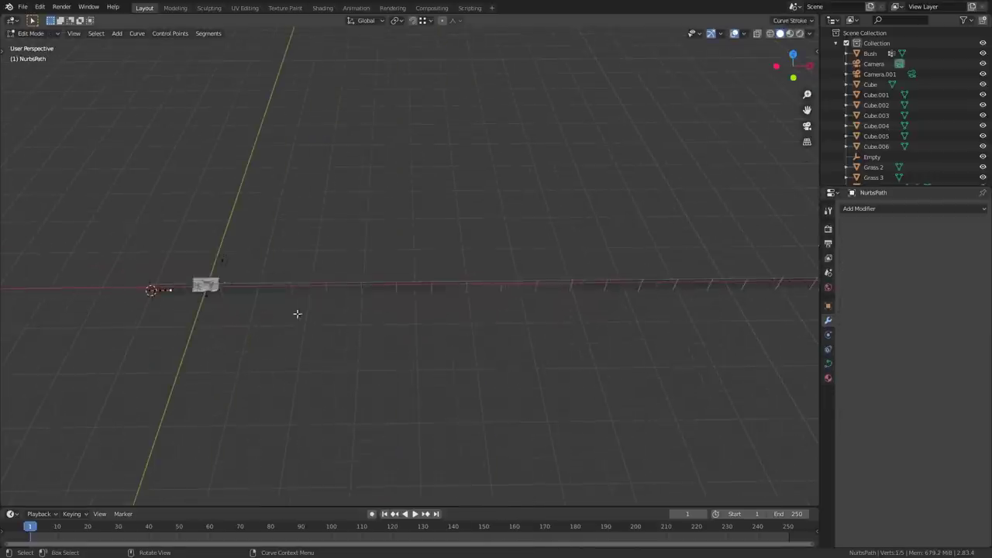
key("g")
key("x")
left_click(161, 313)
middle_click_drag(617, 310, 419, 319, "shift")
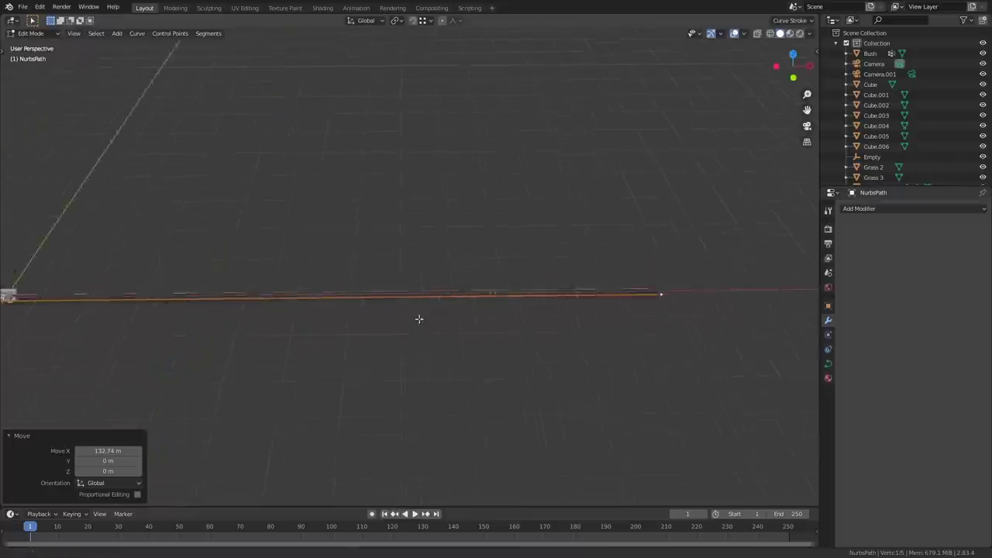
middle_click_drag(153, 328, 341, 315, "shift")
- Subdivide the whole path to add control points and return to Object Mode
key("a")
right_click(381, 298)
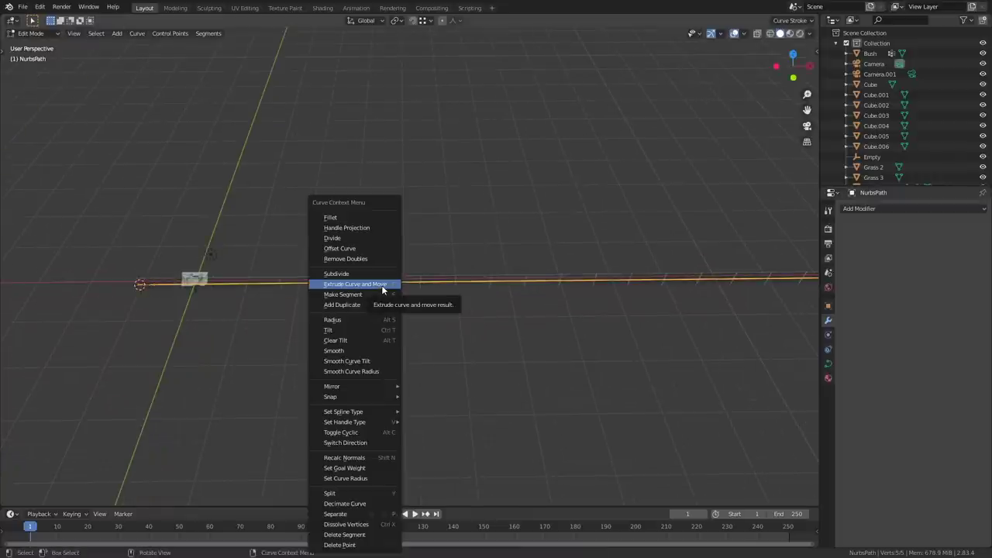
left_click(367, 274)
middle_click_drag(462, 268, 496, 248)
key("Tab")
- Add a Curve modifier to the fence with NurbsPath as its deforming object
scroll(396, 264, "up", 5)
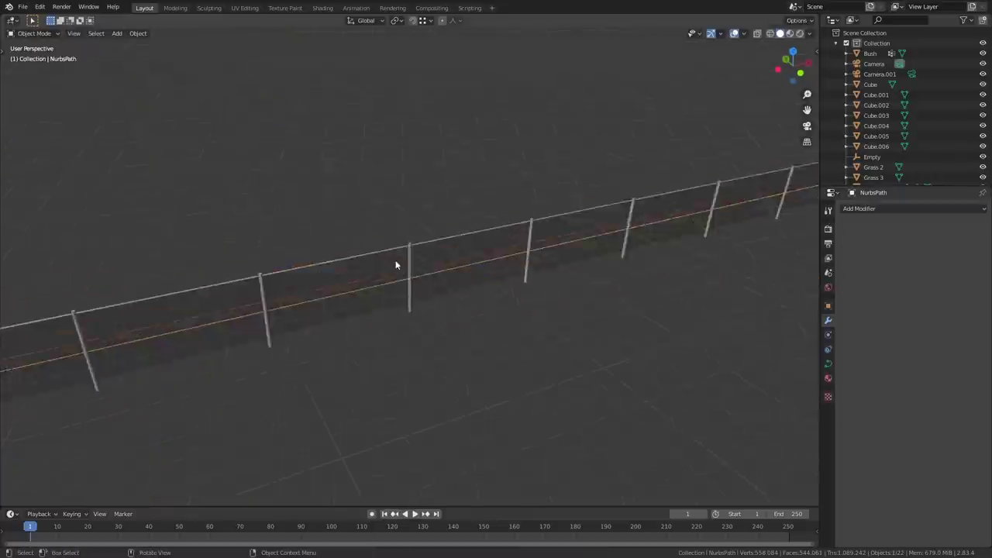
left_click(397, 264)
middle_click_drag(395, 267, 398, 262)
left_click(903, 209)
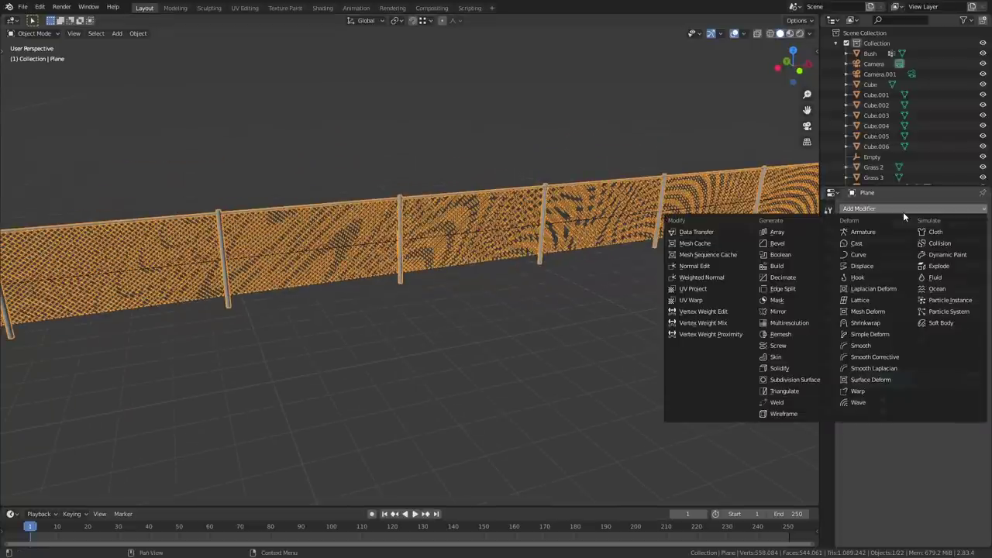
left_click(880, 255)
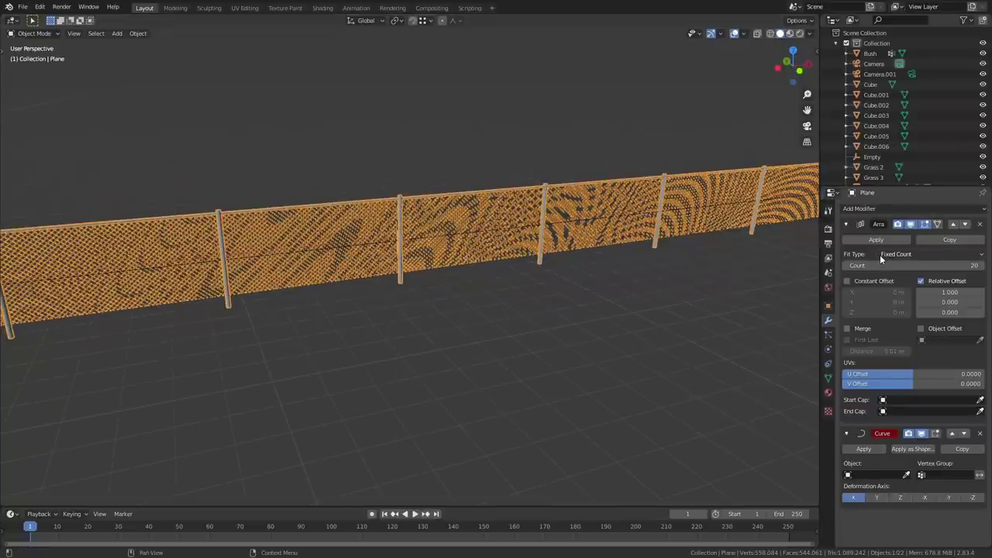
left_click(876, 475)
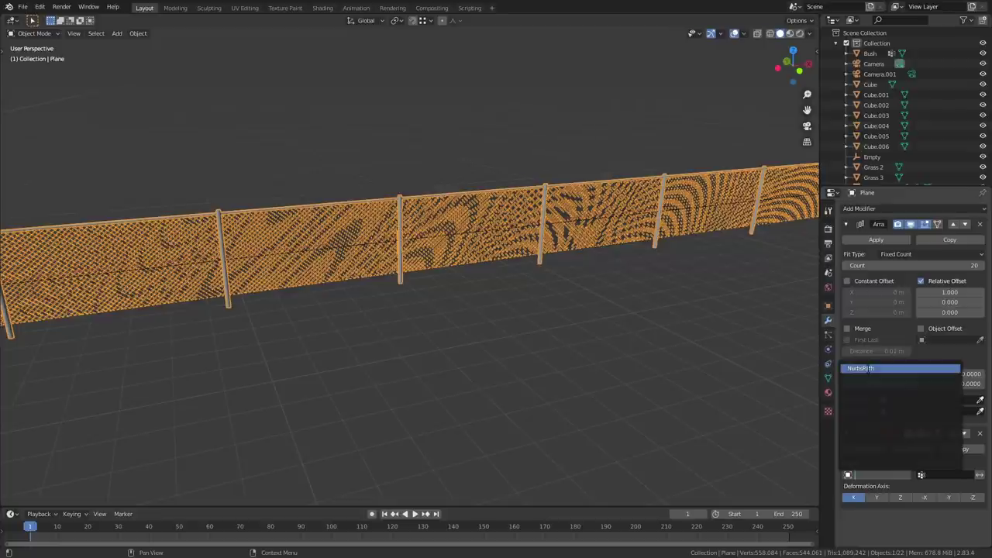
left_click(865, 369)
- Move the path's control points along Y one after another so the fence follows the terrain's ridge
middle_click_drag(524, 272, 515, 319)
left_click(520, 275)
key("Tab")
left_click(494, 281)
key("g")
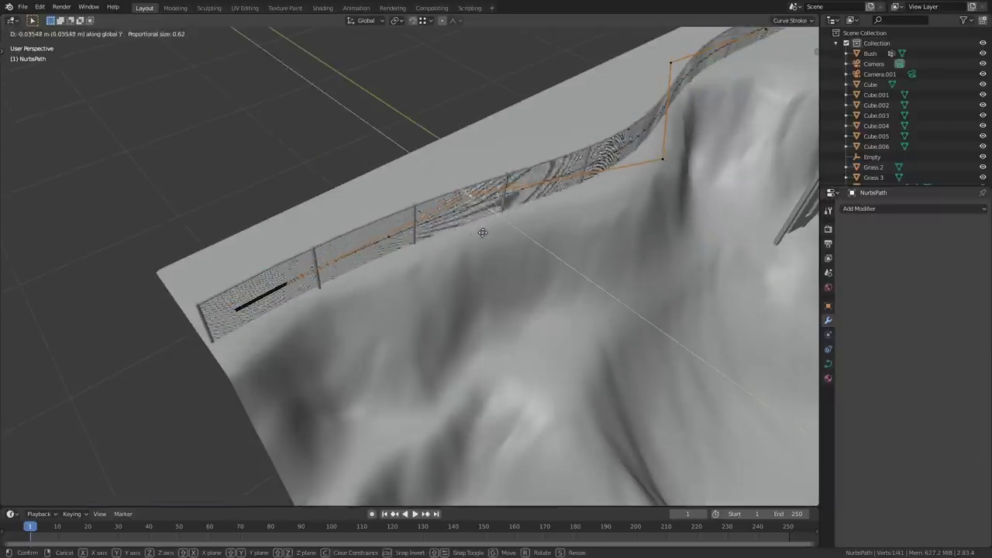
left_click(480, 228)
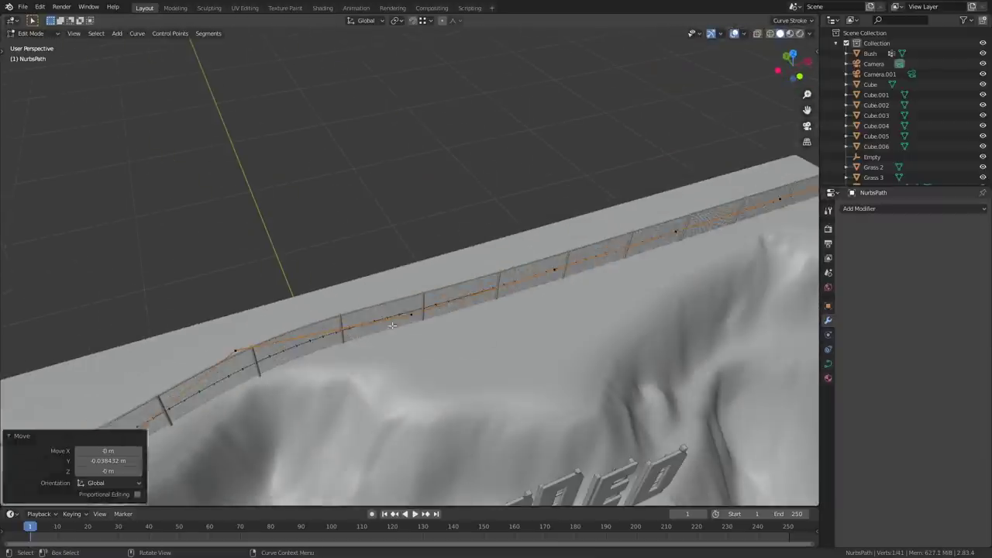
key("g")
key("y")
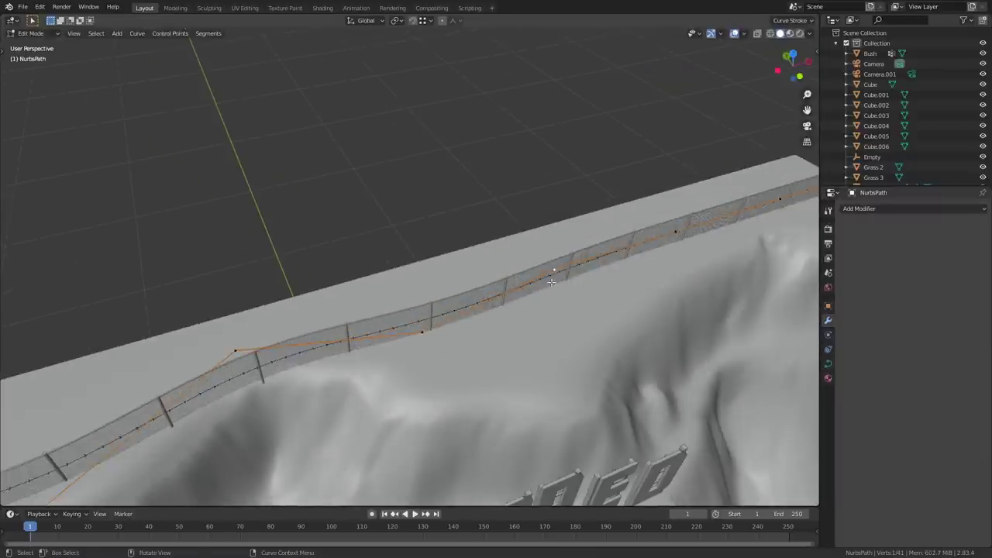
key("Return")
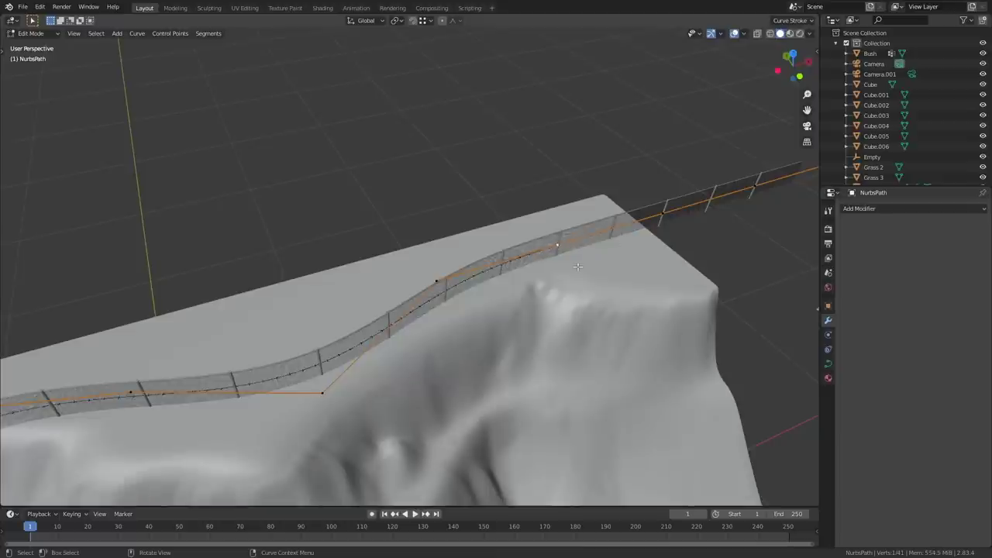
key("g")
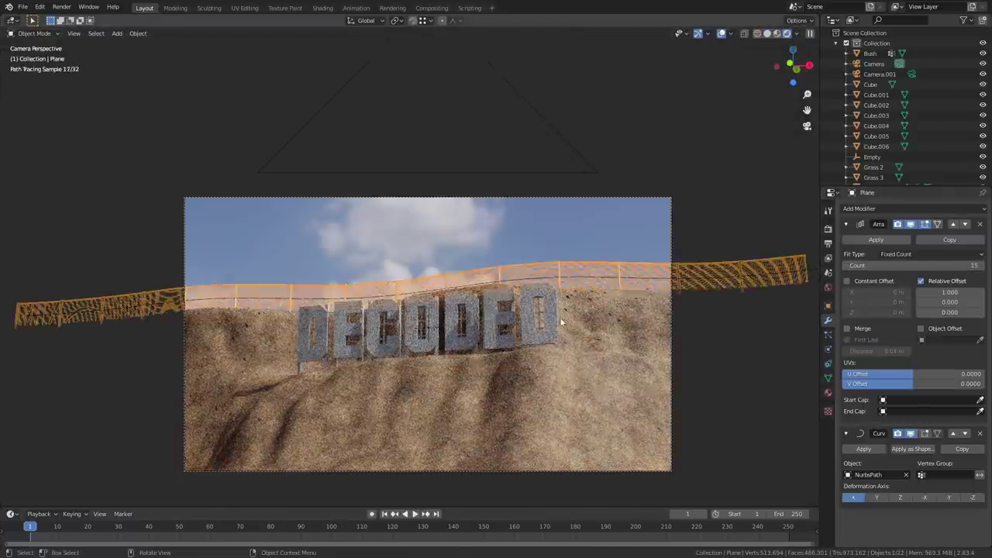
- Turn on viewport display for both of the landscape's particle systems and deselect everything
left_click(828, 393)
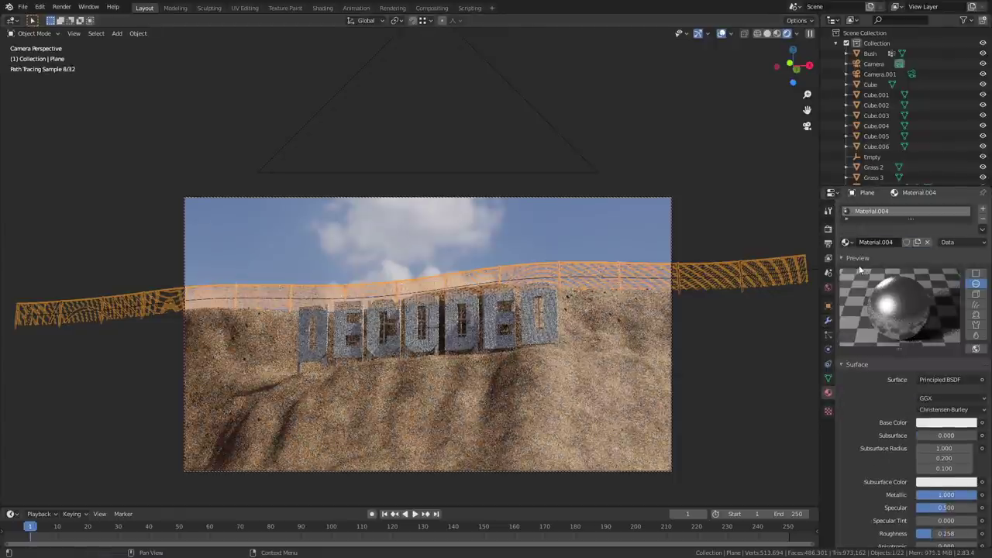
left_click(570, 333)
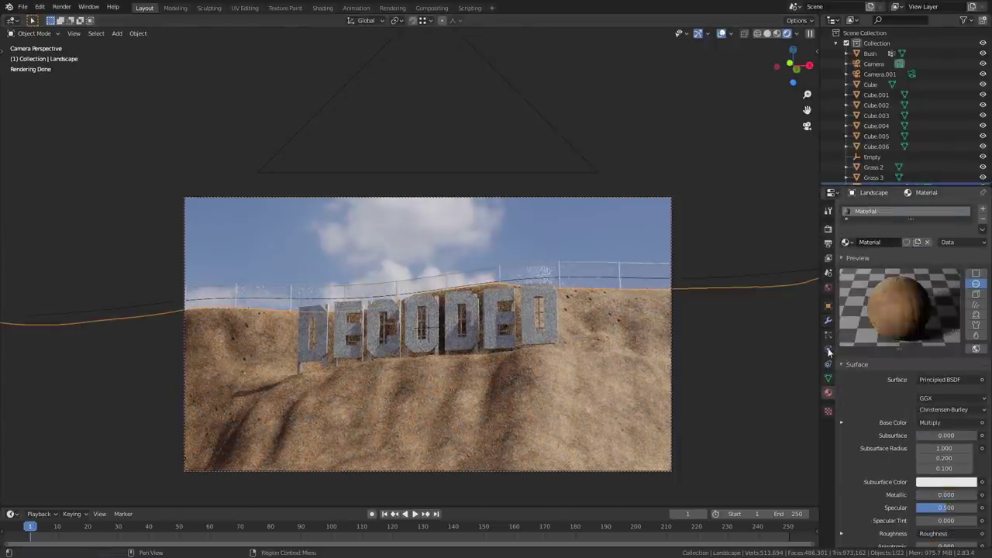
left_click(828, 335)
left_click(966, 223)
left_click(966, 210)
key("alt+a")
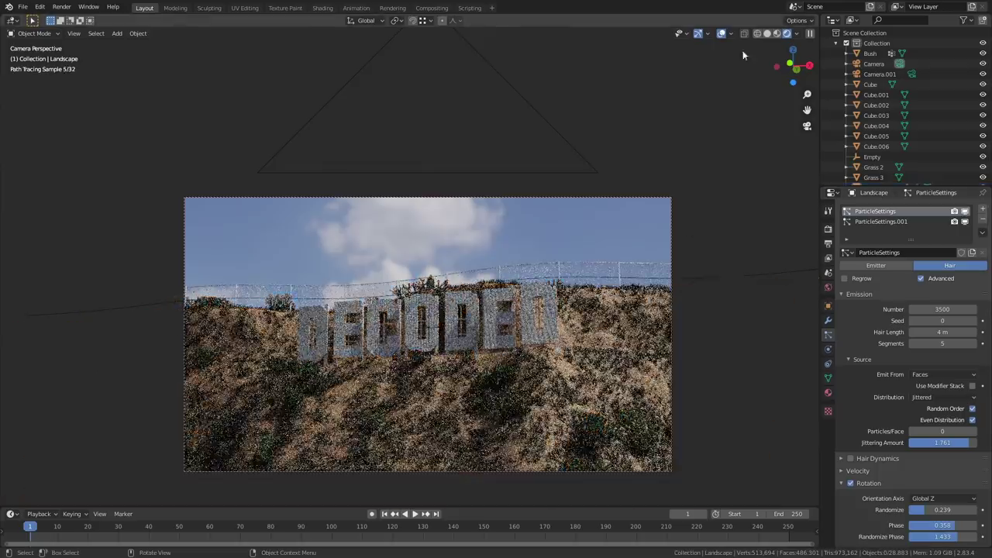
scroll(448, 373, "up", 3)
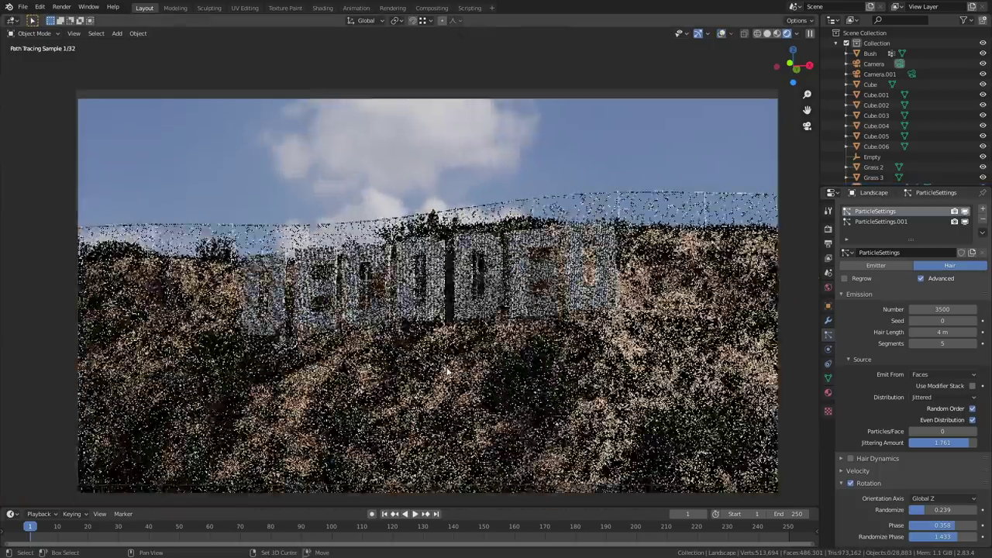
middle_click_drag(447, 372, 447, 363, "shift")
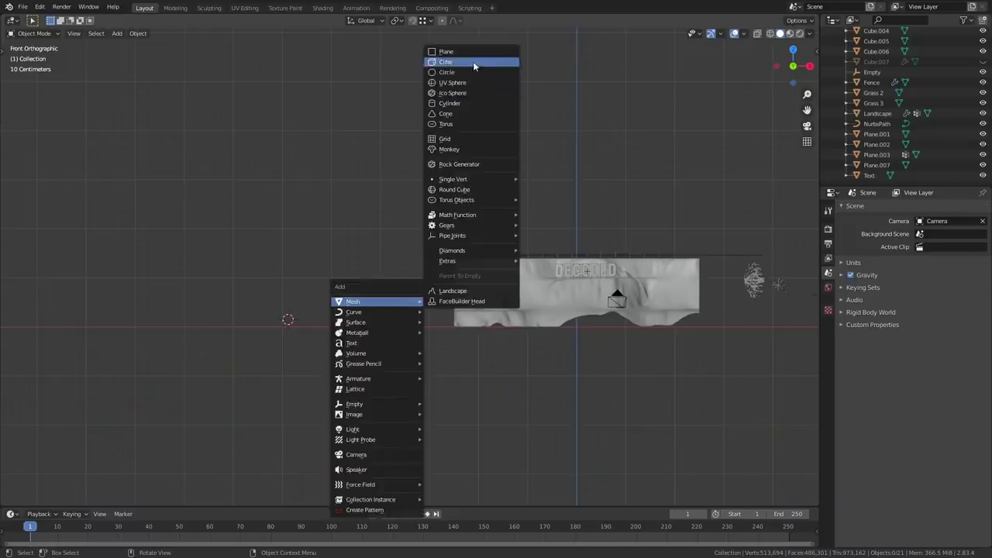
- Add a cube beside the landscape, enlarge it, and scale it by 8 along Z to form a tall column
left_click(471, 62)
key("s")
left_click(385, 323)
key("s")
key("z")
key("8")
key("Return")
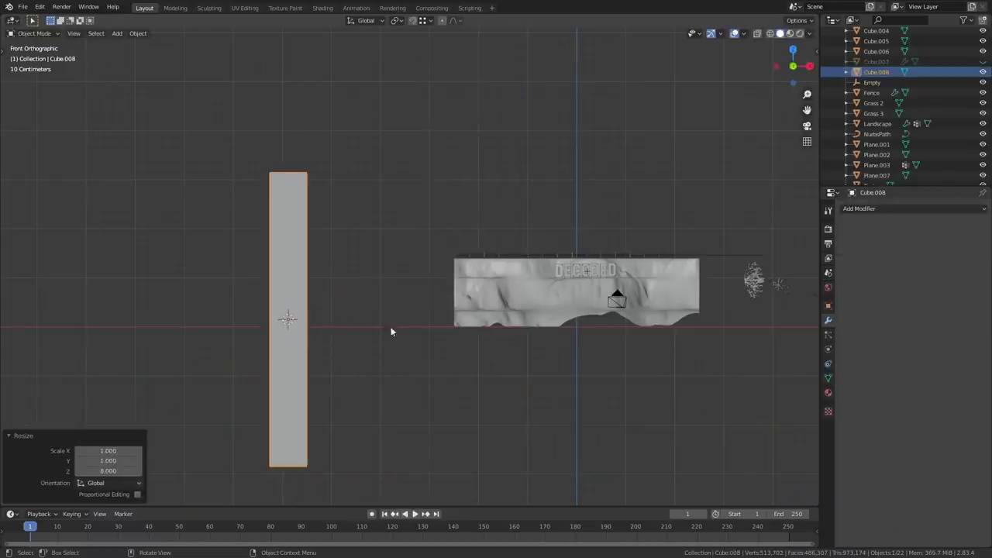
- Taper the column by scaling its top face to about 0.32 and its base to about 1.2
key("Tab")
key("z")
left_click(307, 318)
left_click_drag(196, 148, 362, 233)
key("s")
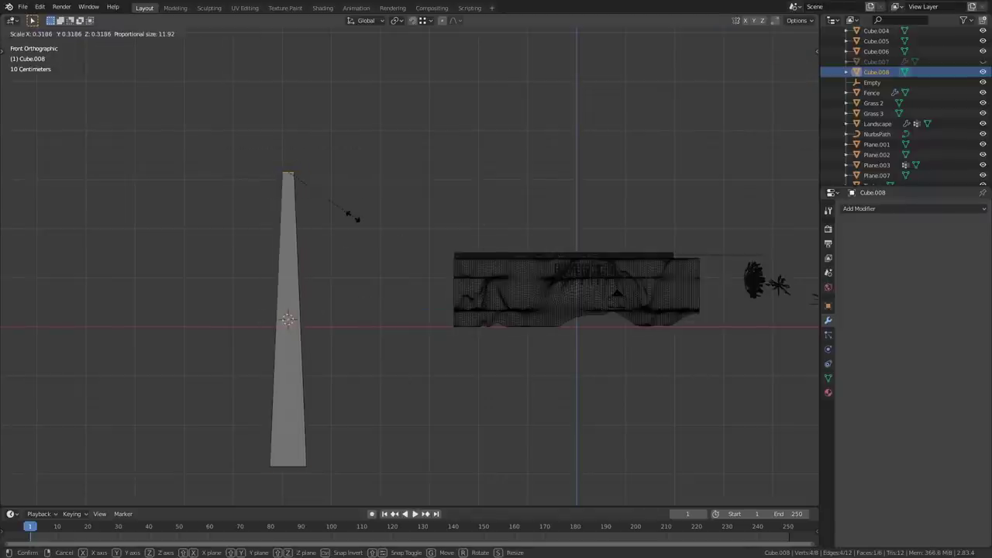
left_click(353, 216)
left_click_drag(374, 479, 231, 456)
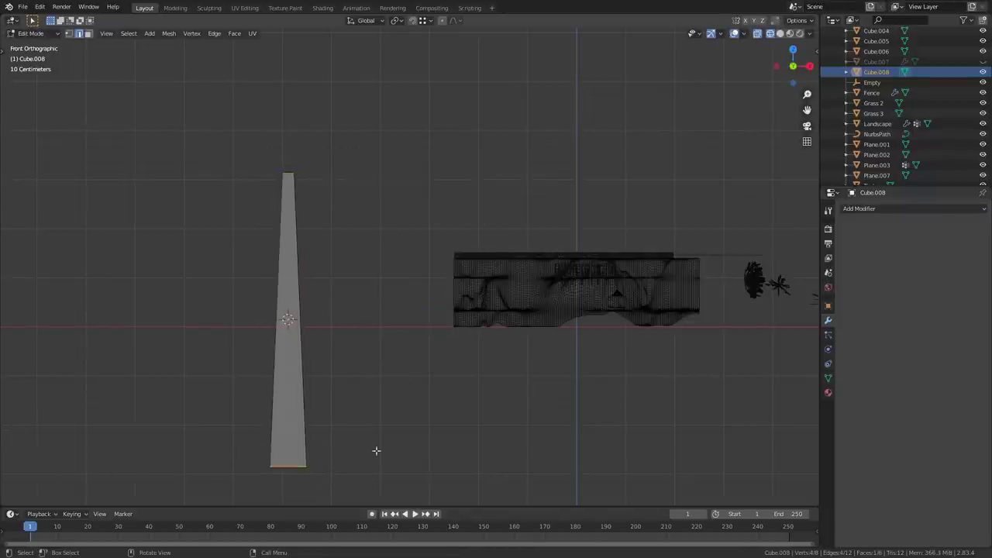
key("s")
left_click(410, 443)
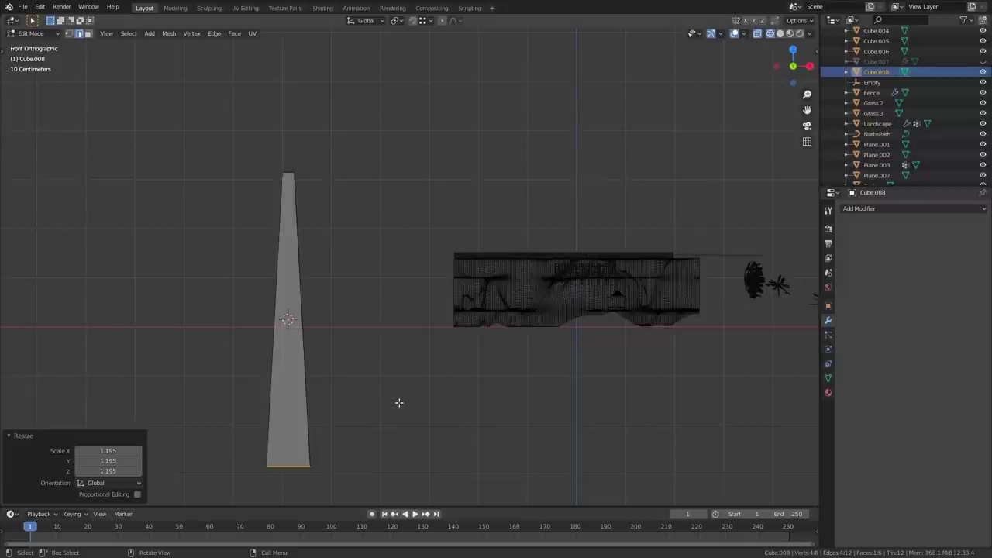
- Add 10 evenly spaced horizontal loop cuts along the column's height
middle_click_drag(382, 395, 454, 389, "shift")
key("ctrl+r")
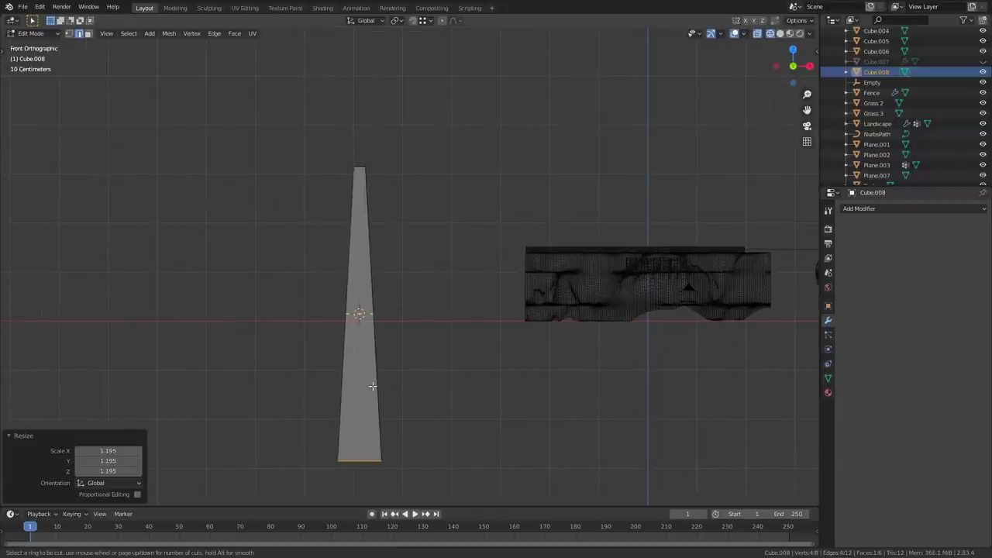
scroll(368, 333, "up", 4)
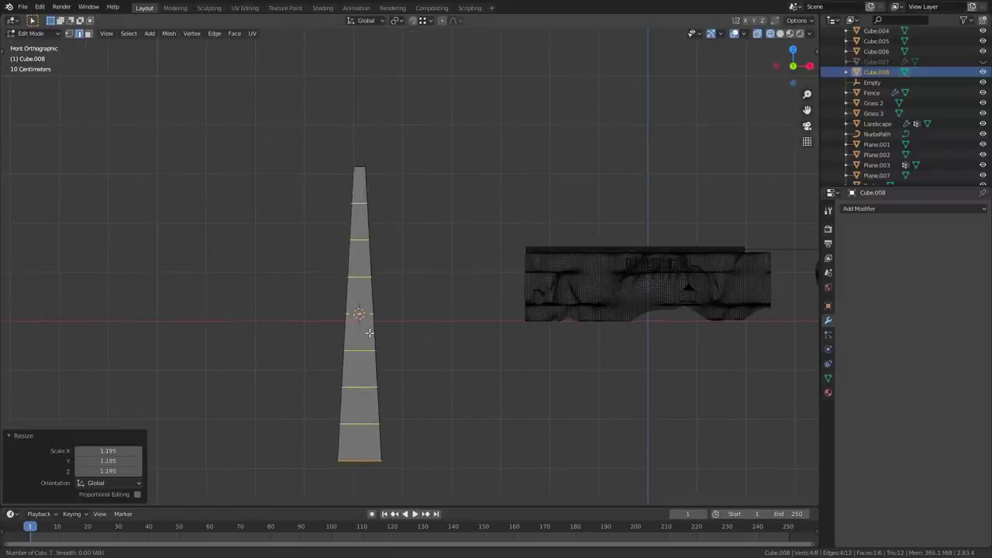
type("10")
key("Return")
right_click(369, 332)
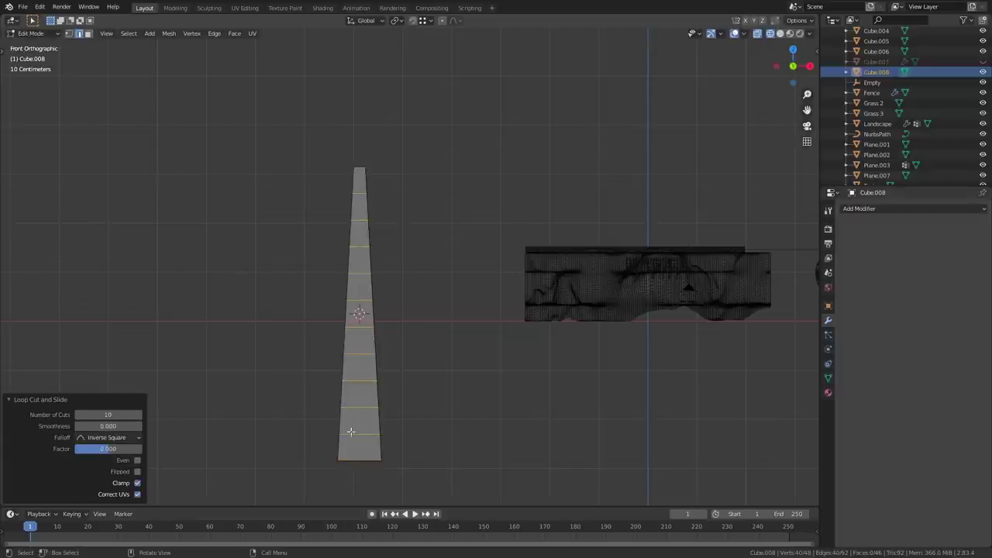
- Poke all of the column's faces to create diagonal edges and return to Object Mode
key("a")
middle_click_drag(358, 455, 500, 197)
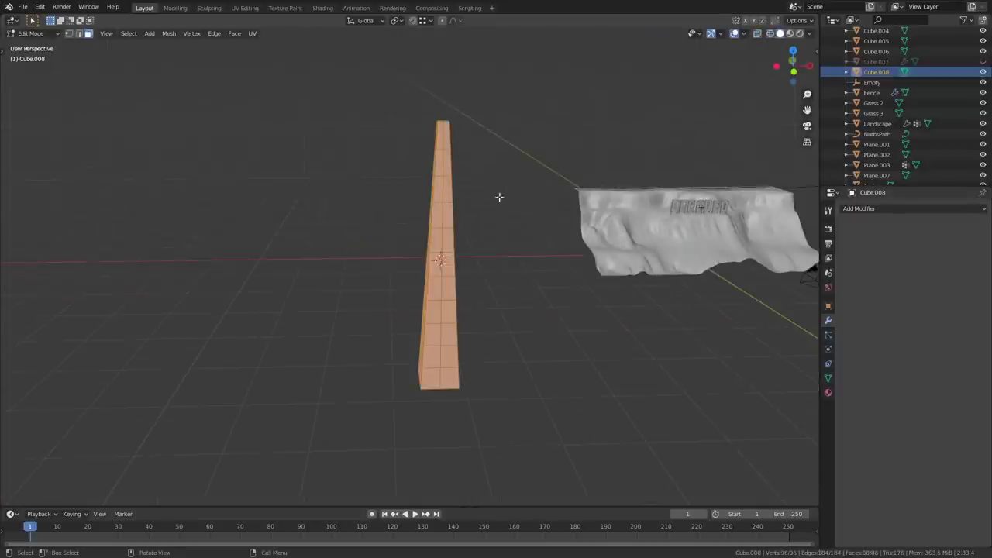
left_click(233, 35)
left_click(256, 91)
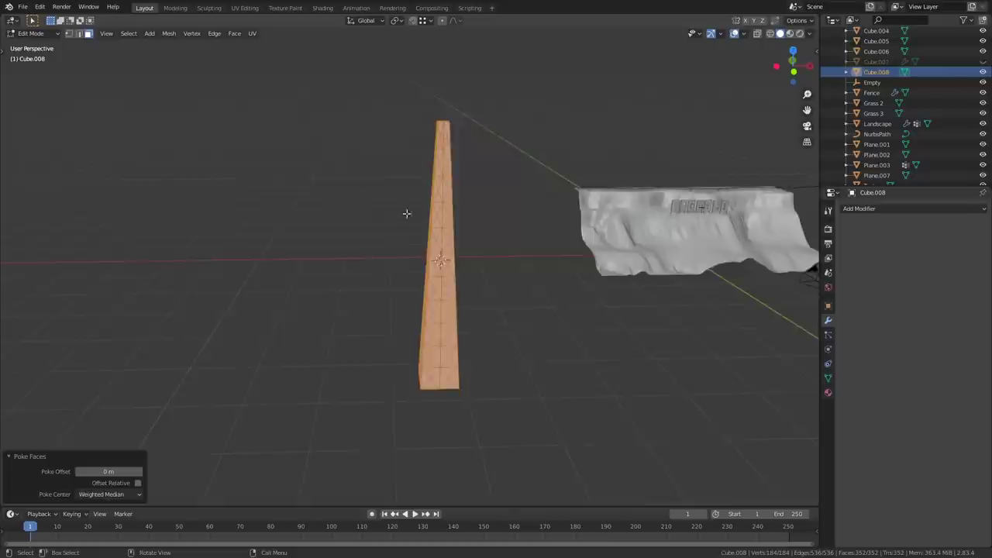
middle_click_drag(405, 214, 509, 253)
key("Tab")
- Add a Wireframe modifier to the column and enable Relative Thickness to make a lattice tower
left_click(885, 209)
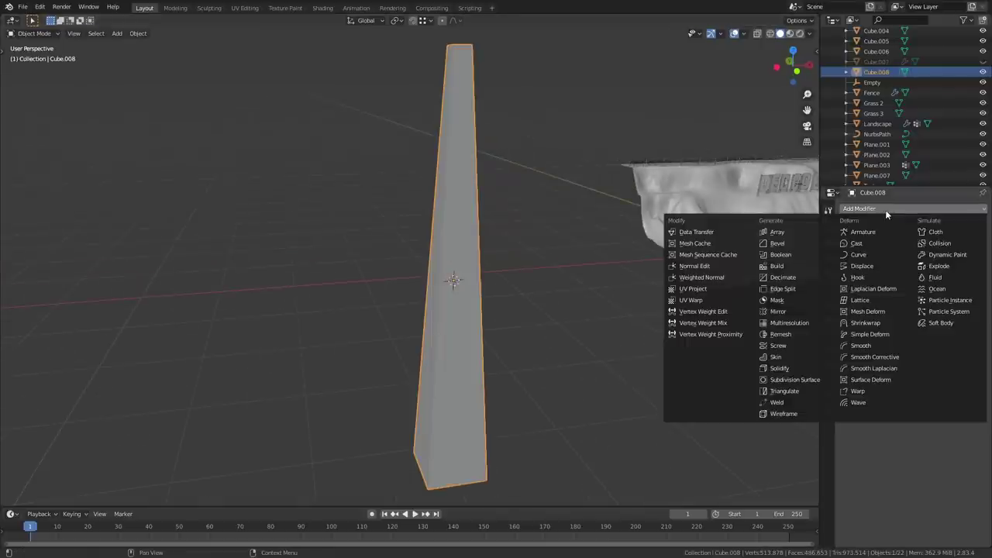
left_click(796, 416)
left_click(536, 326)
middle_click_drag(566, 341, 532, 314)
scroll(536, 327, "up", 2)
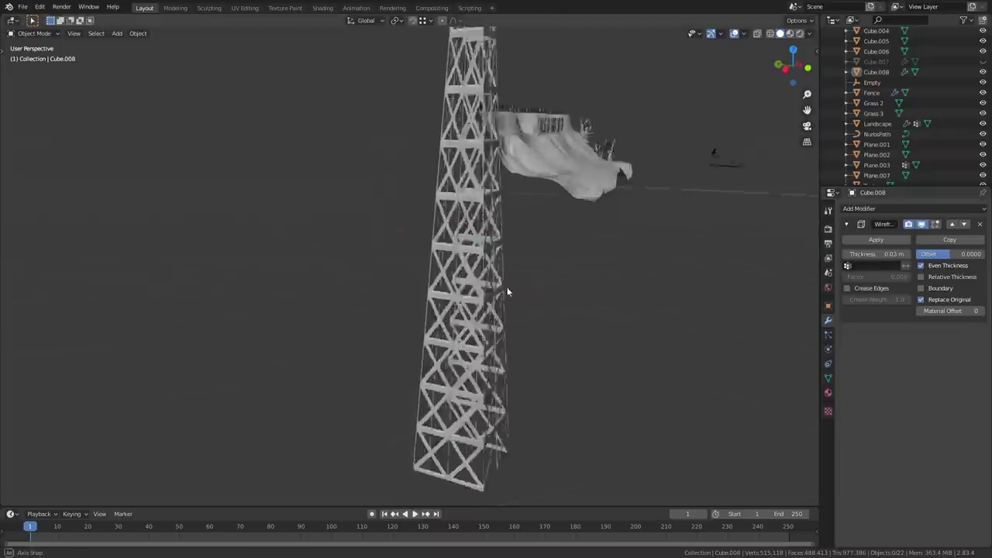
scroll(507, 287, "up", 4)
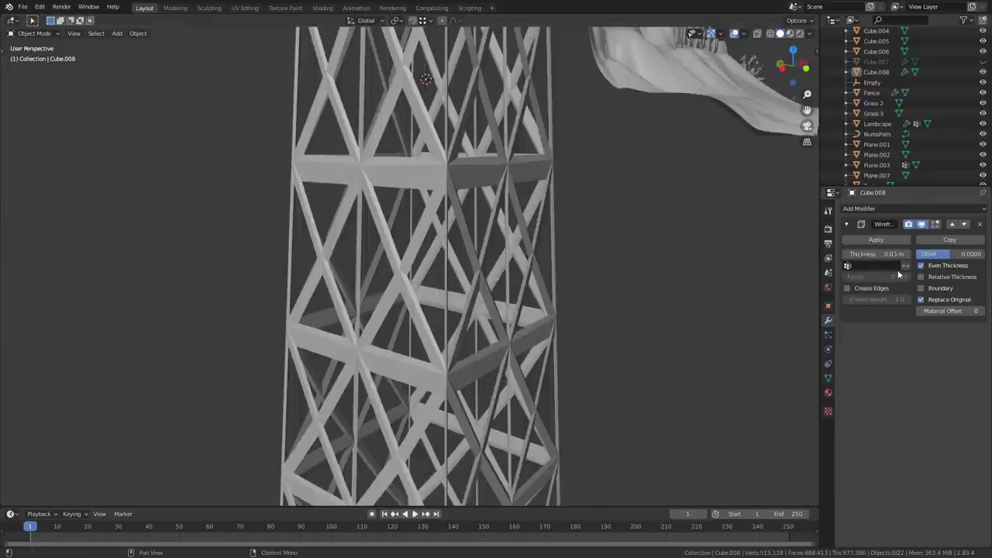
left_click(921, 278)
scroll(570, 329, "down", 7)
middle_click_drag(551, 329, 578, 295)
scroll(497, 471, "up", 7)
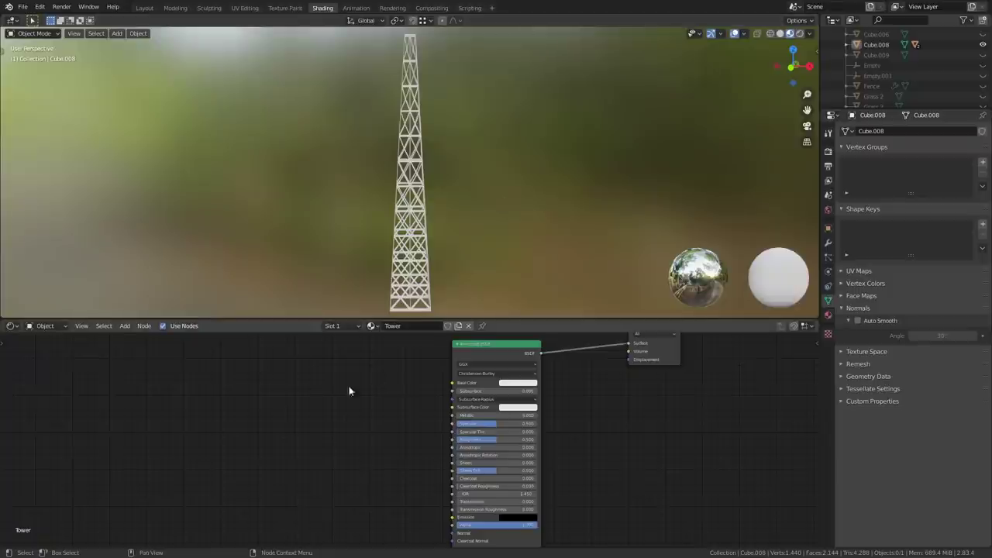
- Add a Texture Coordinate node to the Tower material and paste in the red and white ColorRamp node
key("shift+a")
left_click(284, 384)
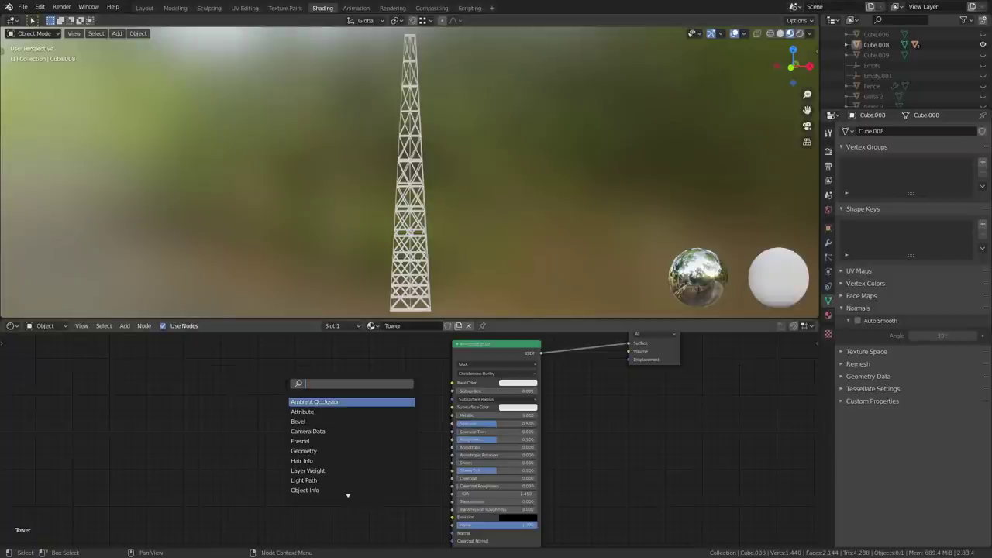
type("tex")
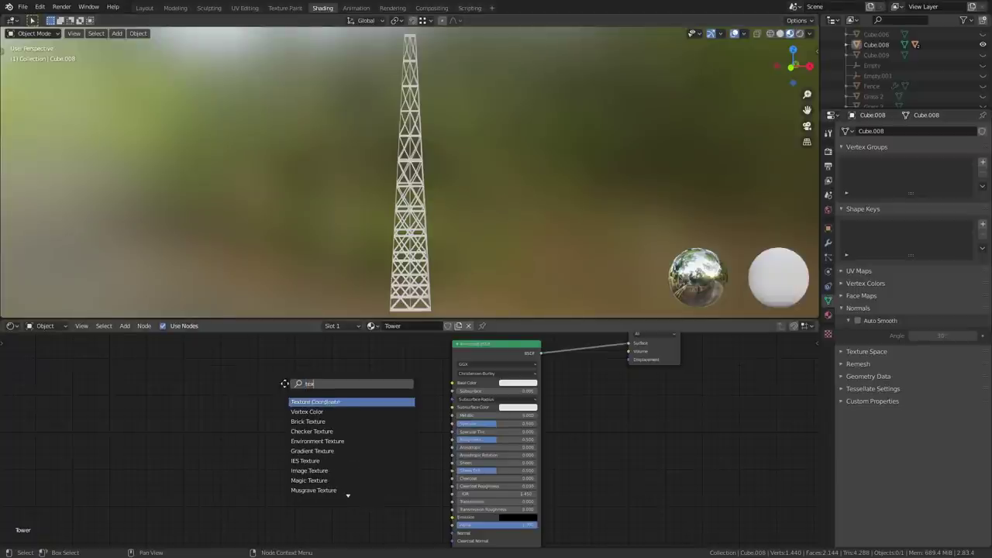
key("Return")
key("ctrl+v")
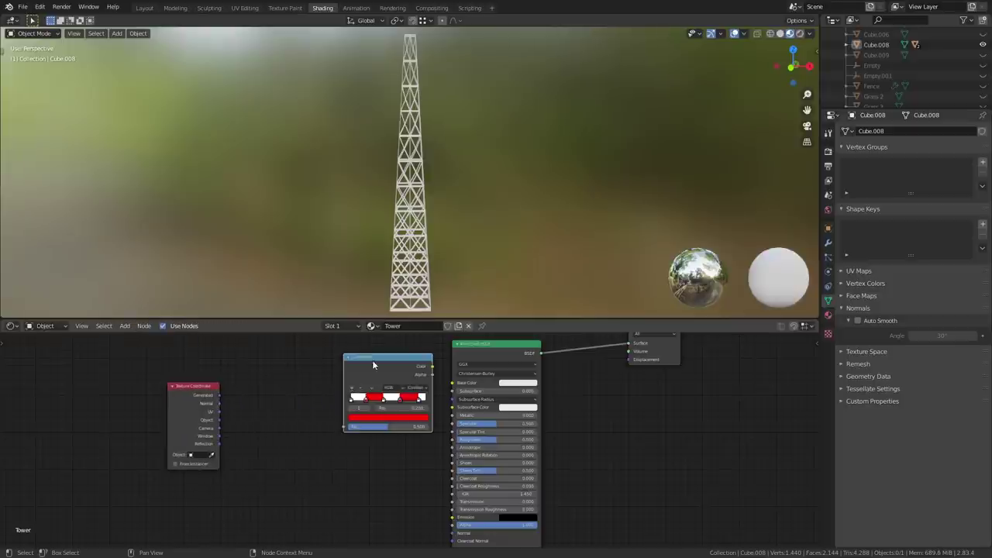
- Connect the ColorRamp's Color to Base Color and the Generated texture coordinates to the ramp's Fac
left_click_drag(373, 359, 345, 370)
scroll(339, 403, "up", 5)
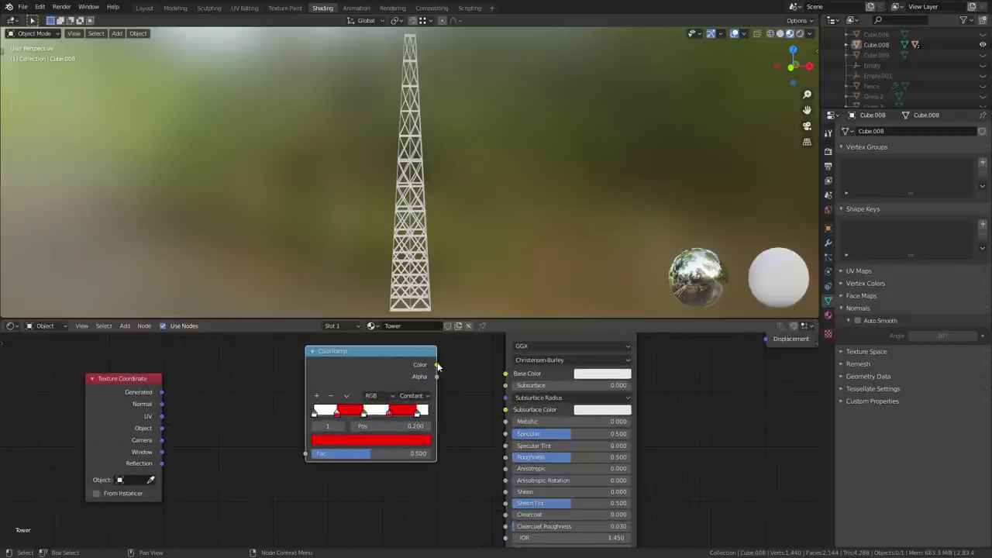
left_click_drag(437, 365, 506, 375)
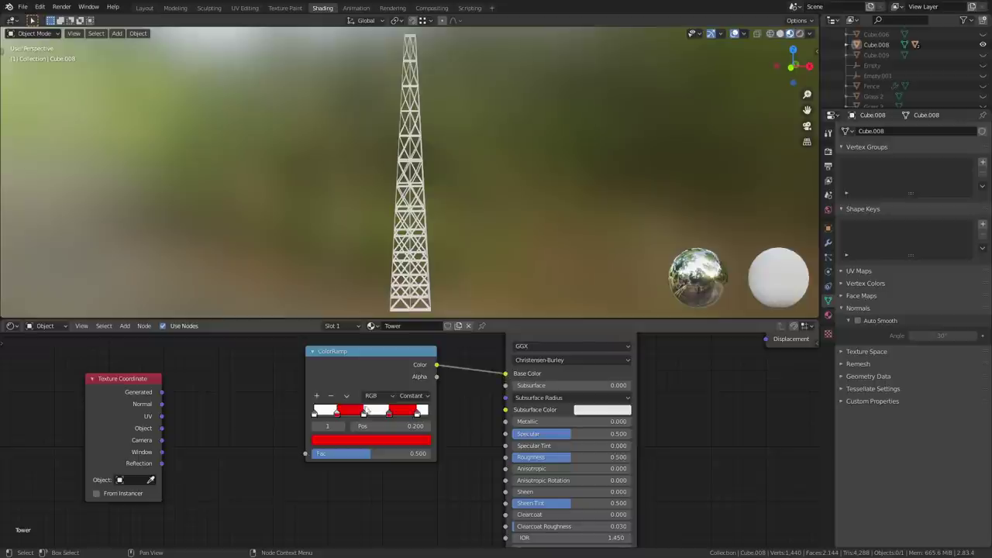
left_click_drag(124, 394, 306, 453)
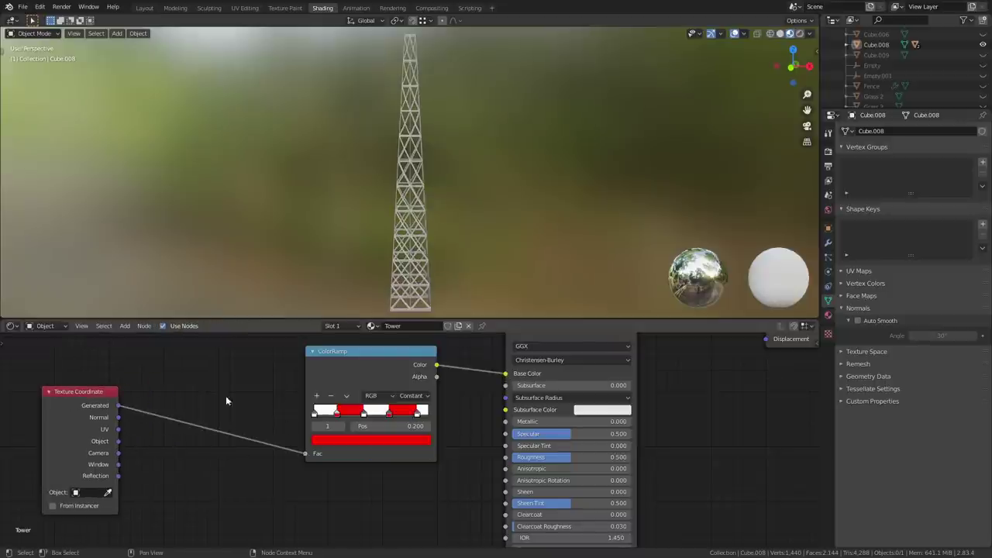
- Insert a Separate XYZ node after the Generated coordinates and connect its Z output to the ColorRamp's Fac
key("shift+a")
type("sep")
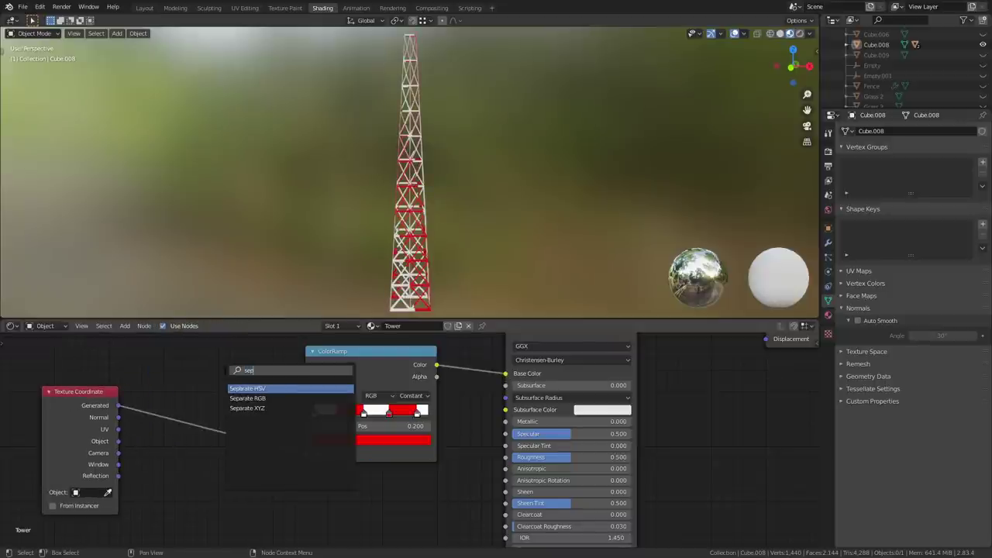
left_click(246, 408)
left_click(256, 404)
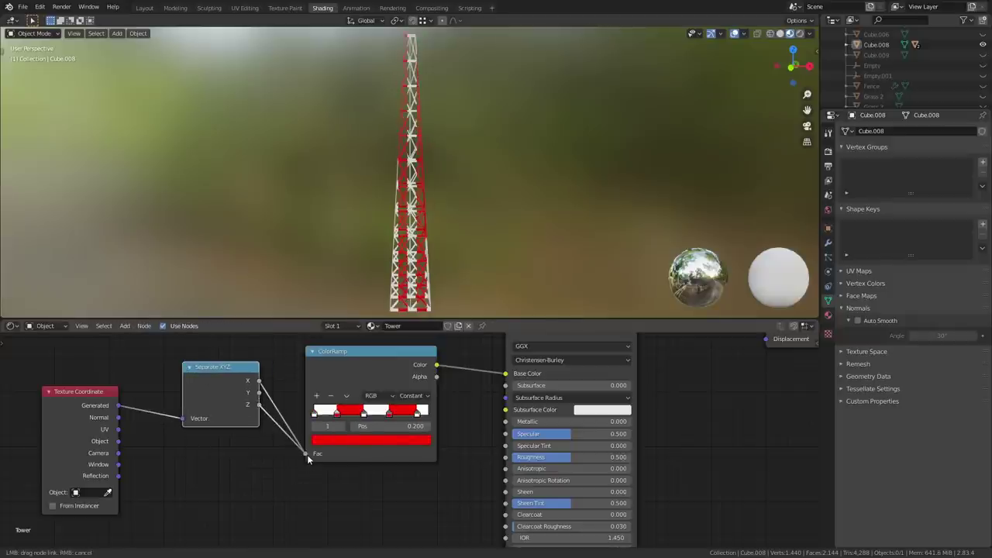
left_click_drag(307, 458, 305, 454)
middle_click_drag(372, 256, 434, 243)
scroll(434, 243, "up", 3)
scroll(374, 397, "up", 1)
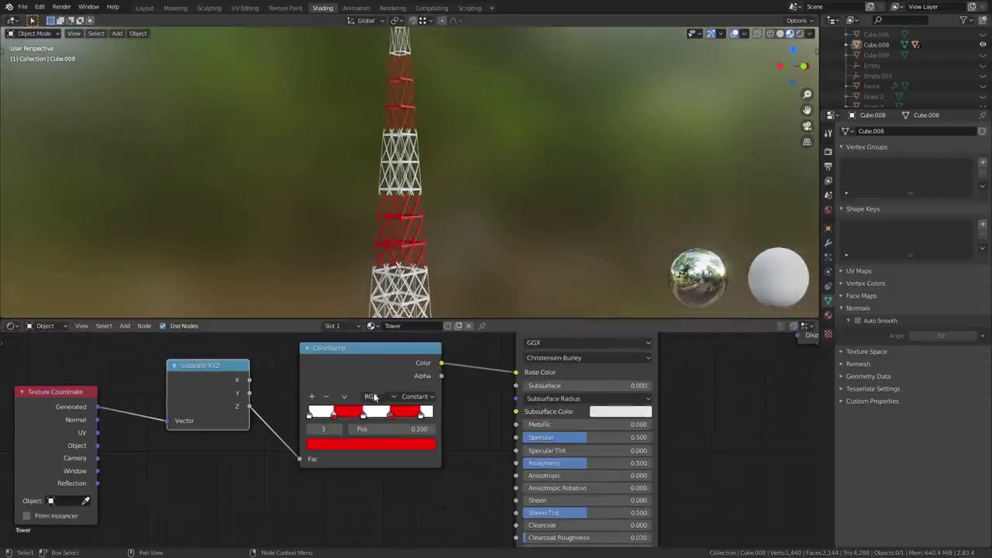
- Try Cardinal and B-Spline interpolation on the ColorRamp and set it back to Constant
scroll(374, 396, "up", 1)
left_click(422, 394)
left_click(430, 426)
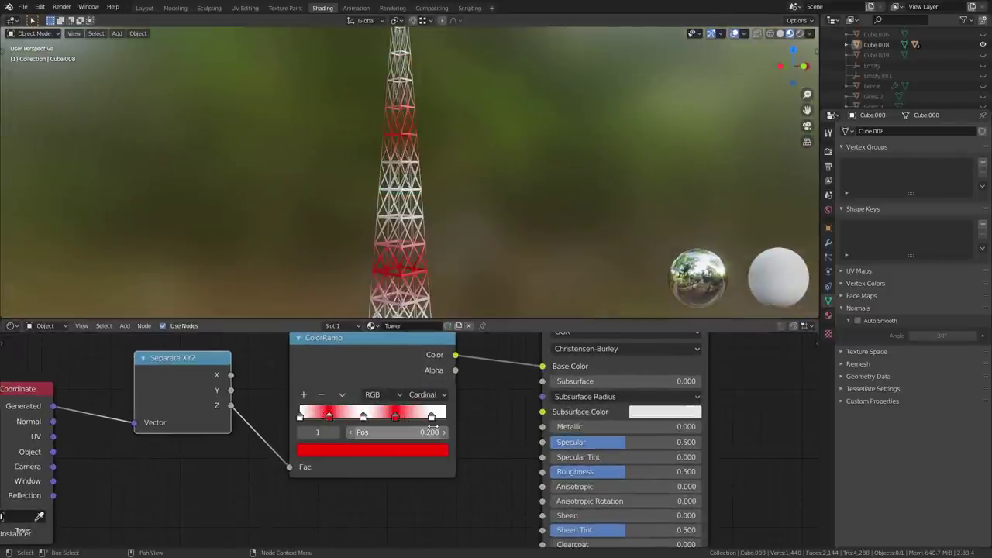
left_click(426, 395)
left_click(440, 459)
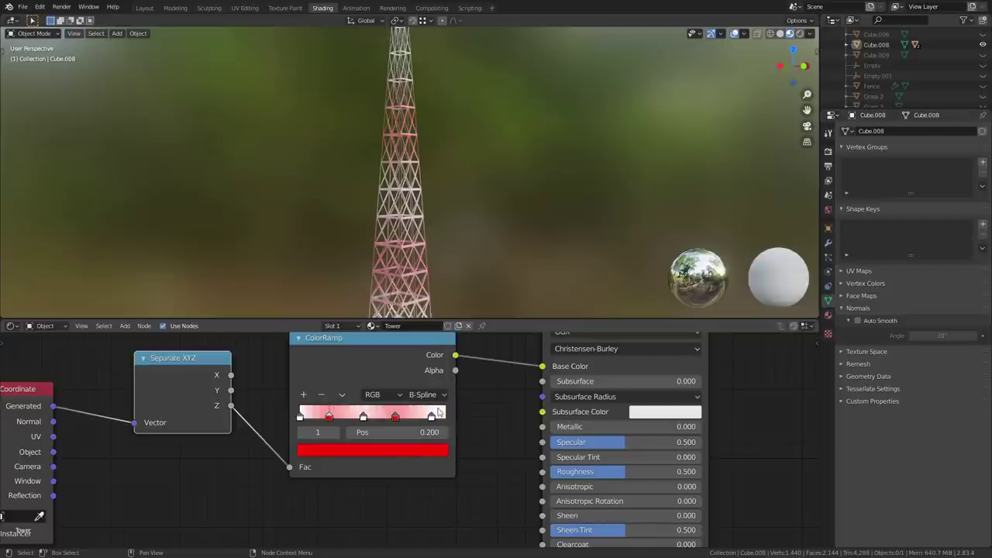
left_click(427, 394)
left_click(427, 471)
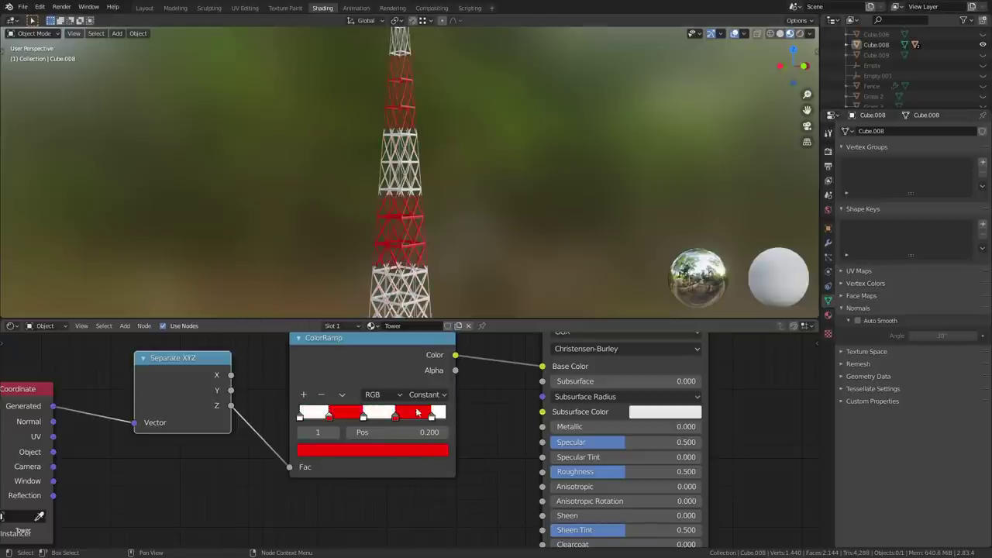
- Shift the ColorRamp's last white stop toward the preceding red one to narrow that red band
left_click_drag(432, 417, 414, 417)
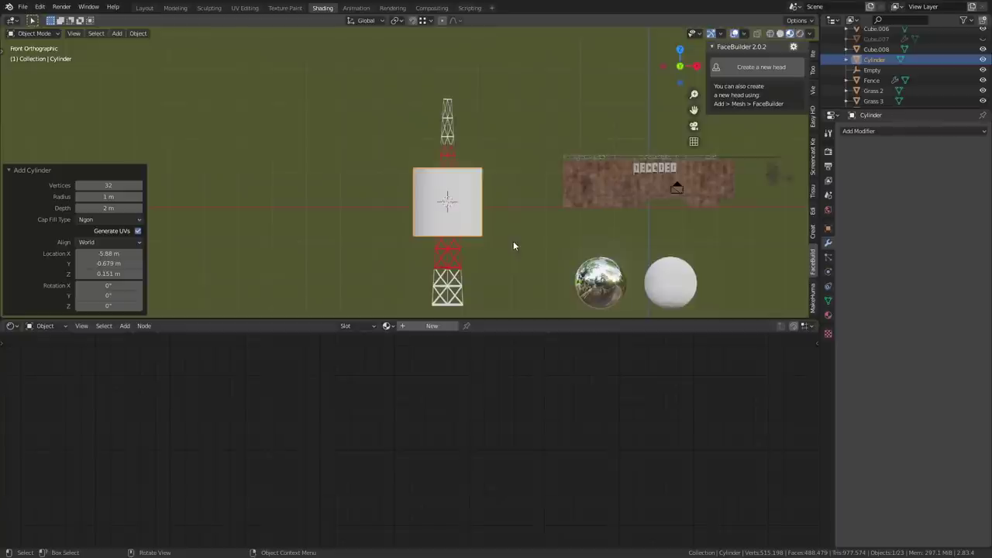
- Rotate the new cylinder 90° about X and scale it down to antenna size at the tower
key("r")
key("x")
key("9")
key("0")
key("Return")
key("s")
left_click(470, 218)
- Move the small cylinder along Y to the tower's outer side
scroll(496, 225, "up", 3)
key("g")
key("y")
middle_click_drag(469, 218, 448, 204)
left_click(530, 249)
- Select the small cylinder's rim loop in Edit Mode and resize it with Shrink/Fatten
scroll(530, 252, "up", 5)
key("Tab")
key("alt+a")
left_click(426, 196, "alt")
key("alt+s")
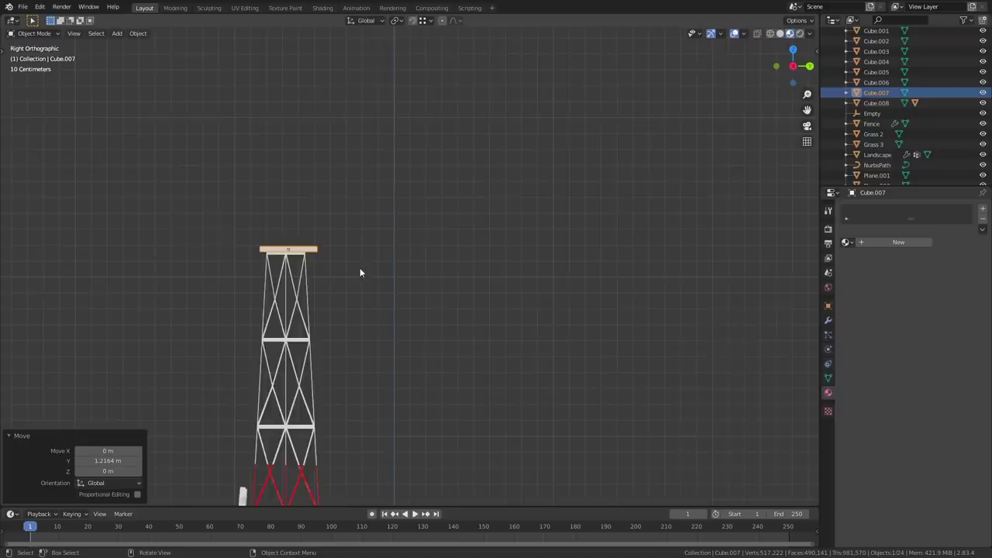
- Move the flat platform along Y to centre it on the tower's top
scroll(359, 267, "up", 3)
key("g")
key("y")
left_click(322, 277)
middle_click_drag(323, 278, 393, 251)
- Add a cylinder at the centre of the top platform and scale it down to 0.043
scroll(416, 289, "down", 5)
key("shift+a")
key("Escape")
key("ctrl+s")
scroll(430, 305, "up", 2)
key("shift+a")
mouse_move(393, 252)
left_click(436, 302)
key("s")
left_click(372, 264)
- Stretch the cylinder along Z into a tall mast and raise it until it stands on the platform
key("s")
key("z")
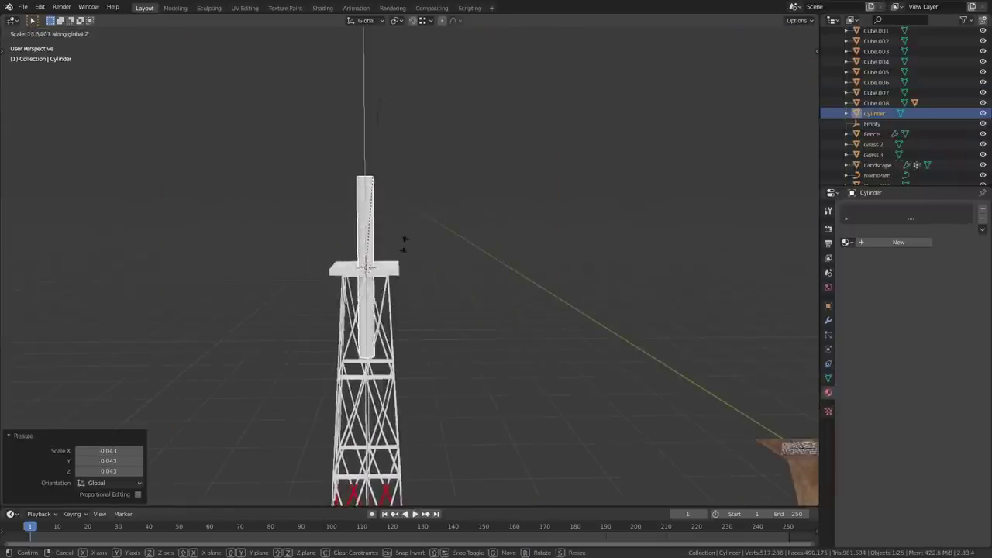
left_click(442, 343)
key("g")
key("z")
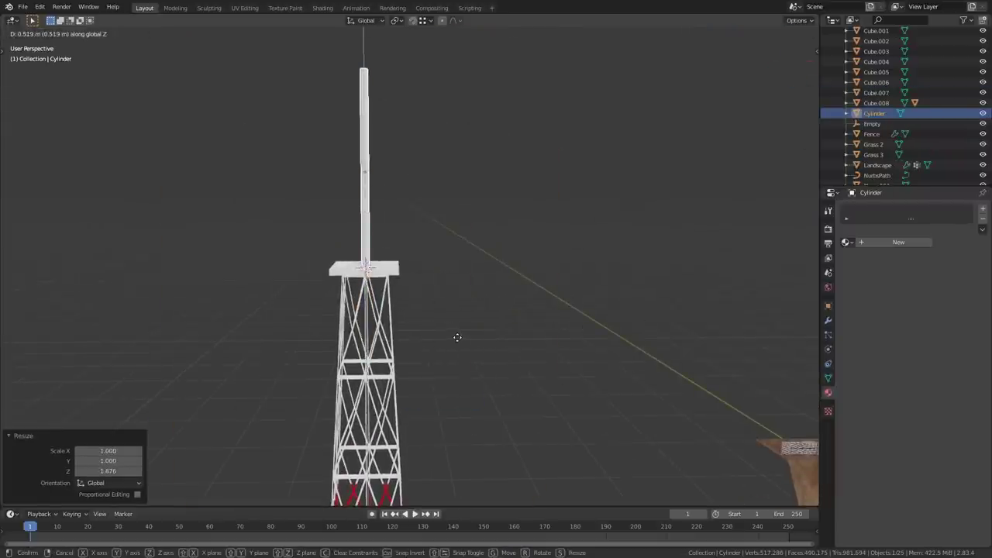
left_click(458, 337)
left_click(449, 318)
- Duplicate the top platform and move the copy up along Z to the mast's upper part
scroll(440, 294, "down", 6)
scroll(441, 293, "up", 7)
middle_click_drag(441, 294, 388, 310)
scroll(388, 310, "down", 2)
left_click(378, 301)
left_click(411, 389)
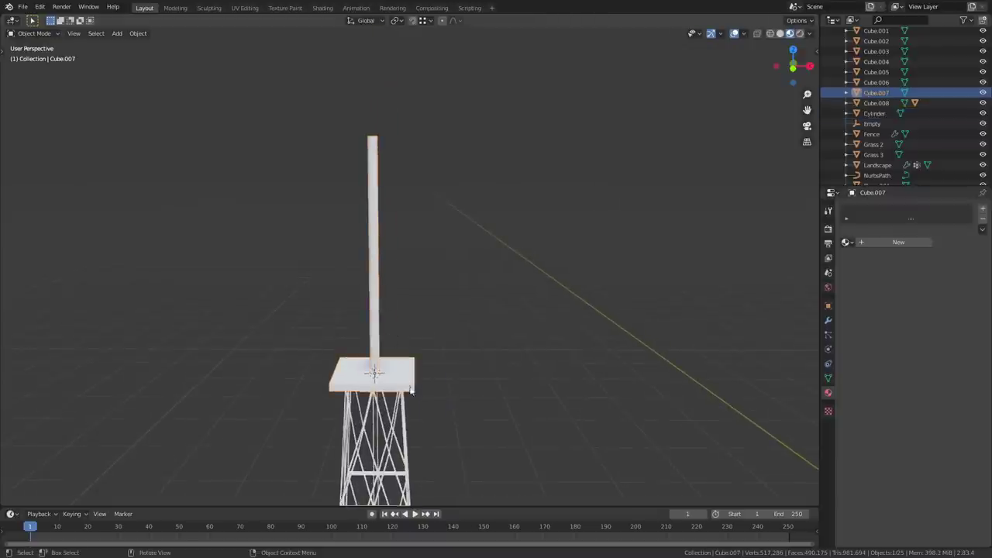
key("shift+d")
key("z")
left_click(414, 241)
- Flatten the duplicated platform along Z and scale it to 0.526 as a small plate on the mast
key("s")
key("z")
left_click(361, 210)
key("s")
left_click(412, 233)
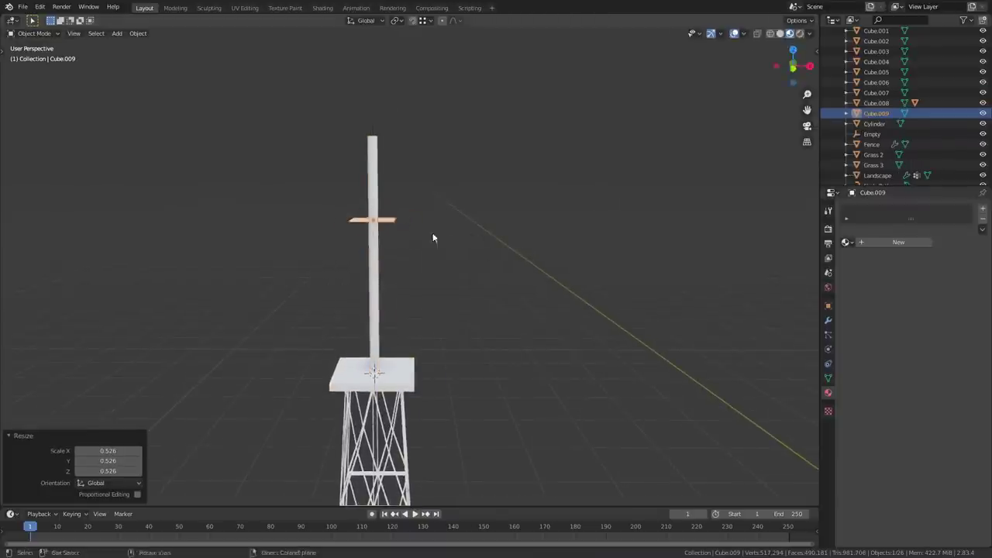
- Duplicate the mast about 0.1 m along X and raise the copy along Z
middle_click_drag(434, 238, 418, 268)
left_click(375, 264)
key("shift+d")
key("x")
left_click(497, 285)
key("g")
key("z")
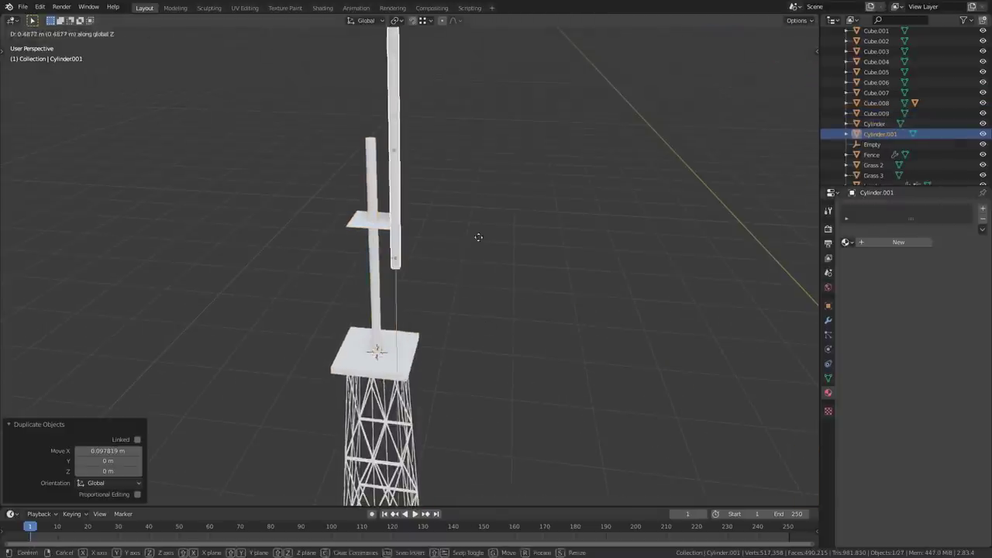
left_click(484, 242)
- Scale the mast copy to 0.48 along Z and lower it onto the small plate
key("s")
key("z")
left_click(485, 153)
key("g")
key("z")
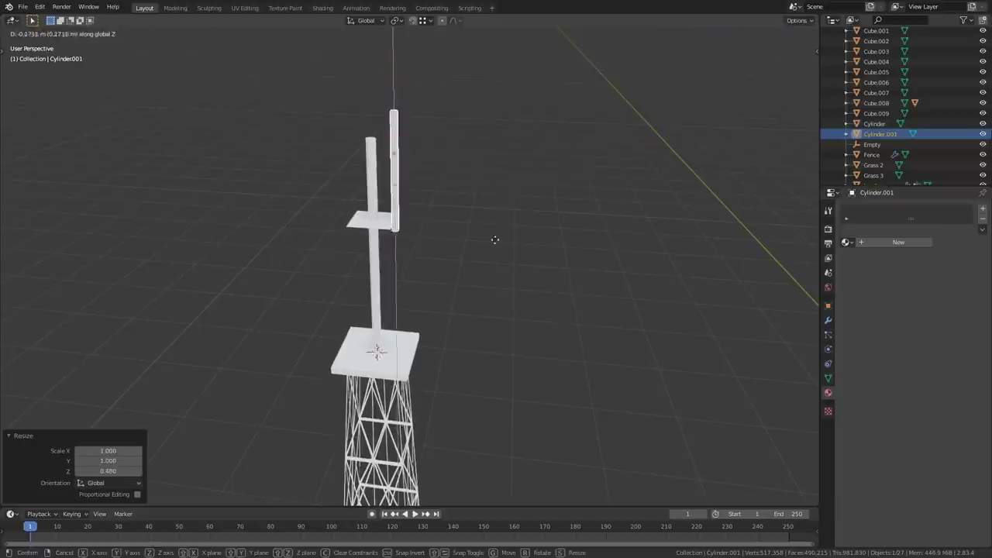
left_click(495, 268)
middle_click_drag(495, 267, 388, 240)
left_click(491, 237)
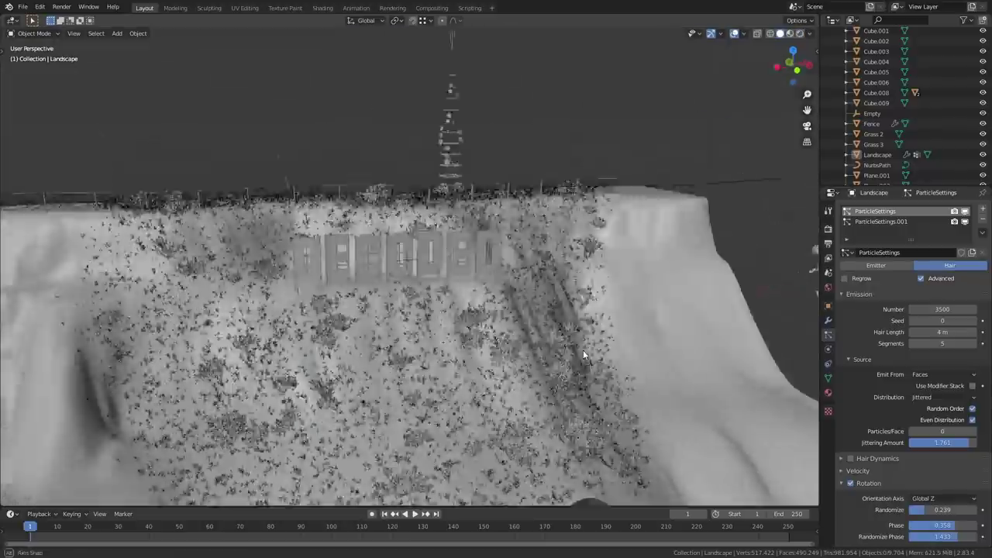
- Add a Plain Axes empty and move it into place at the sign letters, adjusting its depth along Y
key("shift+a")
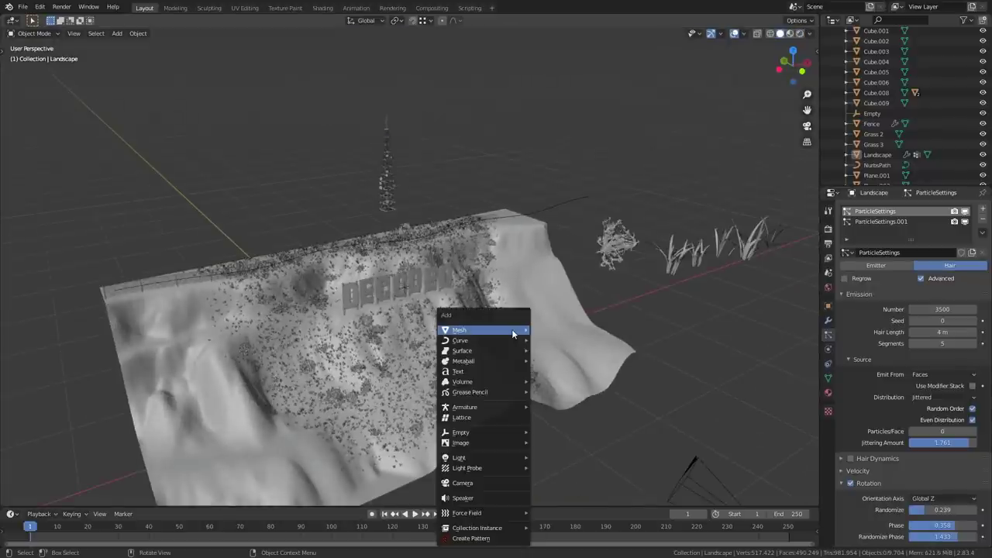
mouse_move(492, 427)
left_click(576, 388)
key("KP_1")
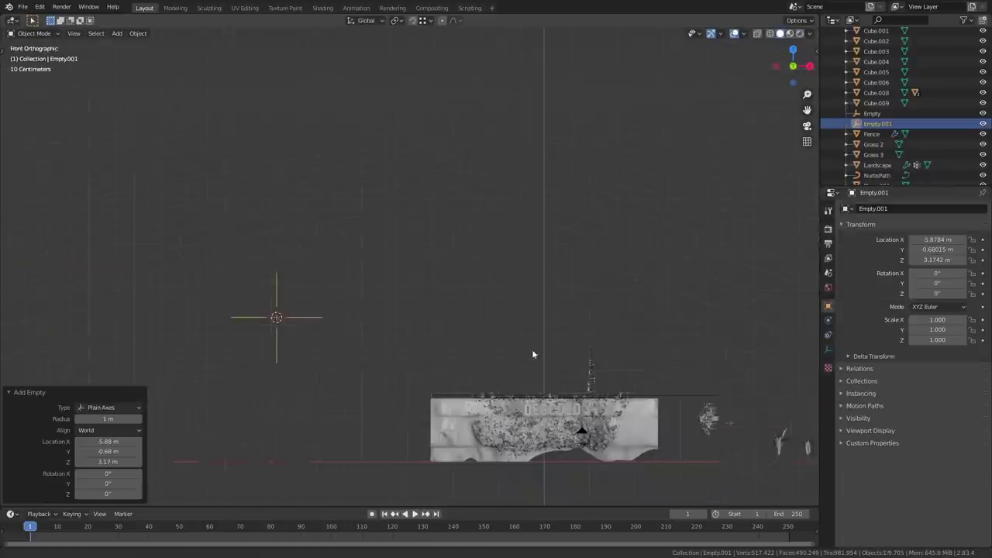
key("g")
left_click(759, 466)
middle_click_drag(575, 391, 645, 447)
key("g")
key("y")
left_click(590, 430)
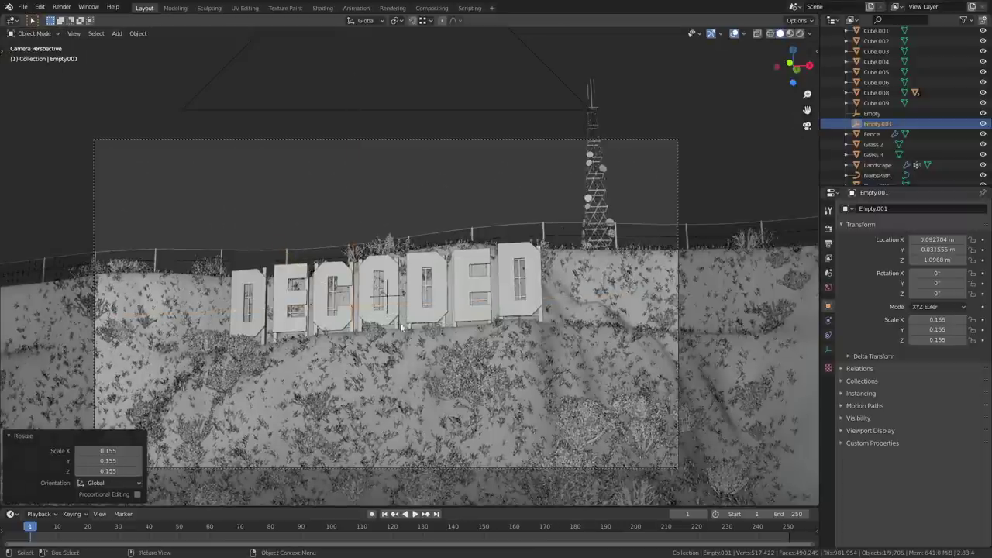
- Set the camera's depth of field Focus Object to the new empty, Empty.001
scroll(409, 292, "up", 2)
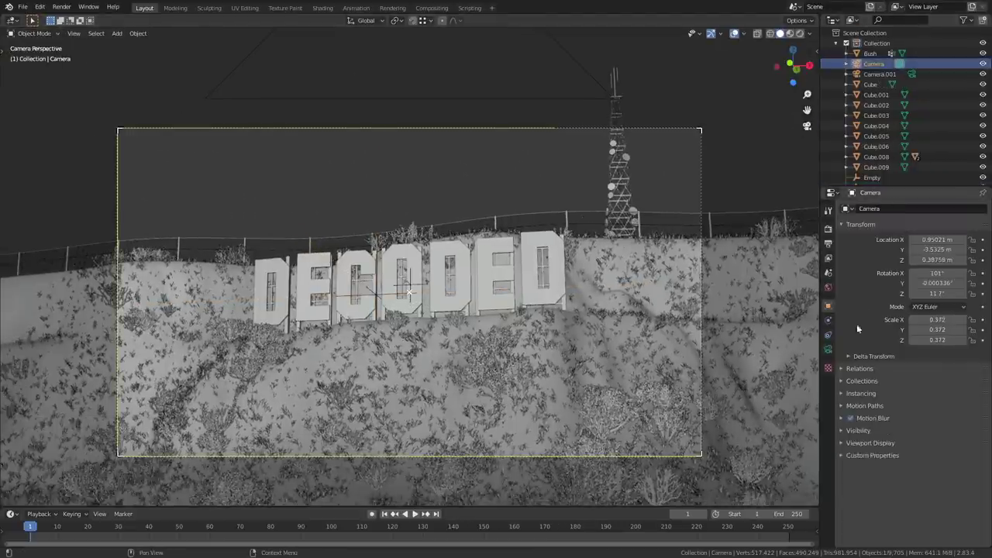
left_click(828, 350)
scroll(697, 325, "up", 2)
left_click(942, 403)
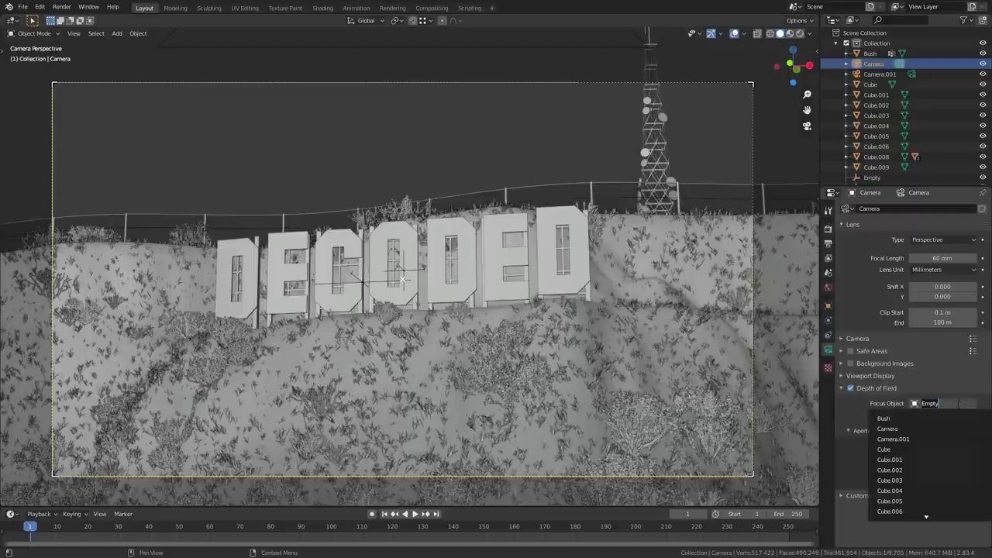
type("emp")
left_click(921, 432)
- Preview the foreground bushes in Rendered shading, limited to a render region in the camera frame's lower-right area
key("z")
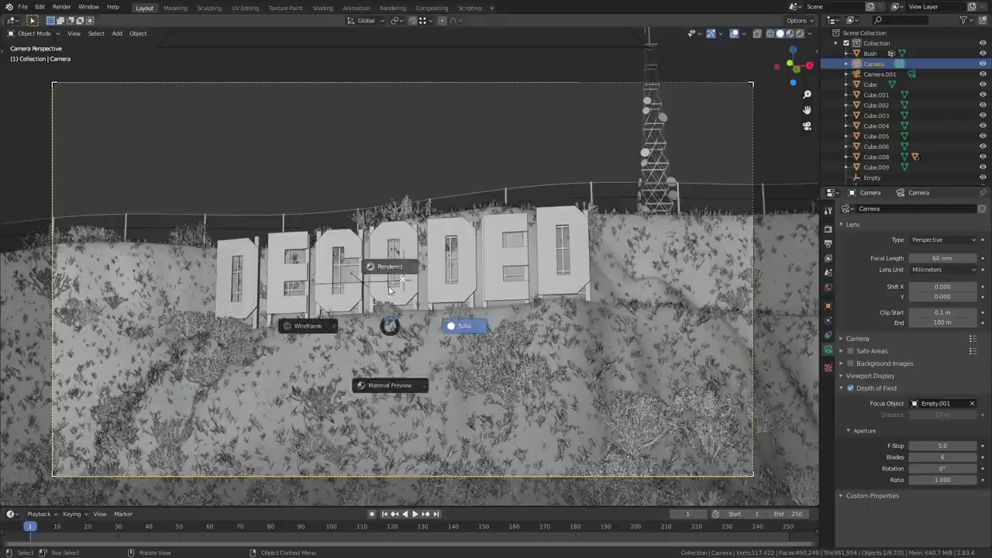
left_click(390, 271)
key("ctrl+b")
left_click_drag(588, 368, 748, 478)
middle_click_drag(673, 432, 621, 379, "shift")
scroll(673, 408, "up", 8)
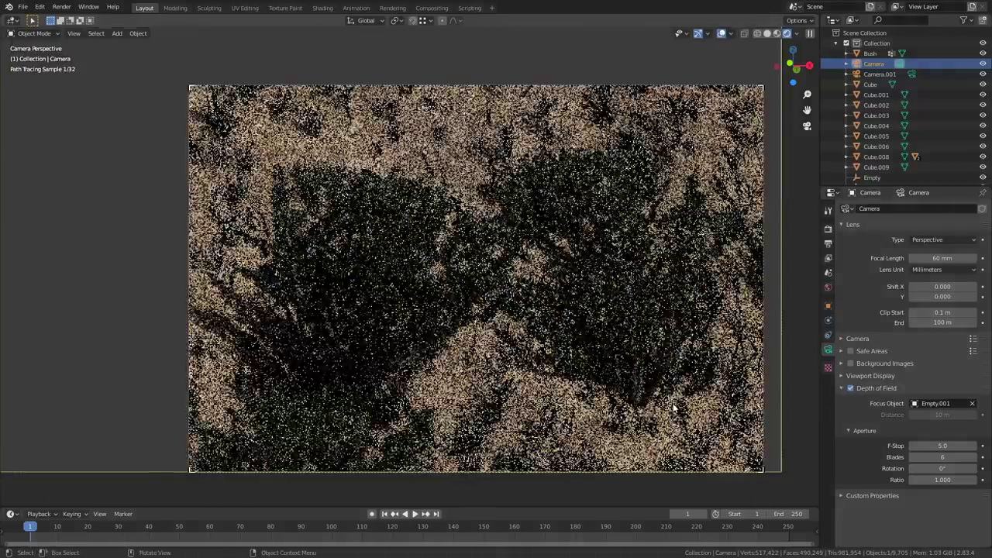
- Try a camera F-Stop of 1 and set it to 5.2
double_click(939, 445)
type("1")
key("Return")
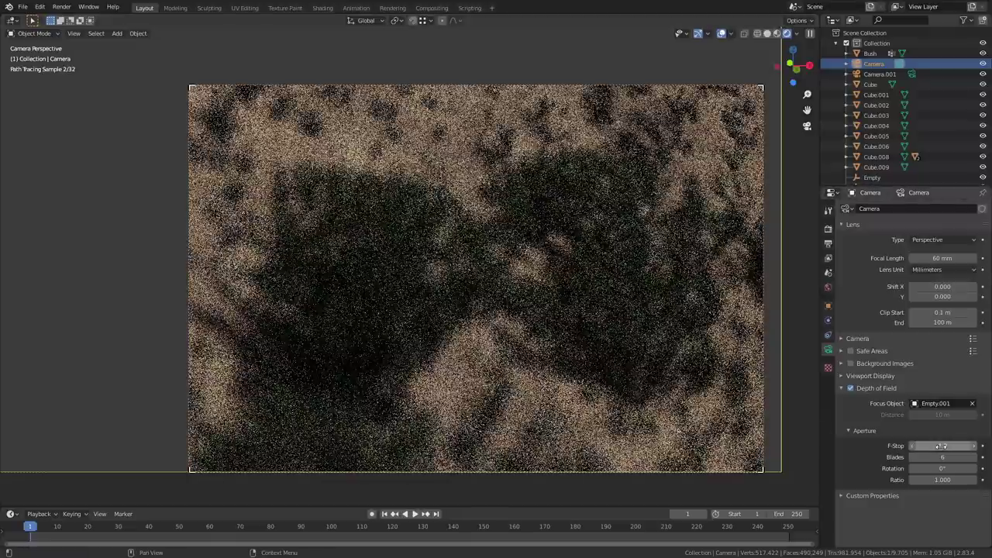
double_click(941, 446)
type("5")
key("Return")
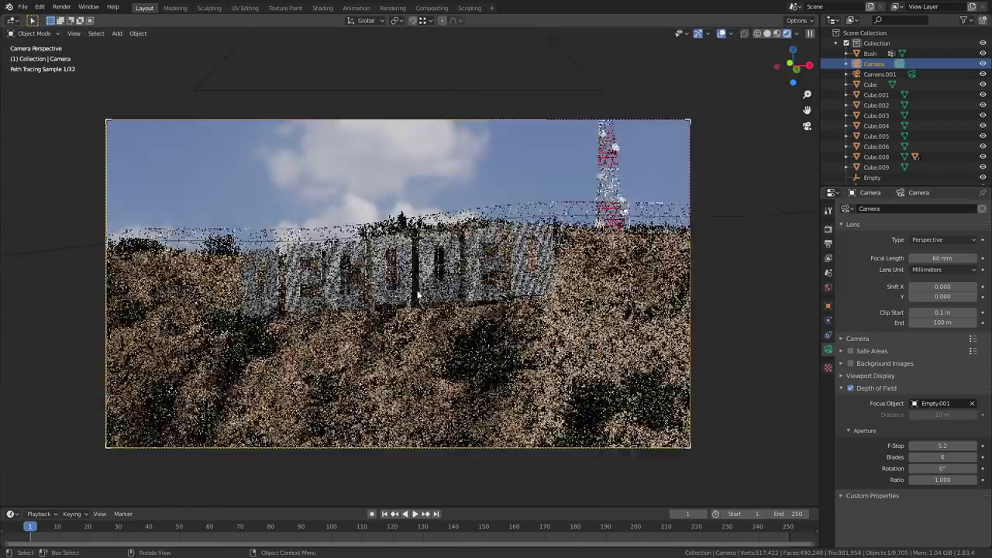
- Return the viewport to Solid shading and set the Cycles render samples to 1300
scroll(465, 335, "up", 2)
key("z")
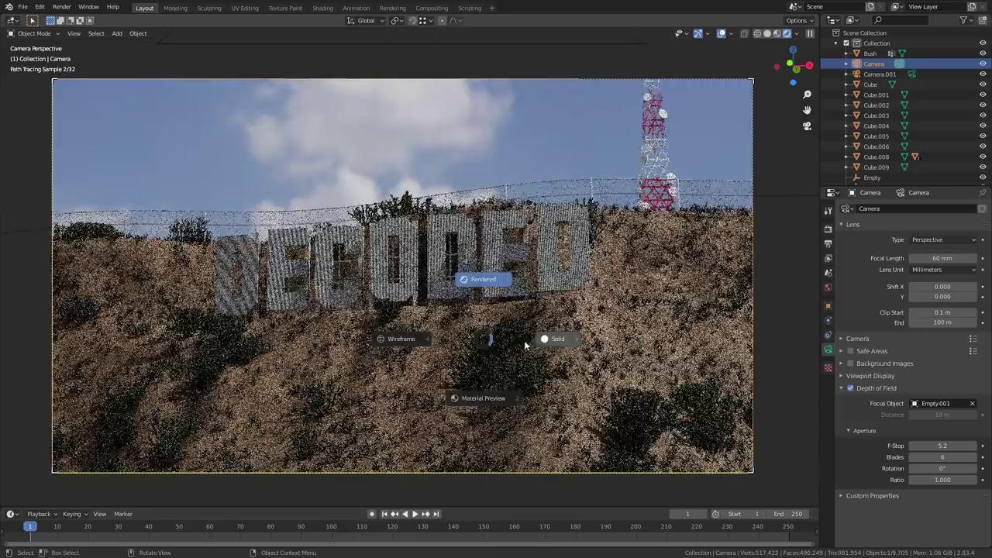
left_click(535, 341)
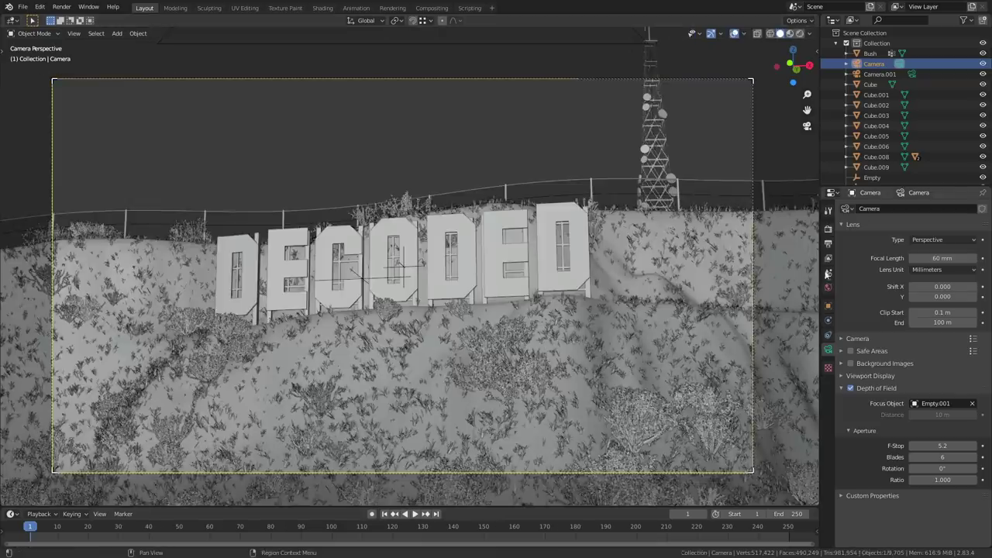
left_click(828, 229)
scroll(852, 255, "down", 1)
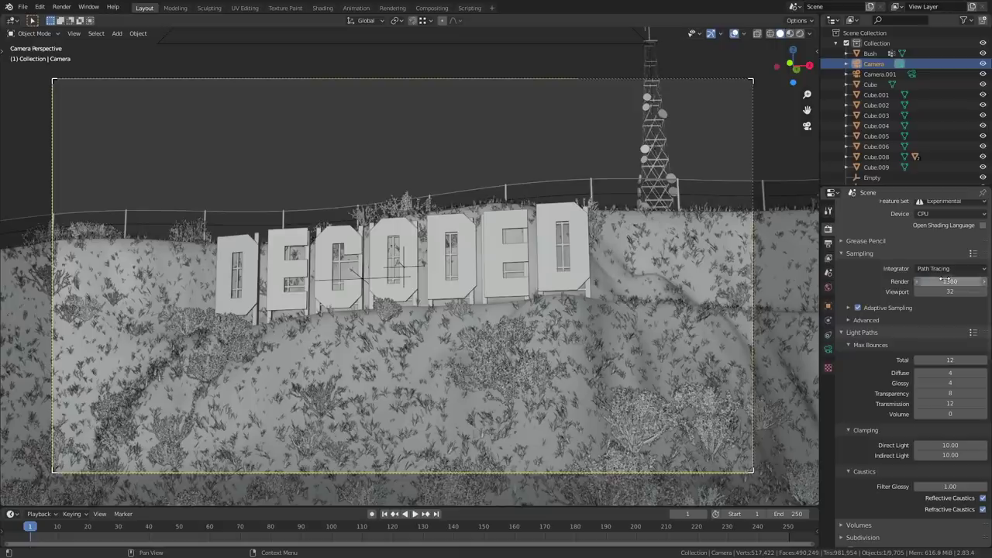
key("Return")
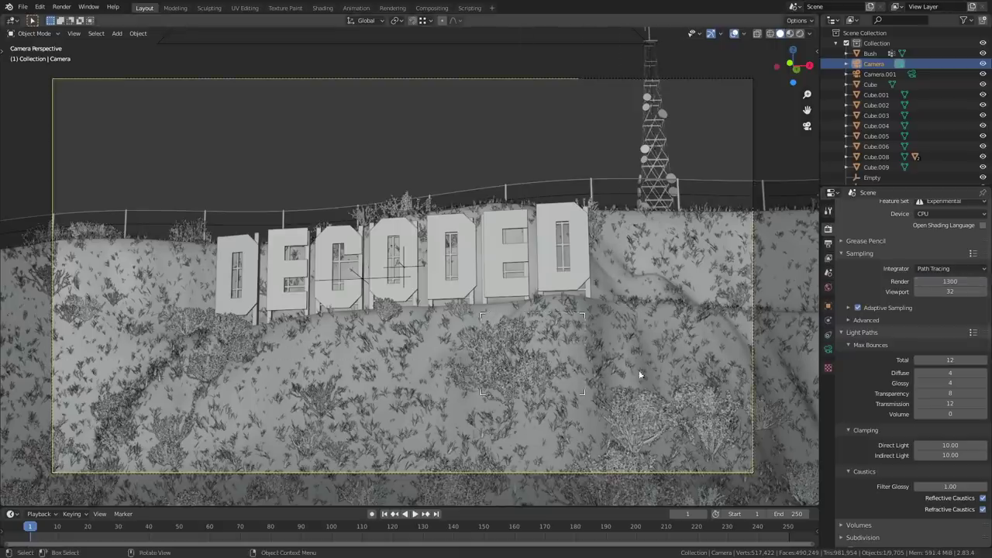
- Render the small region around the bush below the sign and inspect the result up close
key("F12")
scroll(513, 274, "up", 1)
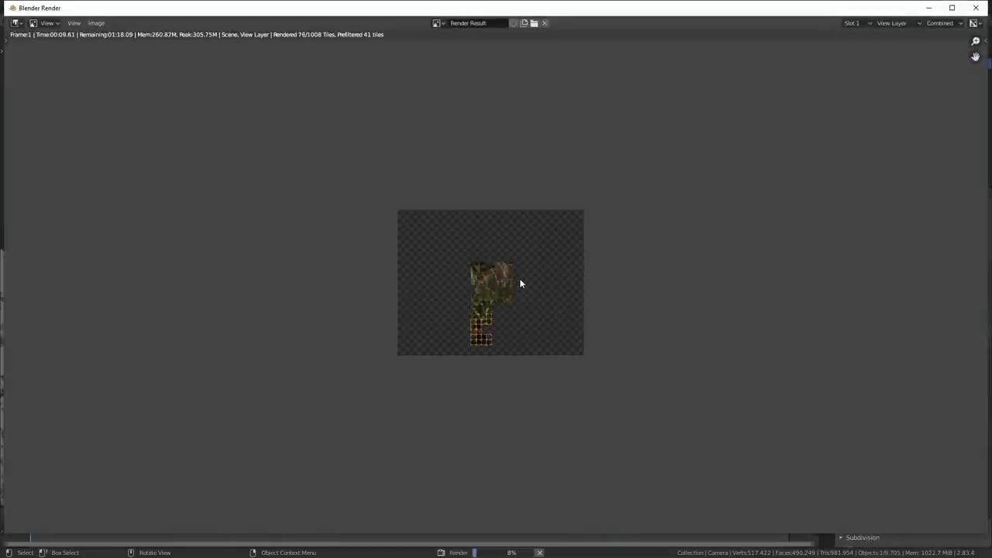
scroll(500, 291, "up", 4)
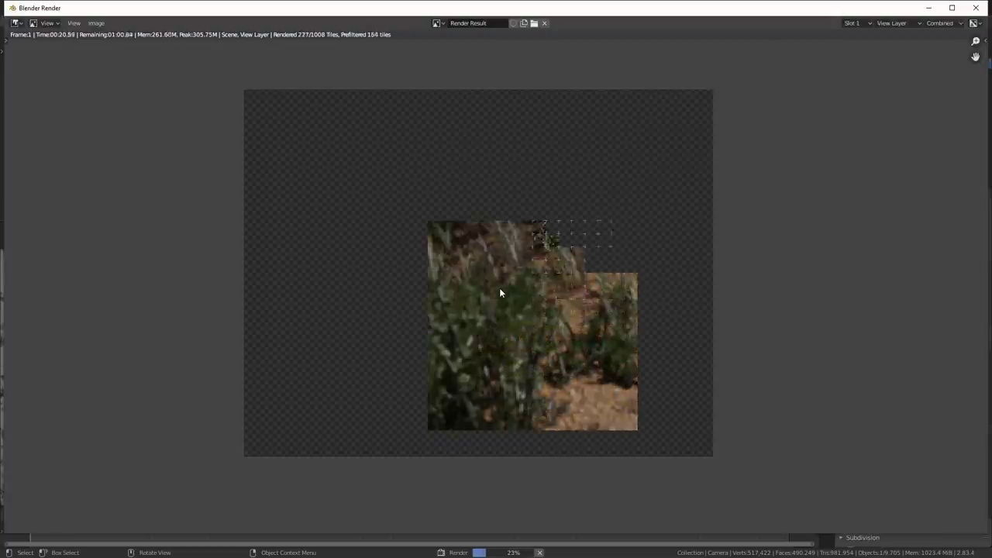
scroll(500, 293, "up", 1)
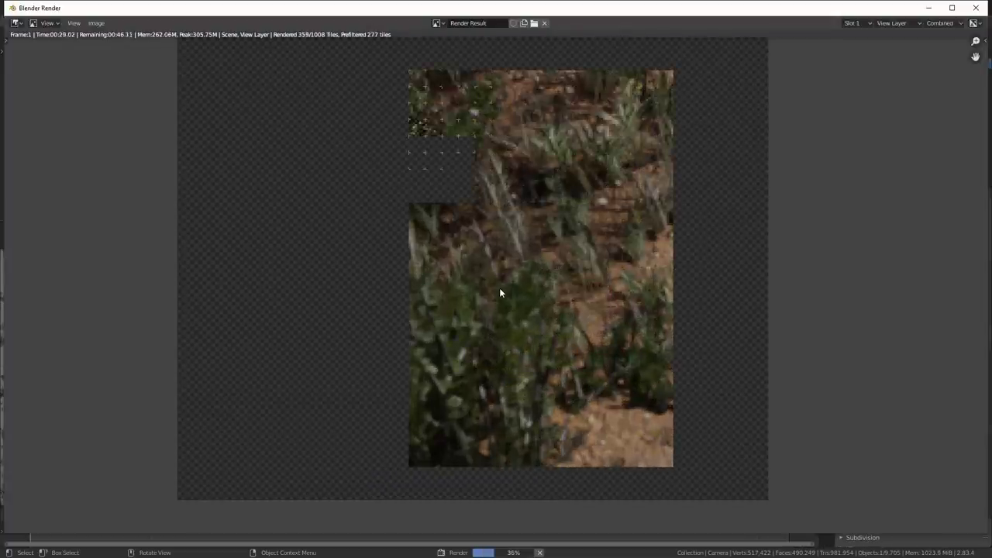
scroll(500, 291, "down", 2)
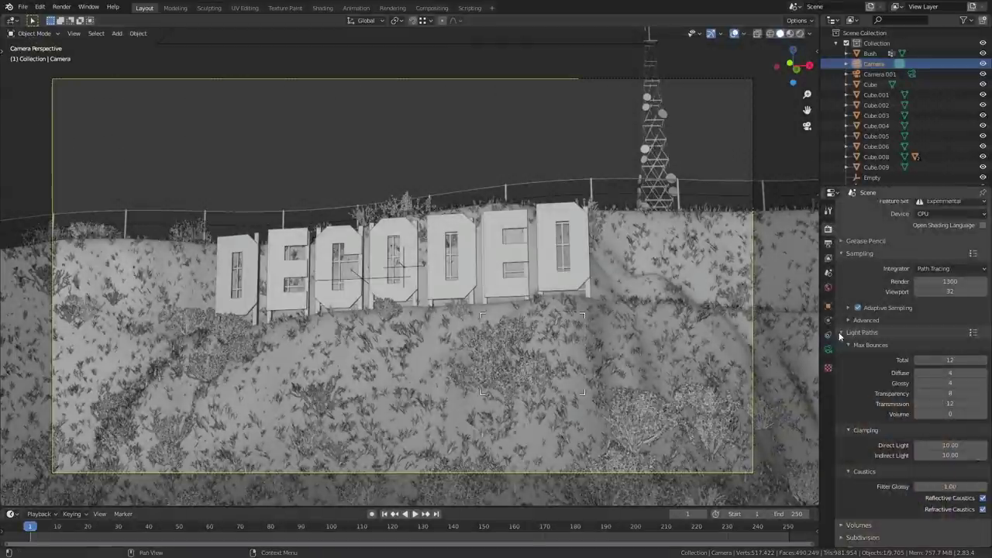
- Switch the viewport to Rendered shading and set the color management Look to Medium Contrast
scroll(865, 353, "down", 5)
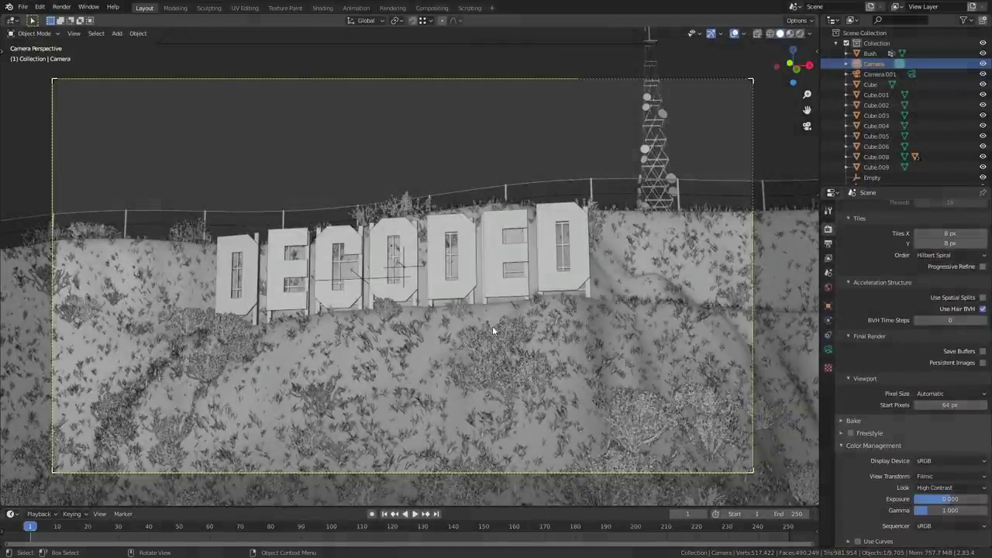
key("z")
left_click(469, 280)
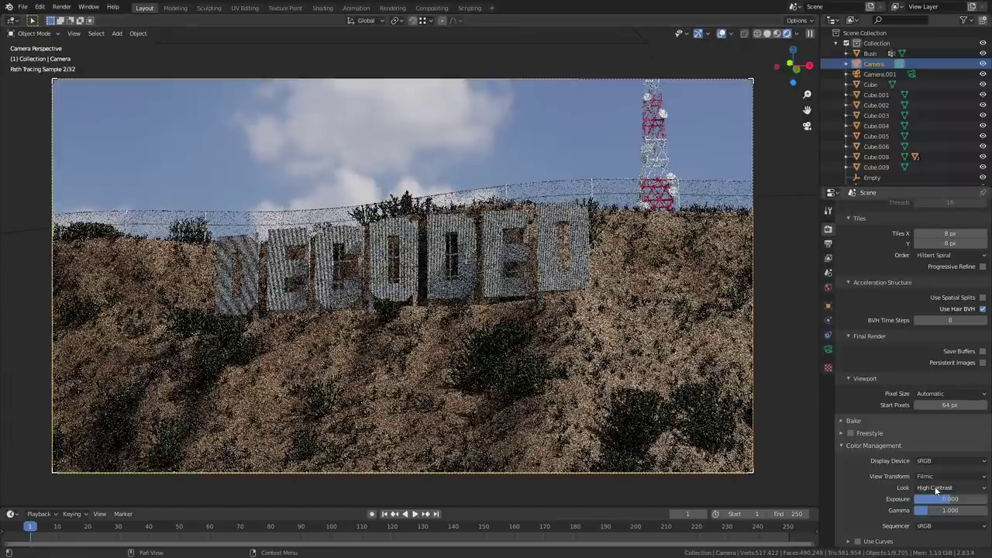
left_click(937, 487)
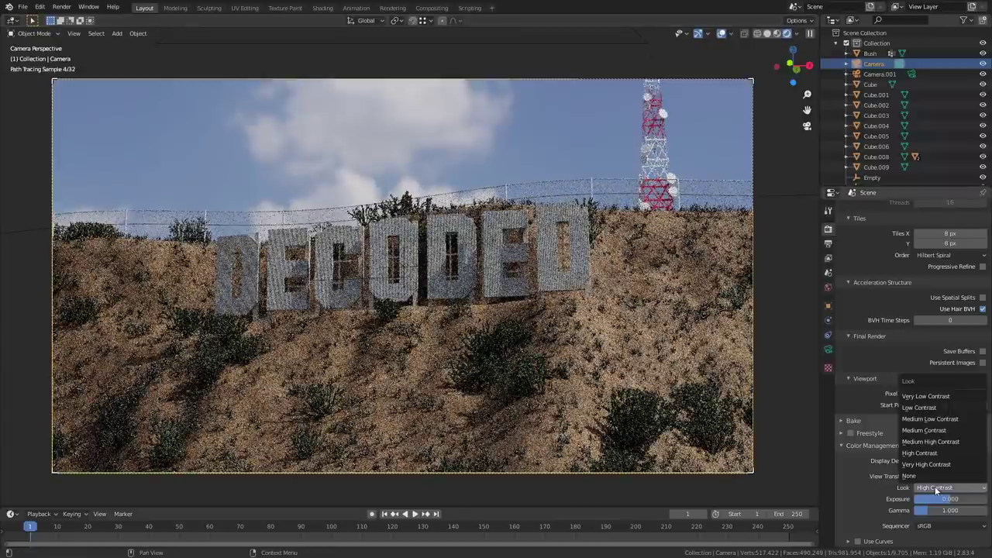
left_click(945, 431)
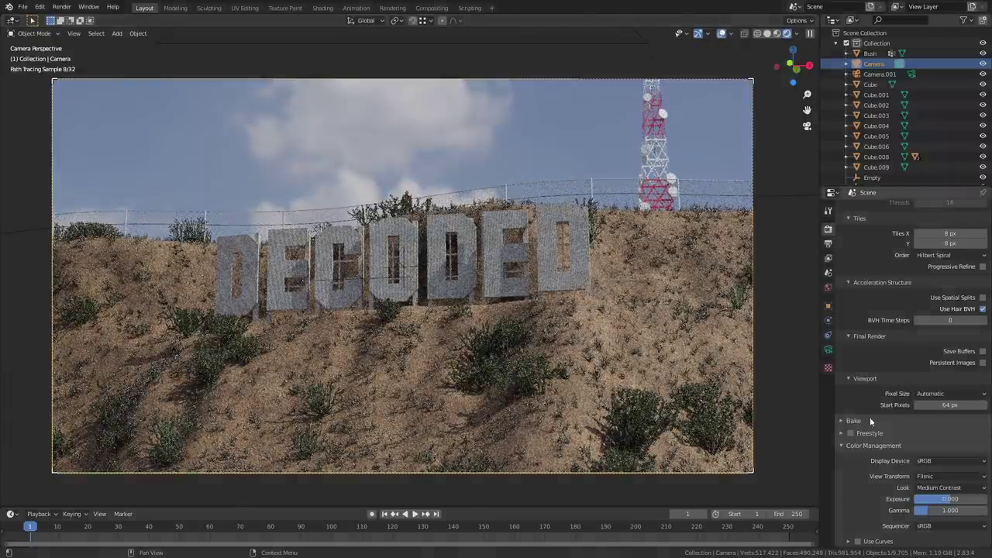
- Compare the High Contrast and Medium High Contrast looks and set Look to High Contrast
left_click(935, 488)
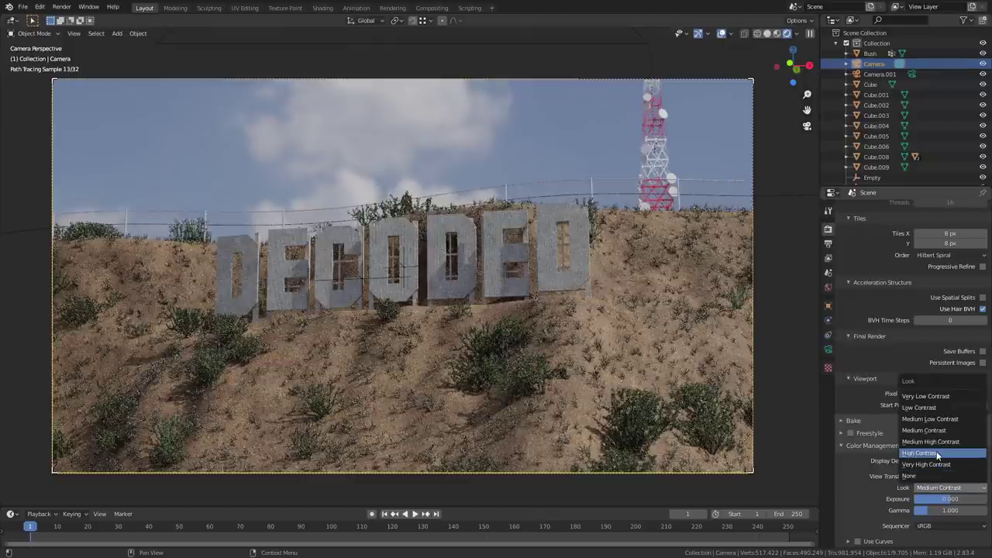
left_click(937, 456)
left_click(938, 488)
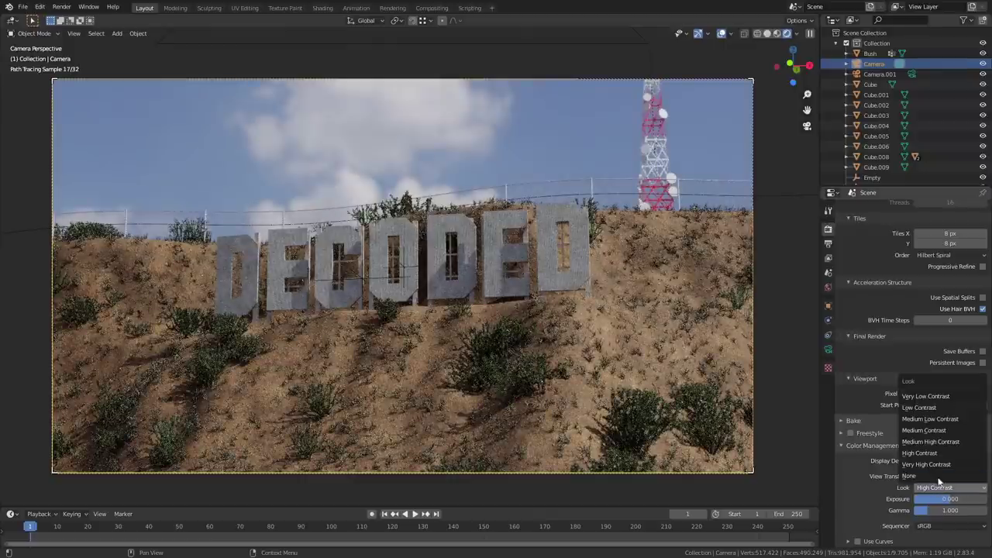
left_click(944, 443)
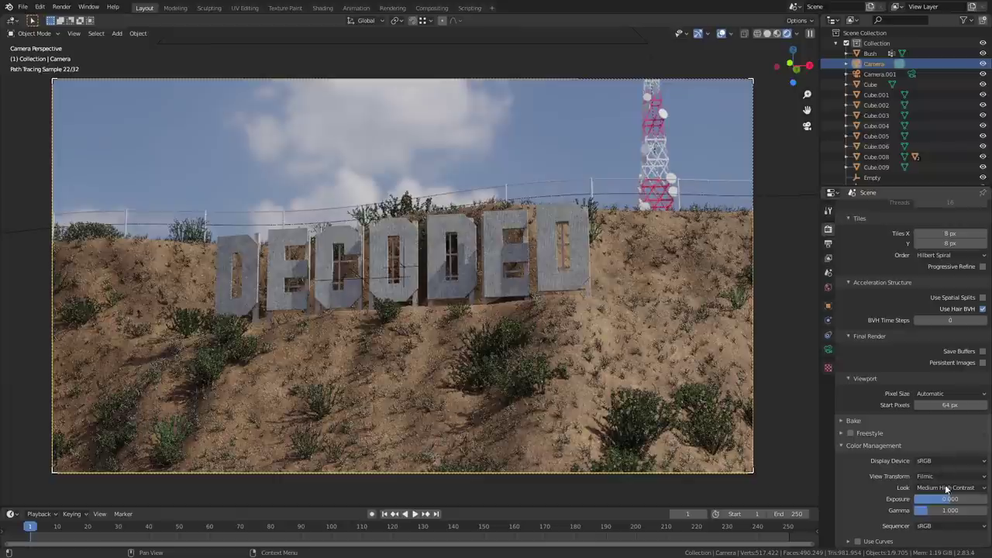
left_click(941, 488)
left_click(938, 456)
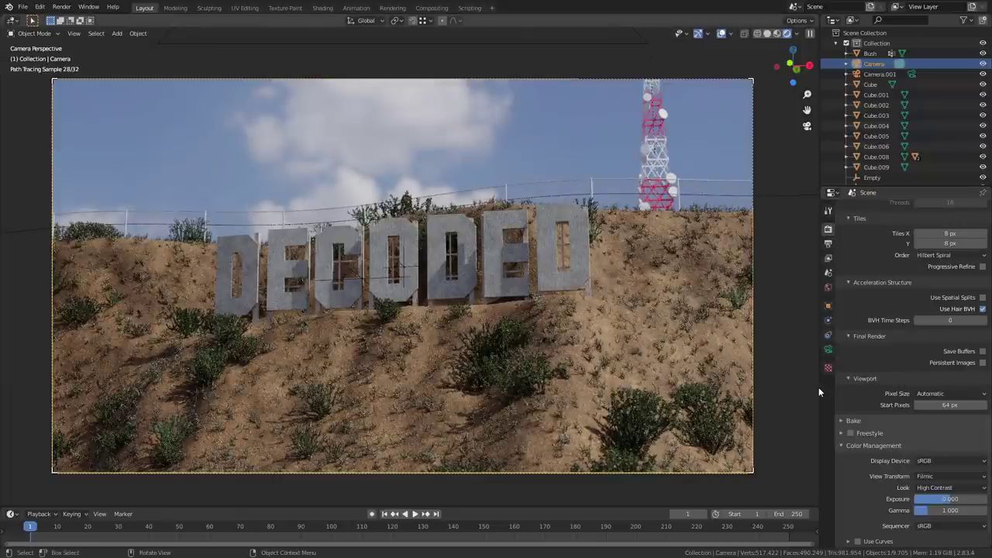